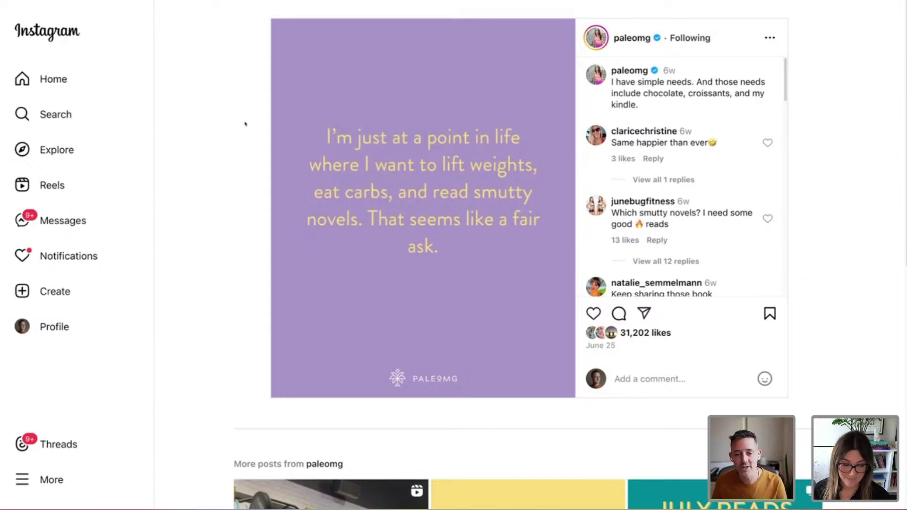
# Switch to the PAL_Brand-Board_23-web.pdf file in Preview and review the logo, logo system and 2023 logo update pages
pyautogui.hotkey('ctrl', 'Right')
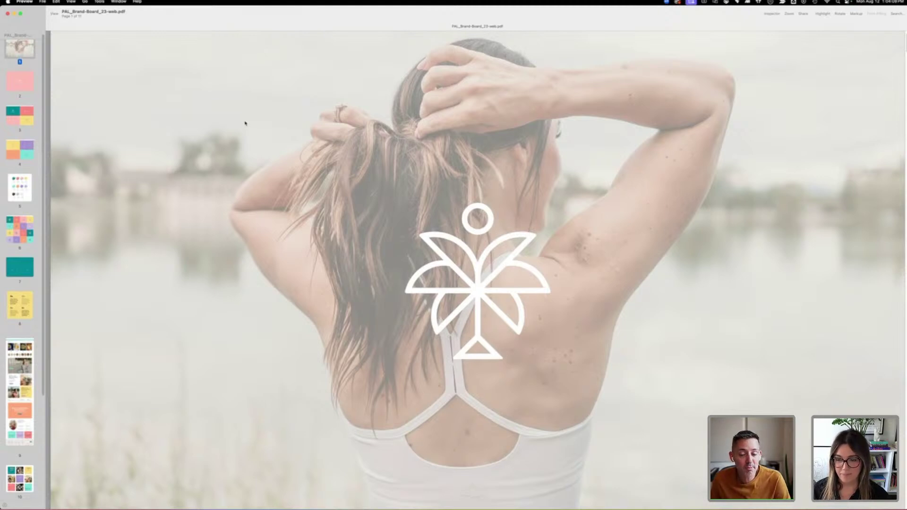
pyautogui.click(29, 85)
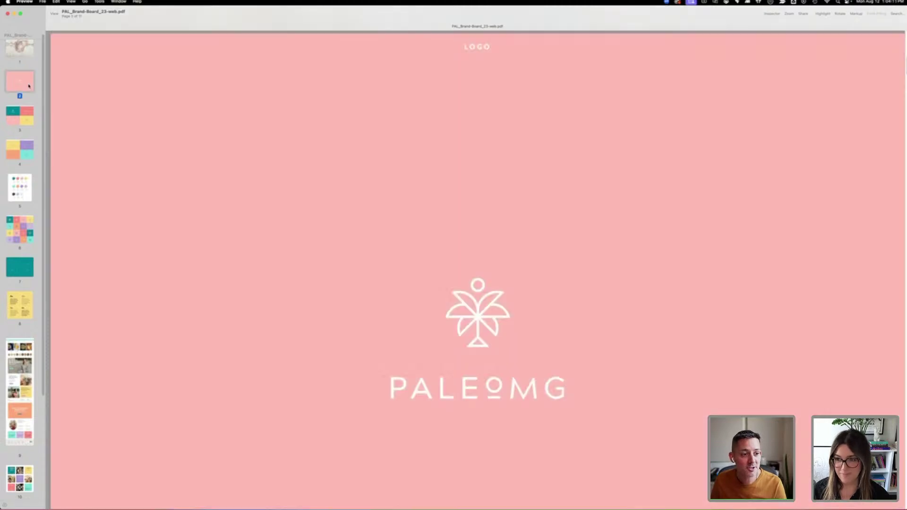
pyautogui.scroll(-10, 351, 169)
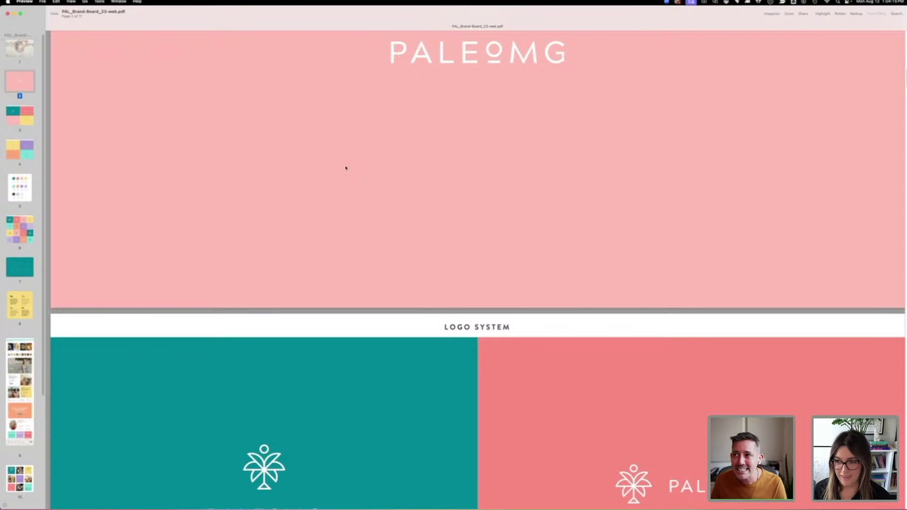
pyautogui.scroll(-7, 347, 168)
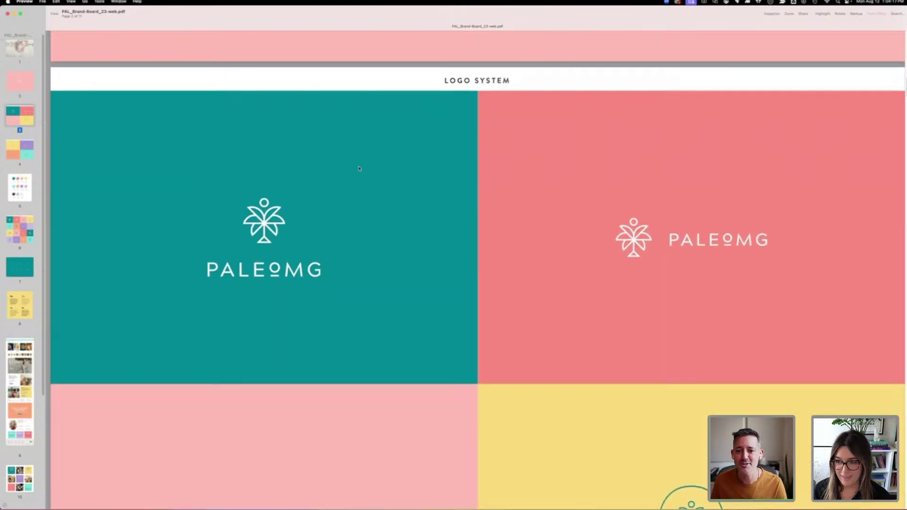
pyautogui.scroll(-1, 359, 169)
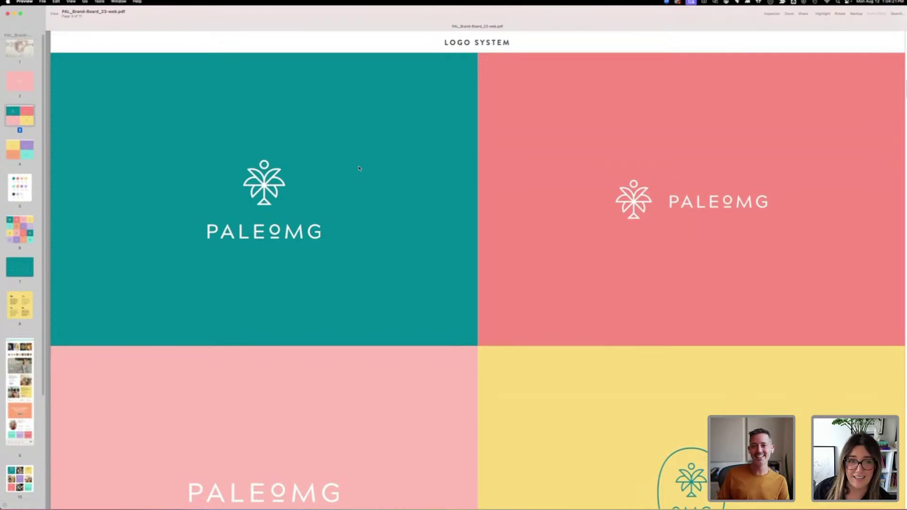
pyautogui.scroll(-12, 359, 165)
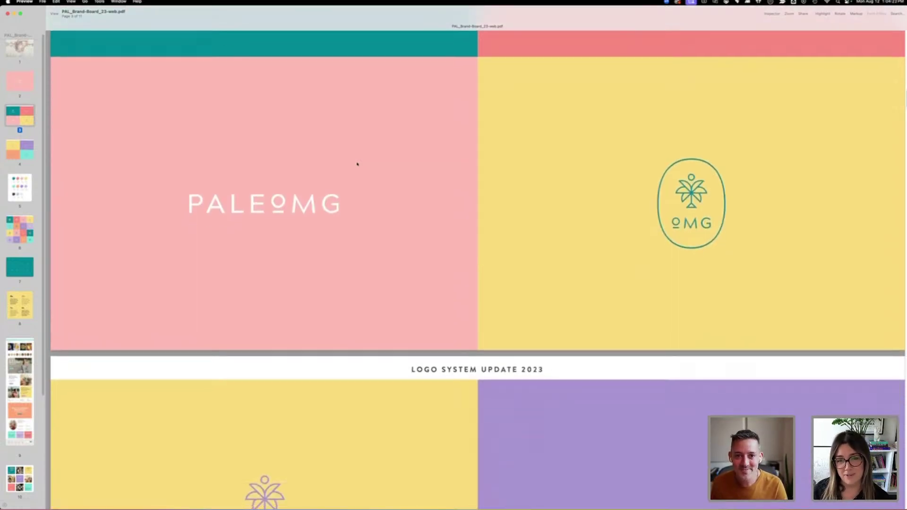
pyautogui.scroll(-6, 466, 168)
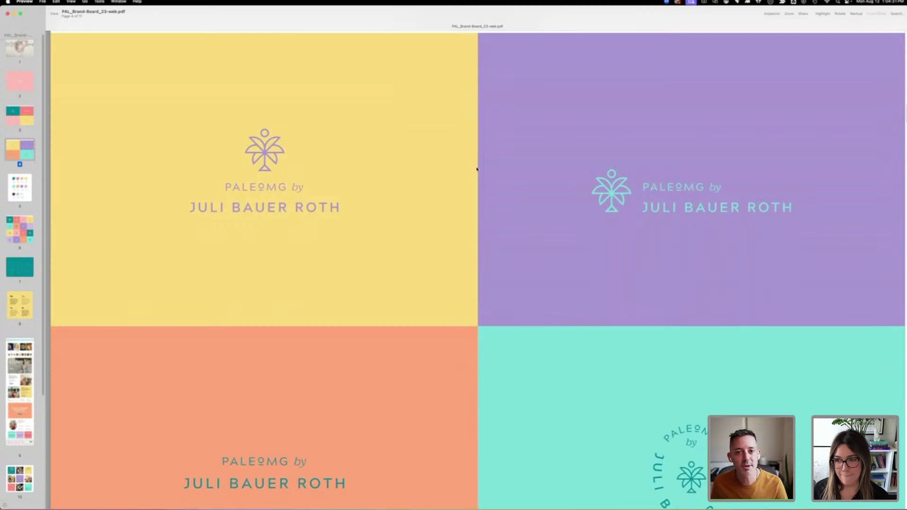
pyautogui.scroll(1, 487, 178)
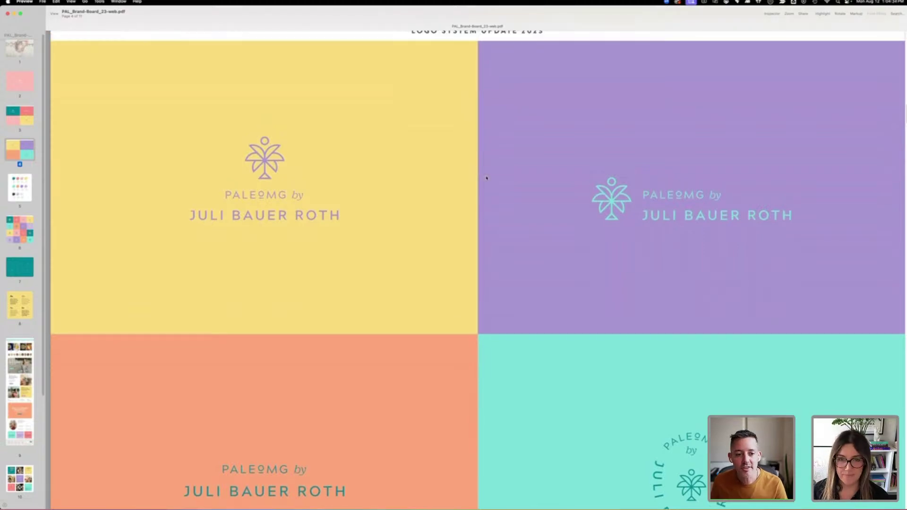
pyautogui.scroll(-1, 486, 178)
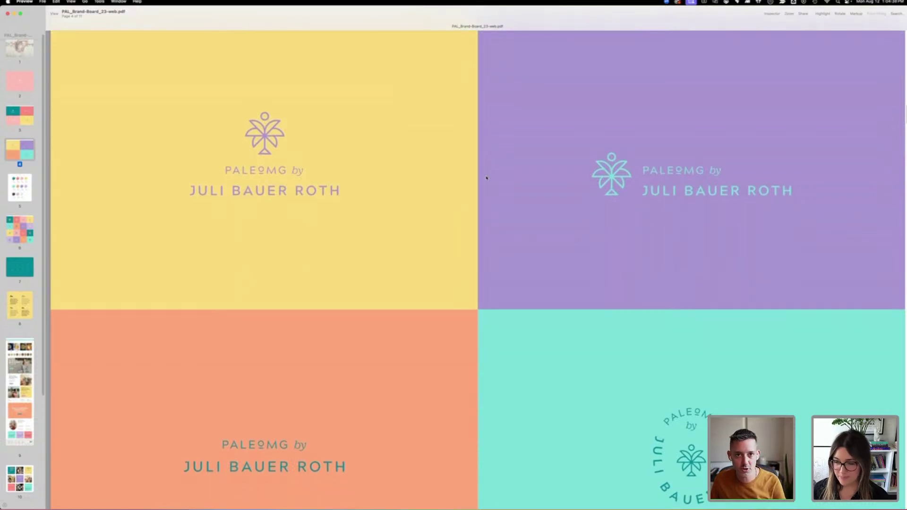
# Review the brand board's color combinations, icon set and complementary typography pages
pyautogui.scroll(-15, 487, 178)
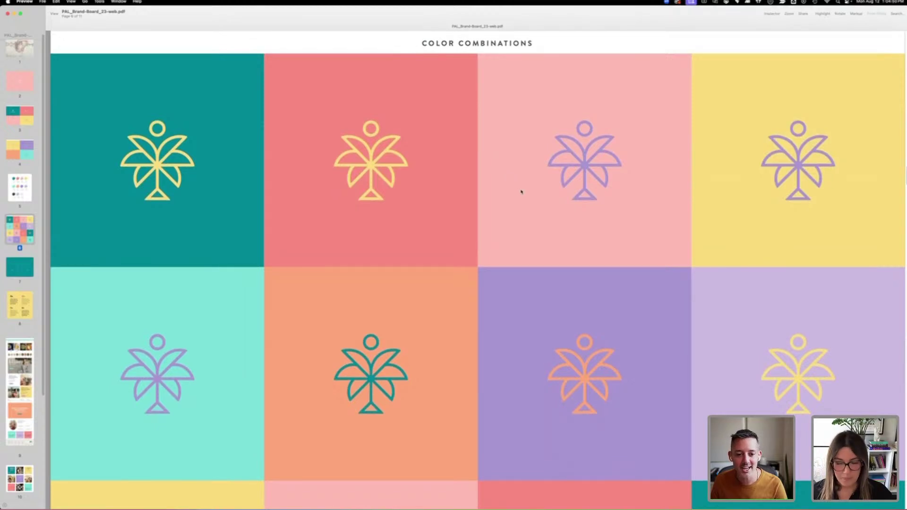
pyautogui.scroll(-15, 521, 191)
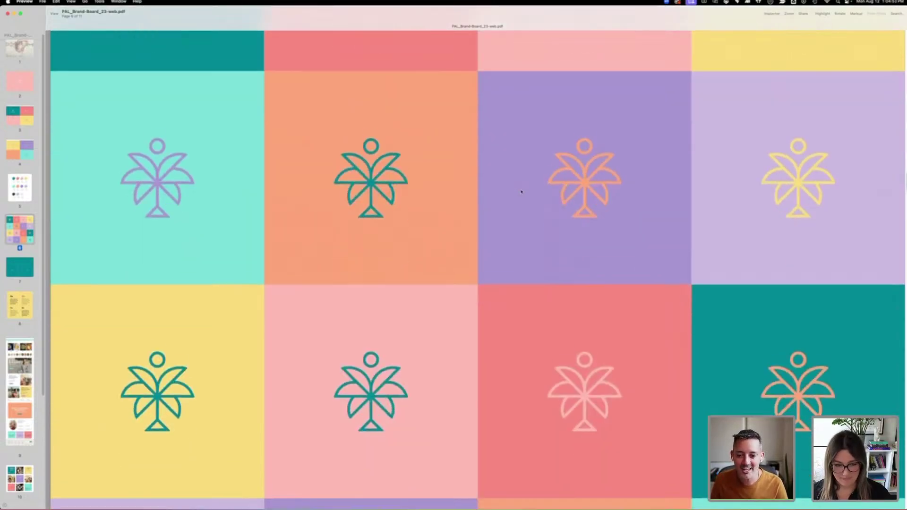
pyautogui.scroll(-15, 522, 191)
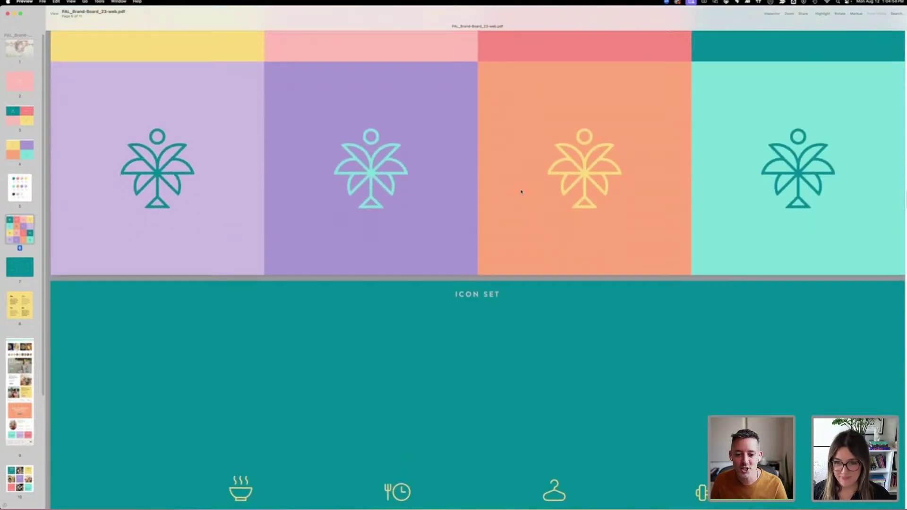
pyautogui.scroll(-15, 522, 192)
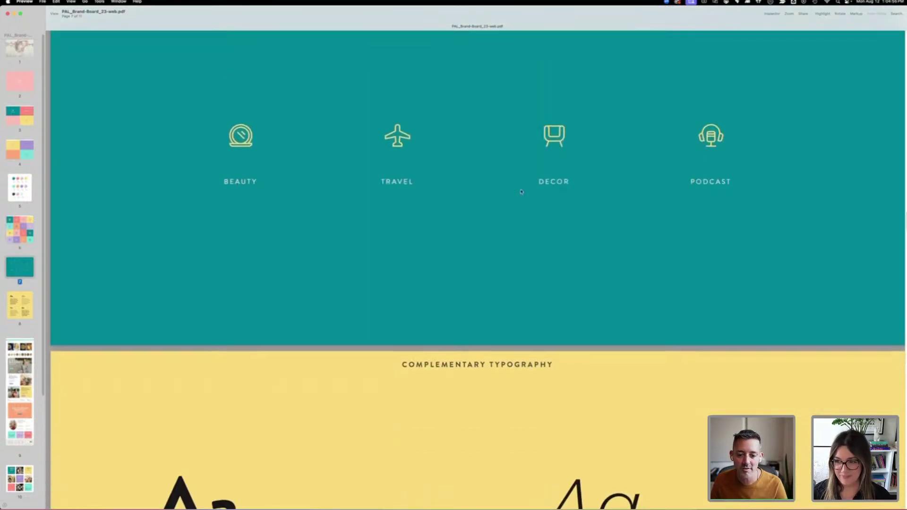
pyautogui.scroll(-15, 522, 192)
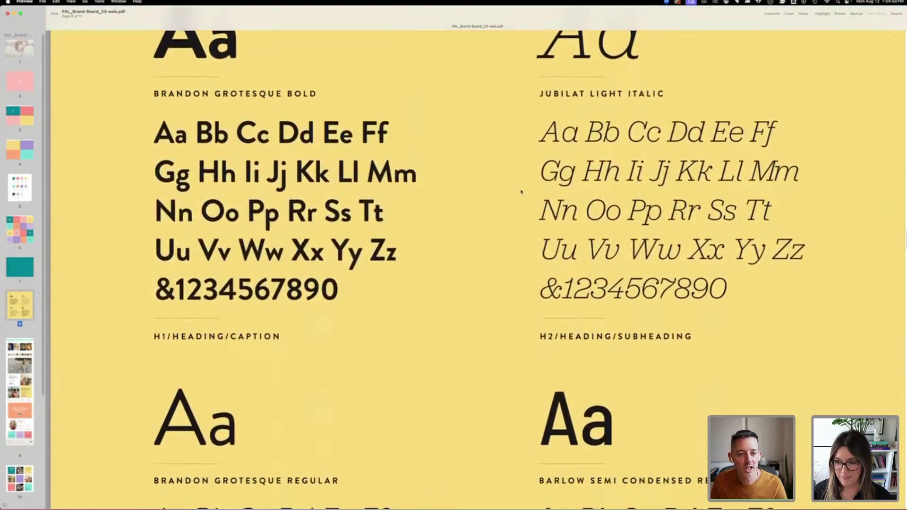
pyautogui.scroll(-15, 521, 192)
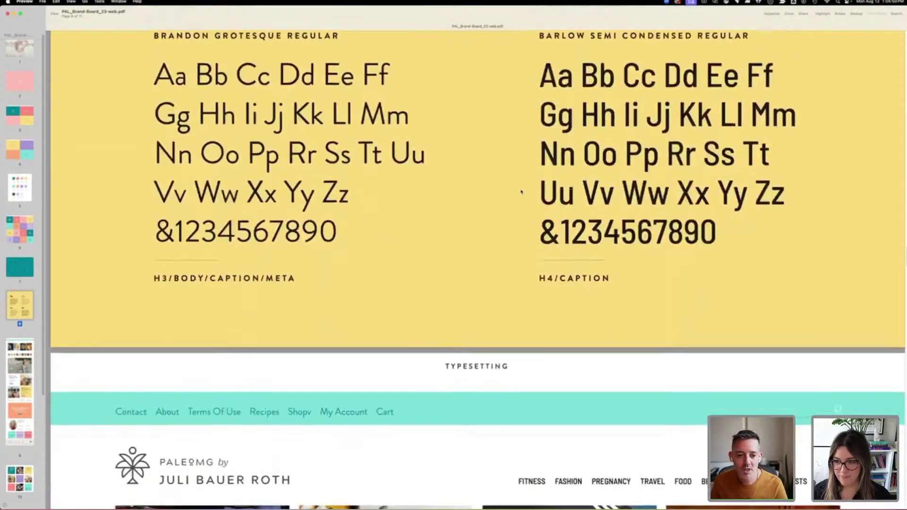
pyautogui.scroll(18, 451, 360)
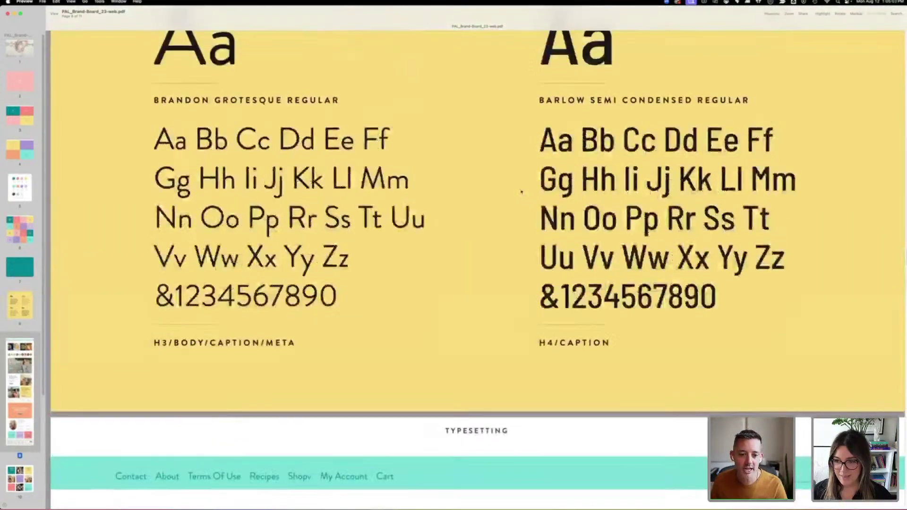
# Switch to the Adobe Express project and place the sweating face and flame outline assets from the PaleOMG brand below the photo
pyautogui.hotkey('ctrl', 'Left')
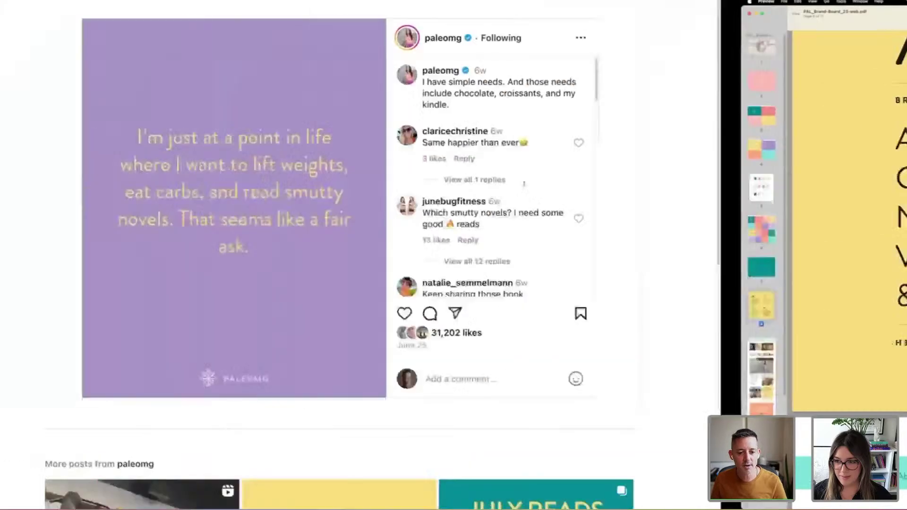
pyautogui.hotkey('ctrl', 'Tab')
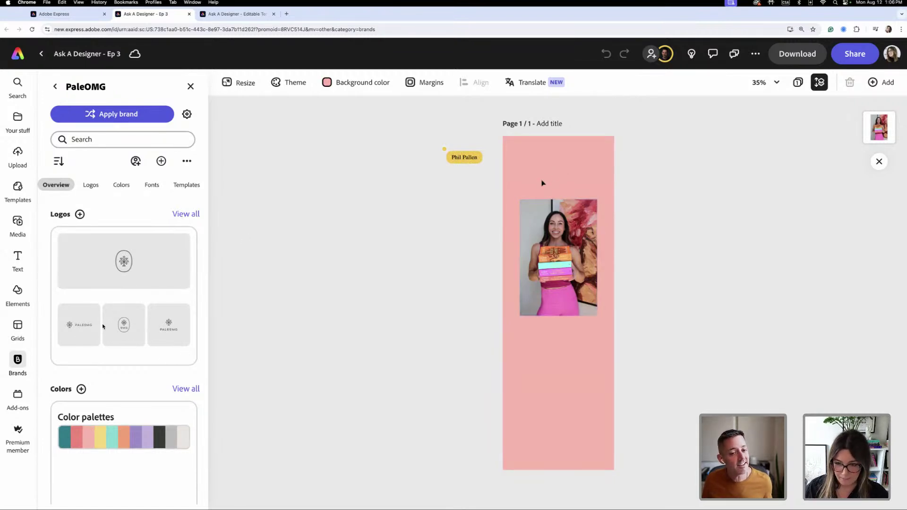
pyautogui.scroll(-5, 113, 248)
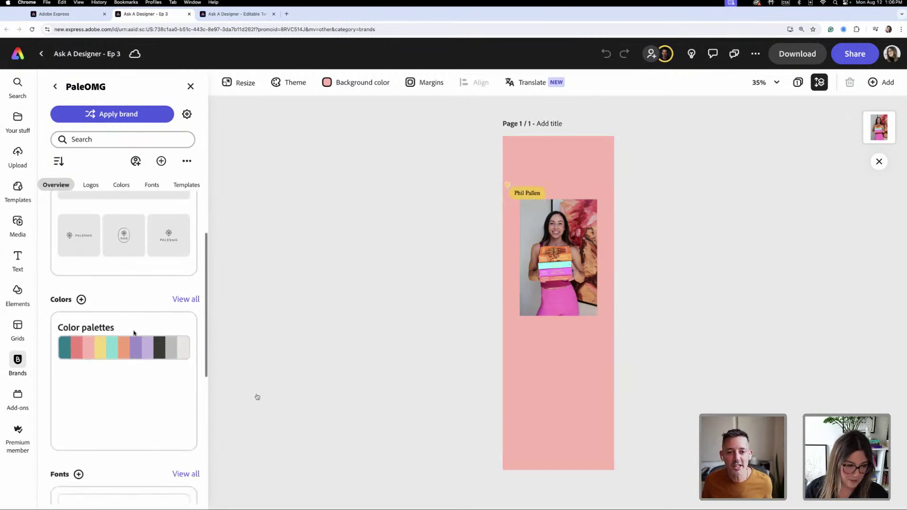
pyautogui.scroll(-5, 137, 336)
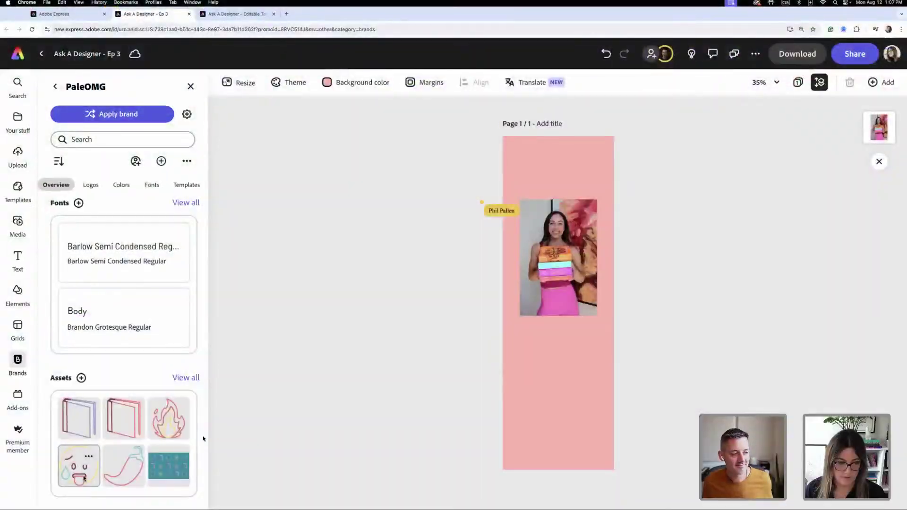
pyautogui.moveTo(81, 478); pyautogui.dragTo(565, 361)
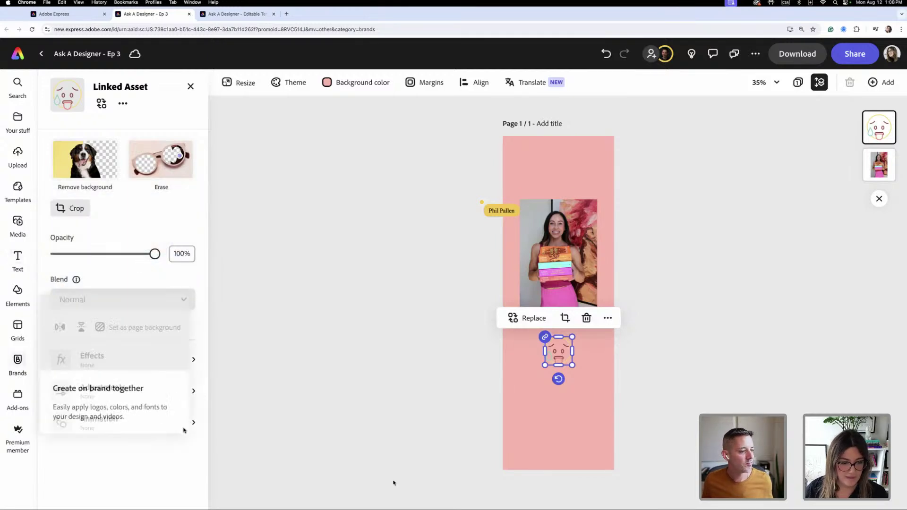
pyautogui.click(175, 431)
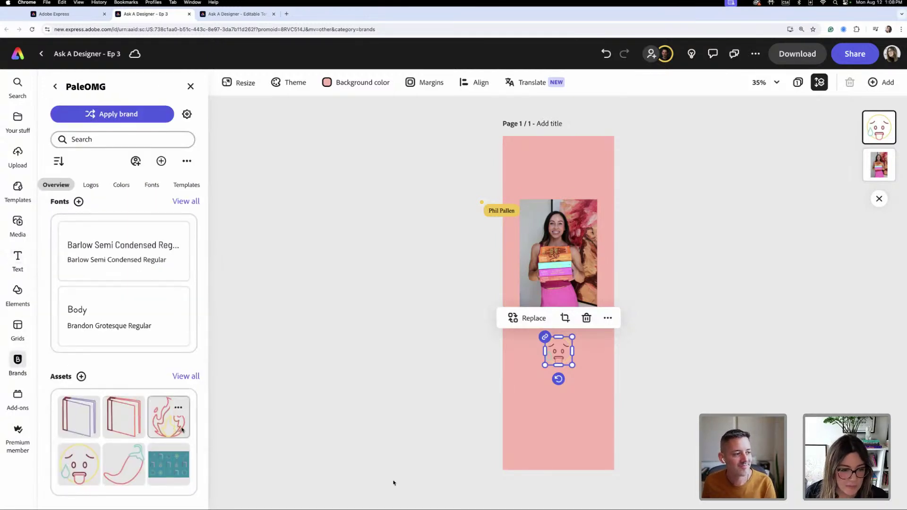
pyautogui.moveTo(171, 427); pyautogui.dragTo(559, 401)
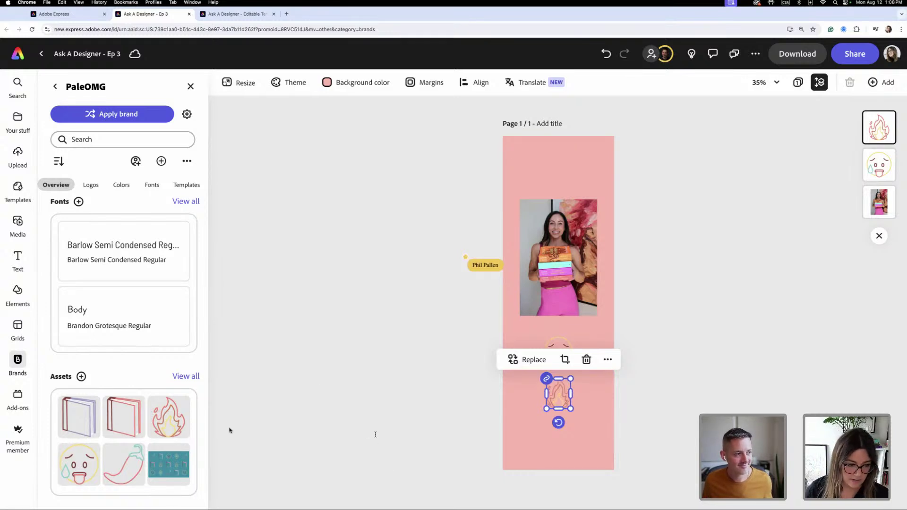
# Show all PaleOMG brand assets and place the red book outline above the photo on the page
pyautogui.click(186, 376)
pyautogui.scroll(-5, 138, 388)
pyautogui.scroll(3, 138, 388)
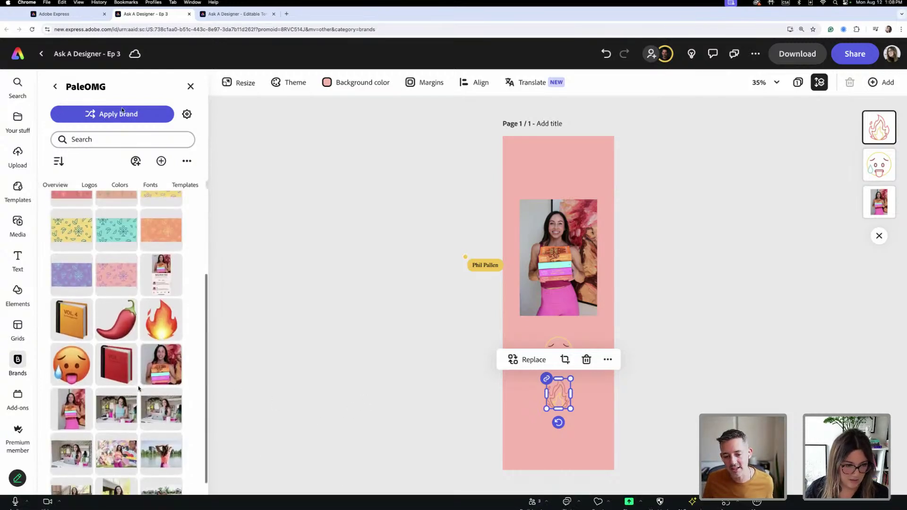
pyautogui.scroll(2, 139, 388)
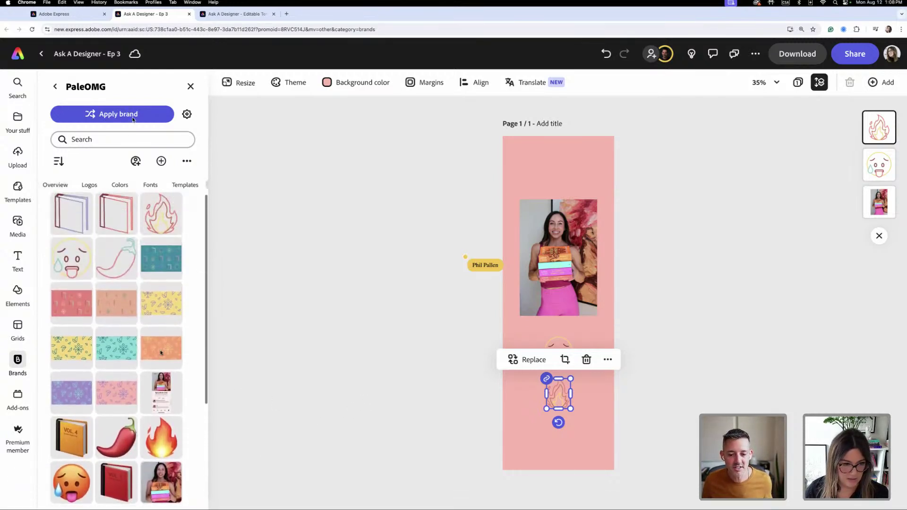
pyautogui.moveTo(128, 231); pyautogui.dragTo(569, 169)
# Delete the photo of the woman holding books from the page
pyautogui.click(590, 208)
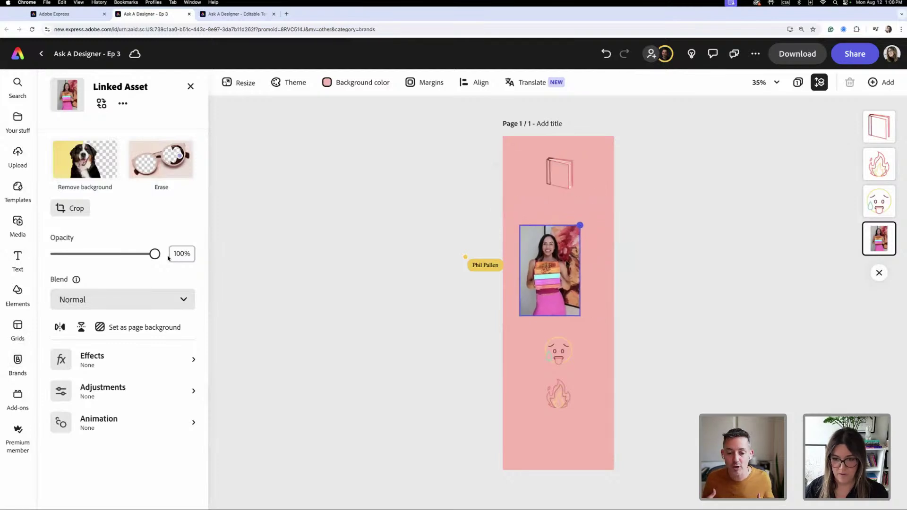
pyautogui.moveTo(598, 198); pyautogui.dragTo(543, 358)
pyautogui.press('super+z')
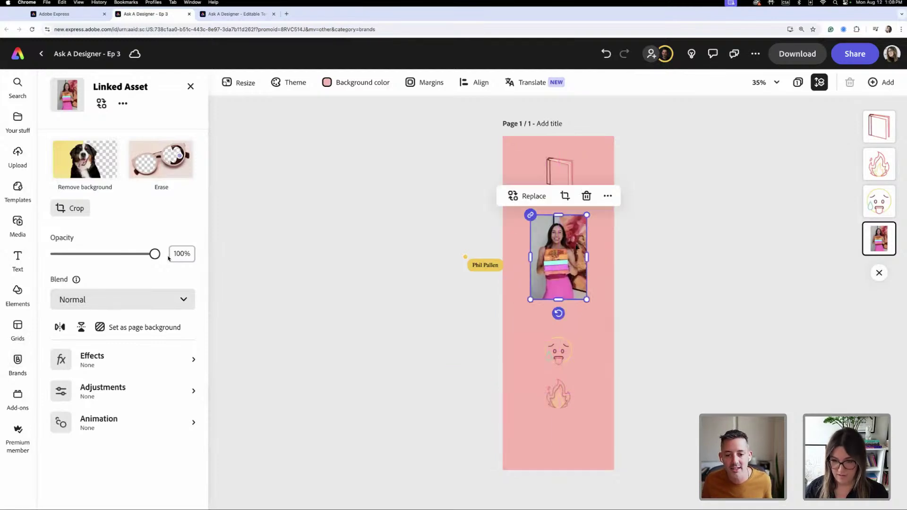
pyautogui.press('BackSpace')
# Rearrange the icons into a centered column in the upper half of the page, ordered face, book, flame
pyautogui.moveTo(565, 190); pyautogui.dragTo(592, 284)
pyautogui.moveTo(569, 190); pyautogui.dragTo(580, 283)
pyautogui.moveTo(560, 352); pyautogui.dragTo(561, 184)
pyautogui.moveTo(558, 385); pyautogui.dragTo(558, 316)
pyautogui.moveTo(579, 265); pyautogui.dragTo(569, 230)
pyautogui.moveTo(563, 326); pyautogui.dragTo(566, 291)
# Select the face, book and flame icons together and enlarge them slightly
pyautogui.click(566, 188)
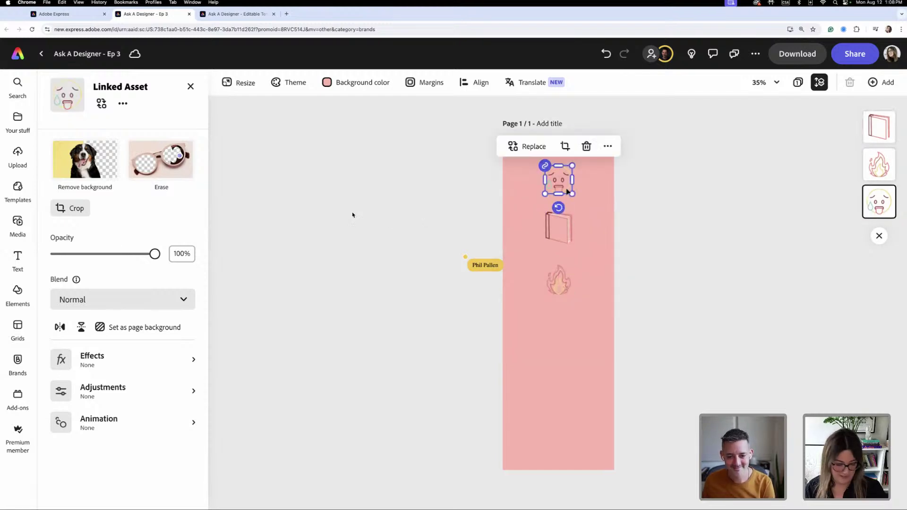
pyautogui.keyDown('shift'); pyautogui.click(569, 227); pyautogui.keyUp('shift')
pyautogui.keyDown('shift'); pyautogui.click(573, 292); pyautogui.keyUp('shift')
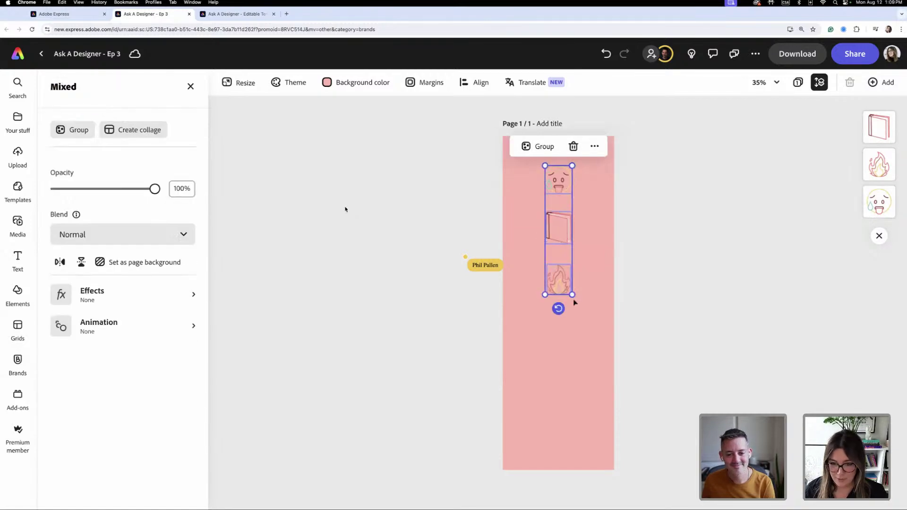
pyautogui.moveTo(573, 296); pyautogui.dragTo(581, 333)
pyautogui.click(603, 265)
# Shift the enlarged face, book and flame icons individually so they sit centered and closer together in the column
pyautogui.click(567, 194)
pyautogui.moveTo(567, 194); pyautogui.dragTo(564, 190)
pyautogui.moveTo(573, 254); pyautogui.dragTo(571, 244)
pyautogui.moveTo(569, 319); pyautogui.dragTo(563, 299)
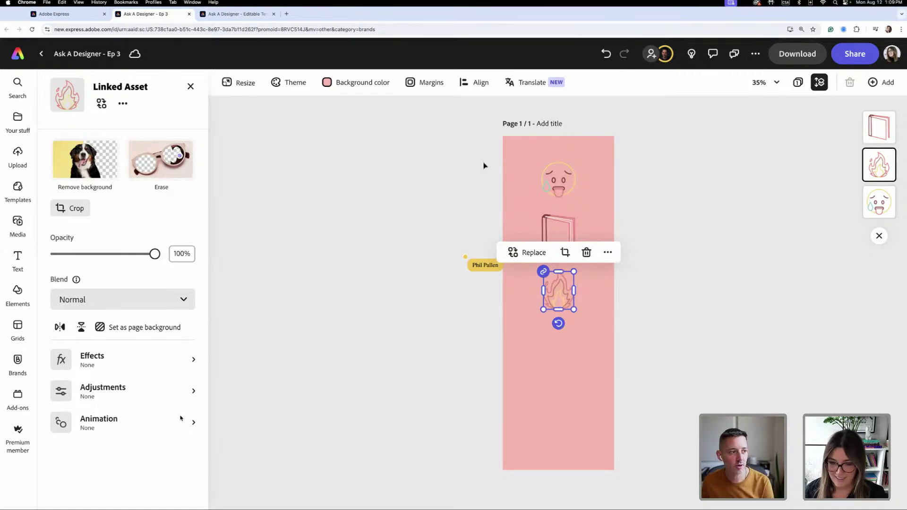
pyautogui.click(484, 165)
pyautogui.click(569, 244)
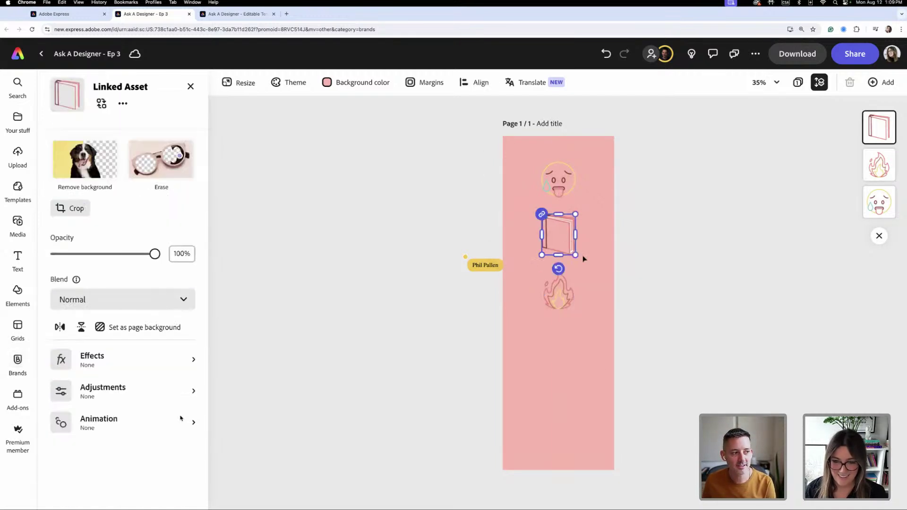
pyautogui.click(541, 382)
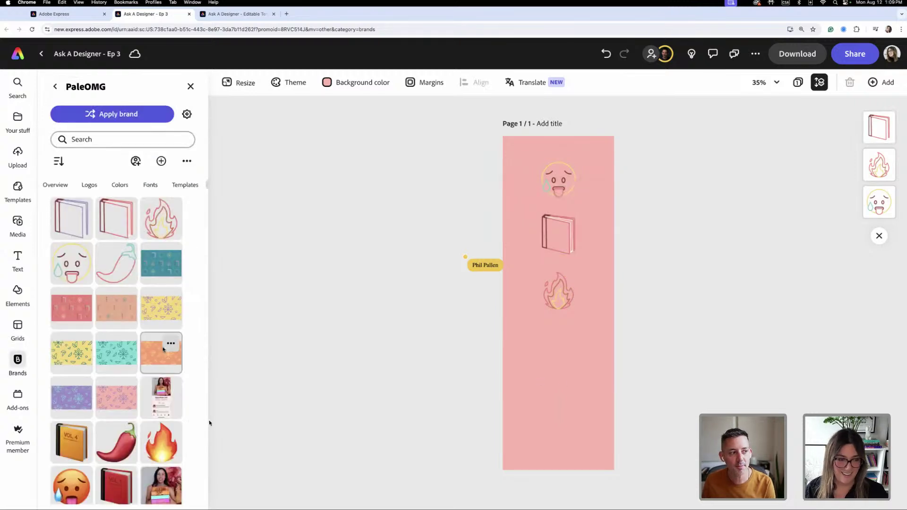
pyautogui.scroll(-3, 205, 428)
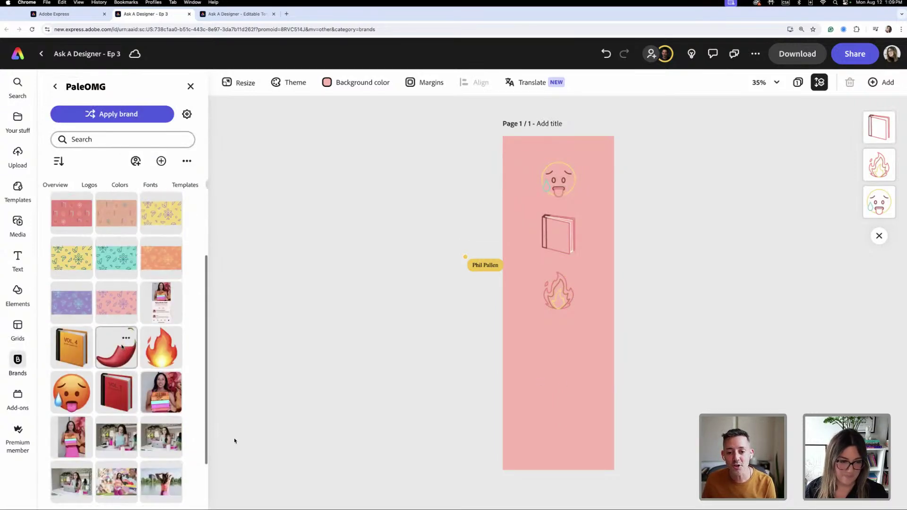
pyautogui.scroll(2, 115, 338)
pyautogui.scroll(1, 115, 337)
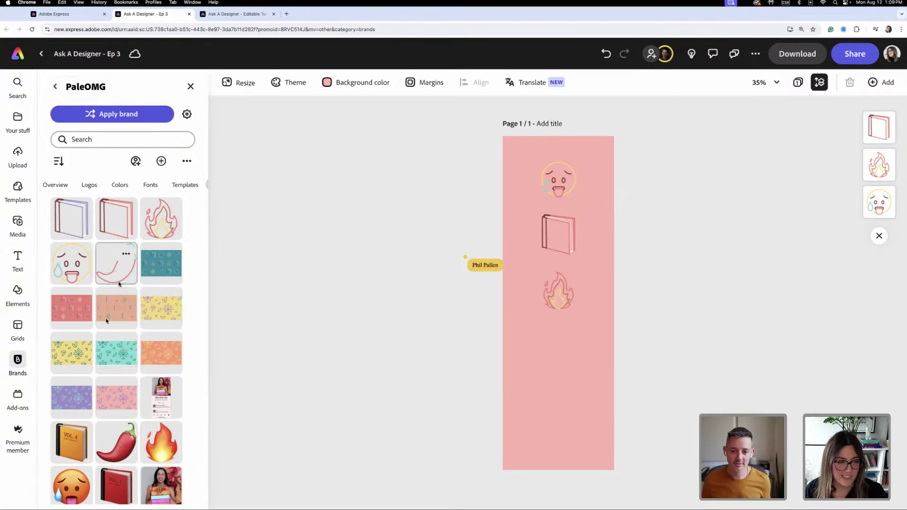
pyautogui.scroll(-3, 137, 301)
pyautogui.scroll(5, 136, 303)
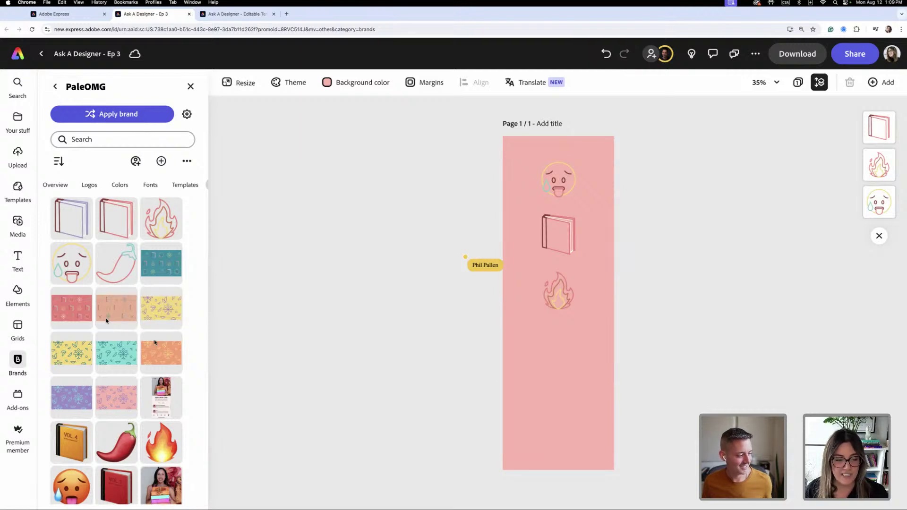
# Place the red chili pepper emoji from the brand assets below the flame icon on the page
pyautogui.moveTo(122, 455); pyautogui.dragTo(563, 350)
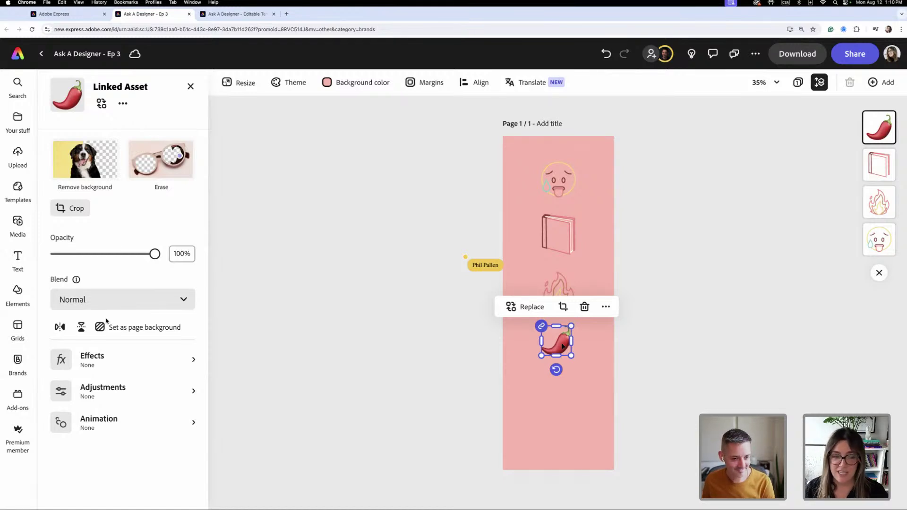
pyautogui.click(17, 364)
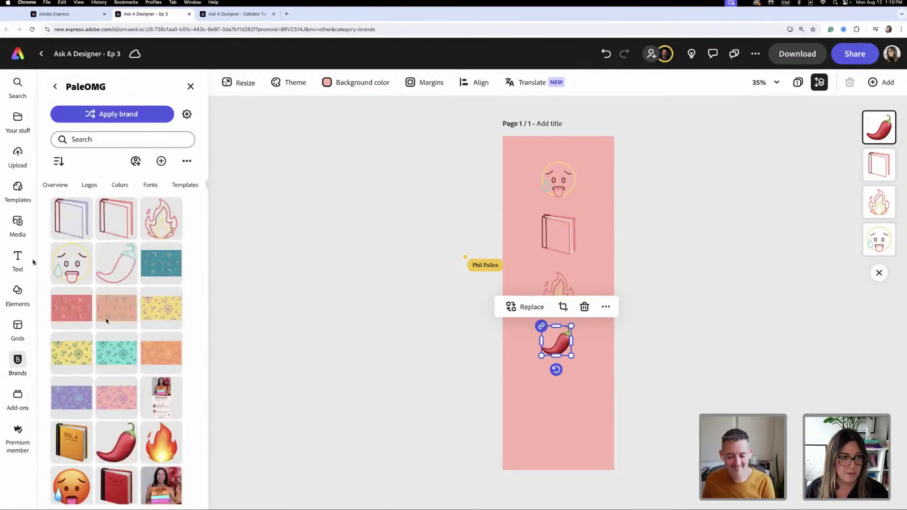
# Review the icons, patterns, logos and emoji images among the PaleOMG library's assets
pyautogui.click(66, 14)
pyautogui.scroll(-1, 482, 340)
pyautogui.scroll(-3, 482, 340)
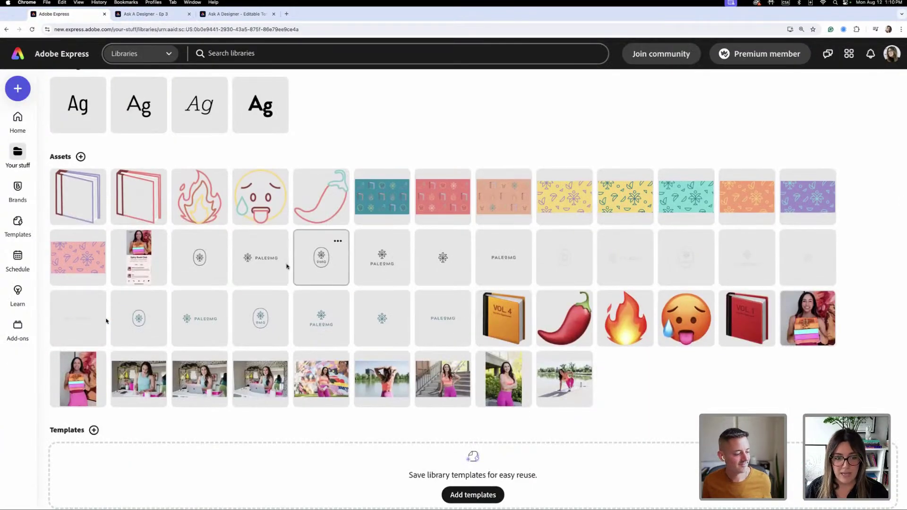
pyautogui.scroll(1, 213, 265)
pyautogui.scroll(-1, 213, 264)
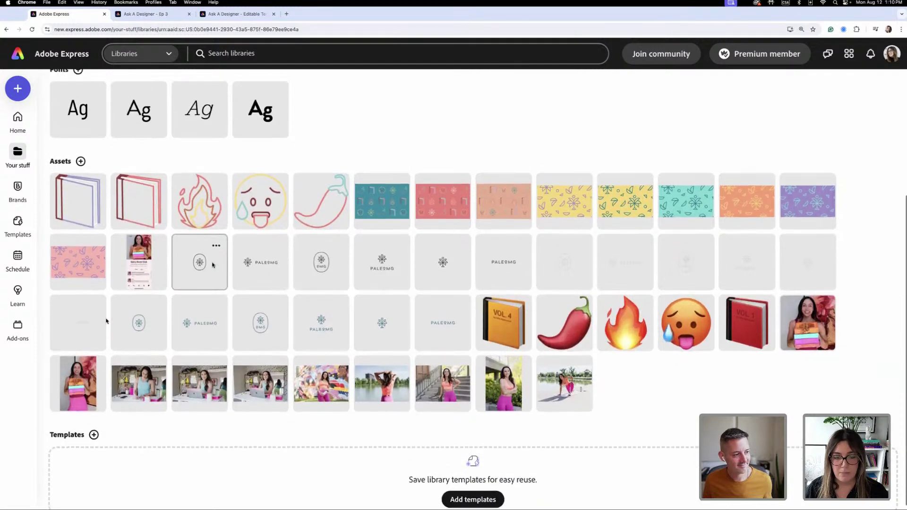
pyautogui.scroll(-1, 213, 264)
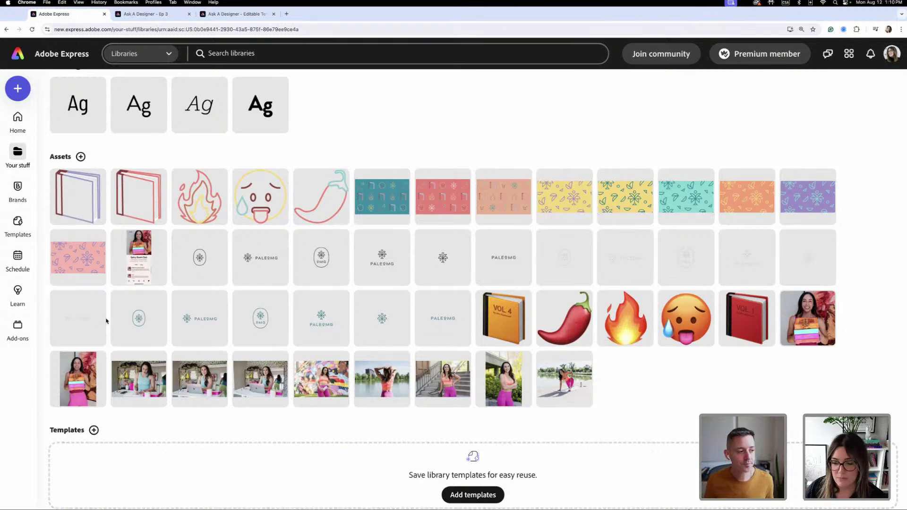
# Switch to Illustrator and examine the line icons on the peach pattern in spicy book club.ai up close
pyautogui.moveTo(362, 508)
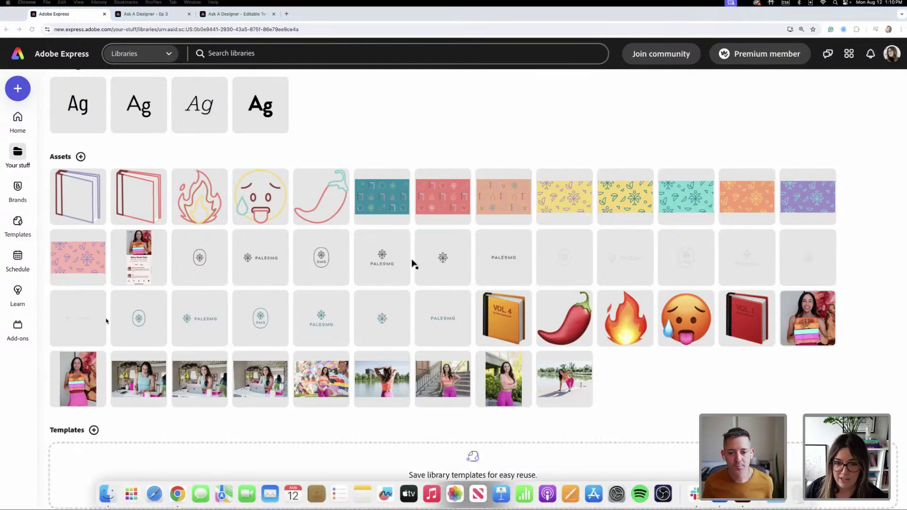
pyautogui.hotkey('ctrl', 'Left')
pyautogui.scroll(2, 412, 264)
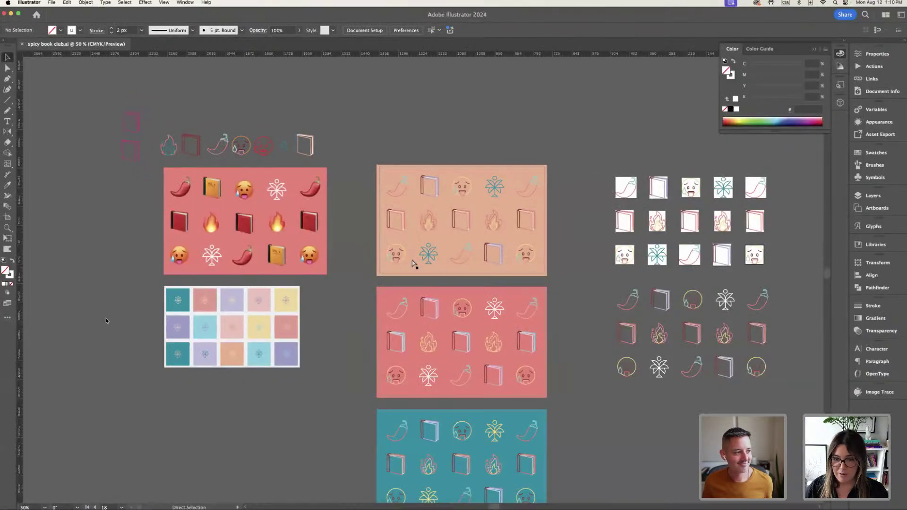
pyautogui.scroll(2, 412, 263)
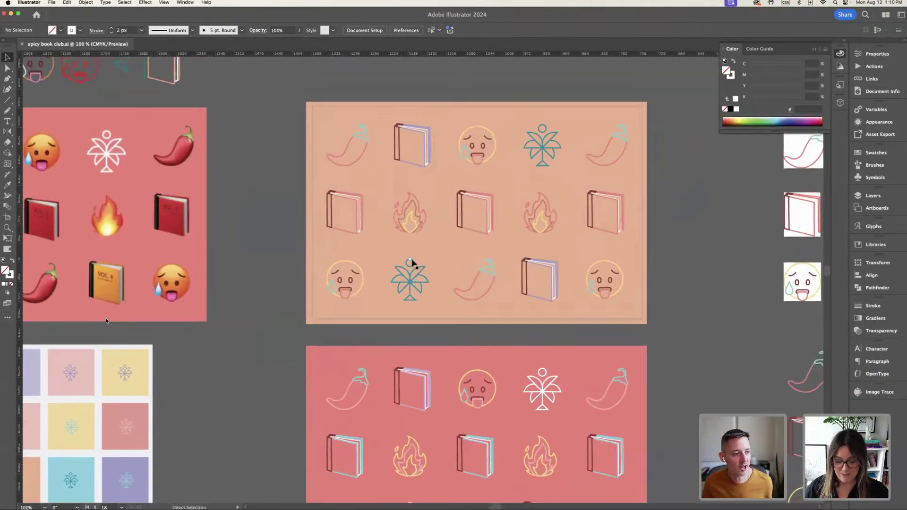
pyautogui.scroll(2, 413, 263)
pyautogui.scroll(3, 413, 263)
pyautogui.hscroll(3, 413, 263)
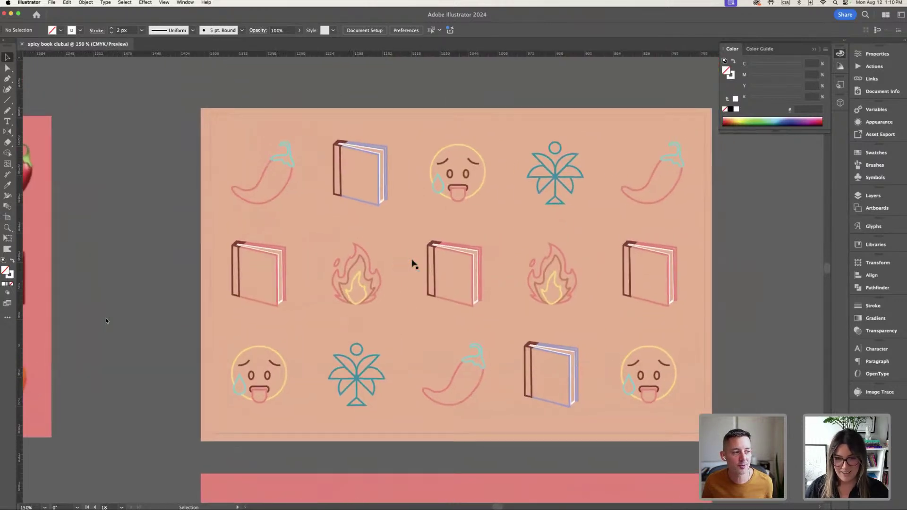
pyautogui.scroll(-2, 411, 260)
pyautogui.hscroll(-3, 411, 259)
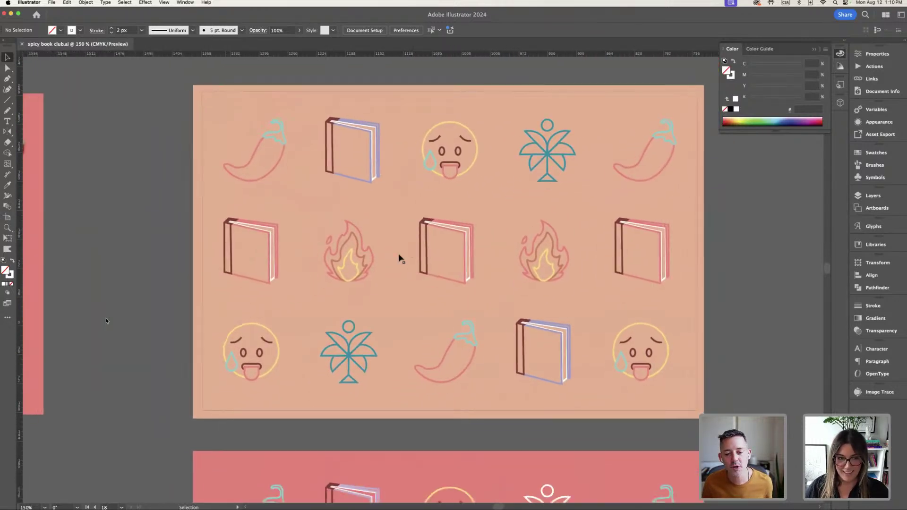
pyautogui.scroll(-2, 398, 258)
pyautogui.hscroll(3, 398, 257)
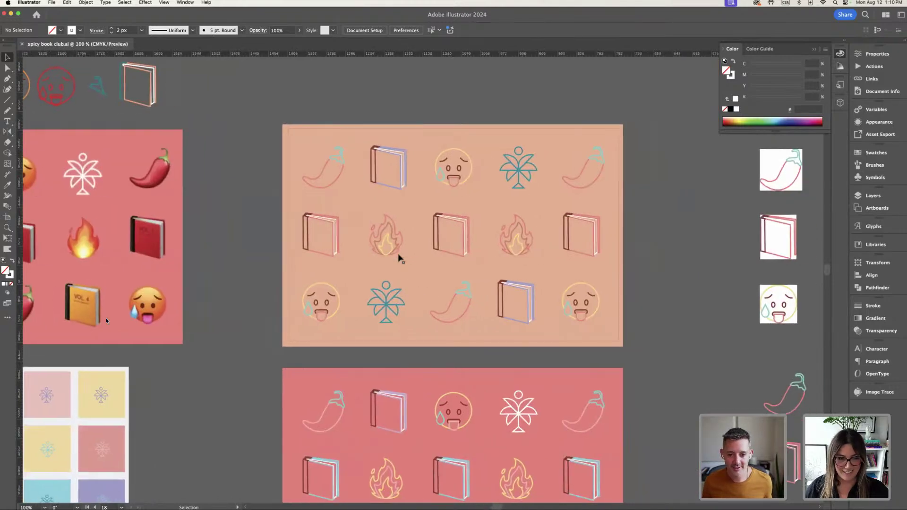
# Examine the original emoji pattern on coral and the grid of palm logo color combinations beneath it
pyautogui.hscroll(-3, 398, 258)
pyautogui.hscroll(-3, 398, 258)
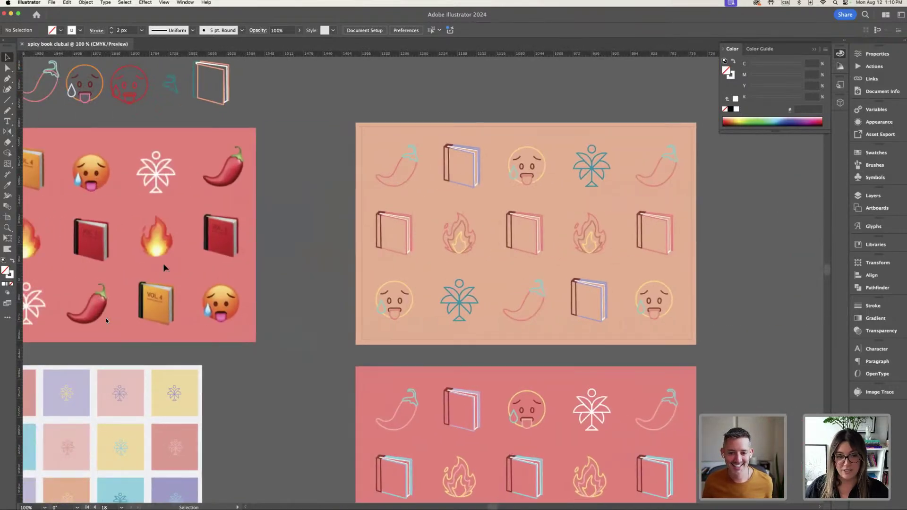
pyautogui.scroll(-1, 272, 355)
pyautogui.hscroll(-1, 271, 355)
pyautogui.scroll(-1, 271, 355)
pyautogui.hscroll(-4, 271, 355)
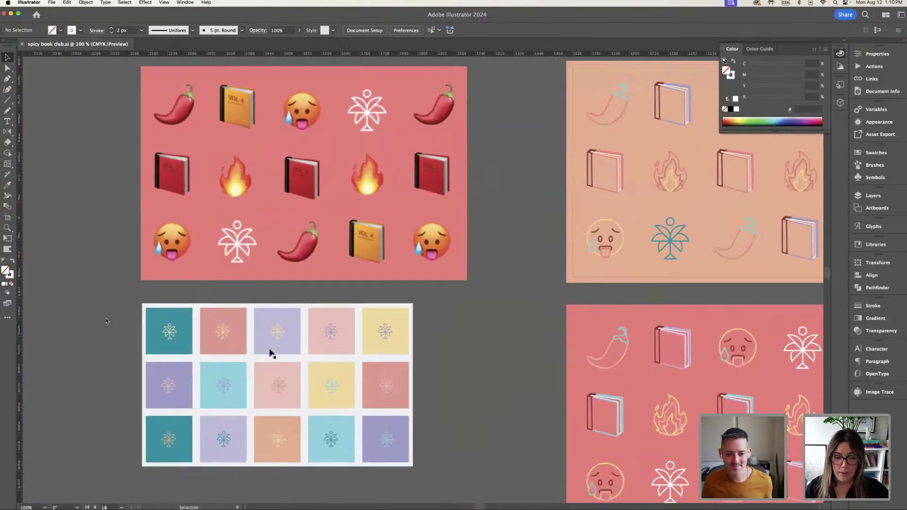
pyautogui.scroll(-1, 271, 354)
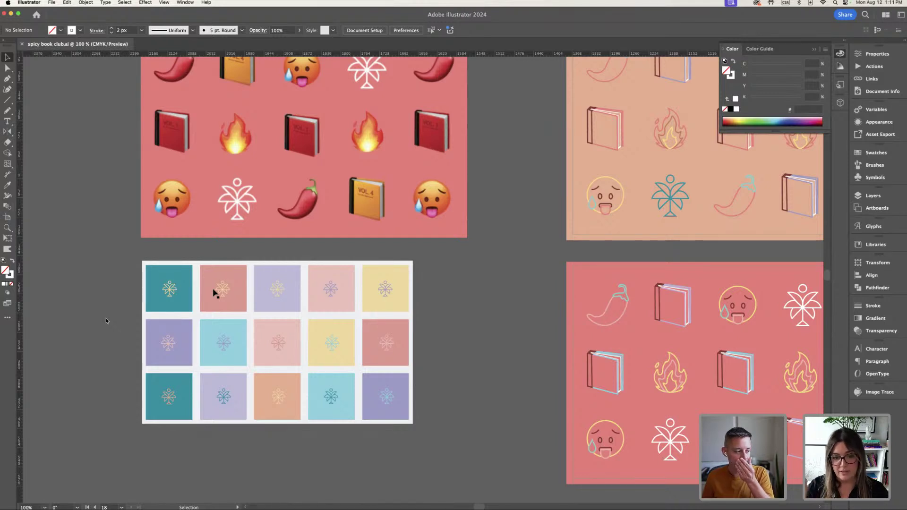
# Inspect the line-icon patterns on the coral and teal backgrounds up close
pyautogui.hscroll(4, 215, 293)
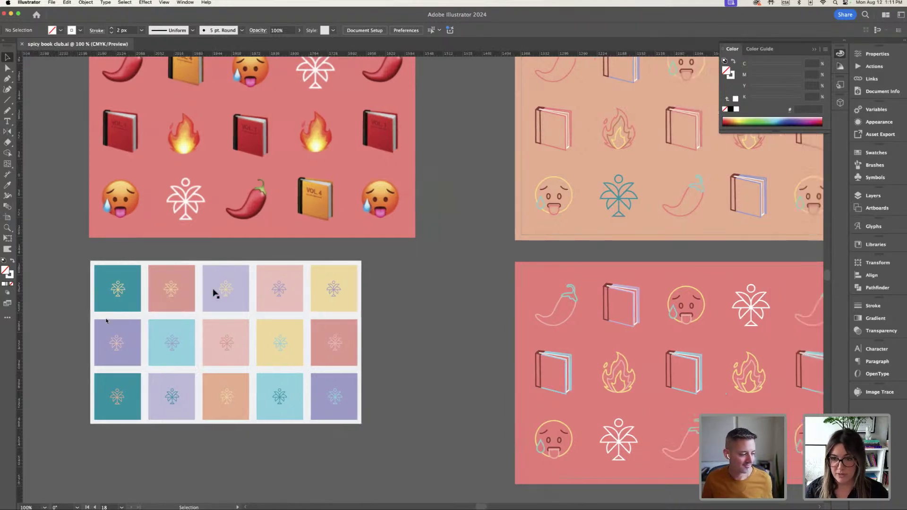
pyautogui.hscroll(1, 213, 293)
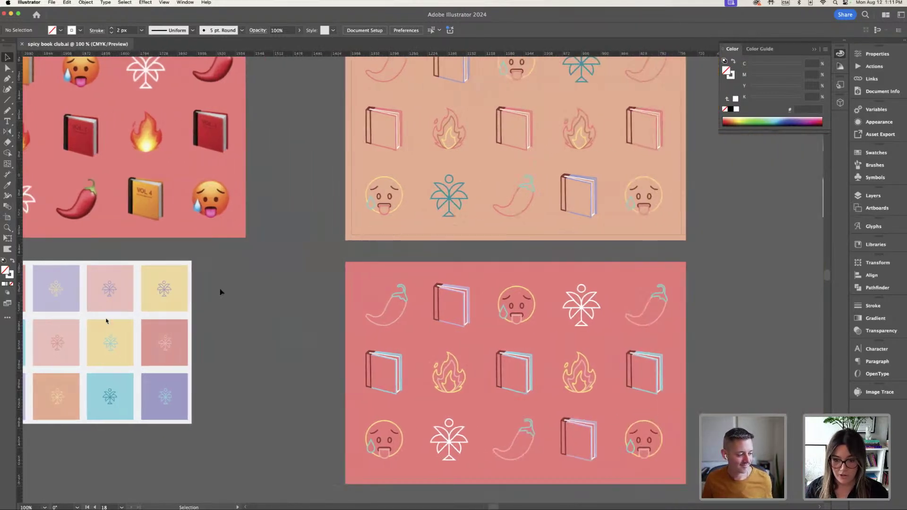
pyautogui.press('super+equal')
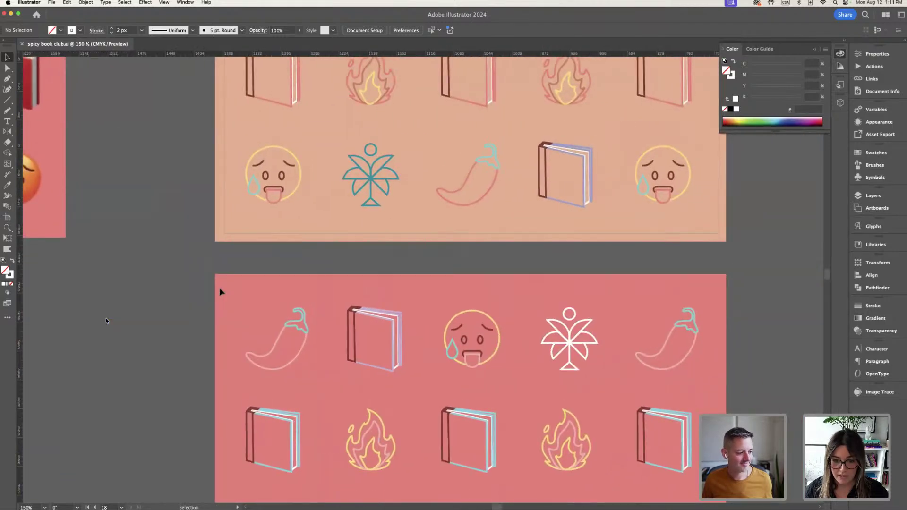
pyautogui.scroll(-6, 220, 292)
pyautogui.scroll(-6, 106, 321)
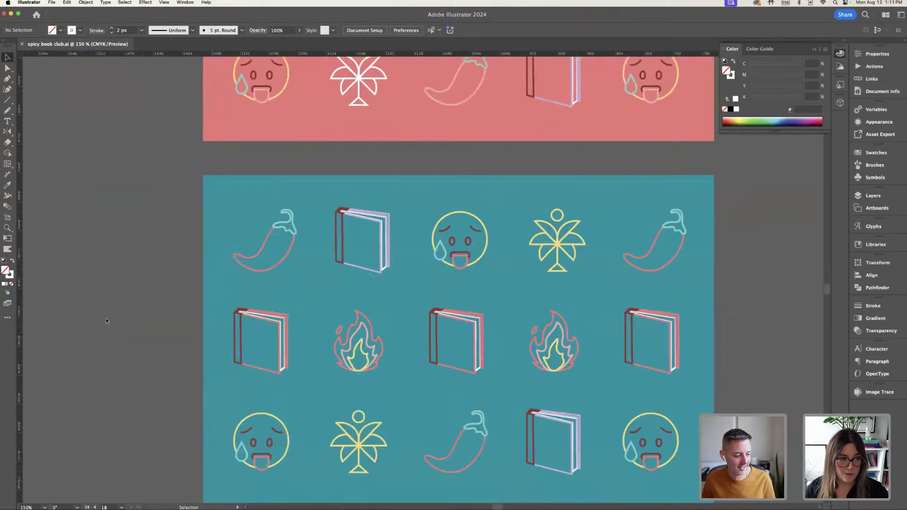
pyautogui.scroll(3, 106, 321)
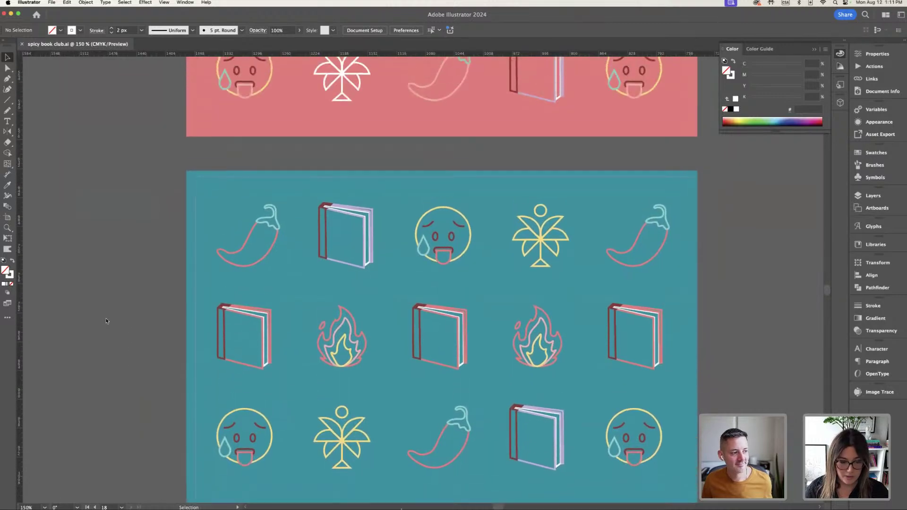
# Switch back to the Ask A Designer - Ep 3 design in Chrome and delete the chili pepper emoji
pyautogui.moveTo(184, 497)
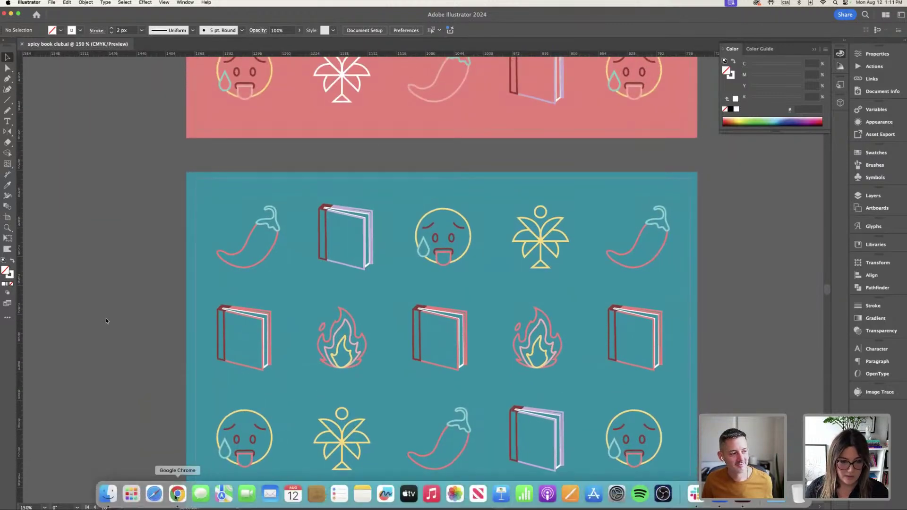
pyautogui.click(184, 497)
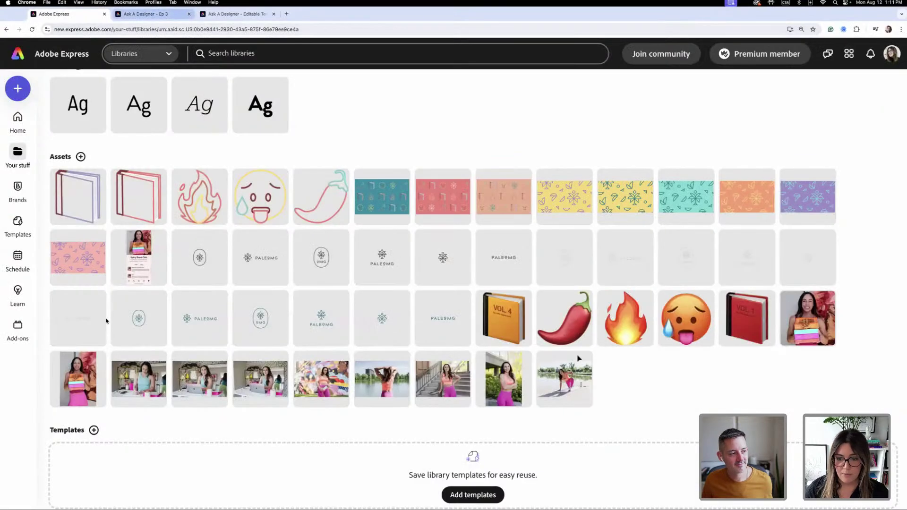
pyautogui.hotkey('ctrl', 'Tab')
pyautogui.click(560, 341)
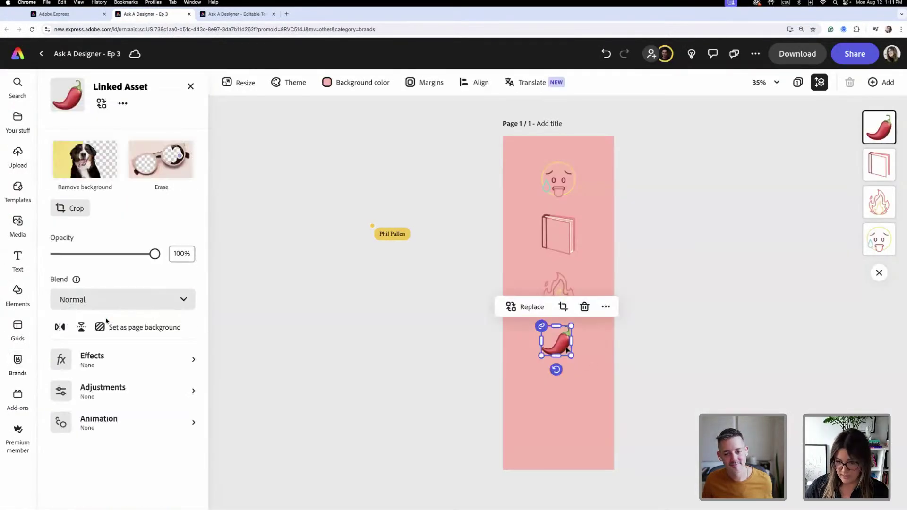
pyautogui.press('Delete')
# Try the mint swatch as the page background, then settle on the dark teal page theme color
pyautogui.click(364, 84)
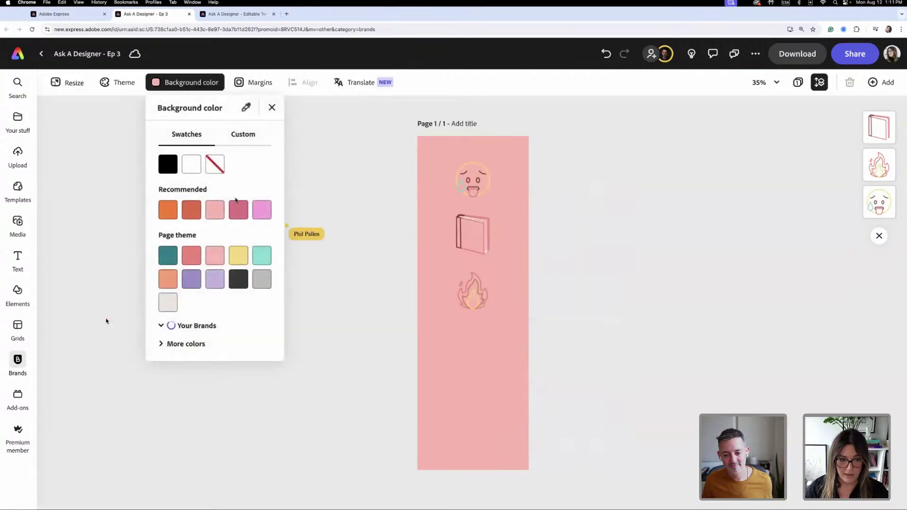
pyautogui.click(261, 261)
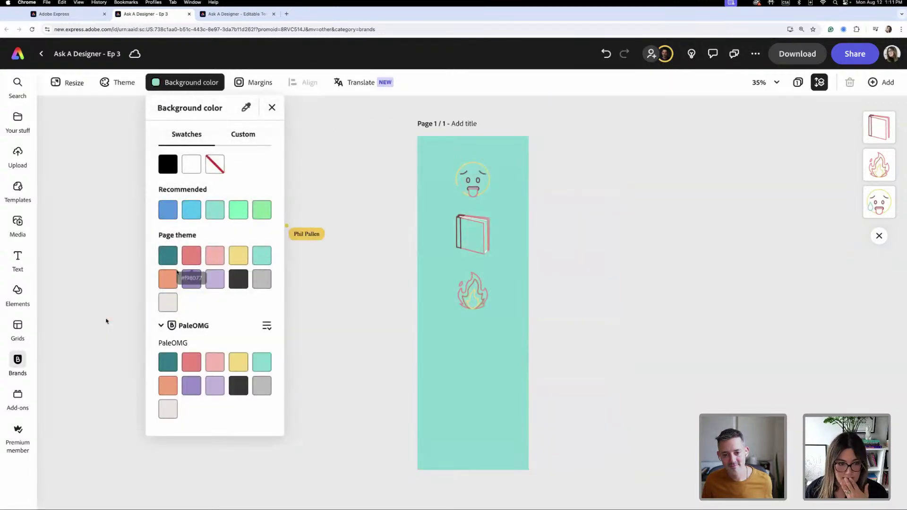
pyautogui.click(167, 259)
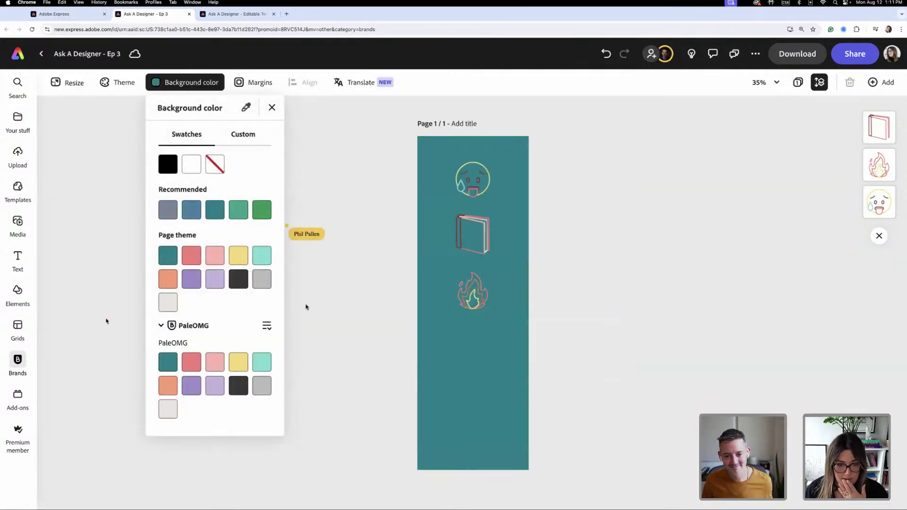
pyautogui.click(503, 236)
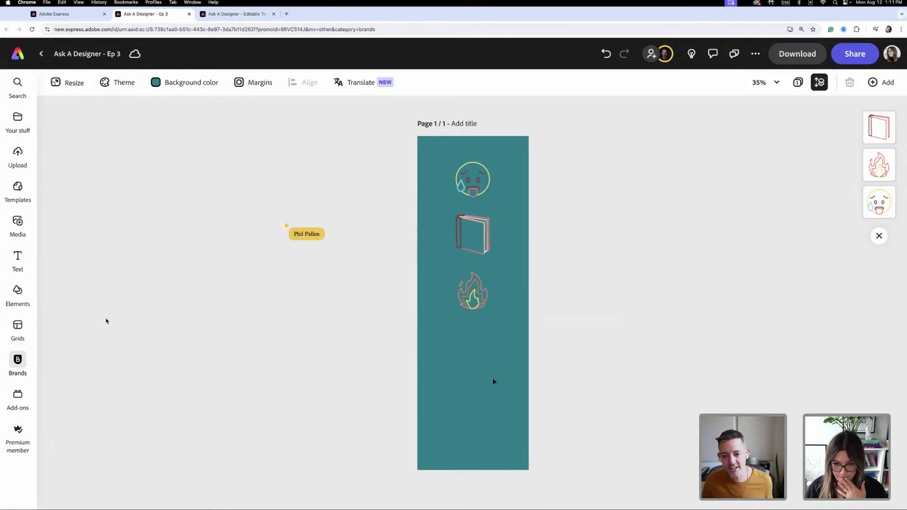
# Nudge the flame icon slightly upward, closer to the book icon
pyautogui.click(474, 302)
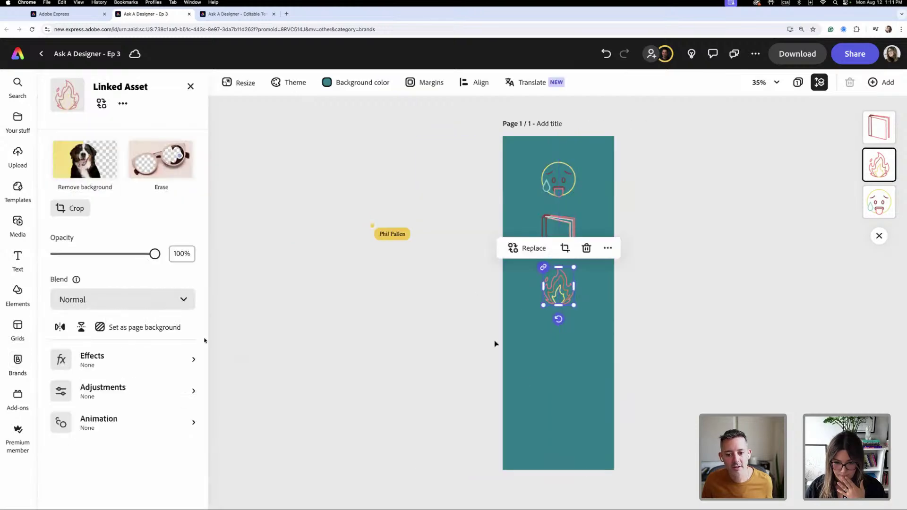
pyautogui.click(559, 381)
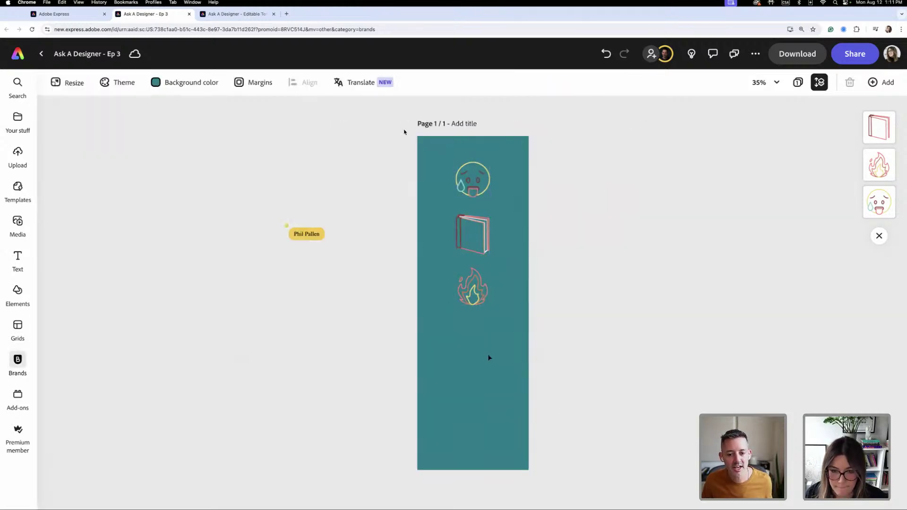
# Look through the text options and the PaleOMG brand fonts
pyautogui.click(17, 259)
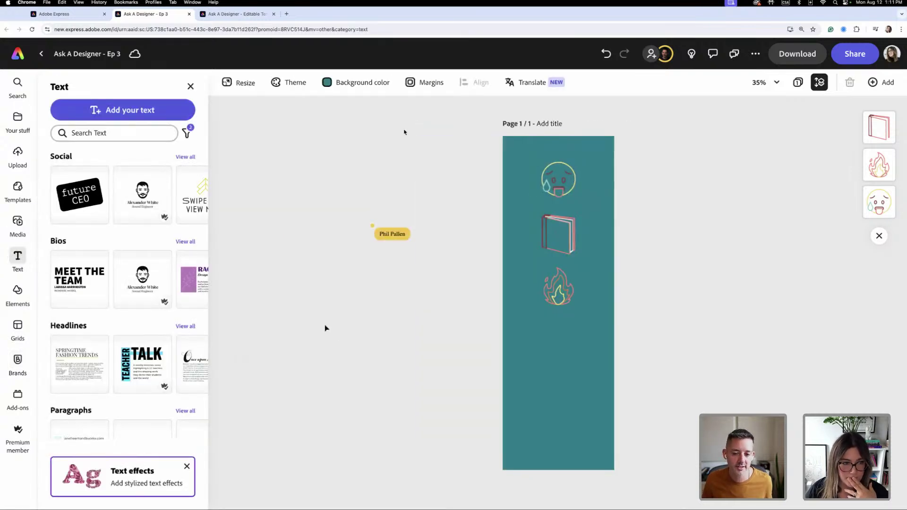
pyautogui.click(18, 362)
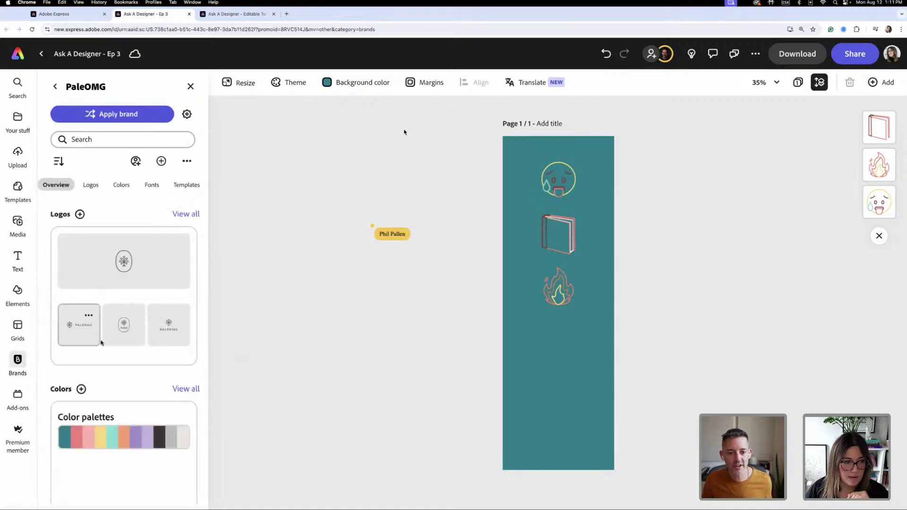
pyautogui.click(152, 184)
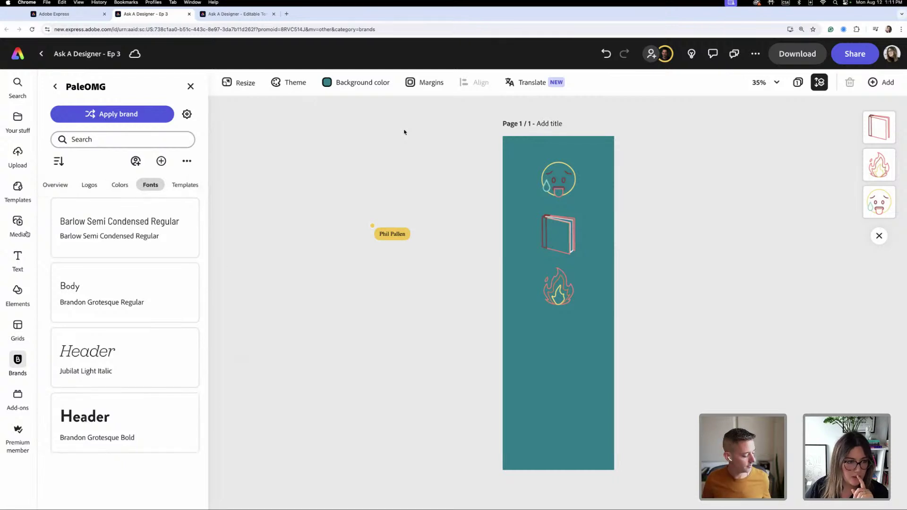
# Add a new text box and move it to the lower part of the page, centered below the icons
pyautogui.click(18, 259)
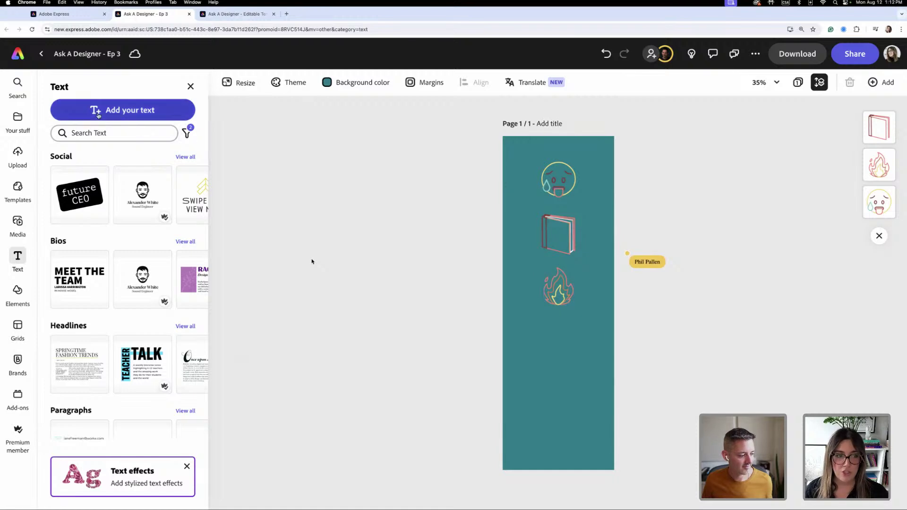
pyautogui.click(125, 113)
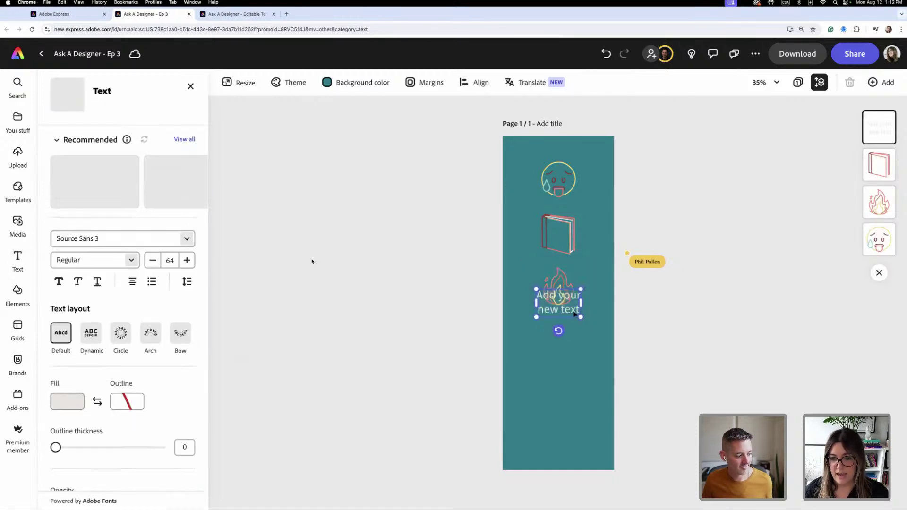
pyautogui.moveTo(571, 317); pyautogui.dragTo(576, 423)
pyautogui.doubleClick(577, 418)
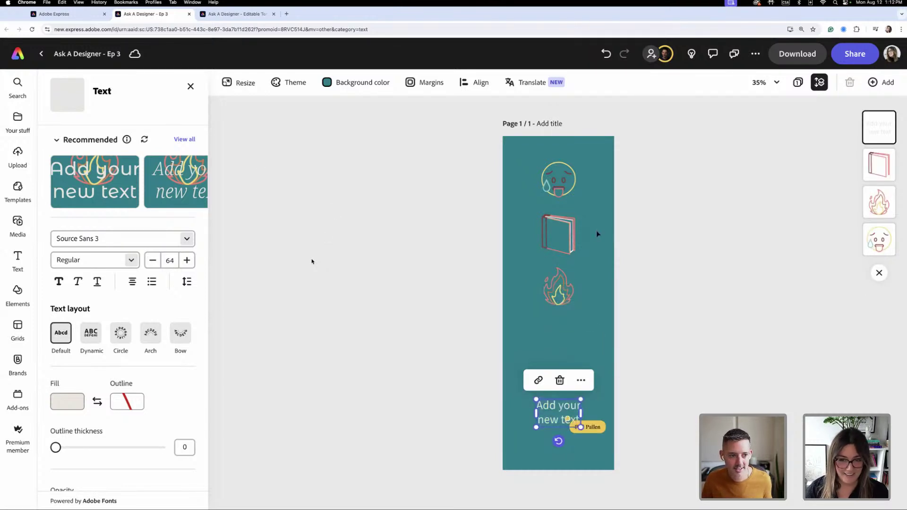
# Scatter and tilt the face, book and flame icons, with the book and flame running off the page edges
pyautogui.click(573, 239)
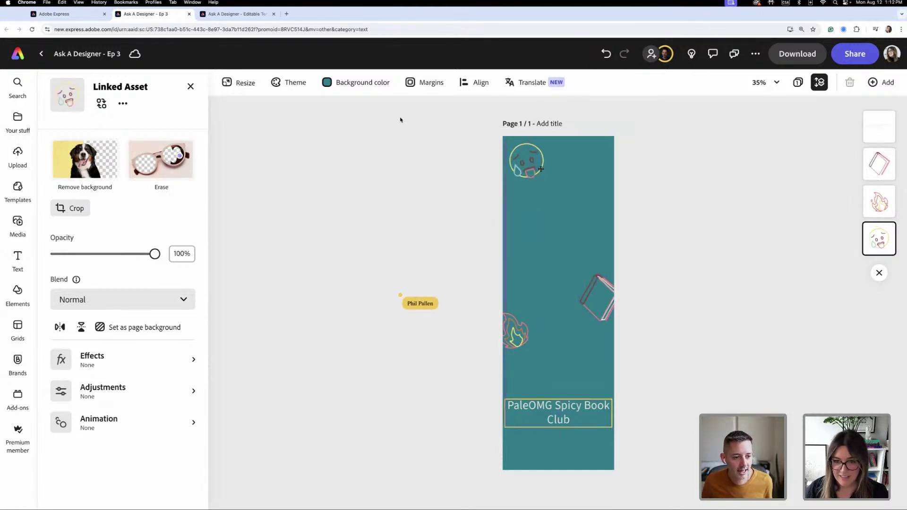
# Add the dark OMG badge logo from the PaleOMG brand, shrink and tilt it, and place it beside the face icon
pyautogui.click(17, 259)
pyautogui.click(17, 362)
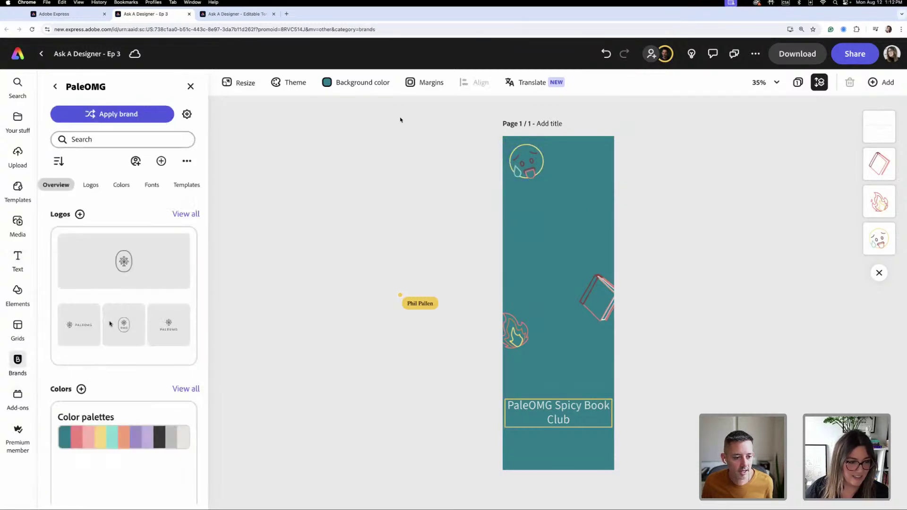
pyautogui.scroll(-1, 122, 309)
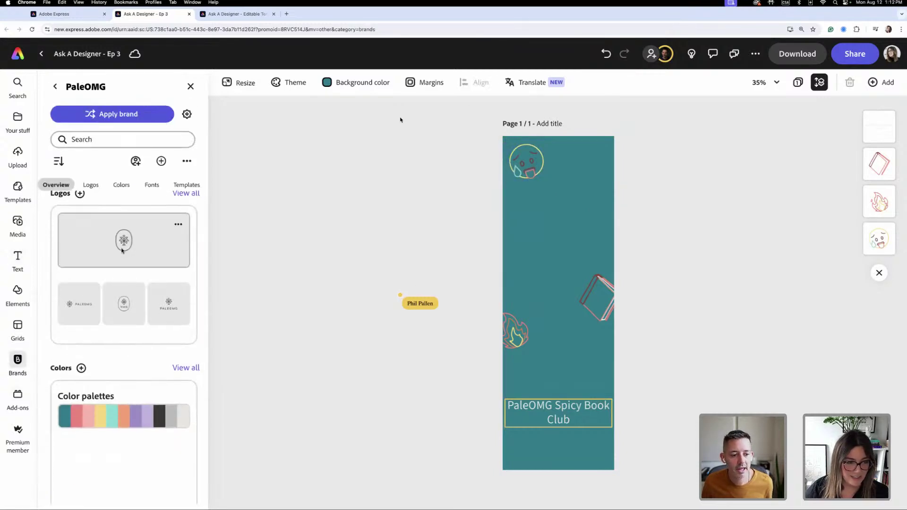
pyautogui.click(124, 305)
pyautogui.moveTo(617, 306); pyautogui.dragTo(630, 241)
pyautogui.moveTo(578, 252); pyautogui.dragTo(557, 245)
pyautogui.moveTo(577, 208); pyautogui.dragTo(585, 175)
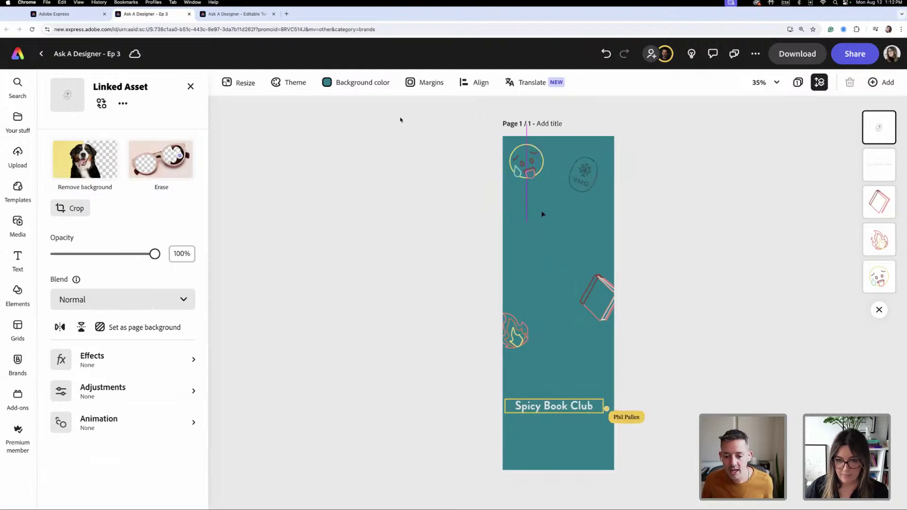
pyautogui.moveTo(569, 214); pyautogui.dragTo(577, 223)
# Insert the white version of the OMG badge logo from the brand logos and delete the dark one
pyautogui.click(18, 361)
pyautogui.scroll(-3, 99, 314)
pyautogui.scroll(3, 98, 314)
pyautogui.click(185, 216)
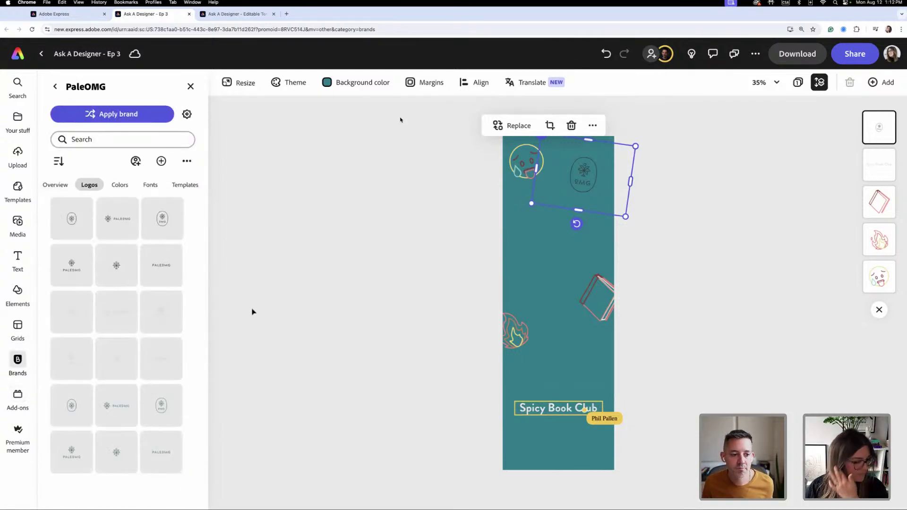
pyautogui.click(146, 319)
pyautogui.click(588, 192)
pyautogui.press('Delete')
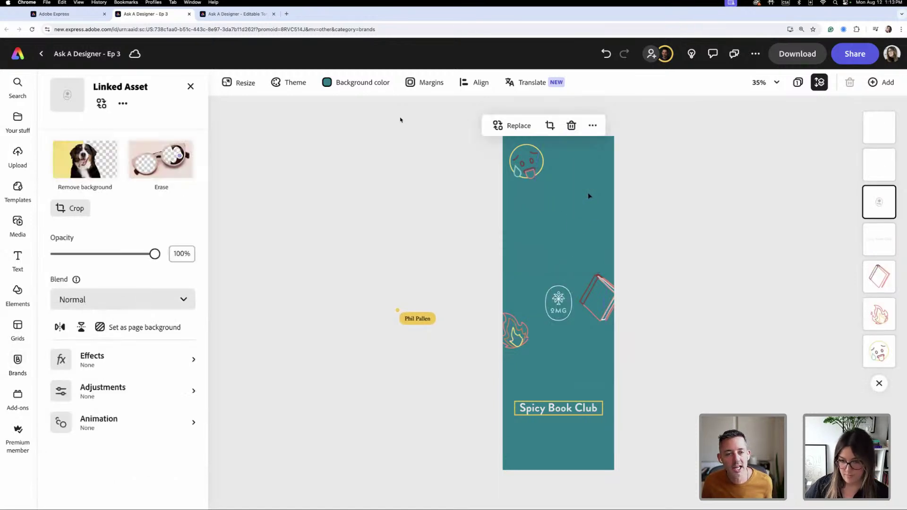
# Remove the surplus white OMG logo, then enlarge the remaining one and center it horizontally above the middle of the page
pyautogui.click(582, 272)
pyautogui.press('super+d')
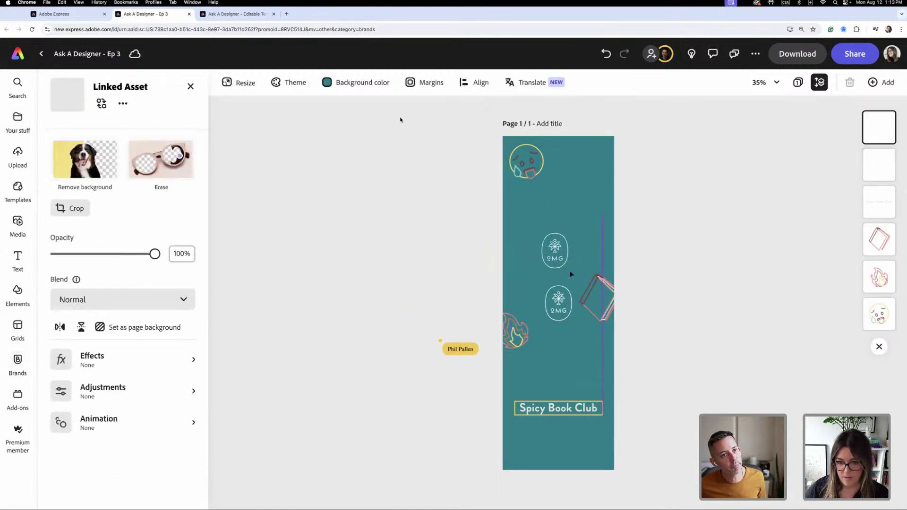
pyautogui.press('Delete')
pyautogui.moveTo(559, 305); pyautogui.dragTo(560, 261)
pyautogui.moveTo(606, 223); pyautogui.dragTo(632, 204)
pyautogui.moveTo(573, 259); pyautogui.dragTo(561, 265)
# Add the line-drawn chili pepper from the brand assets, shrink and tilt it, and place it above and right of the logo
pyautogui.click(17, 361)
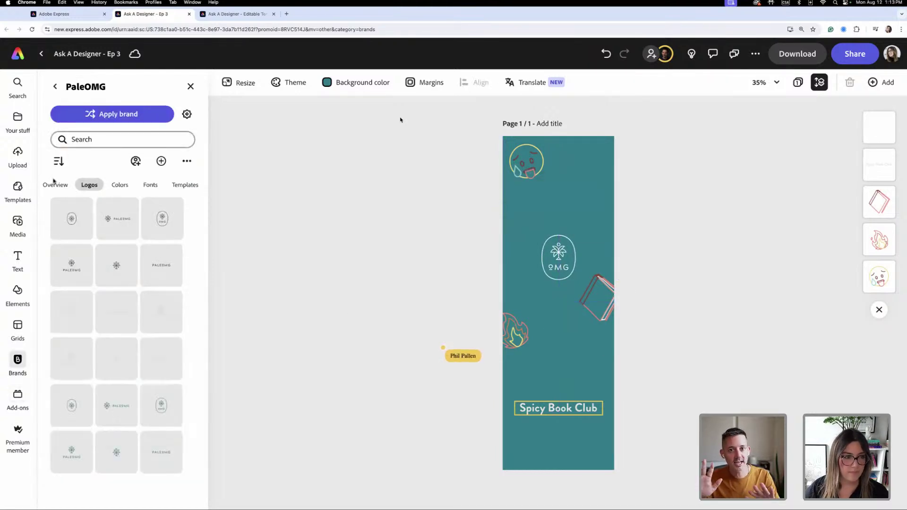
pyautogui.scroll(-6, 111, 298)
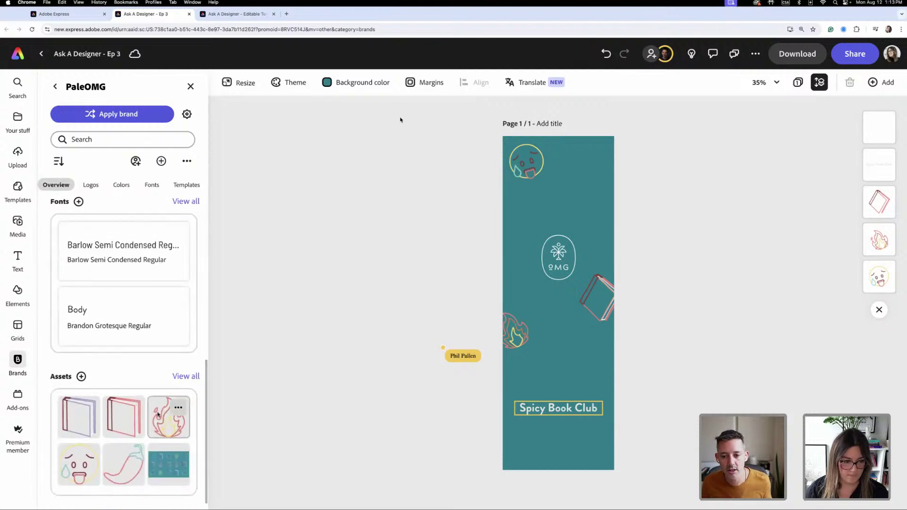
pyautogui.click(182, 377)
pyautogui.scroll(3, 127, 294)
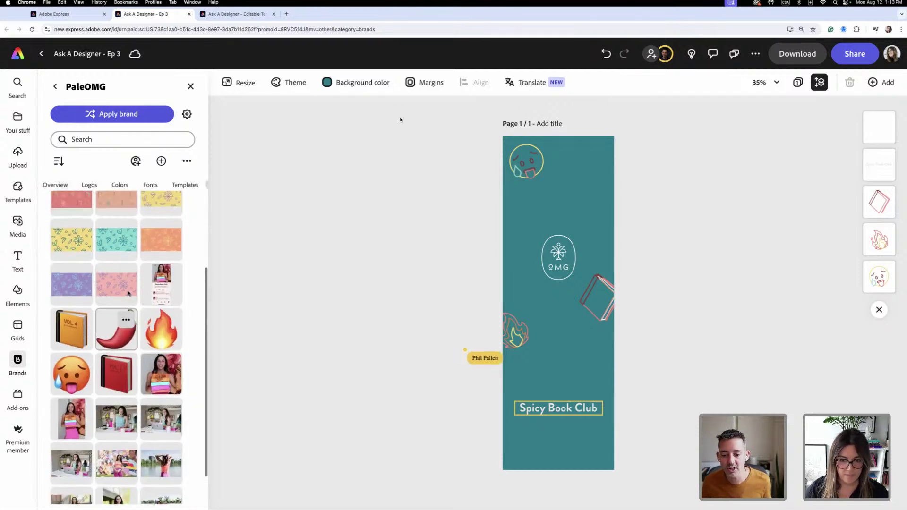
pyautogui.scroll(1, 128, 294)
pyautogui.moveTo(99, 206); pyautogui.dragTo(594, 207)
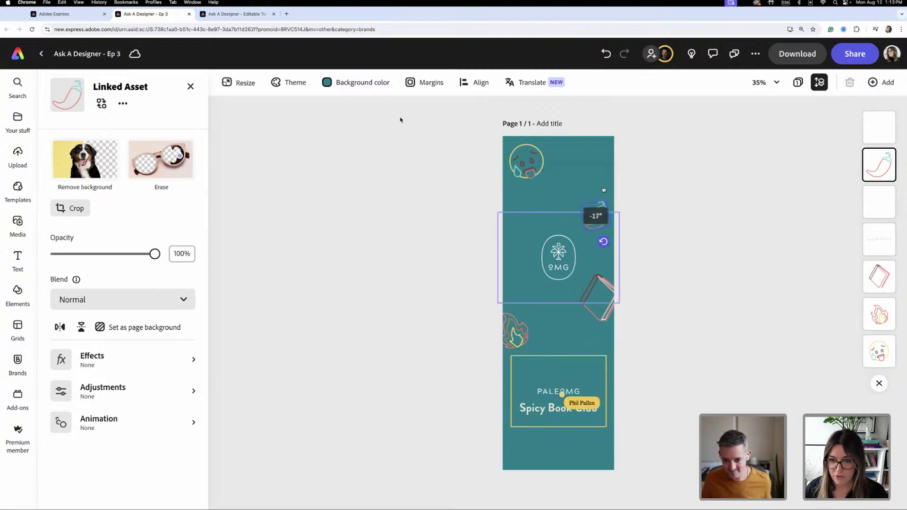
pyautogui.click(600, 151)
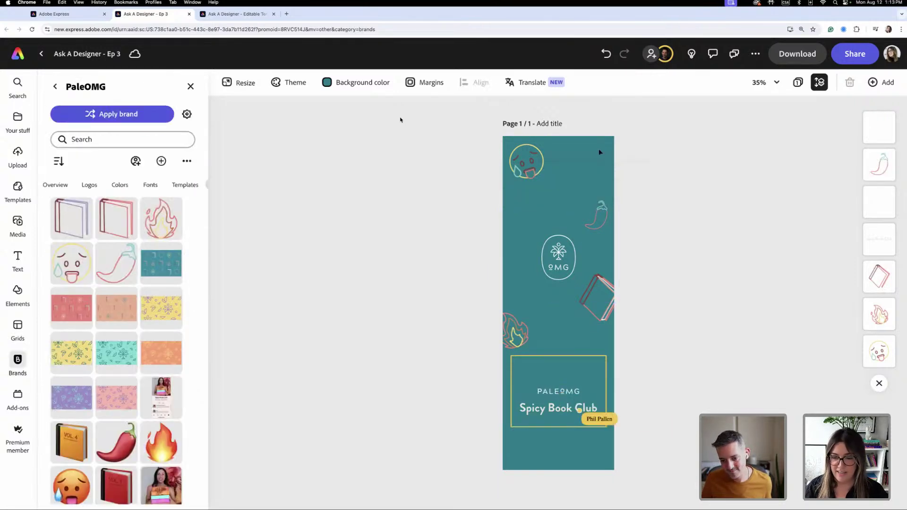
pyautogui.click(601, 208)
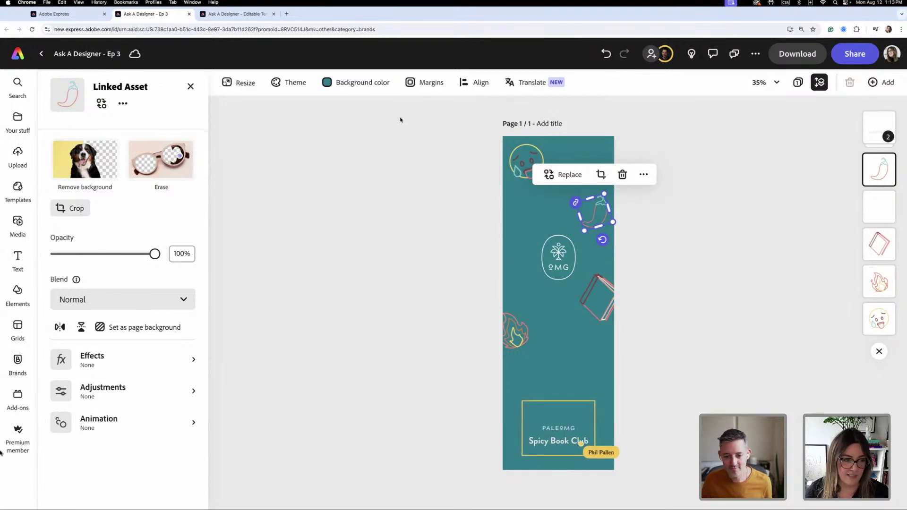
pyautogui.click(18, 359)
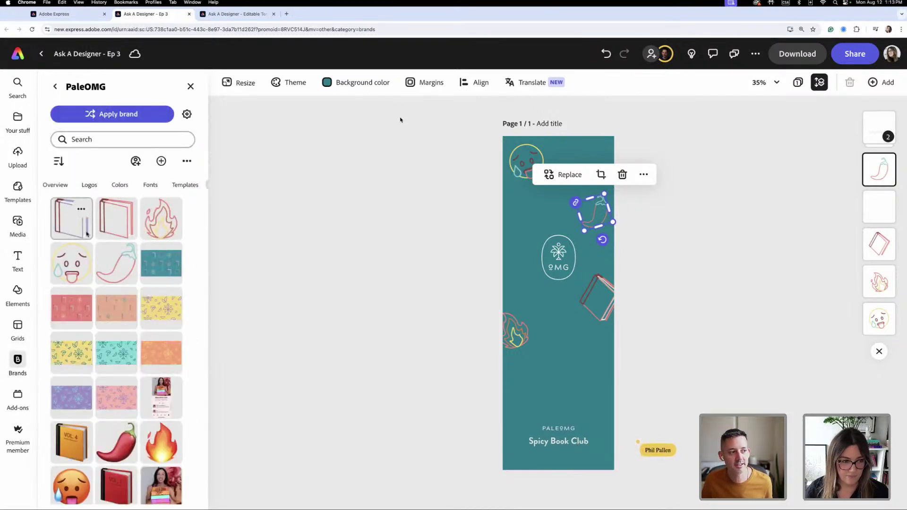
pyautogui.moveTo(85, 234); pyautogui.dragTo(538, 228)
pyautogui.press('super+z')
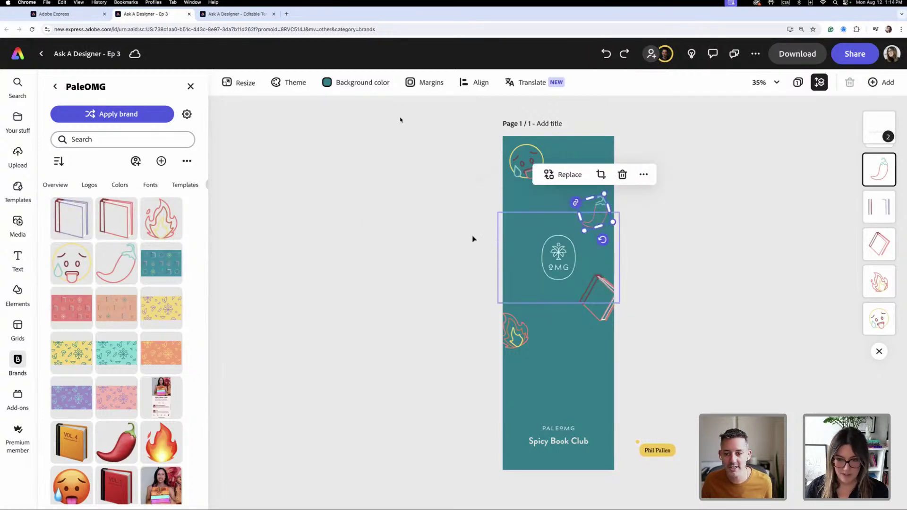
# Add the purple line-drawn book from the brand assets, shrink and tilt it, and place it across from the face icon
pyautogui.click(391, 217)
pyautogui.click(66, 219)
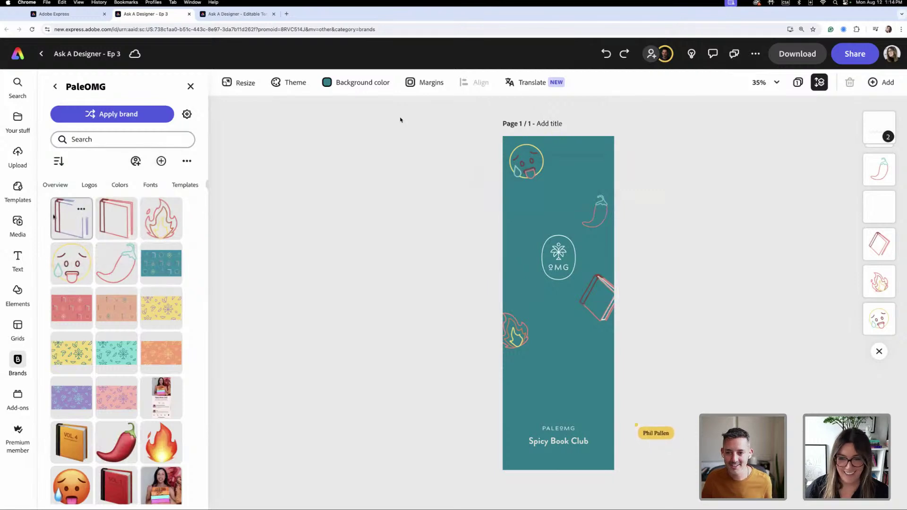
pyautogui.moveTo(558, 304); pyautogui.dragTo(544, 199)
pyautogui.moveTo(547, 236); pyautogui.dragTo(559, 235)
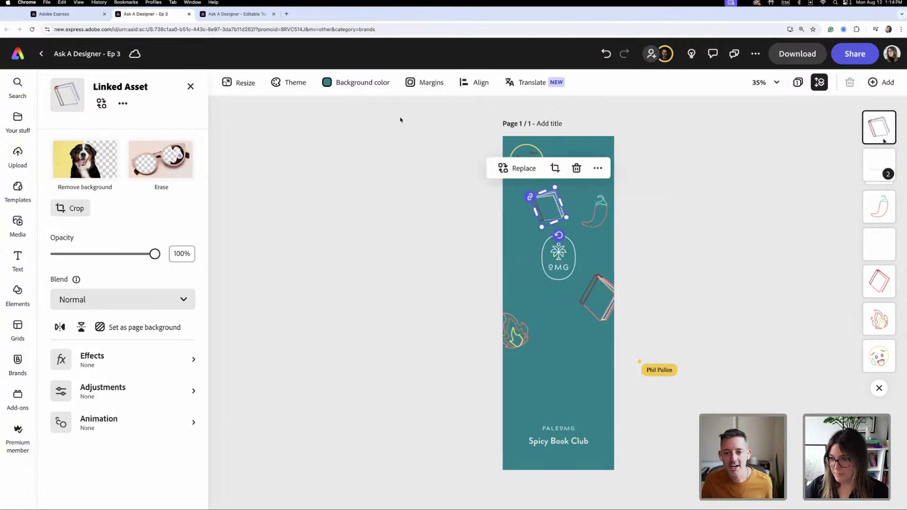
pyautogui.moveTo(541, 198); pyautogui.dragTo(574, 161)
# Duplicate the chili and both book icons, placing the rotated chili copy above the logo and the tilted book copies below it
pyautogui.moveTo(500, 137); pyautogui.dragTo(586, 185)
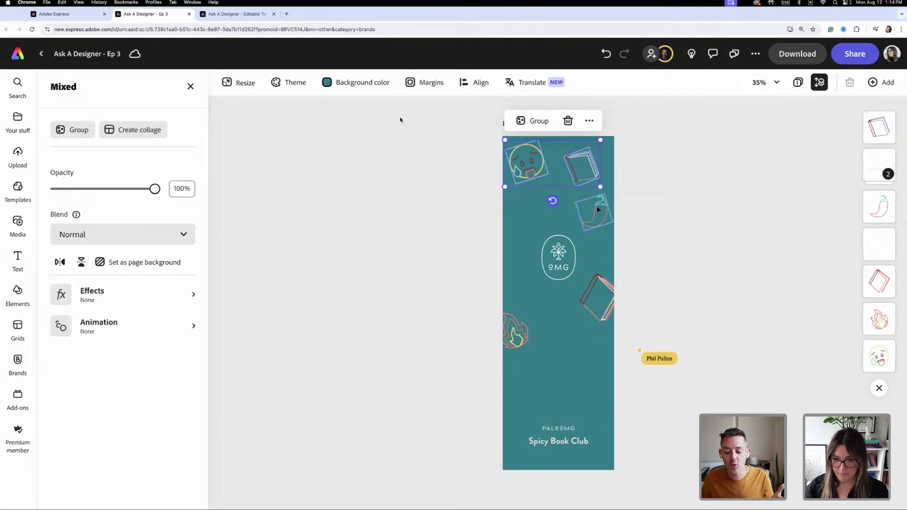
pyautogui.keyDown('shift'); pyautogui.click(597, 209); pyautogui.keyUp('shift')
pyautogui.keyDown('shift'); pyautogui.click(608, 321); pyautogui.keyUp('shift')
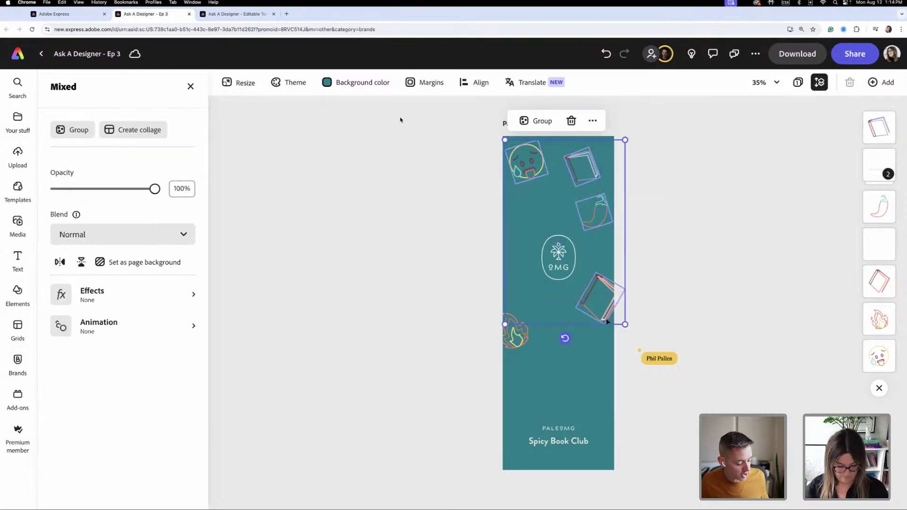
pyautogui.click(419, 298)
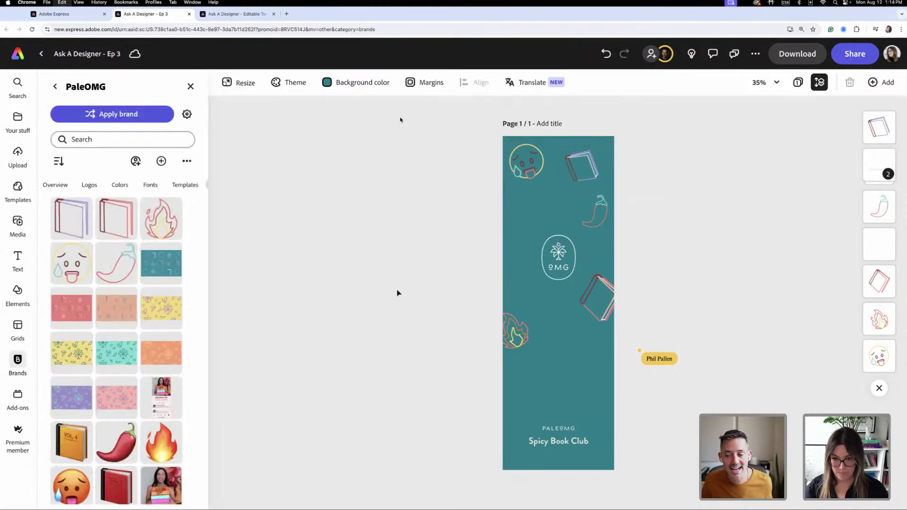
pyautogui.moveTo(602, 282); pyautogui.dragTo(567, 321)
pyautogui.moveTo(552, 372); pyautogui.dragTo(570, 357)
pyautogui.moveTo(601, 205); pyautogui.dragTo(540, 205)
pyautogui.moveTo(543, 239); pyautogui.dragTo(537, 183)
pyautogui.moveTo(560, 307); pyautogui.dragTo(520, 298)
# Download the design as a PNG and dismiss the format suggestions that follow
pyautogui.click(795, 56)
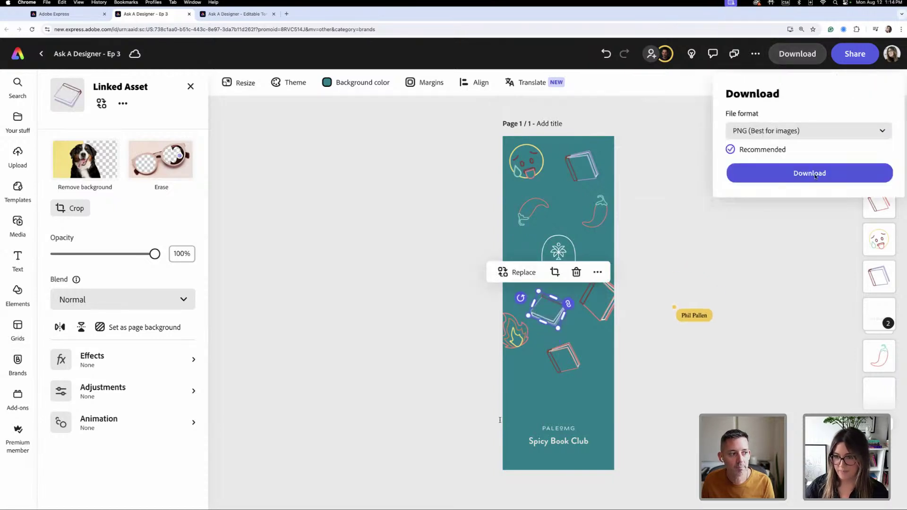
pyautogui.click(820, 178)
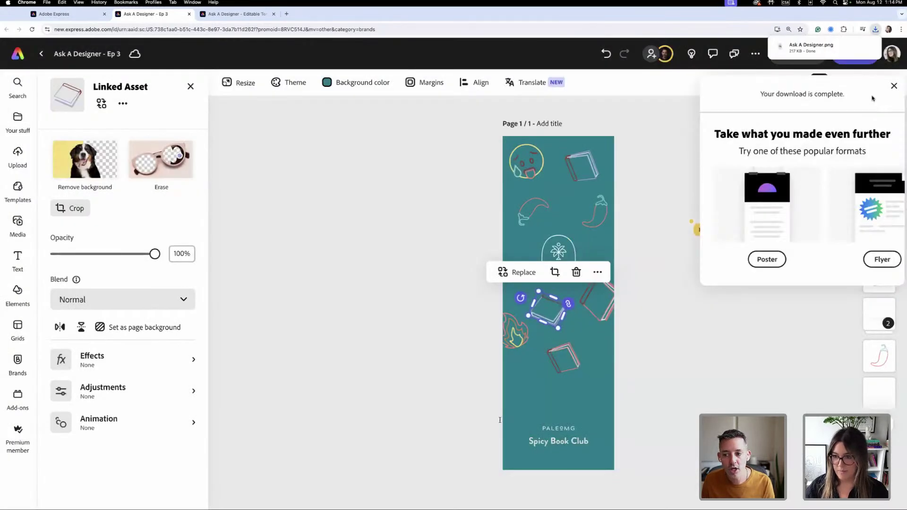
pyautogui.hscroll(5, 815, 271)
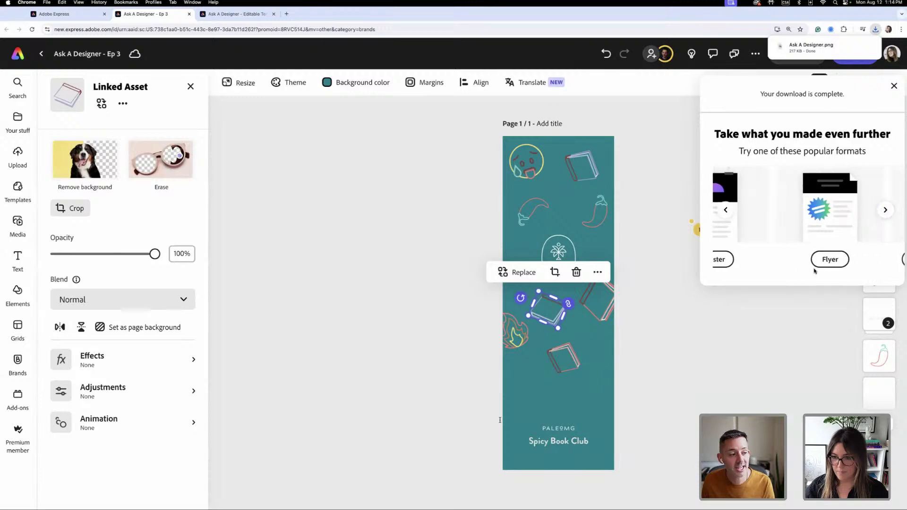
pyautogui.hscroll(-5, 815, 271)
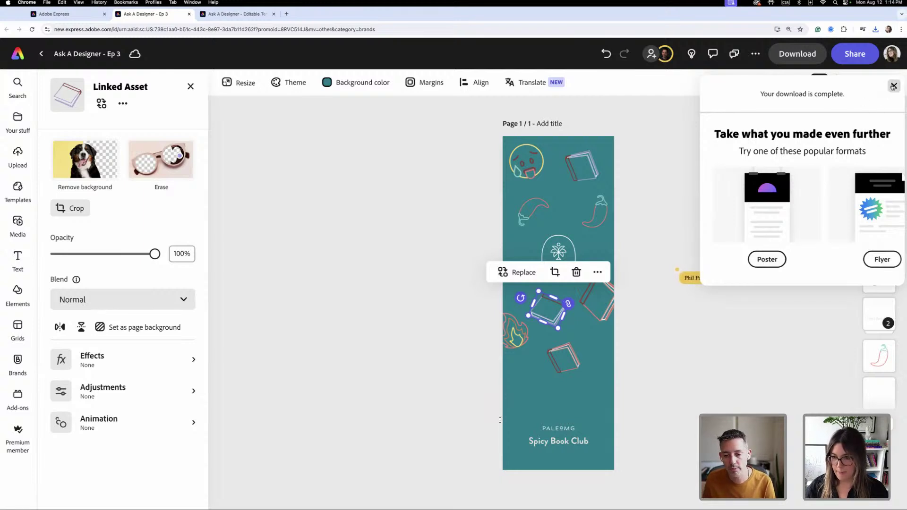
pyautogui.click(893, 86)
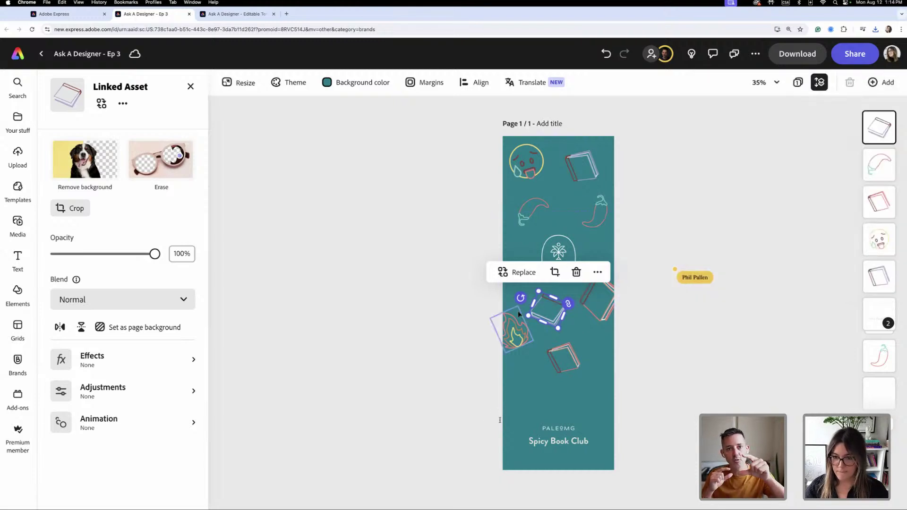
# Adjust the rotation of the purple book below the logo and place a tilted copy of the flame beneath the original flame
pyautogui.moveTo(521, 298); pyautogui.dragTo(535, 367)
pyautogui.click(523, 342)
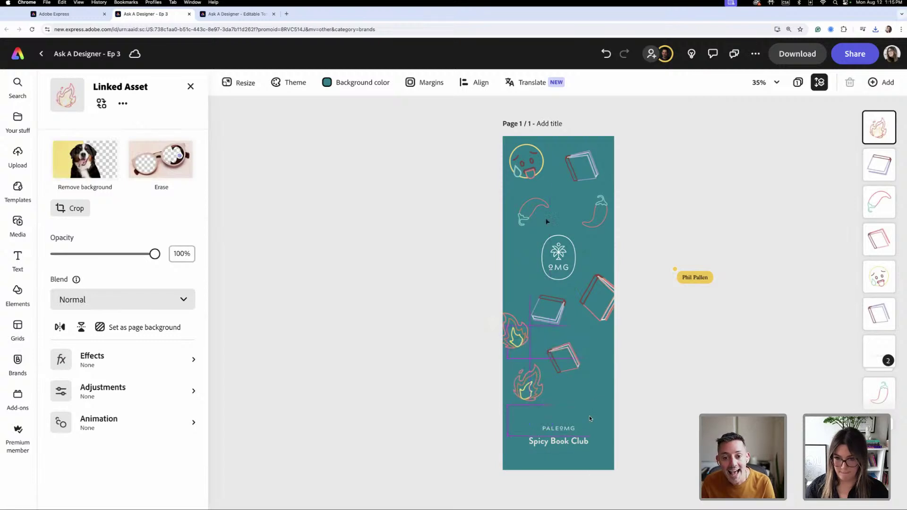
# Place a smaller face icon beside the lower red book at the page edge and move the rotated chili closer to the logo
pyautogui.moveTo(539, 172); pyautogui.dragTo(566, 355)
pyautogui.click(597, 343)
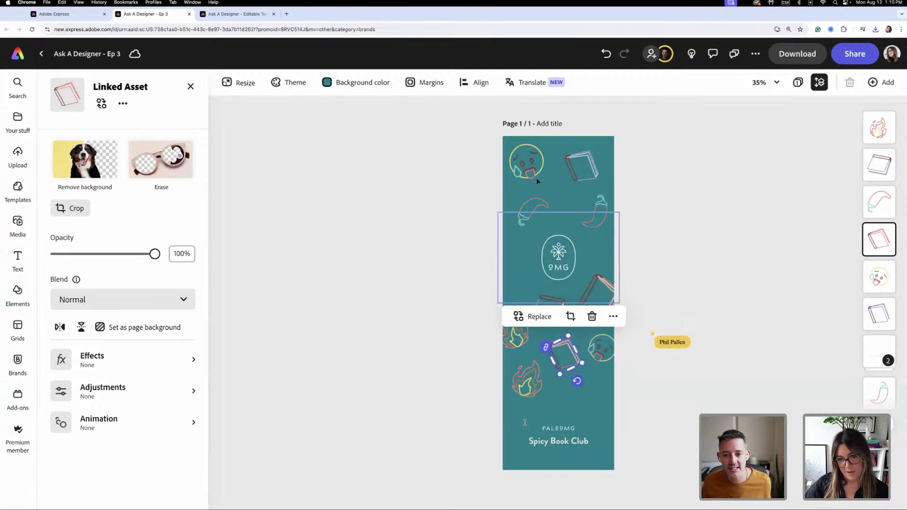
pyautogui.moveTo(535, 210); pyautogui.dragTo(539, 225)
# Add another copy of the flame, shrink and tilt it, and place it between the upper purple book and the chilies
pyautogui.click(539, 378)
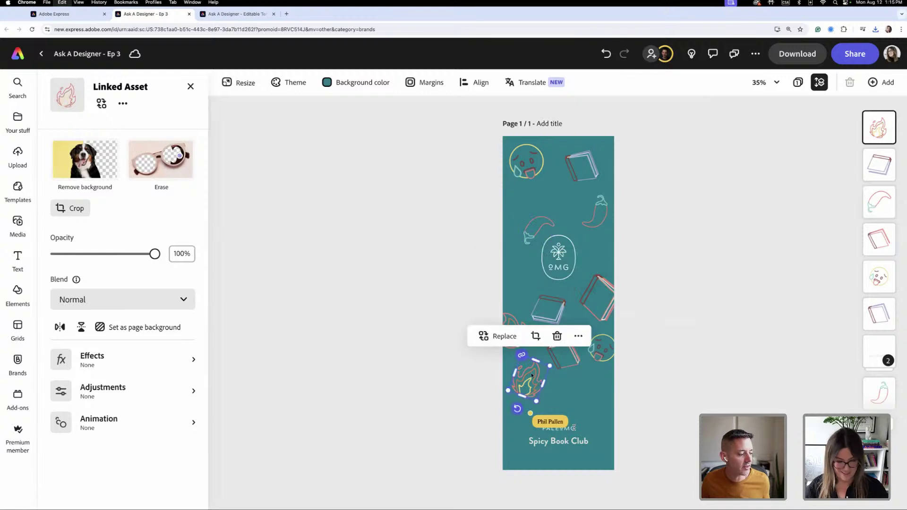
pyautogui.press('super+v')
pyautogui.moveTo(491, 304); pyautogui.dragTo(586, 181)
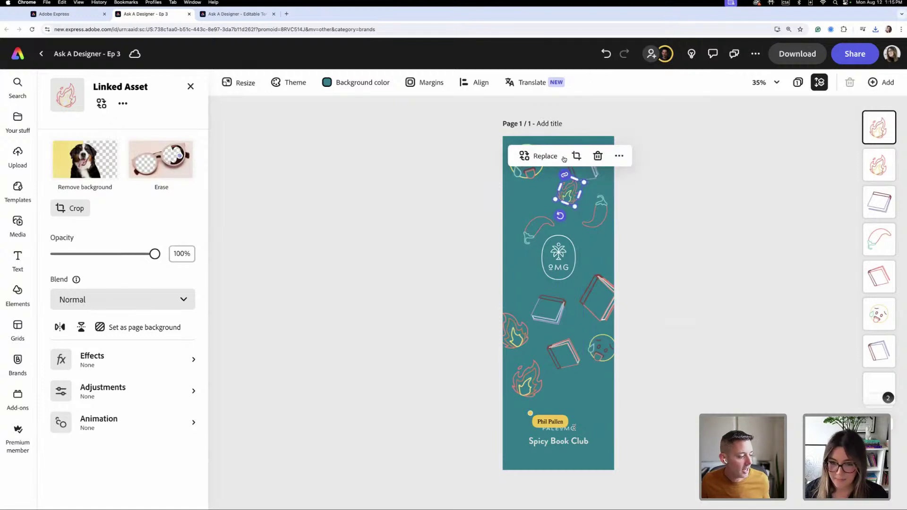
pyautogui.moveTo(560, 215); pyautogui.dragTo(558, 197)
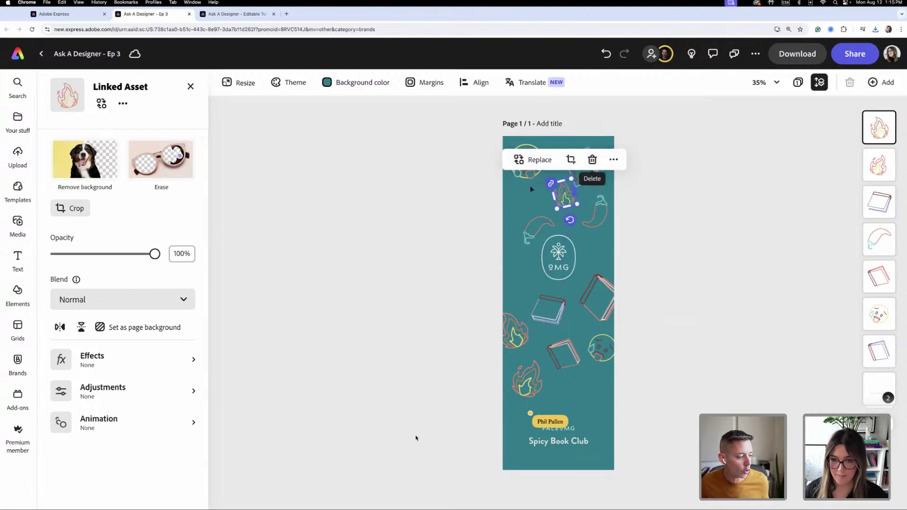
pyautogui.click(455, 378)
# Move the lowest flame across the page to sit below the small face icon
pyautogui.click(533, 233)
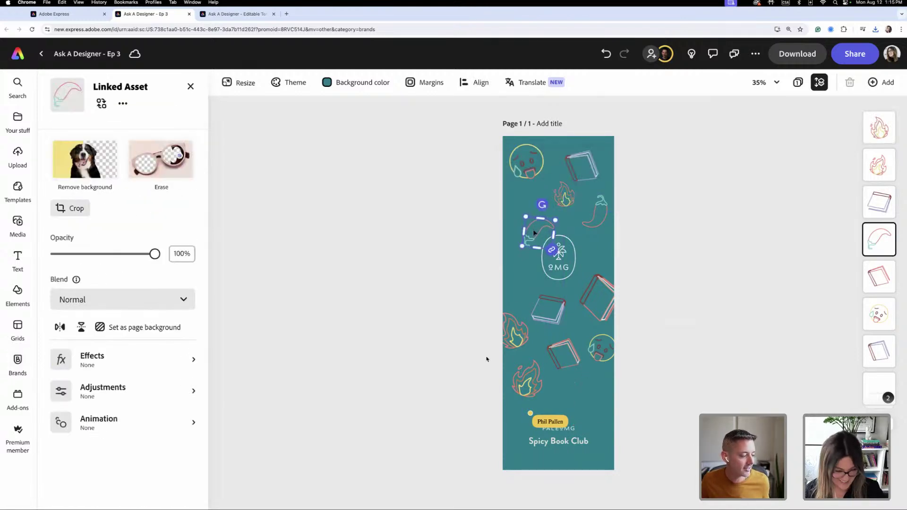
pyautogui.click(530, 375)
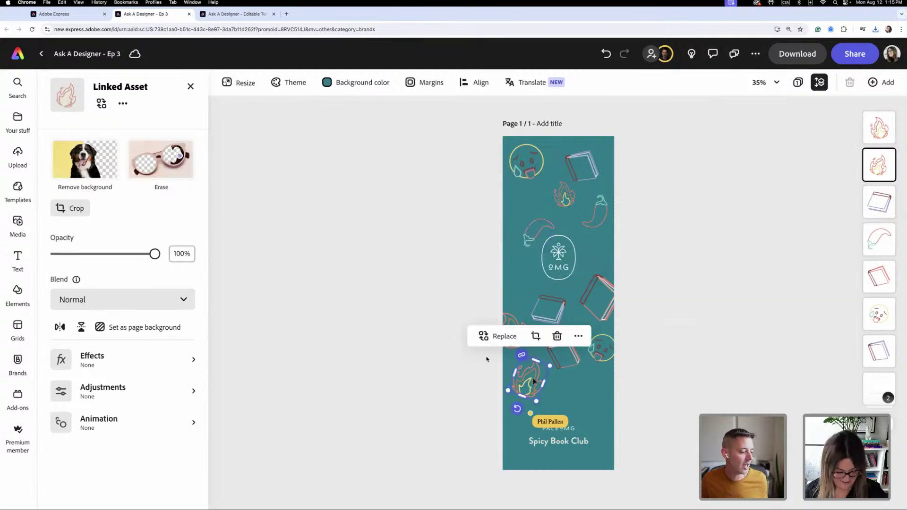
pyautogui.moveTo(534, 382); pyautogui.dragTo(603, 394)
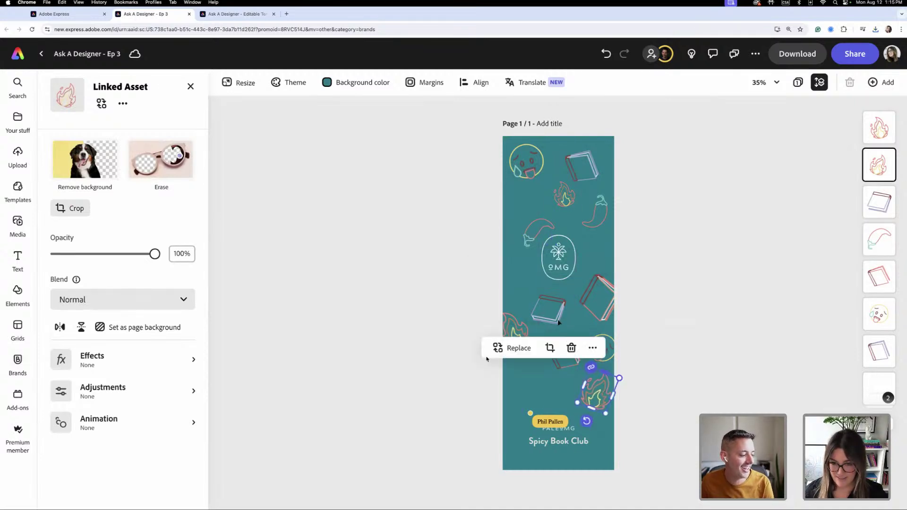
pyautogui.click(559, 315)
pyautogui.click(520, 199)
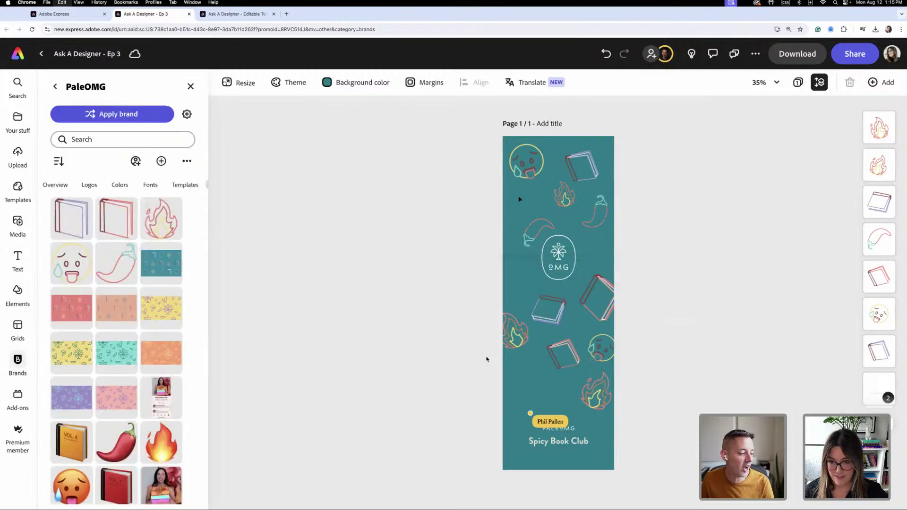
pyautogui.moveTo(539, 223); pyautogui.dragTo(545, 204)
pyautogui.hotkey('ctrl', 'z')
pyautogui.press('Delete')
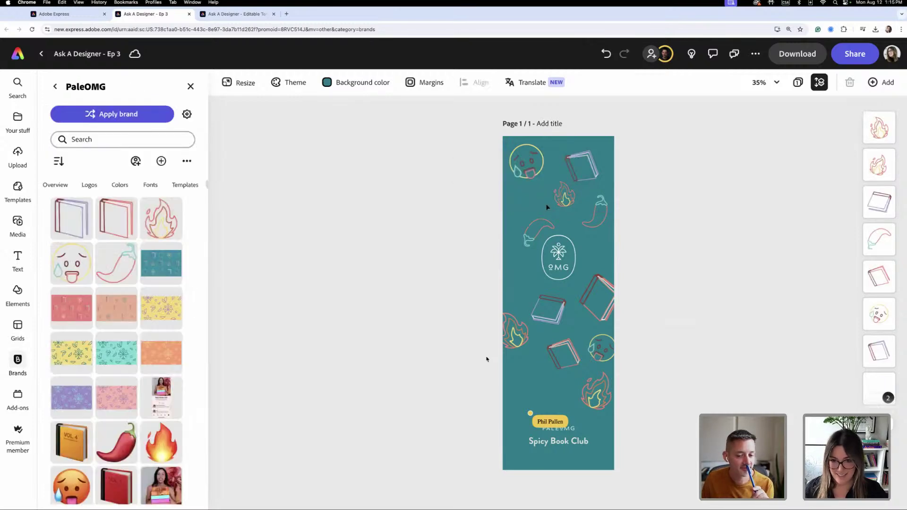
# Place a smaller tilted copy of the upper purple book beneath the large face icon
pyautogui.click(587, 171)
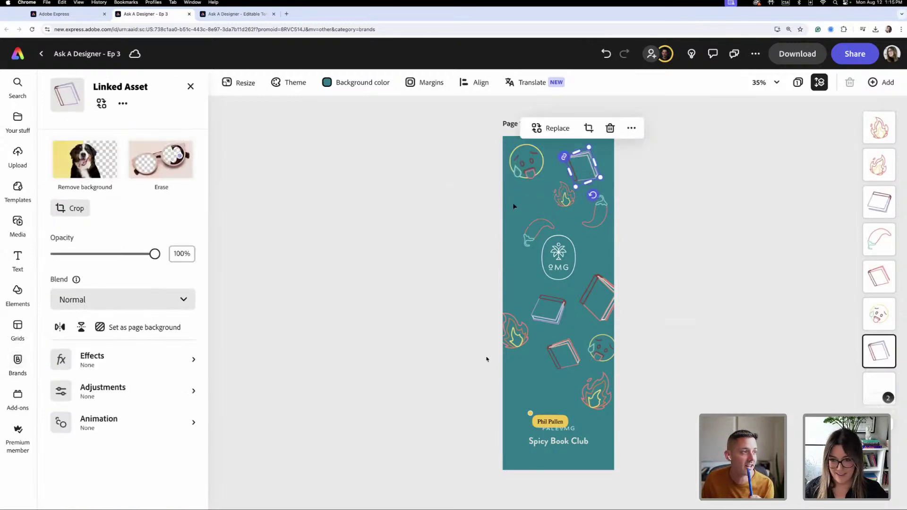
pyautogui.click(514, 207)
pyautogui.moveTo(595, 171); pyautogui.dragTo(546, 227)
pyautogui.moveTo(529, 185); pyautogui.dragTo(535, 202)
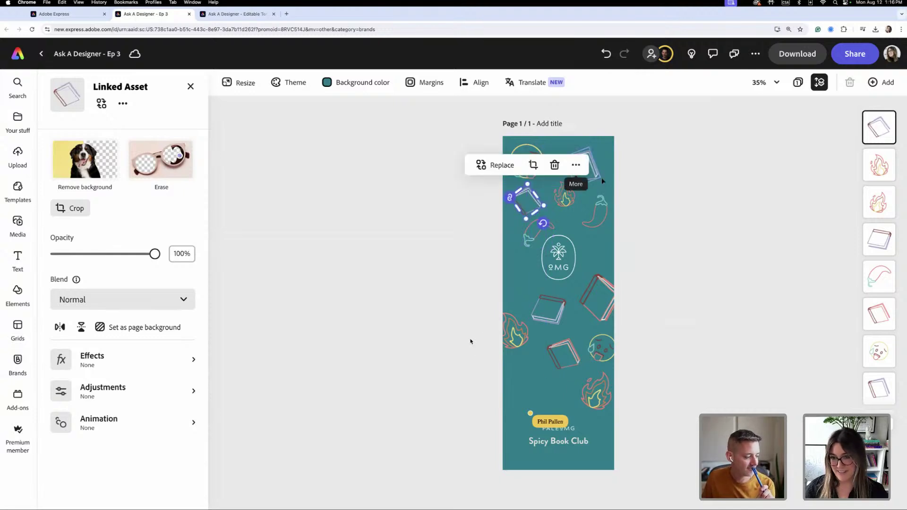
# Move the original upper purple book closer to the page corner and adjust the spacing of the face and small purple book
pyautogui.moveTo(604, 169); pyautogui.dragTo(603, 169)
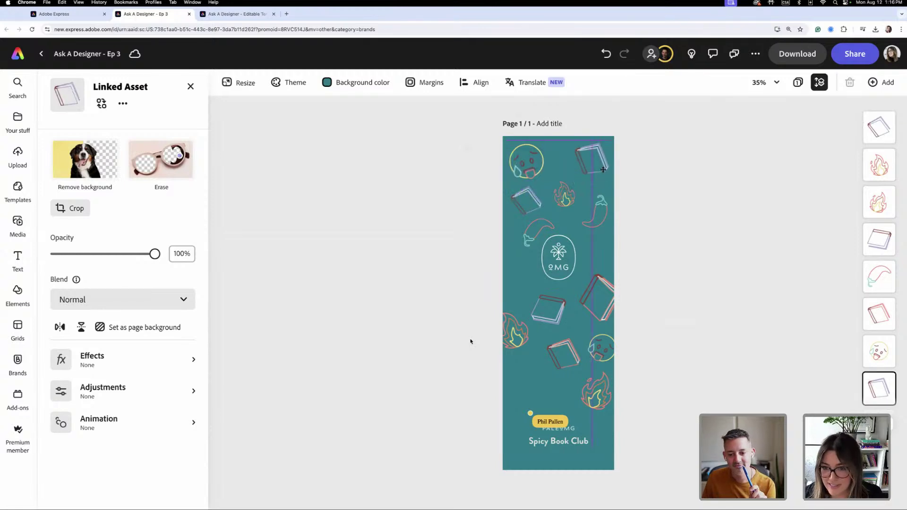
pyautogui.click(538, 164)
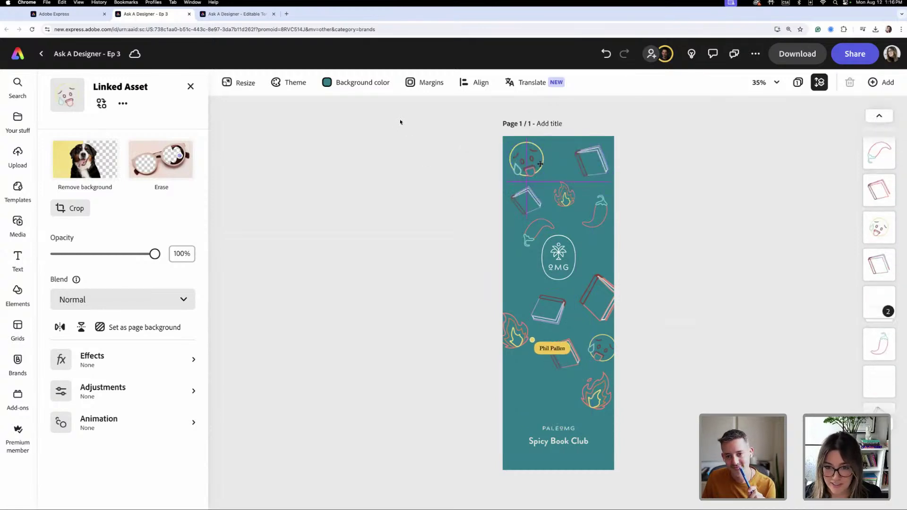
pyautogui.click(539, 208)
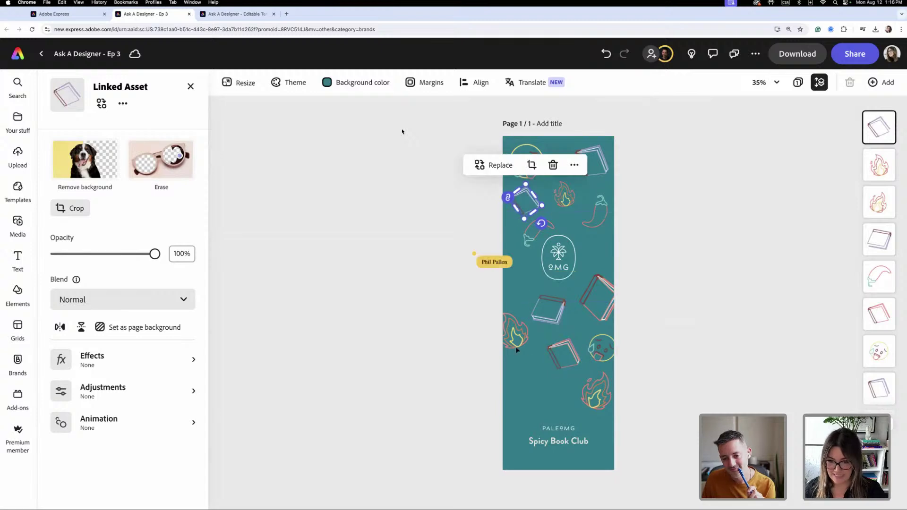
# Copy the lowest flame, shrink and tilt the copy, and place it beside the logo near the page edge
pyautogui.click(597, 400)
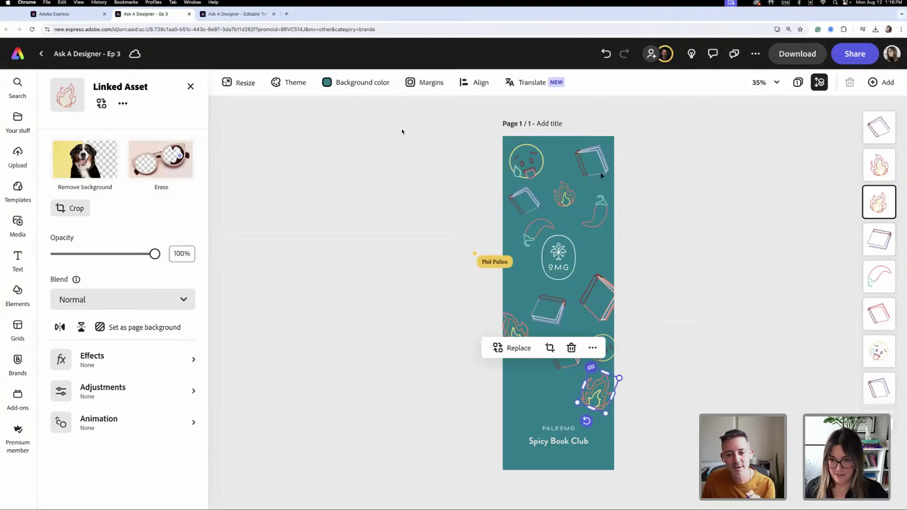
pyautogui.click(400, 118)
pyautogui.moveTo(596, 399); pyautogui.dragTo(548, 422)
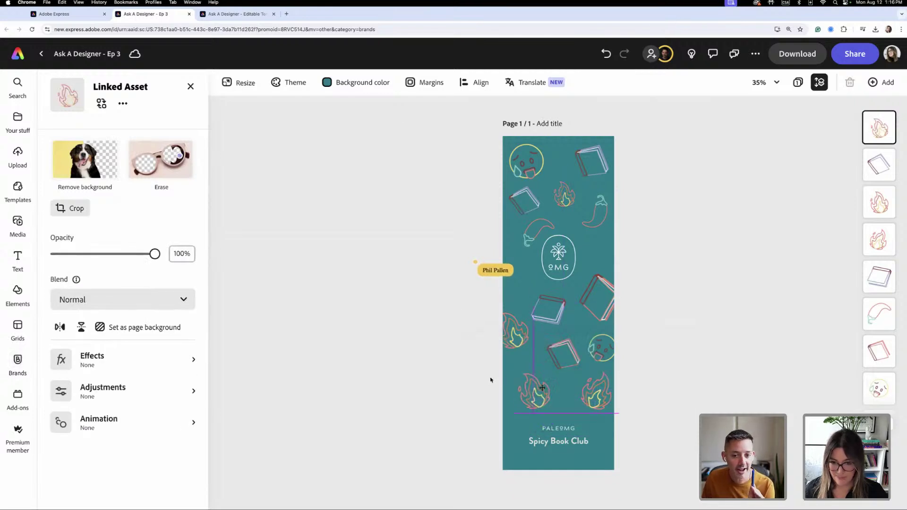
pyautogui.moveTo(534, 356); pyautogui.dragTo(601, 255)
# Place a rotated copy of the upright chili at the page edge opposite the lowest flame
pyautogui.click(598, 210)
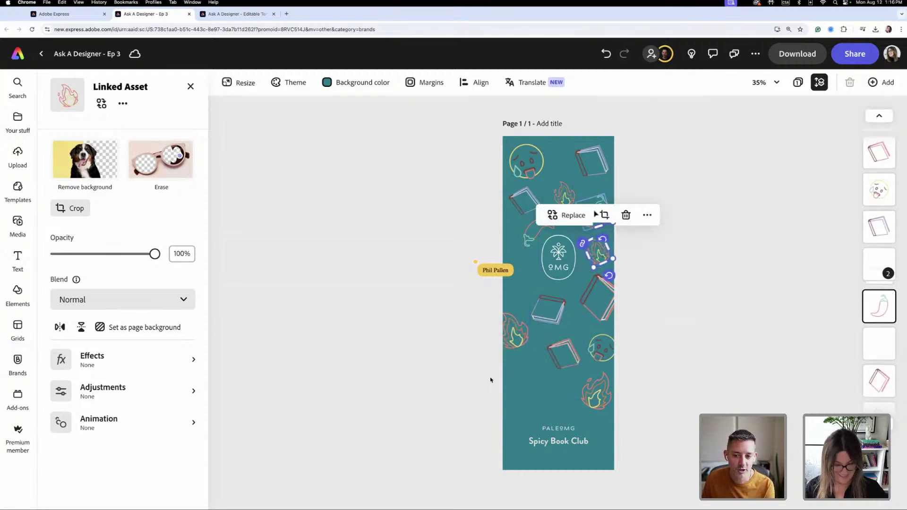
pyautogui.click(489, 386)
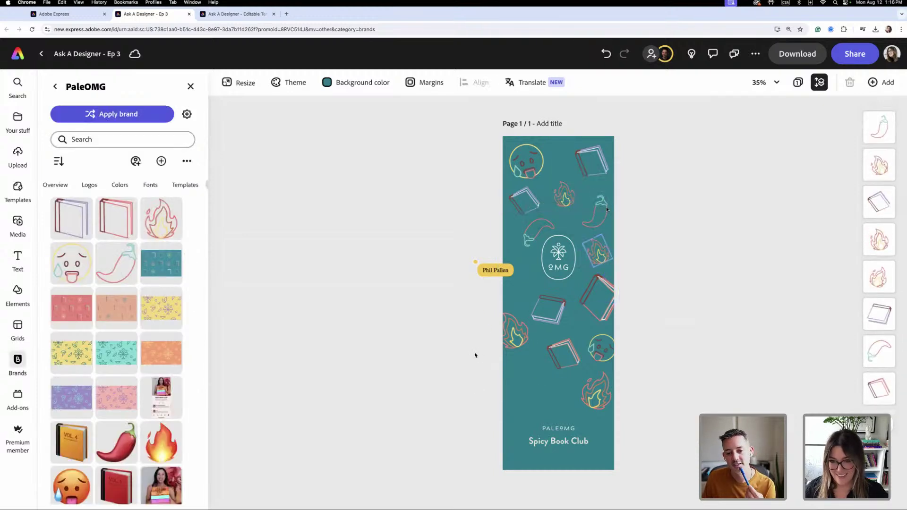
pyautogui.moveTo(547, 267); pyautogui.dragTo(500, 363)
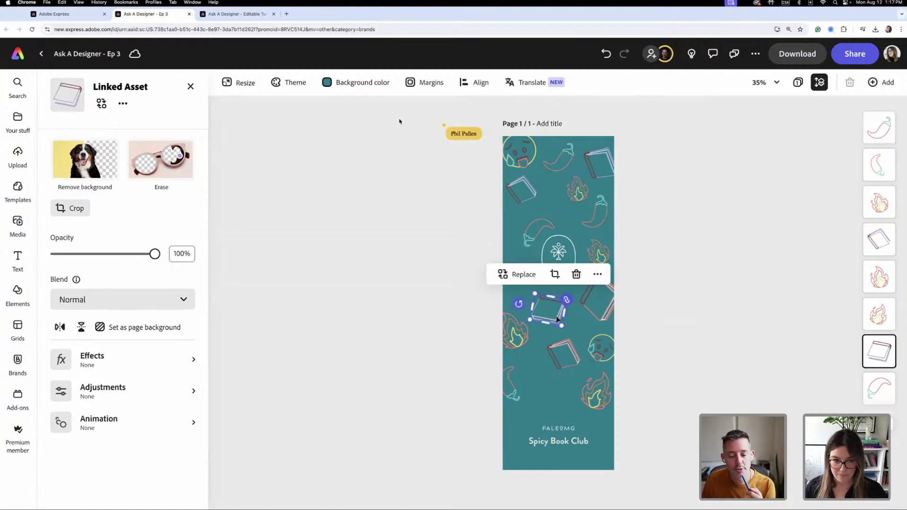
# Show both the margins and the bleed on the page
pyautogui.click(426, 85)
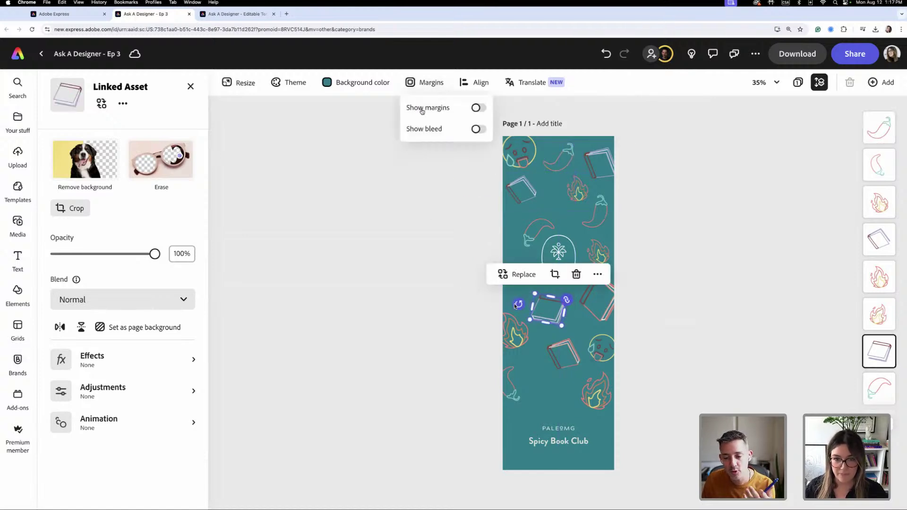
pyautogui.click(476, 108)
pyautogui.click(476, 129)
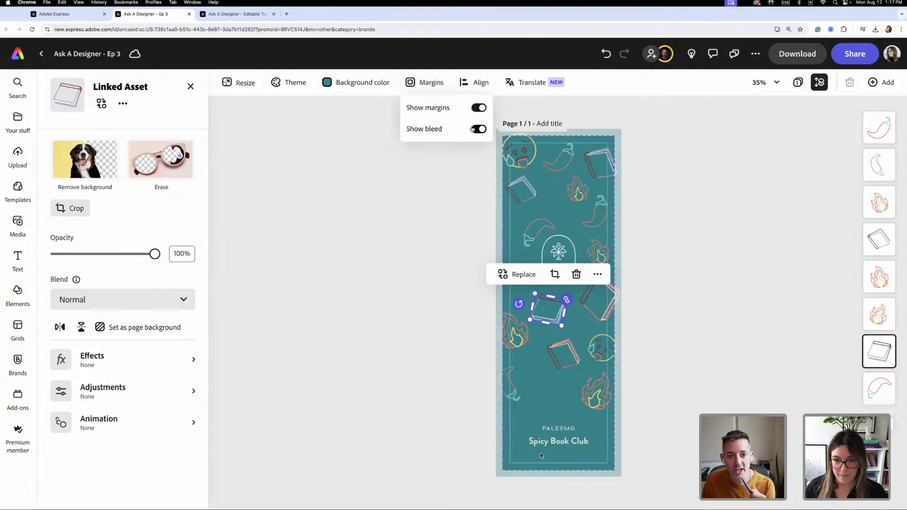
pyautogui.click(394, 258)
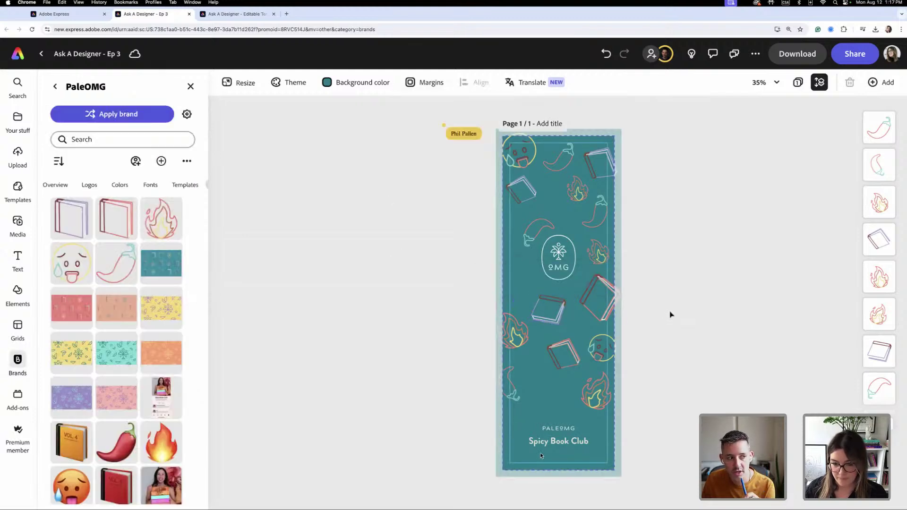
# Copy the lower red book, change the copy's rotation, and place it beside the logo at the page's left edge
pyautogui.click(563, 364)
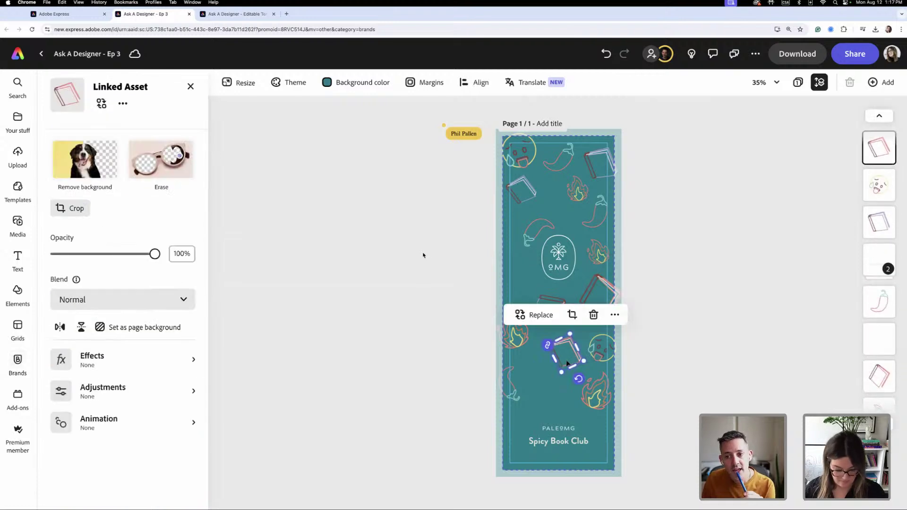
pyautogui.click(430, 251)
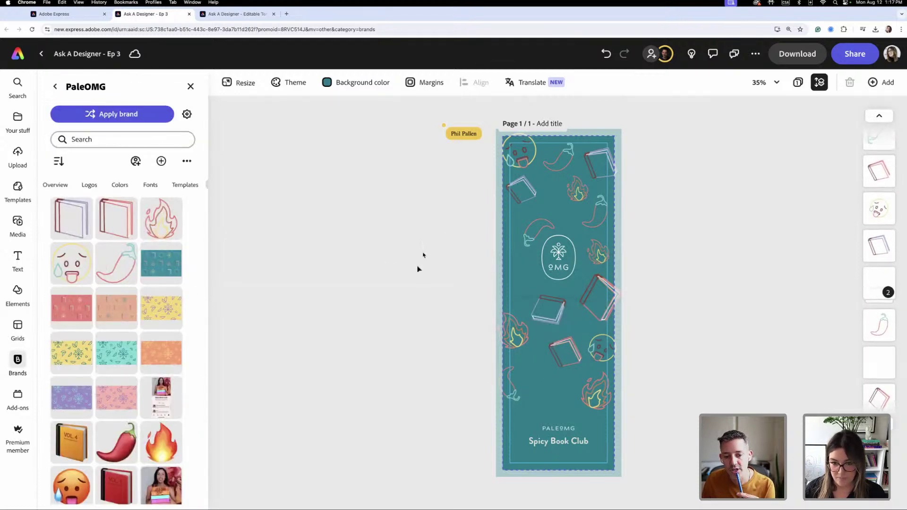
pyautogui.moveTo(568, 361); pyautogui.dragTo(523, 268)
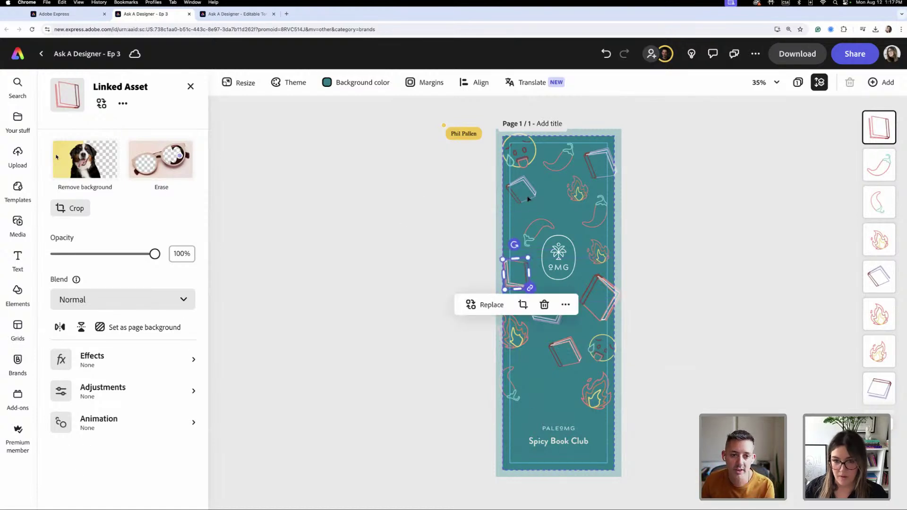
# Move the white OMG logo layer to the bottom of the layer stack, behind the icons
pyautogui.click(574, 259)
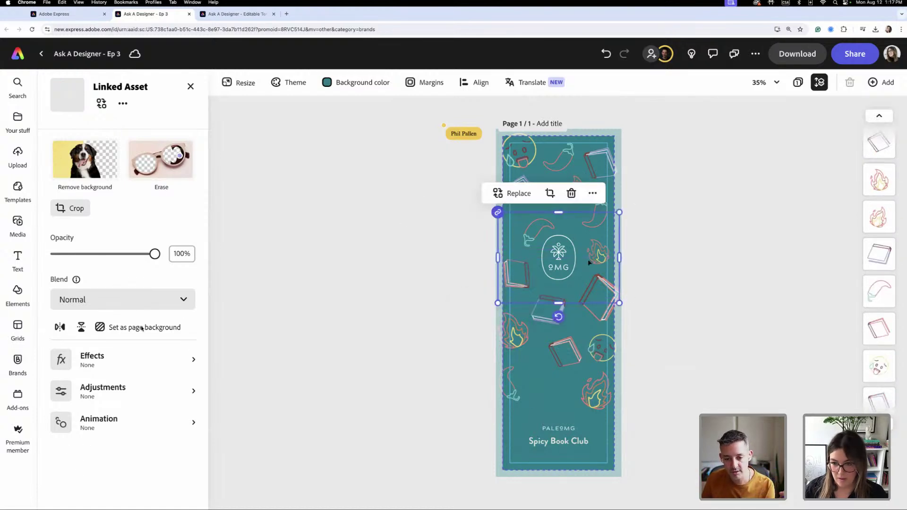
pyautogui.moveTo(878, 364); pyautogui.dragTo(877, 422)
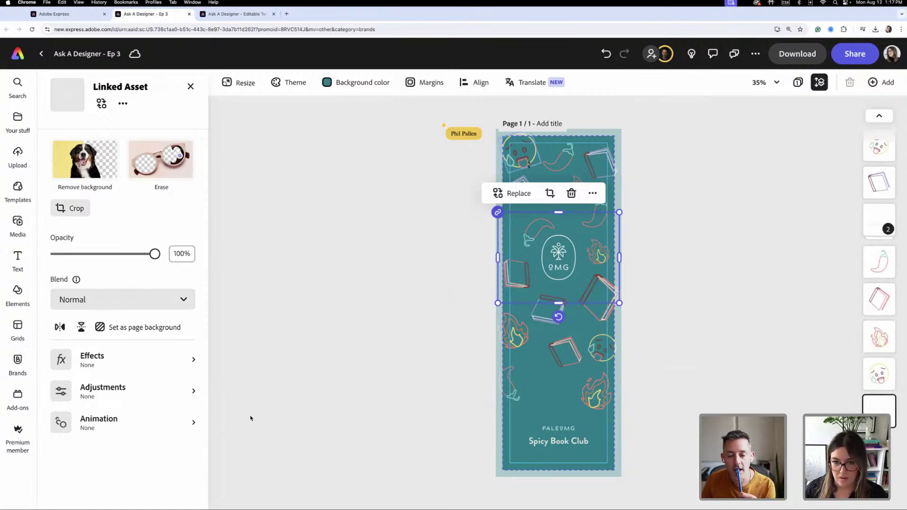
pyautogui.click(448, 337)
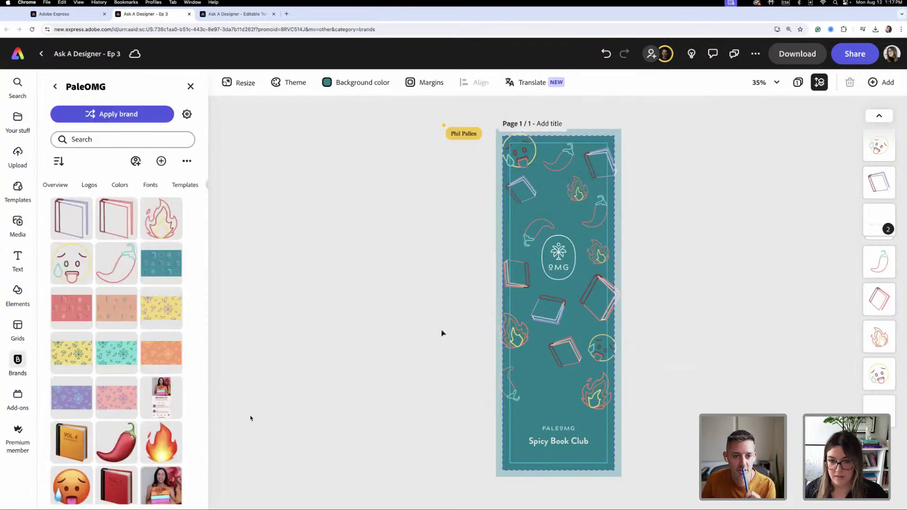
# Place a small tilted copy of the top face icon between the lowest chili and flame, and nudge the red book beside the logo
pyautogui.moveTo(523, 163); pyautogui.dragTo(532, 418)
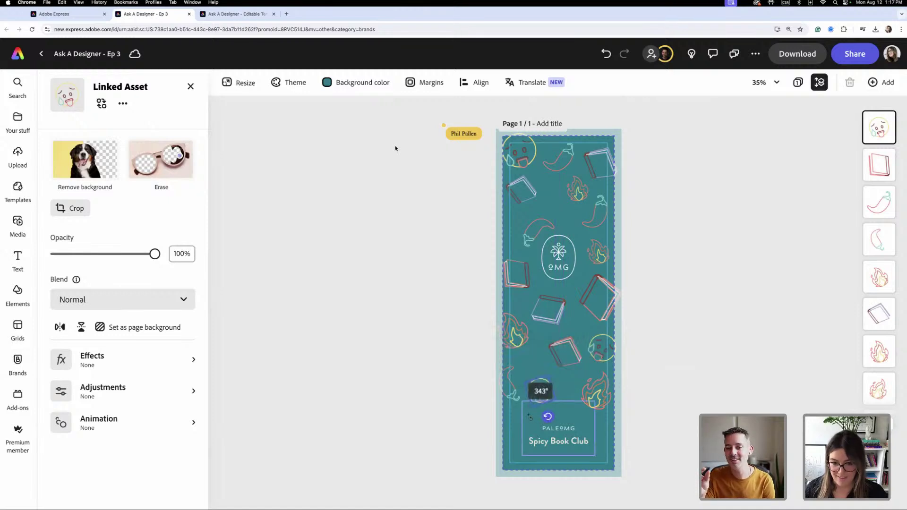
pyautogui.moveTo(546, 393); pyautogui.dragTo(551, 391)
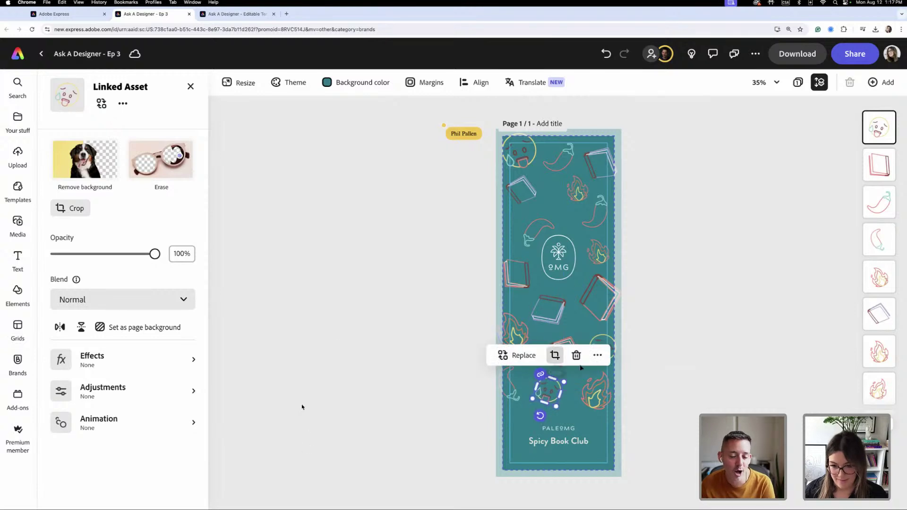
pyautogui.click(517, 274)
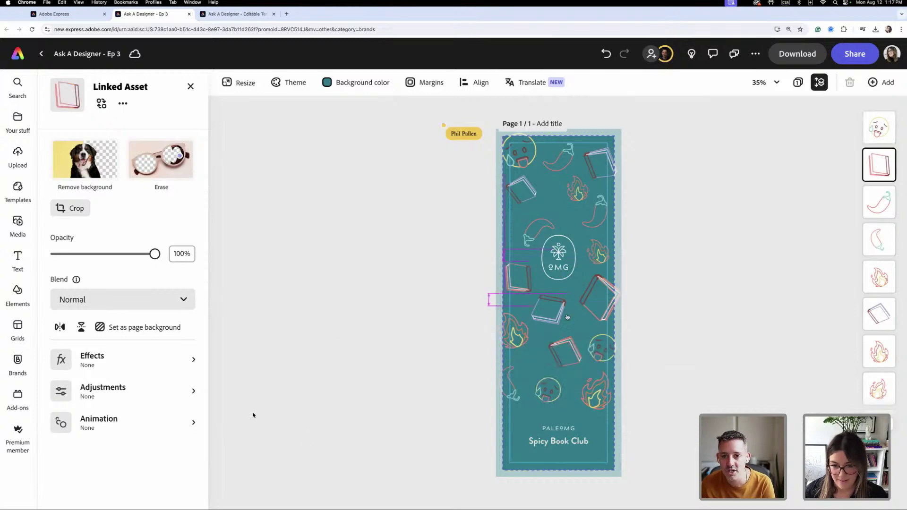
# Swap the positions of the new small face and the lower red book, and fine-tune the purple book below the logo
pyautogui.click(548, 392)
pyautogui.moveTo(548, 391)
pyautogui.mouseDown()
pyautogui.moveTo(572, 358)
pyautogui.moveTo(545, 374)
pyautogui.moveTo(551, 378)
pyautogui.mouseUp()
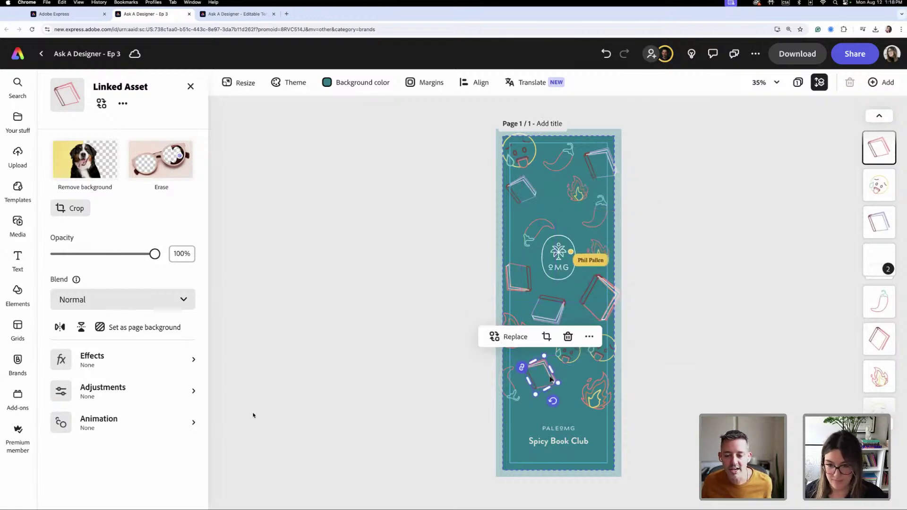
pyautogui.moveTo(562, 315); pyautogui.dragTo(564, 313)
pyautogui.moveTo(566, 358); pyautogui.dragTo(562, 357)
pyautogui.click(586, 395)
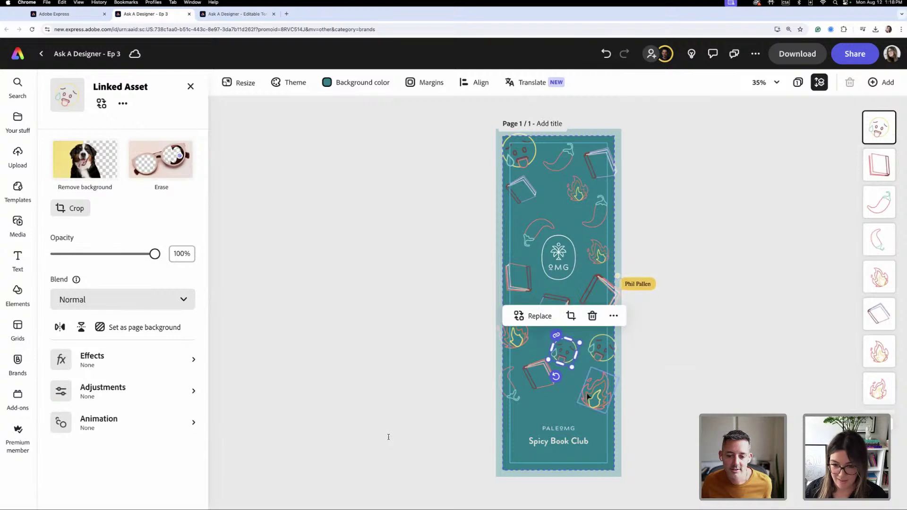
pyautogui.click(554, 382)
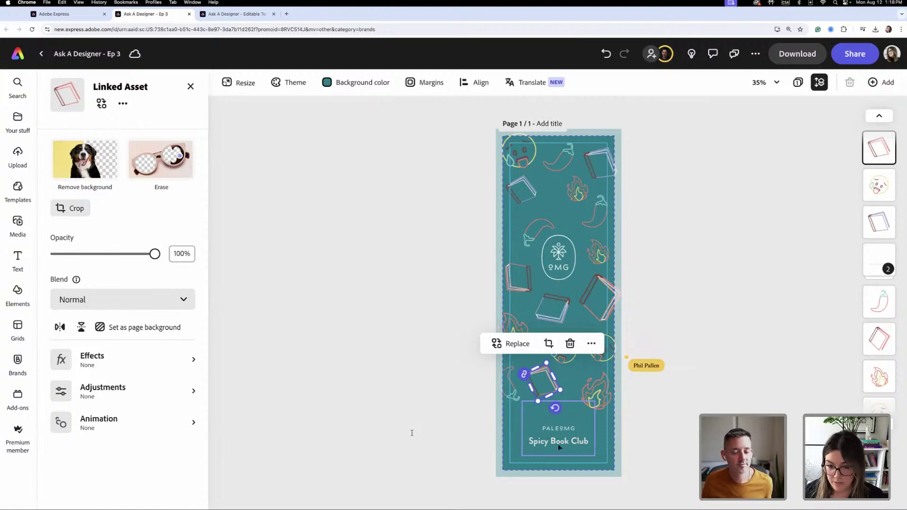
# Enlarge the OMG logo slightly and shift the adjacent chili and flame outward to make room for it
pyautogui.moveTo(521, 284); pyautogui.dragTo(533, 281)
pyautogui.moveTo(536, 231); pyautogui.dragTo(538, 238)
pyautogui.click(596, 248)
pyautogui.click(580, 250)
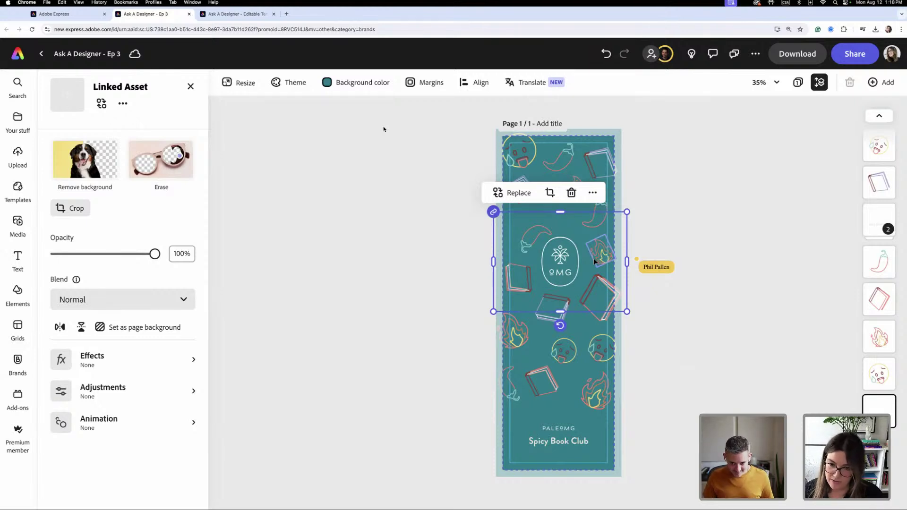
pyautogui.click(441, 202)
# Move the small purple book, the flame and the upright chili above the logo slightly lower to even the spacing
pyautogui.moveTo(520, 203); pyautogui.dragTo(529, 218)
pyautogui.moveTo(579, 196); pyautogui.dragTo(599, 228)
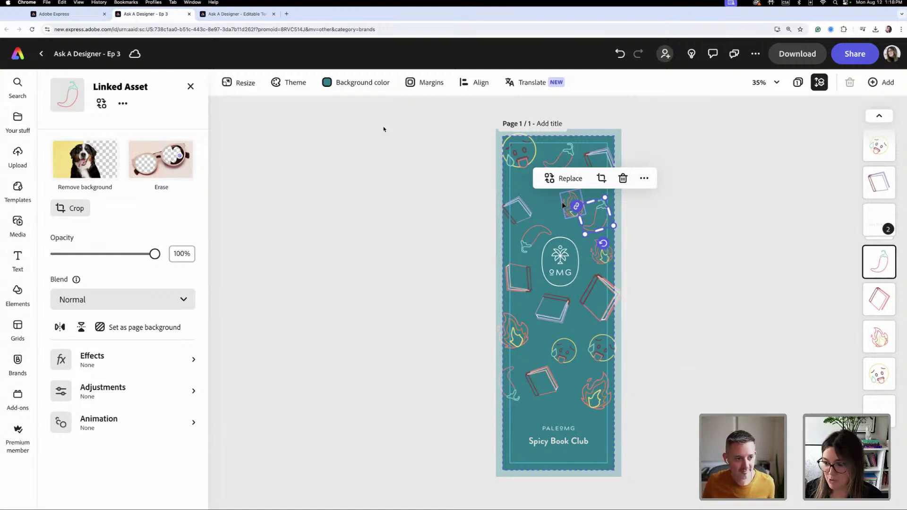
pyautogui.click(530, 202)
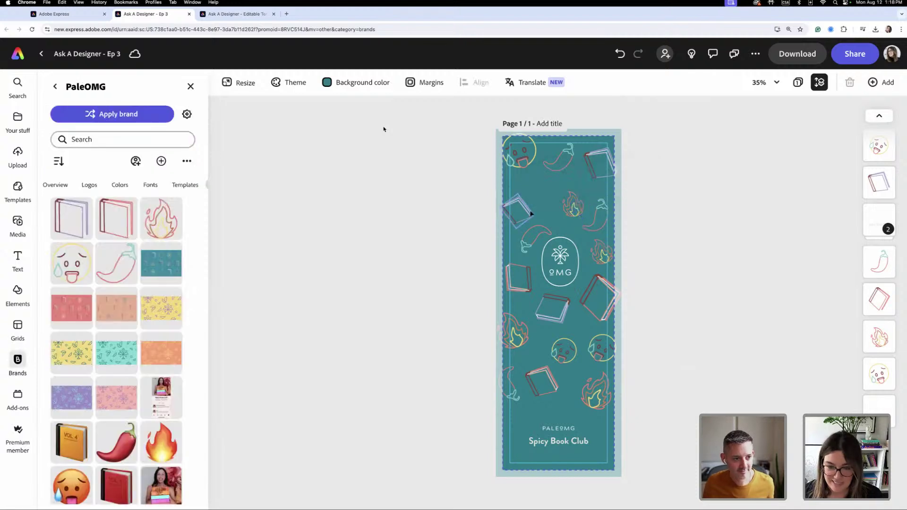
# Place a rotated chili copy between the small purple book and upper flame, and a small purple book copy above the text
pyautogui.click(567, 171)
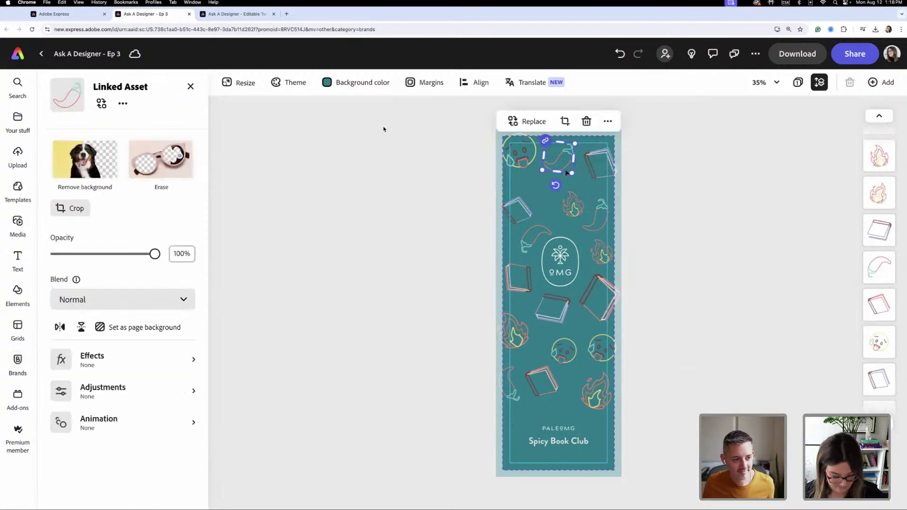
pyautogui.click(592, 177)
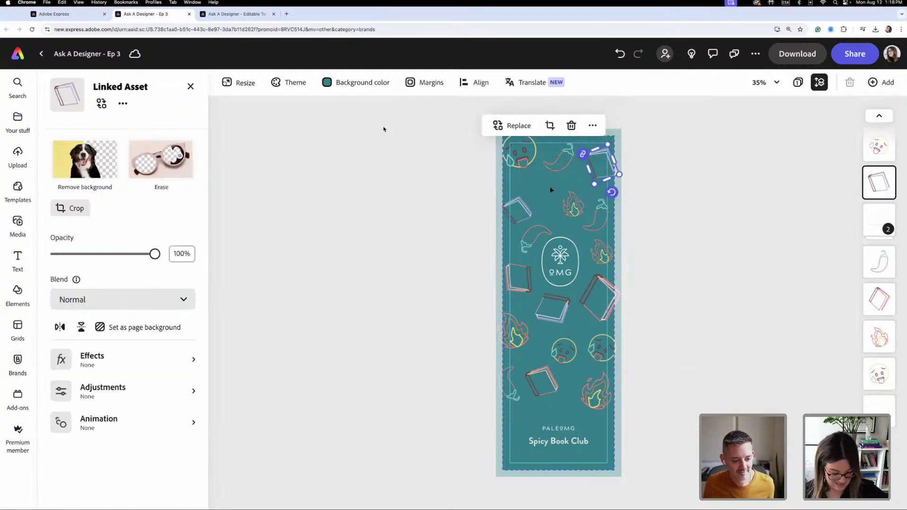
pyautogui.click(530, 163)
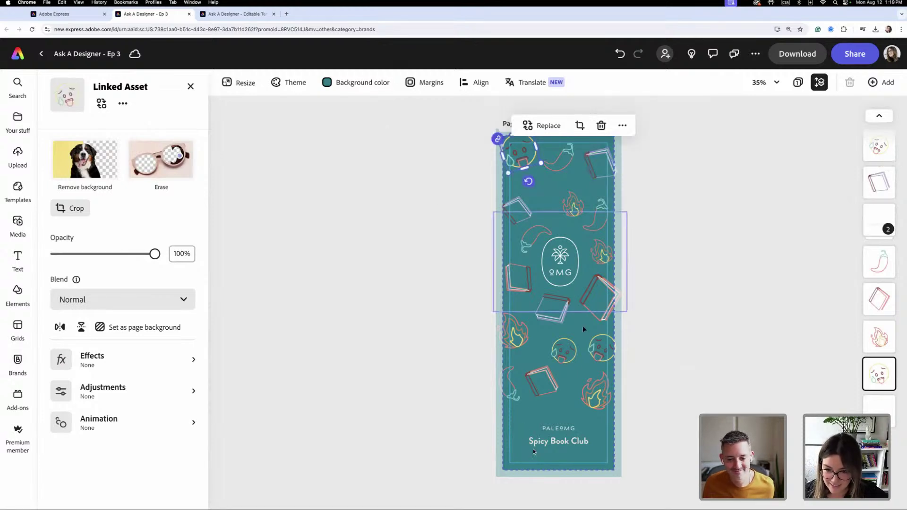
pyautogui.click(534, 234)
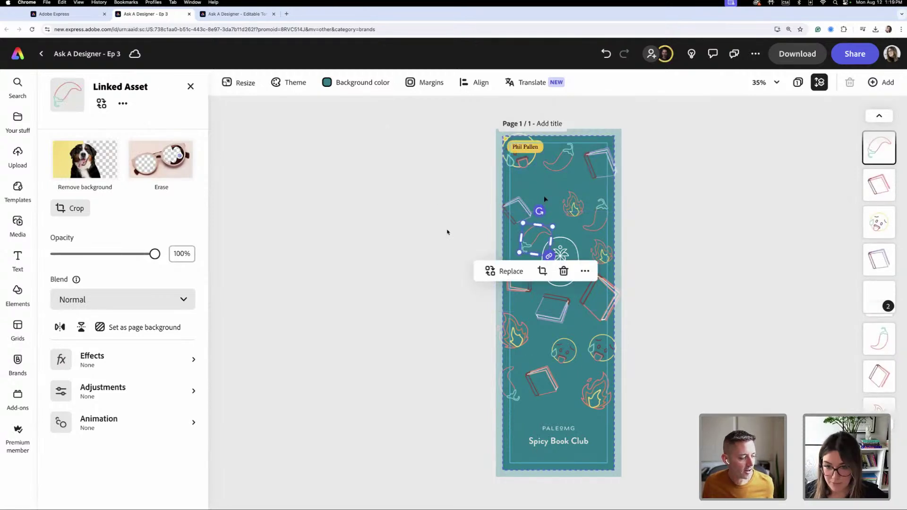
pyautogui.click(447, 232)
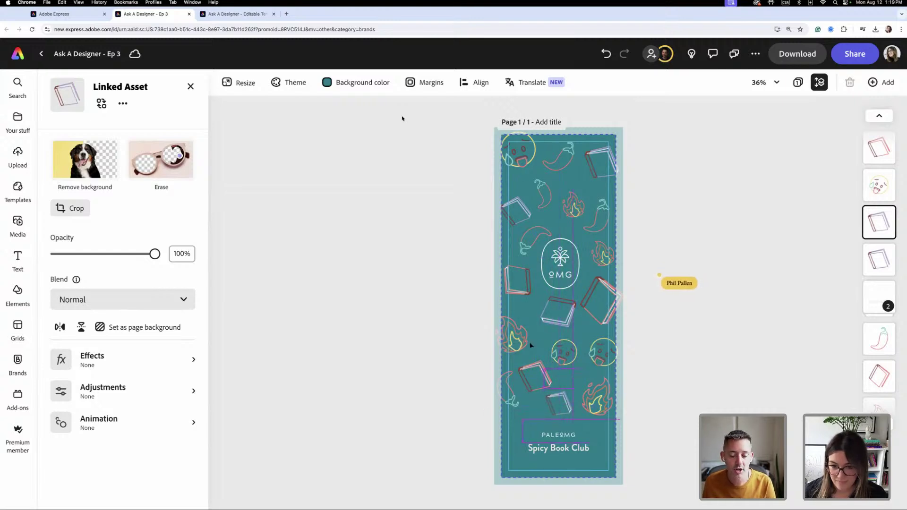
# Copy the flame at the page's left edge, shrink and tilt the copy, and place it beneath the large face icon
pyautogui.click(515, 337)
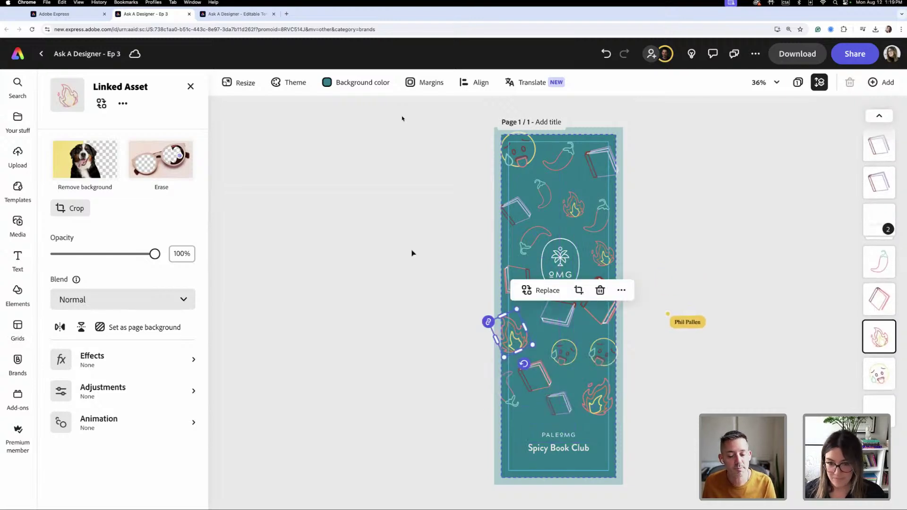
pyautogui.click(412, 253)
pyautogui.moveTo(519, 337); pyautogui.dragTo(527, 183)
pyautogui.click(521, 183)
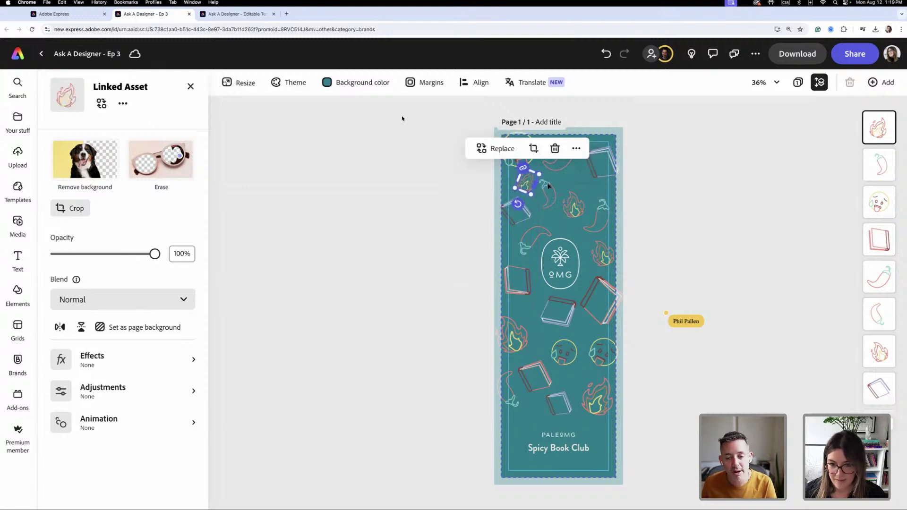
# Nudge the small flame and the chili above the OMG logo slightly upward, and delete the purple book beneath the logo
pyautogui.moveTo(578, 200); pyautogui.dragTo(582, 193)
pyautogui.moveTo(549, 229); pyautogui.dragTo(554, 226)
pyautogui.click(567, 315)
pyautogui.press('Delete')
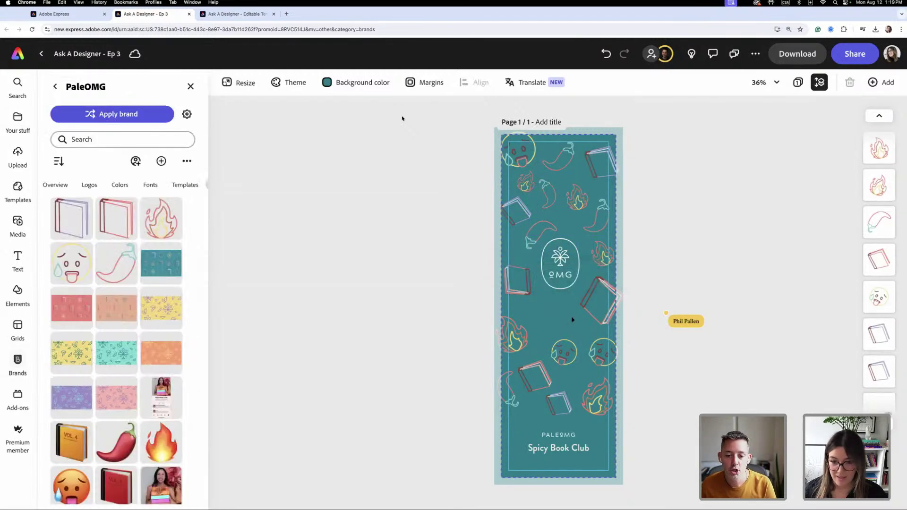
# Copy the chili above the OMG logo and place the copy, rotated, in the empty space beneath the logo
pyautogui.click(546, 233)
pyautogui.moveTo(545, 233); pyautogui.dragTo(570, 316)
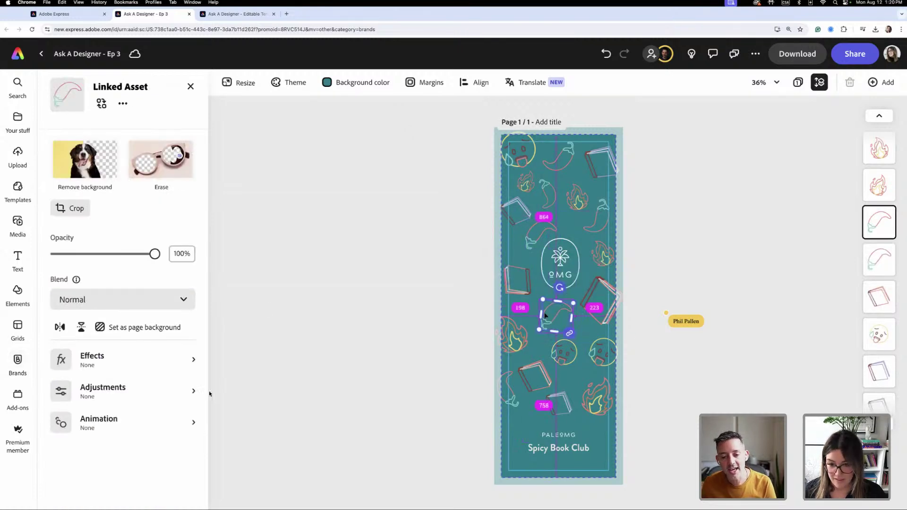
pyautogui.moveTo(551, 345); pyautogui.dragTo(569, 320)
# Move the flame at the page's left edge up and inward, and enlarge and raise the middle face icon
pyautogui.moveTo(513, 337); pyautogui.dragTo(520, 326)
pyautogui.click(569, 362)
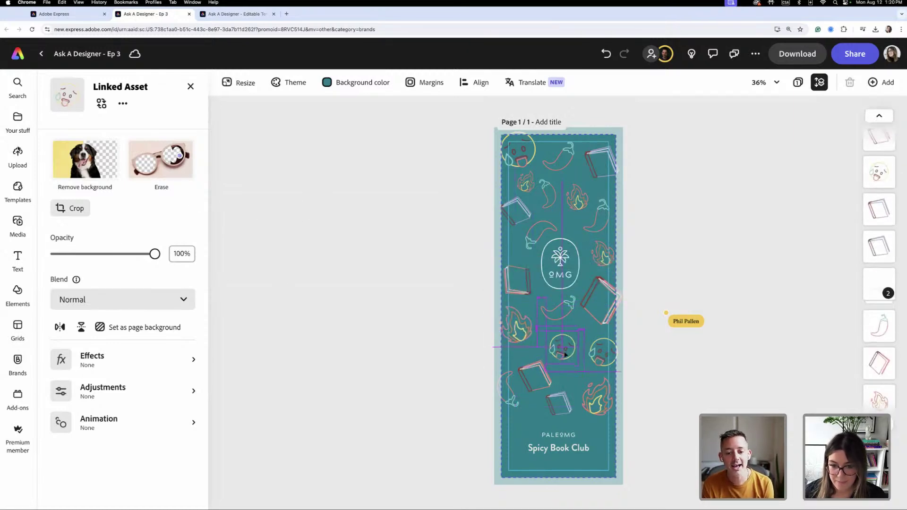
pyautogui.moveTo(569, 362)
pyautogui.mouseDown()
pyautogui.moveTo(573, 372)
pyautogui.moveTo(566, 347)
pyautogui.mouseUp()
pyautogui.click(596, 366)
pyautogui.moveTo(603, 375); pyautogui.dragTo(610, 379)
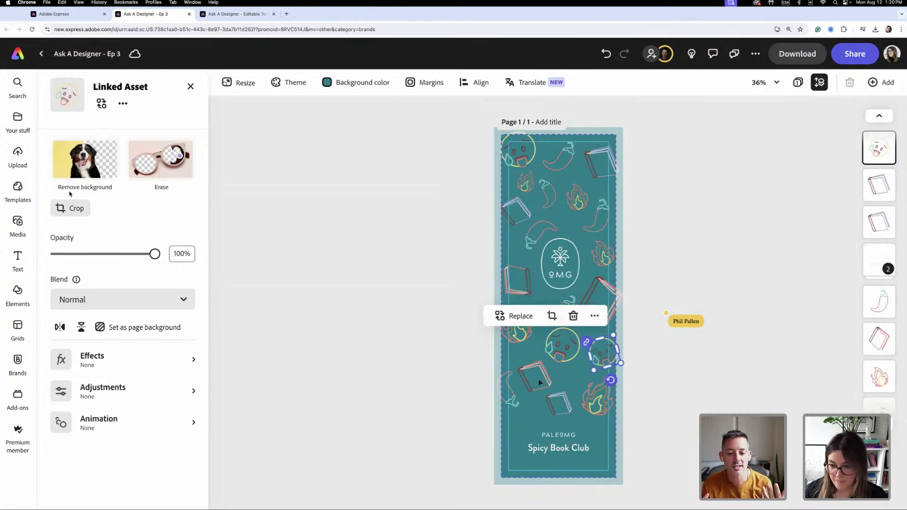
# Rearrange the icons above the text: red book toward the left edge, purple book and flame higher, and a rotated chili below the books
pyautogui.click(560, 402)
pyautogui.moveTo(561, 402); pyautogui.dragTo(568, 404)
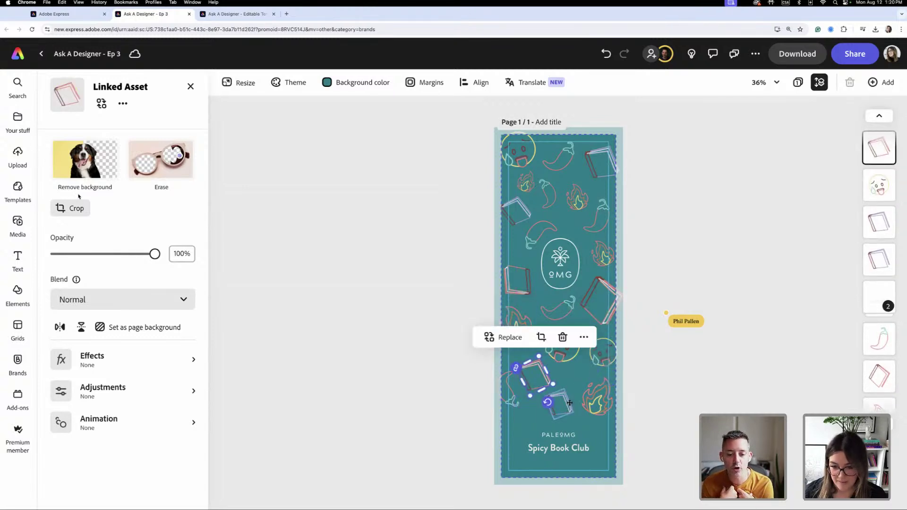
pyautogui.click(602, 412)
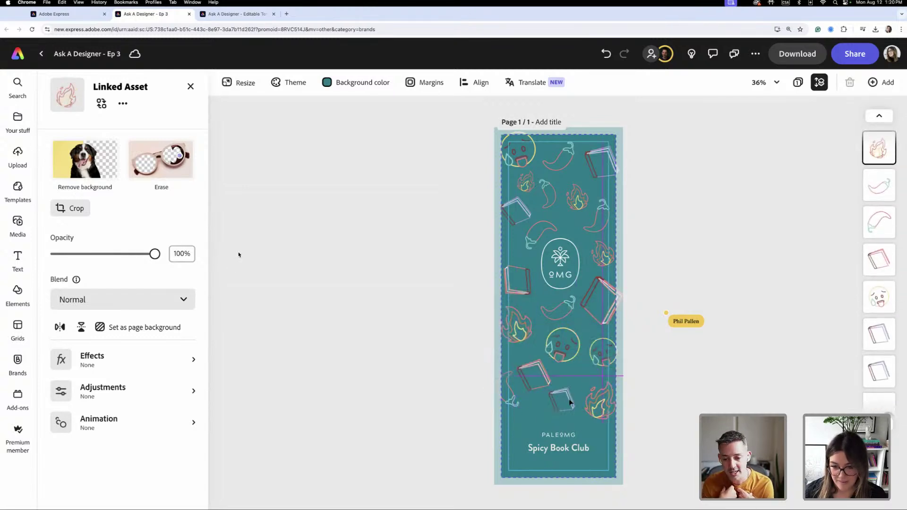
pyautogui.moveTo(530, 407); pyautogui.dragTo(520, 426)
pyautogui.moveTo(539, 382); pyautogui.dragTo(592, 400)
pyautogui.moveTo(514, 417); pyautogui.dragTo(546, 409)
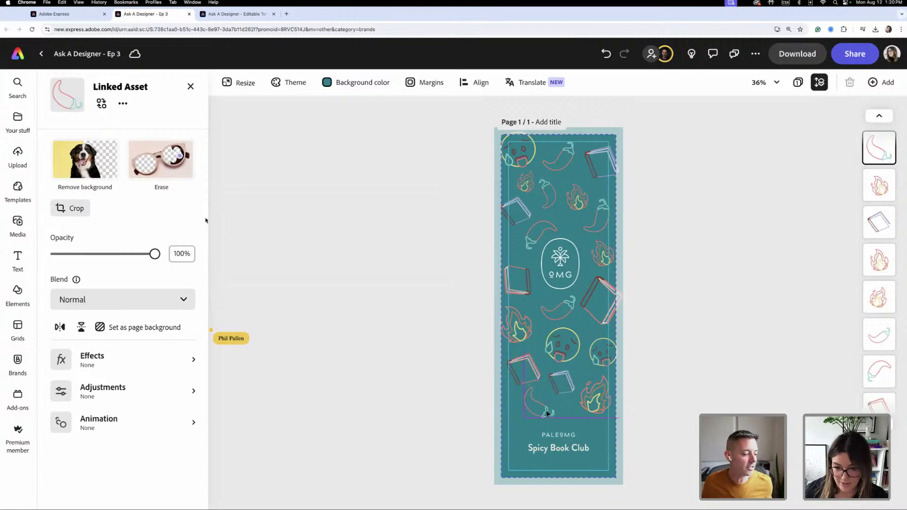
# Tilt the lower red book slightly and shrink the middle face icon to even out the spacing
pyautogui.moveTo(527, 352); pyautogui.dragTo(525, 352)
pyautogui.click(567, 352)
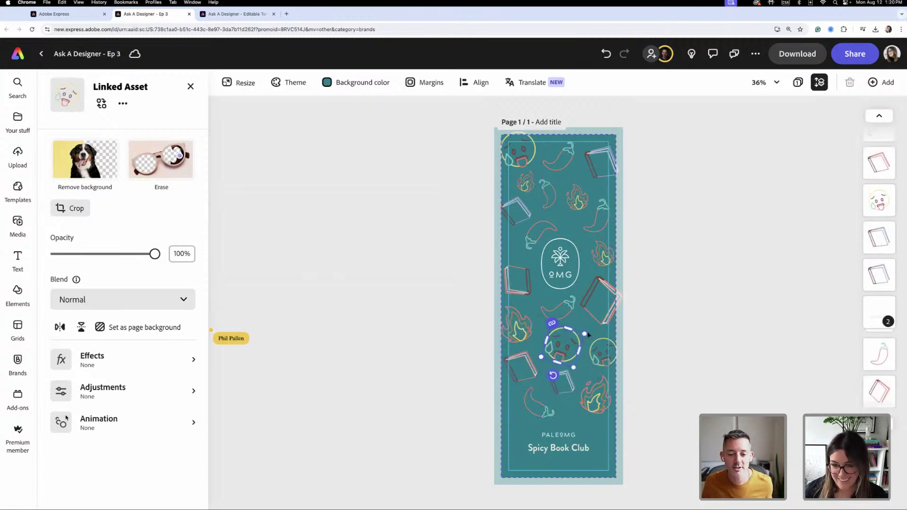
pyautogui.moveTo(567, 352); pyautogui.dragTo(587, 359)
pyautogui.click(597, 355)
pyautogui.click(396, 277)
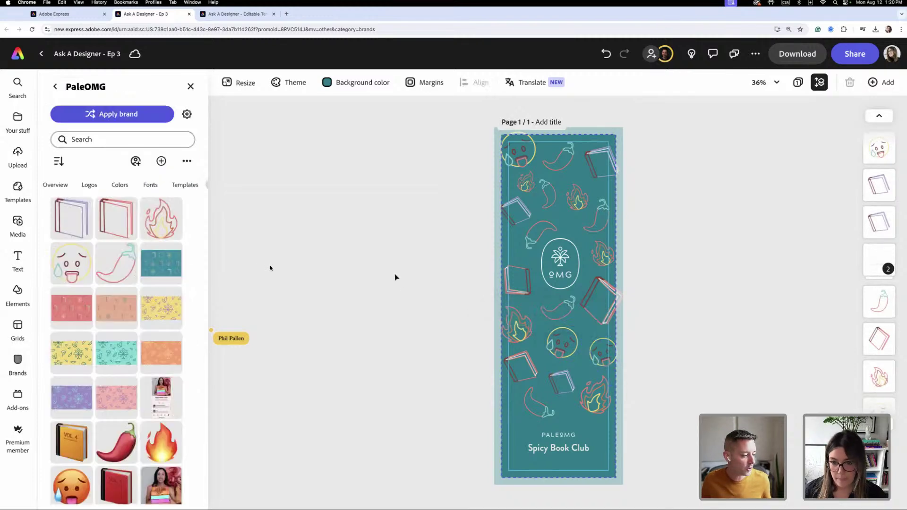
# Place a shrunken face icon copy centered above the OMG logo, and turn the neighboring chili more upright to make room
pyautogui.moveTo(597, 360); pyautogui.dragTo(565, 235)
pyautogui.click(534, 238)
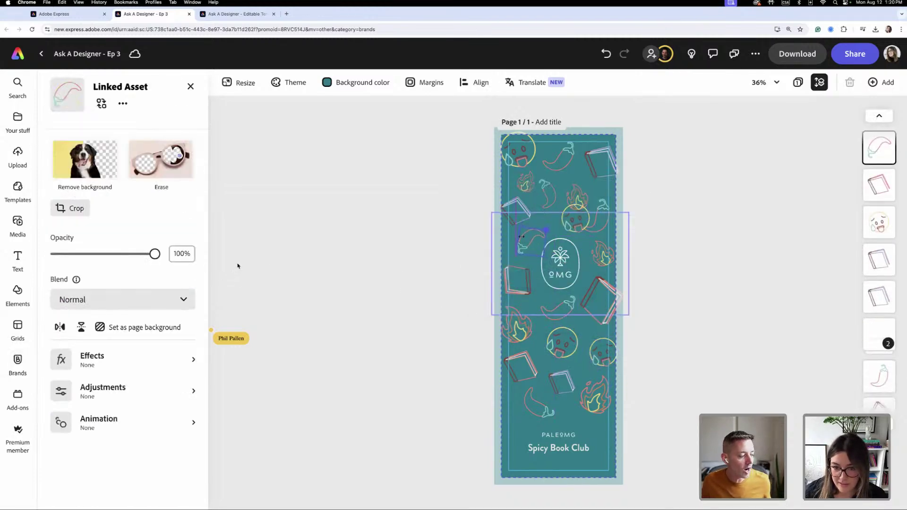
pyautogui.moveTo(569, 222); pyautogui.dragTo(585, 203)
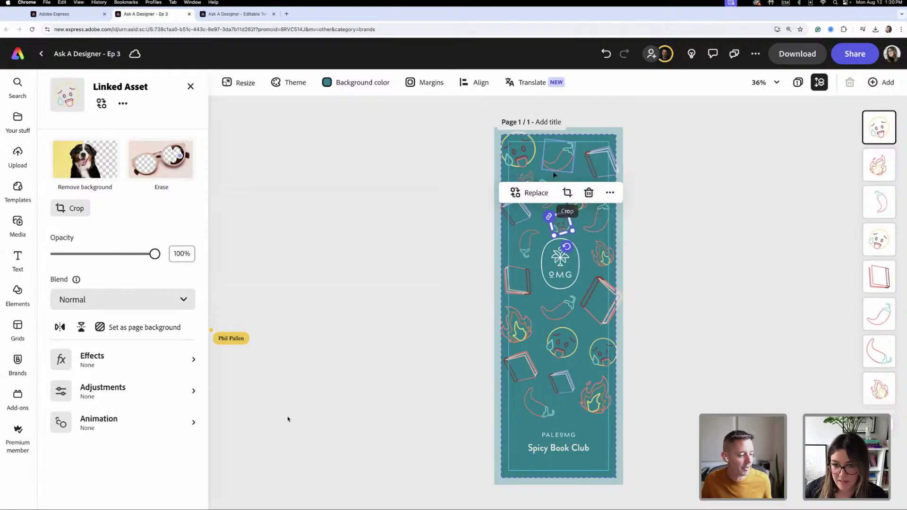
pyautogui.moveTo(575, 205); pyautogui.dragTo(562, 226)
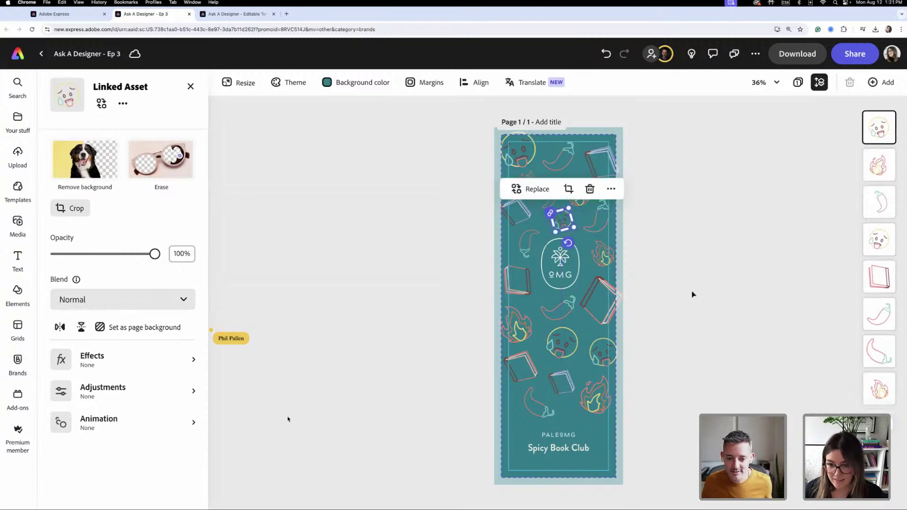
pyautogui.click(688, 299)
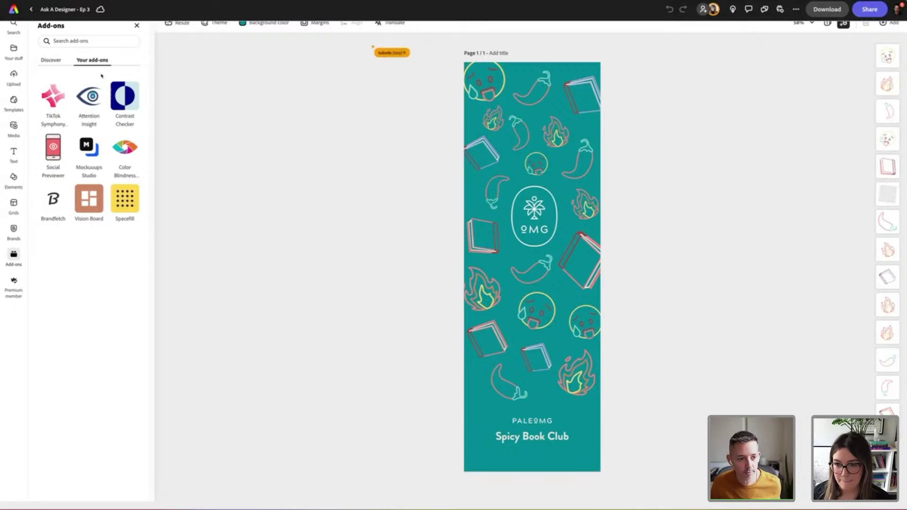
# Open the Mockuuups Studio add-on beside the finished bookmark design
pyautogui.moveTo(87, 151)
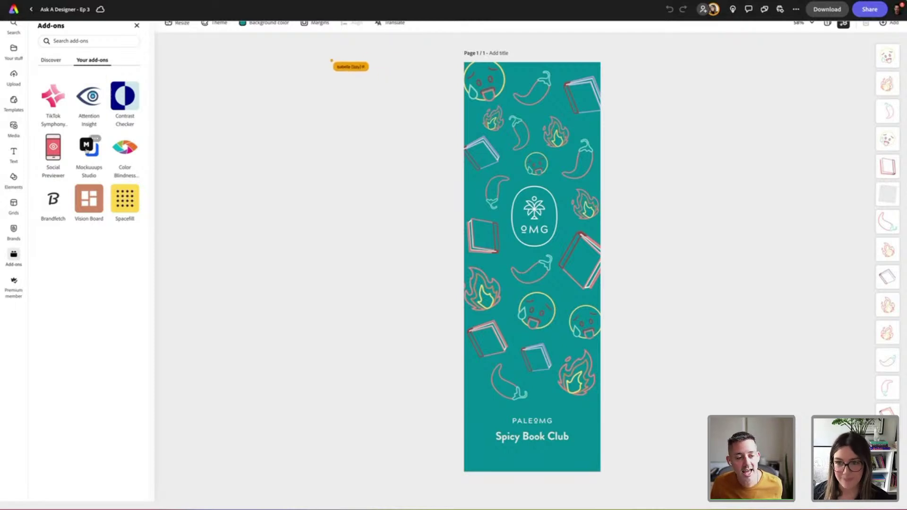
pyautogui.click(88, 149)
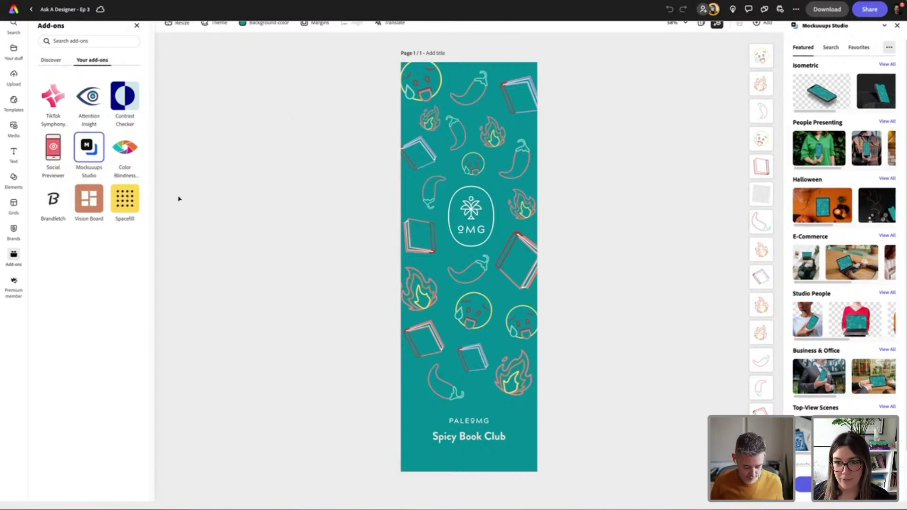
pyautogui.scroll(3, 179, 198)
pyautogui.scroll(-4, 237, 197)
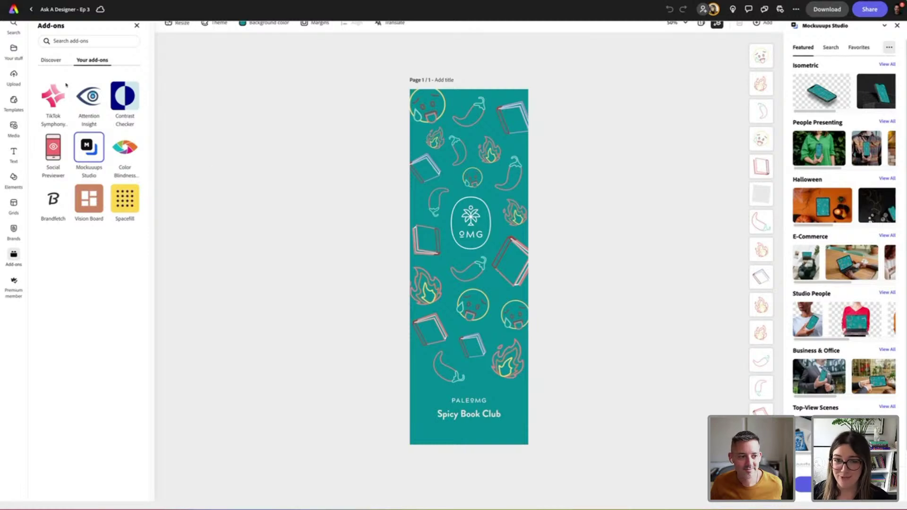
# Show all assets of the PaleOMG brand
pyautogui.click(13, 133)
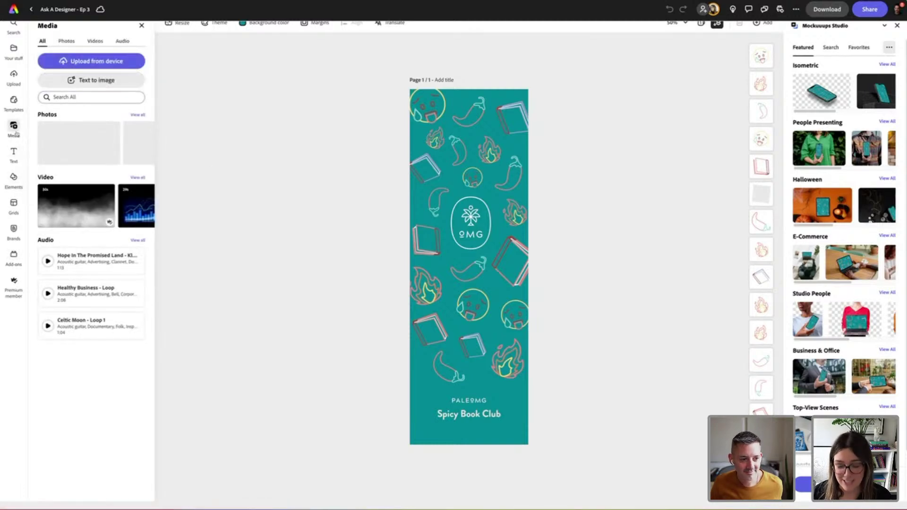
pyautogui.click(13, 231)
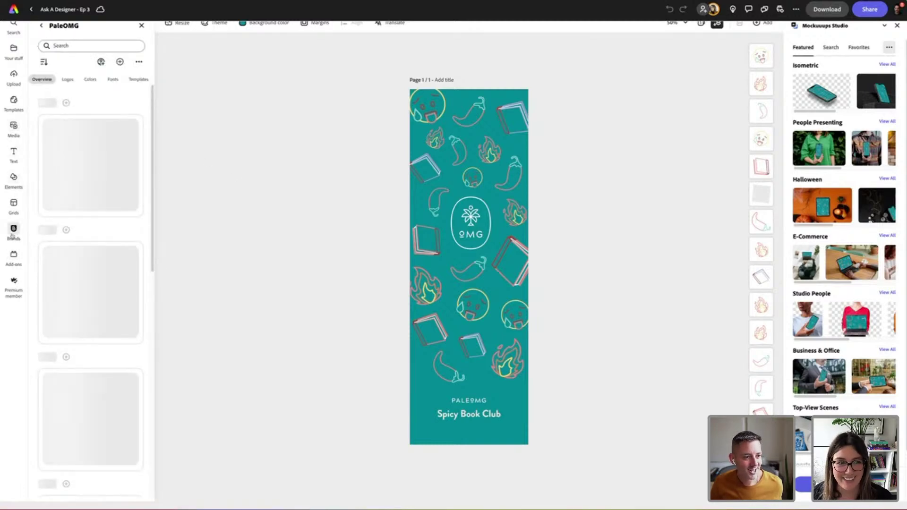
pyautogui.scroll(-3, 101, 267)
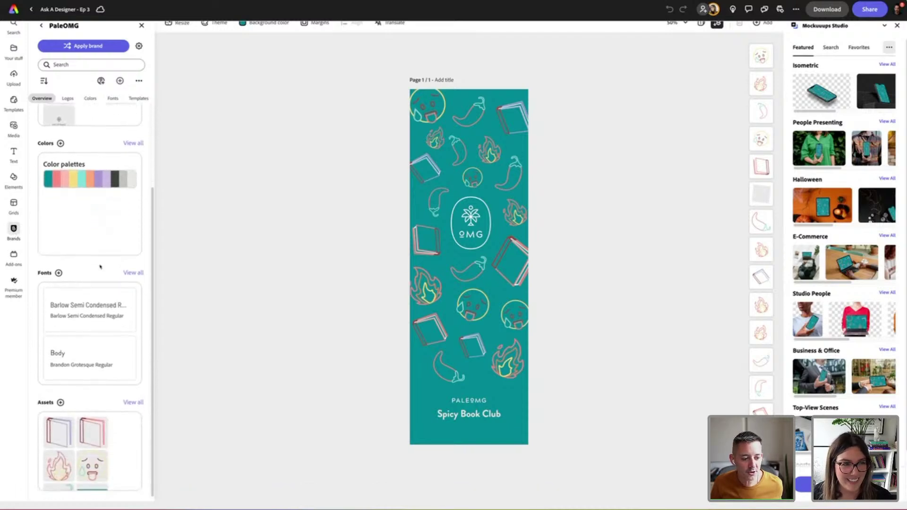
pyautogui.click(132, 403)
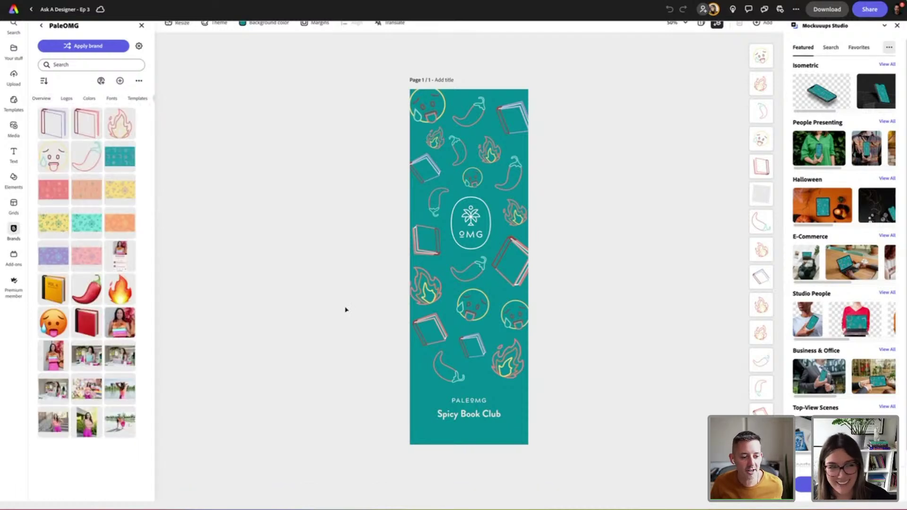
# Add a new custom-size page of 1080 × 1920 px to the document
pyautogui.click(763, 22)
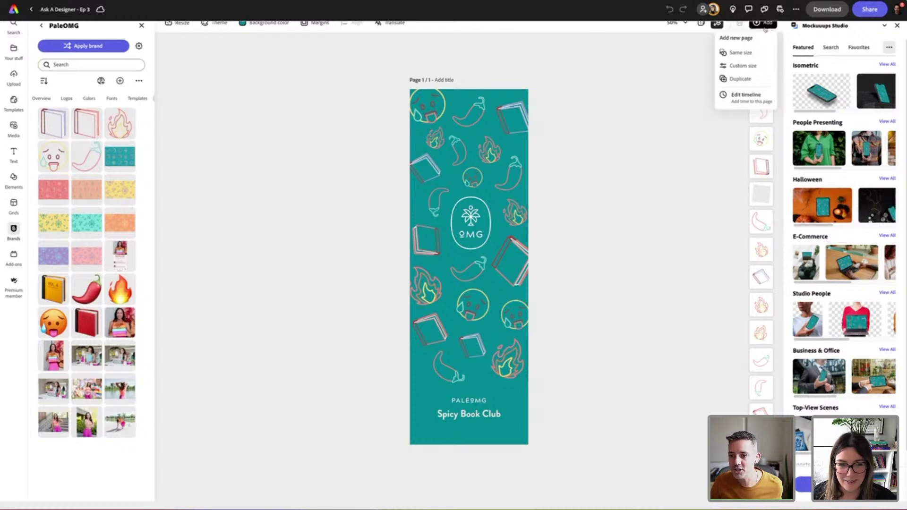
pyautogui.click(740, 66)
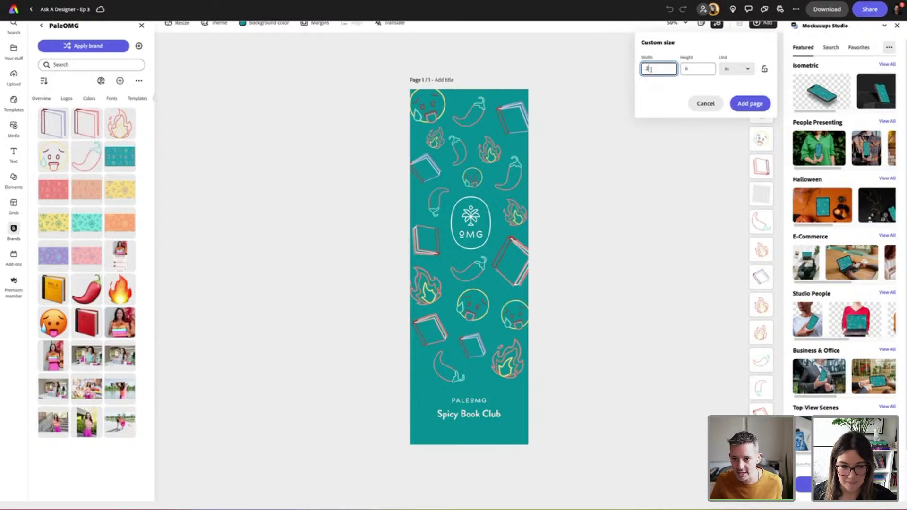
pyautogui.click(737, 69)
pyautogui.click(736, 85)
pyautogui.click(662, 69)
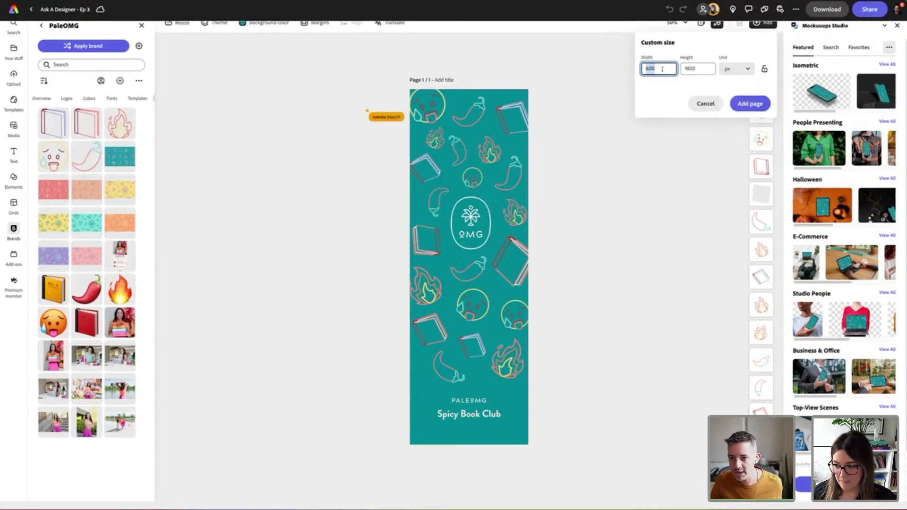
pyautogui.write('1080')
pyautogui.press('Tab')
pyautogui.press('BackSpace')
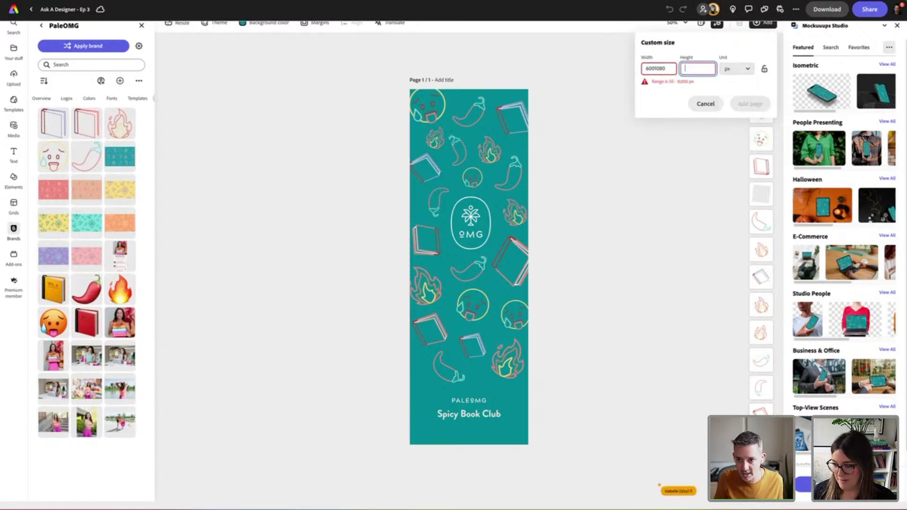
pyautogui.doubleClick(661, 69)
pyautogui.write('1080')
pyautogui.press('Tab')
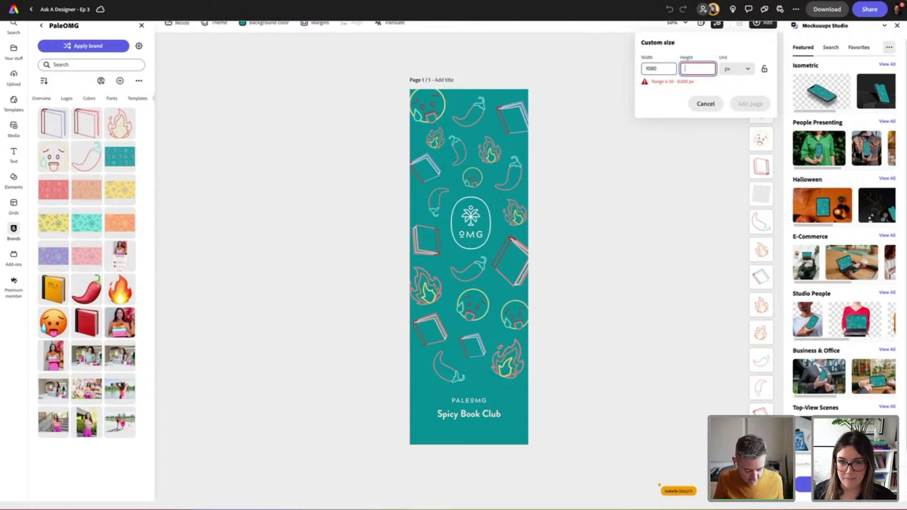
pyautogui.write('1920')
pyautogui.click(750, 103)
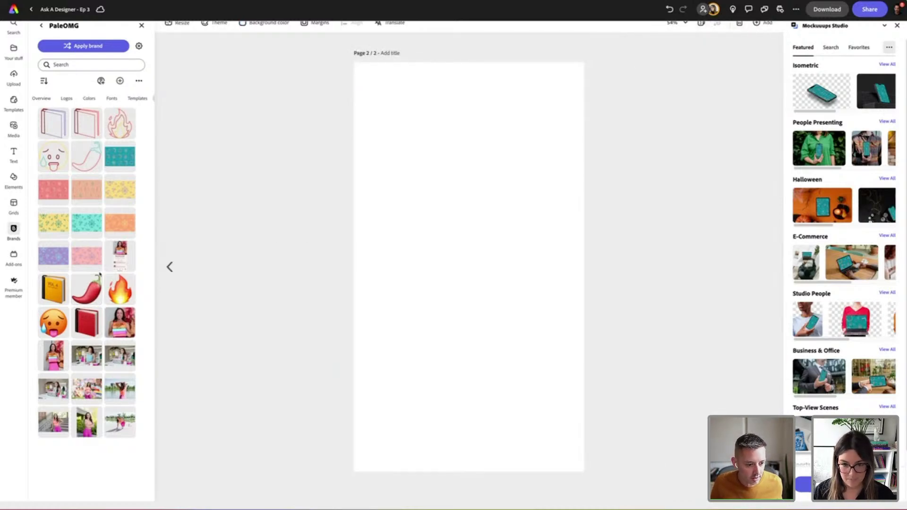
# Place the Spicy Book Club phone screenshot from the brand assets on the new page and scale it to fill the page width
pyautogui.click(121, 260)
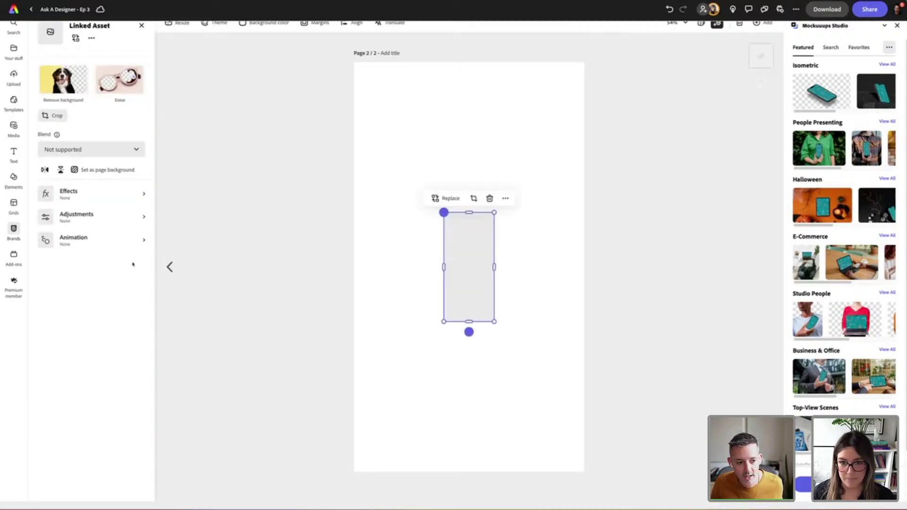
pyautogui.moveTo(460, 241); pyautogui.dragTo(370, 90)
pyautogui.moveTo(404, 172); pyautogui.dragTo(645, 509)
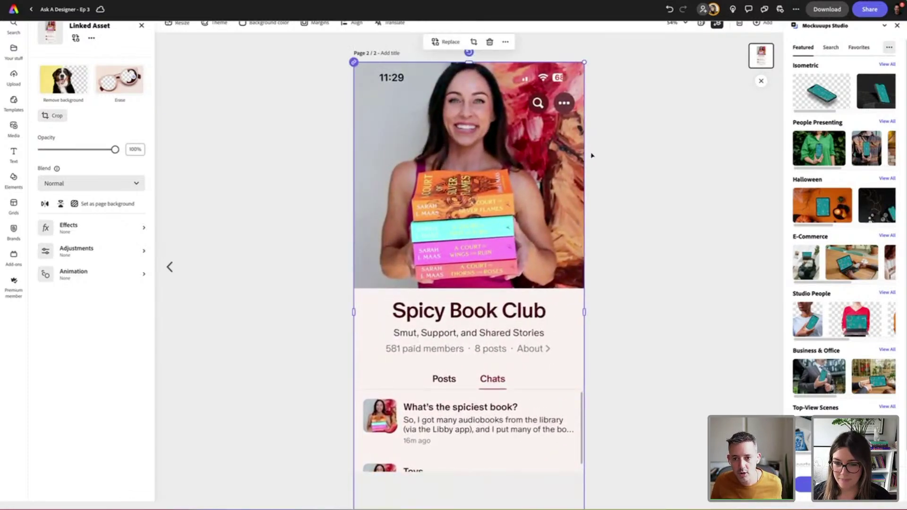
pyautogui.click(610, 162)
# Resize the screenshot page to 1080 × 2200 px
pyautogui.click(178, 22)
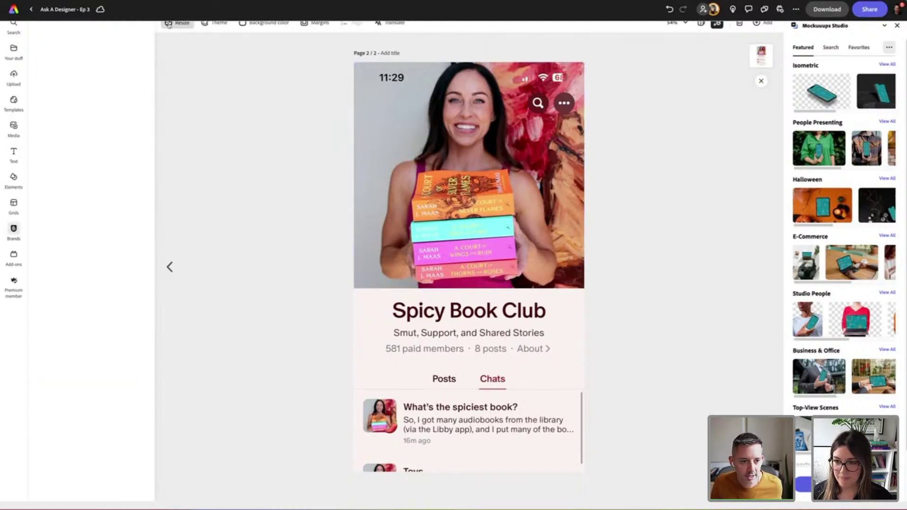
pyautogui.click(87, 85)
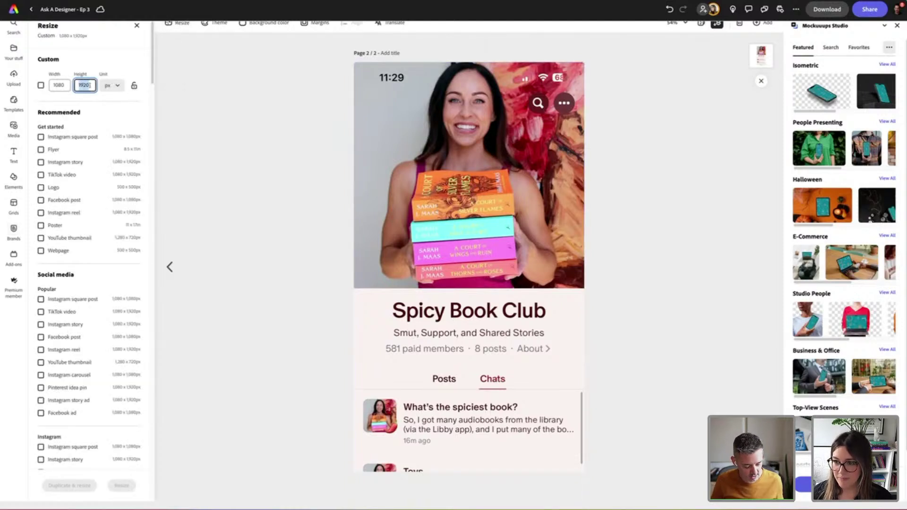
pyautogui.write('2200')
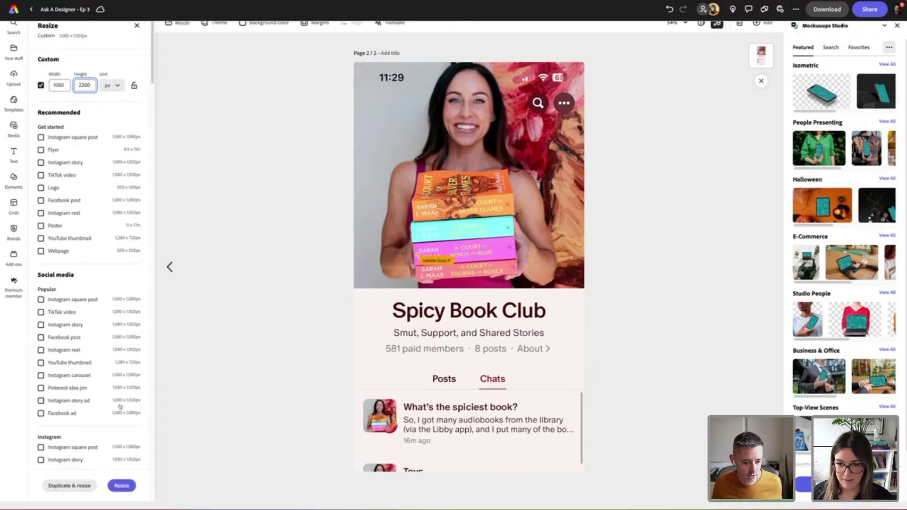
pyautogui.click(120, 487)
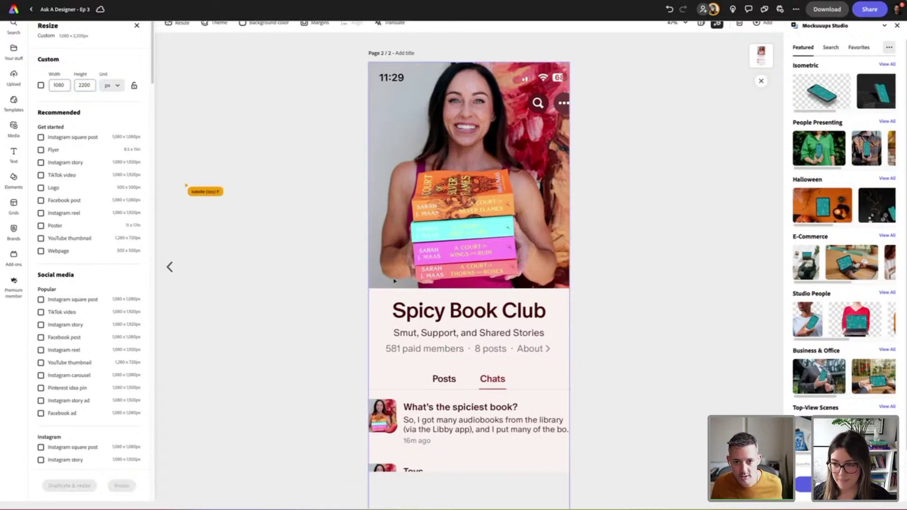
pyautogui.click(446, 260)
pyautogui.moveTo(446, 260); pyautogui.dragTo(446, 279)
pyautogui.click(671, 239)
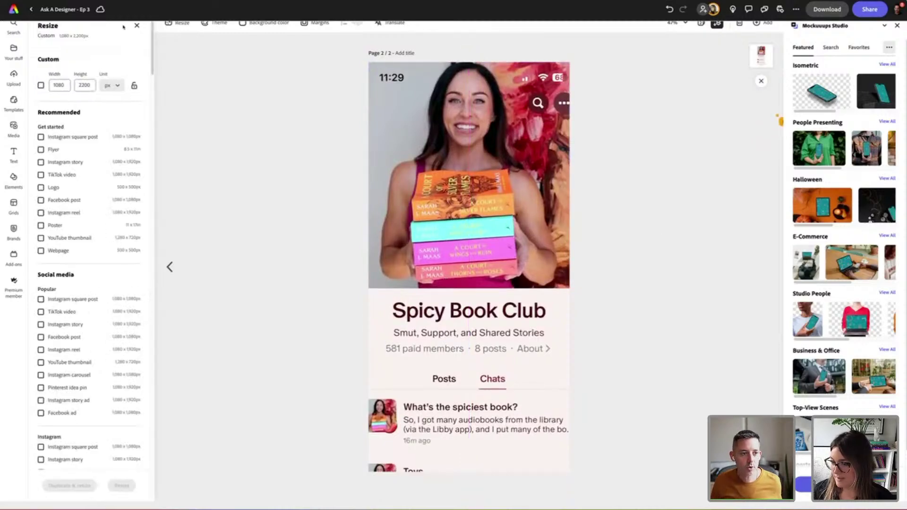
# Leave the resize options and brand assets and return to the installed add-ons
pyautogui.click(137, 26)
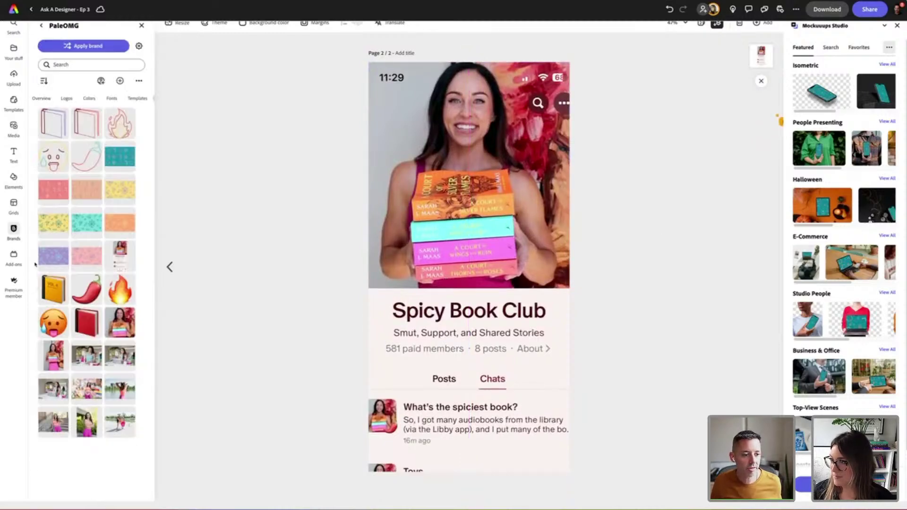
pyautogui.click(142, 27)
pyautogui.click(14, 257)
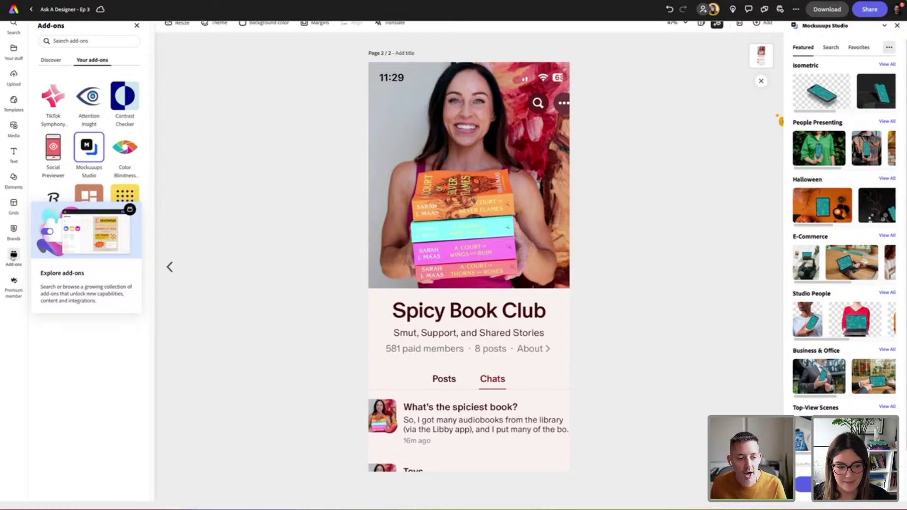
# Browse the catalogue of available add-ons to discover, and close the add-ons list
pyautogui.click(51, 60)
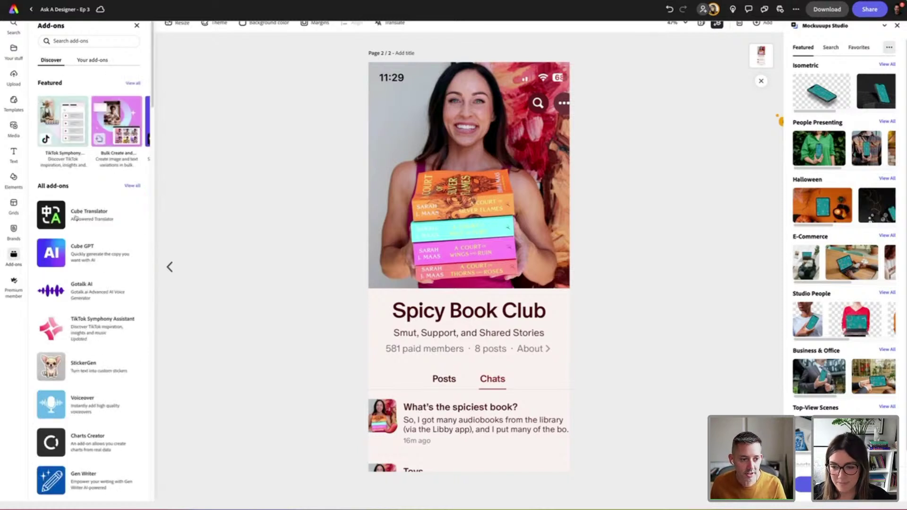
pyautogui.scroll(-2, 84, 245)
pyautogui.scroll(-10, 85, 243)
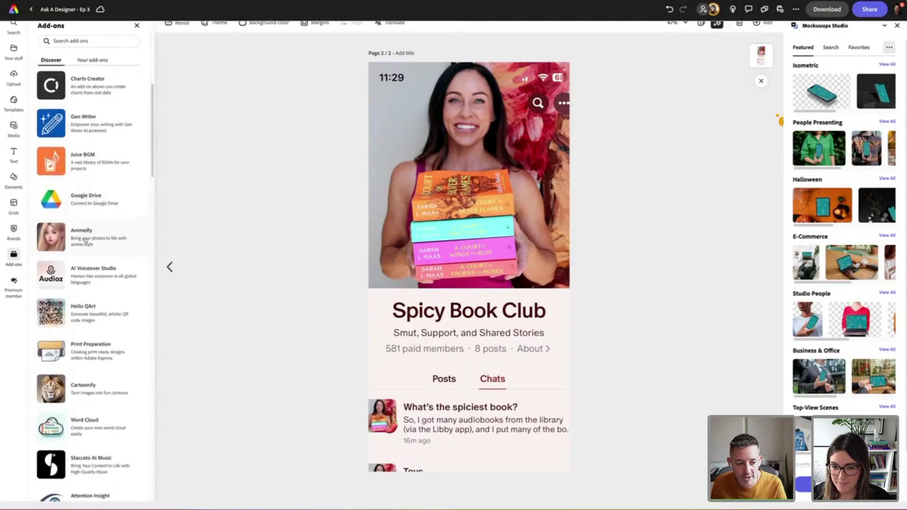
pyautogui.scroll(-6, 84, 240)
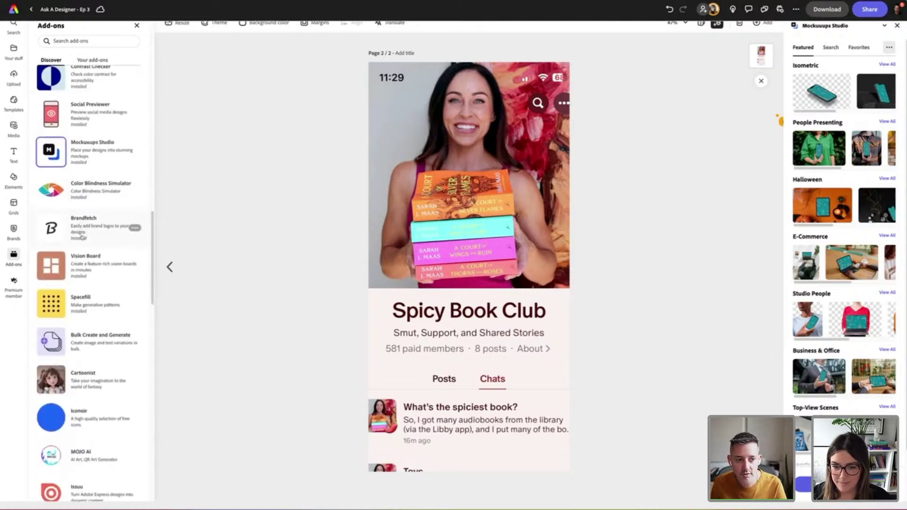
pyautogui.scroll(-6, 82, 236)
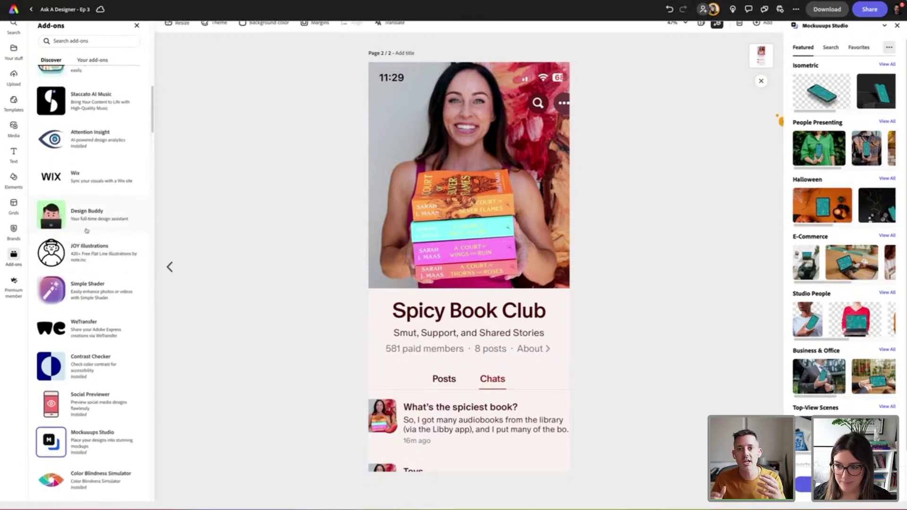
pyautogui.scroll(15, 83, 229)
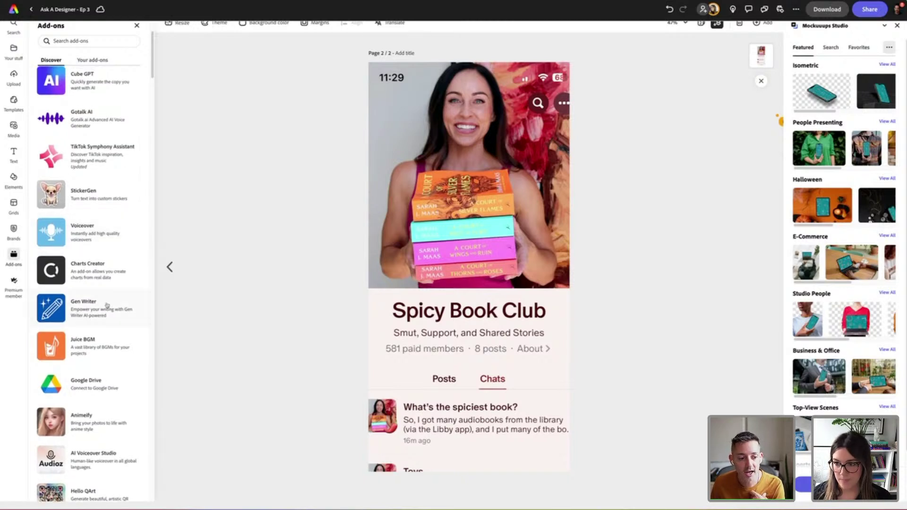
pyautogui.scroll(1, 112, 283)
pyautogui.scroll(5, 112, 283)
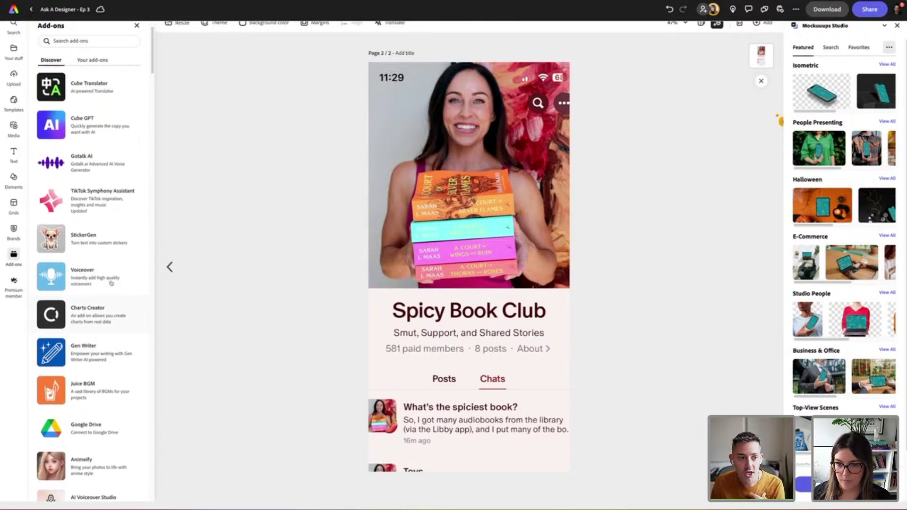
pyautogui.click(137, 26)
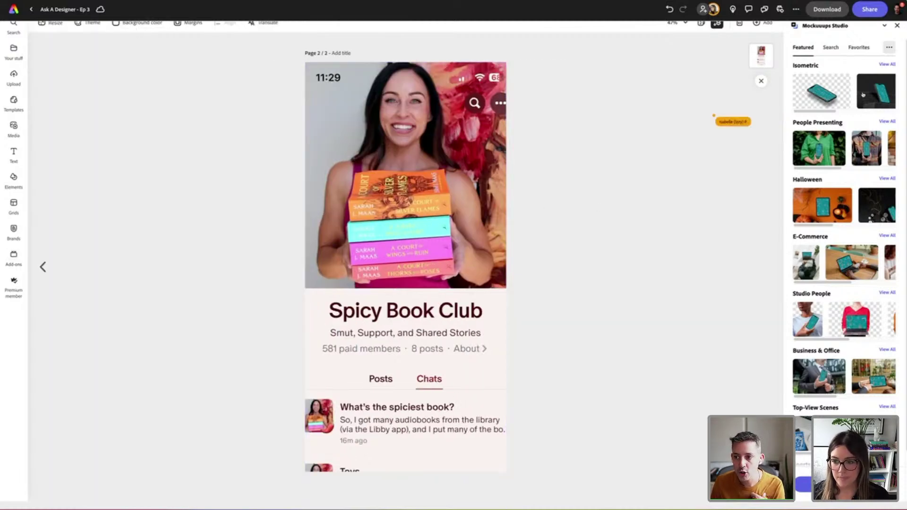
# Choose the People Presenting iPhone 13 mockup with the green shirt and insert it showing the page 1 Spicy Book Club graphic
pyautogui.hscroll(3, 863, 94)
pyautogui.hscroll(-3, 862, 94)
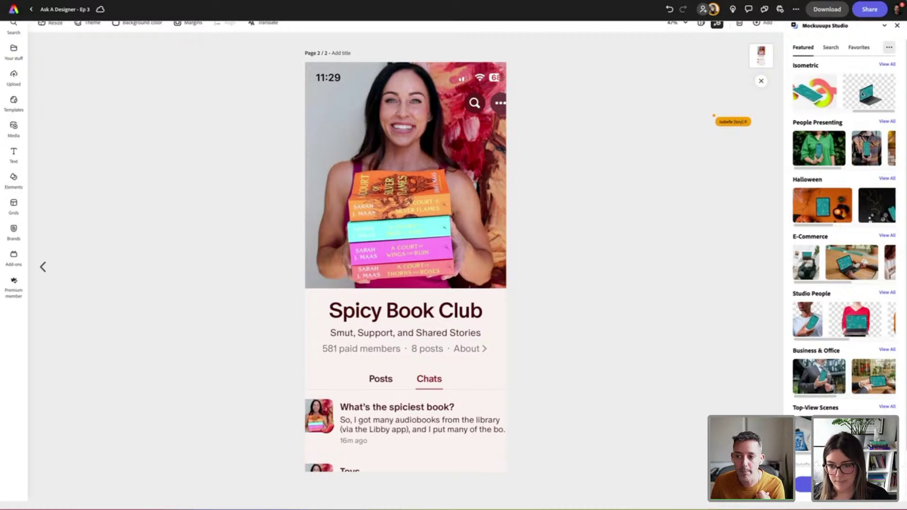
pyautogui.click(808, 49)
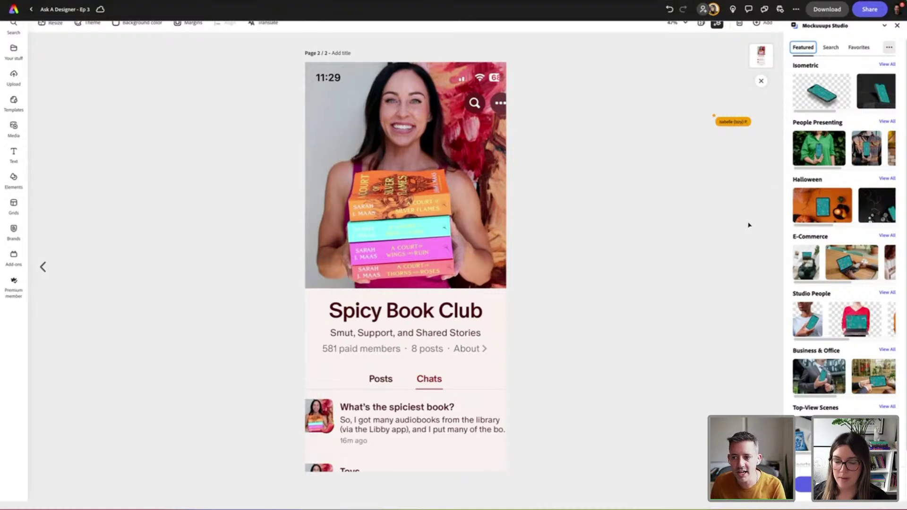
pyautogui.click(804, 155)
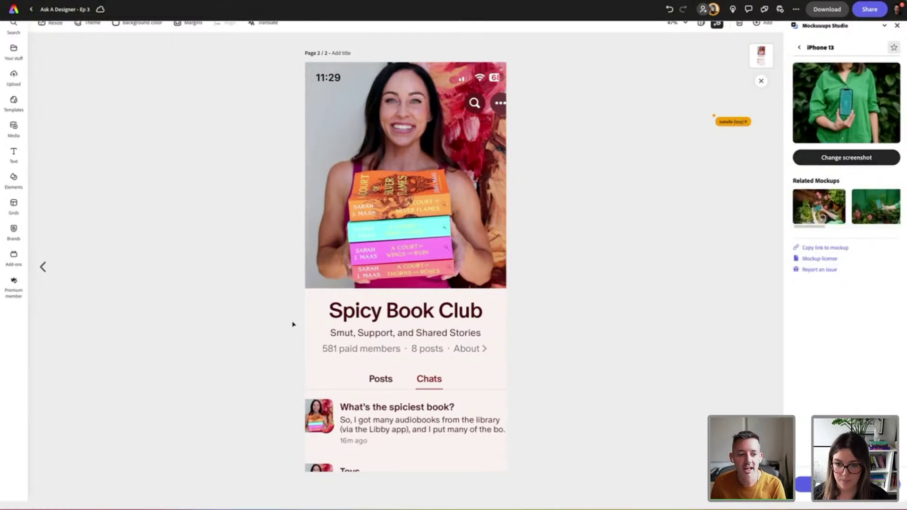
pyautogui.click(43, 267)
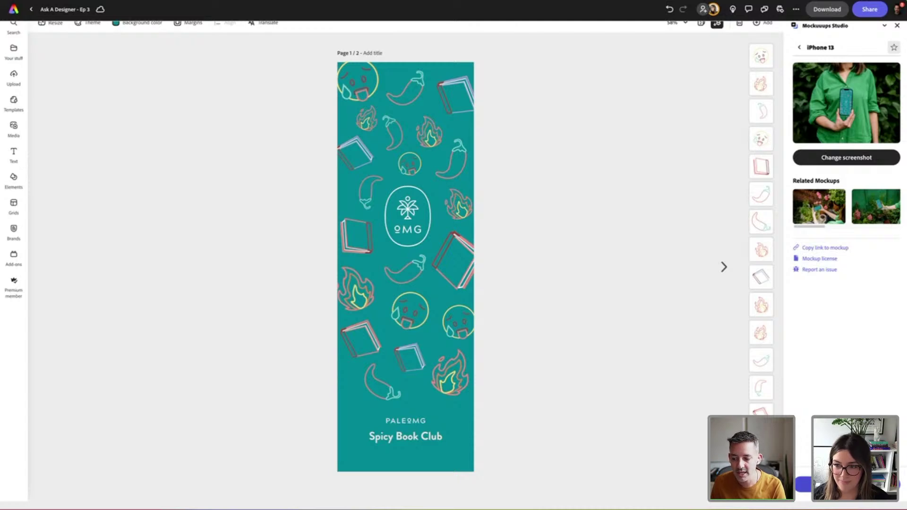
pyautogui.click(846, 485)
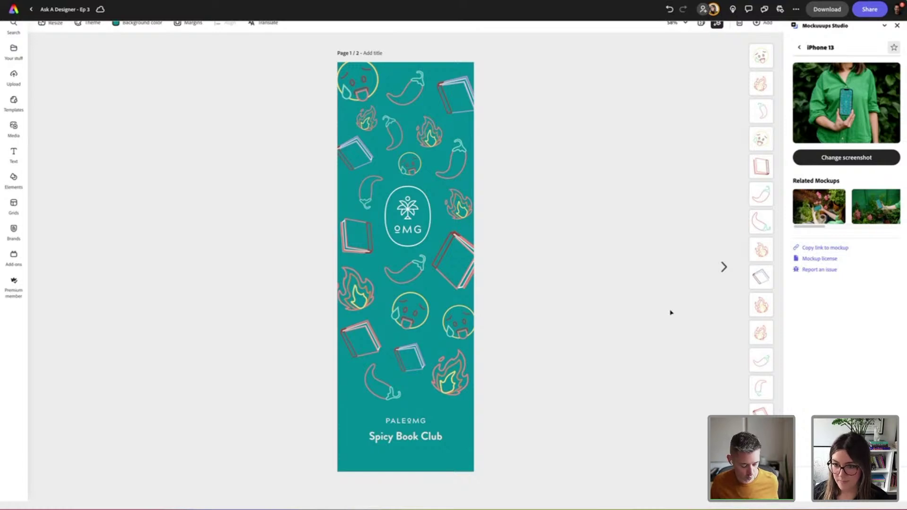
# Cut the inserted mockup from page 1 and delete the phone screenshot from page 2
pyautogui.click(426, 279)
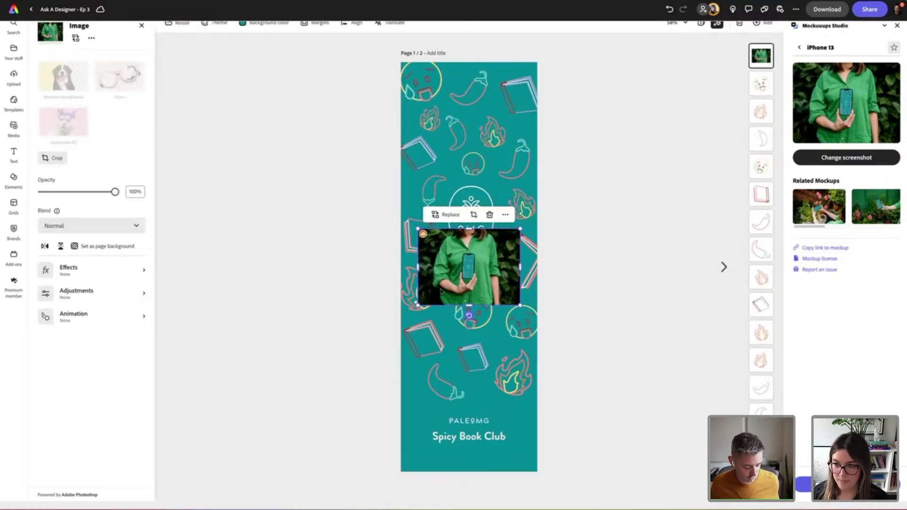
pyautogui.press('Delete')
pyautogui.click(724, 267)
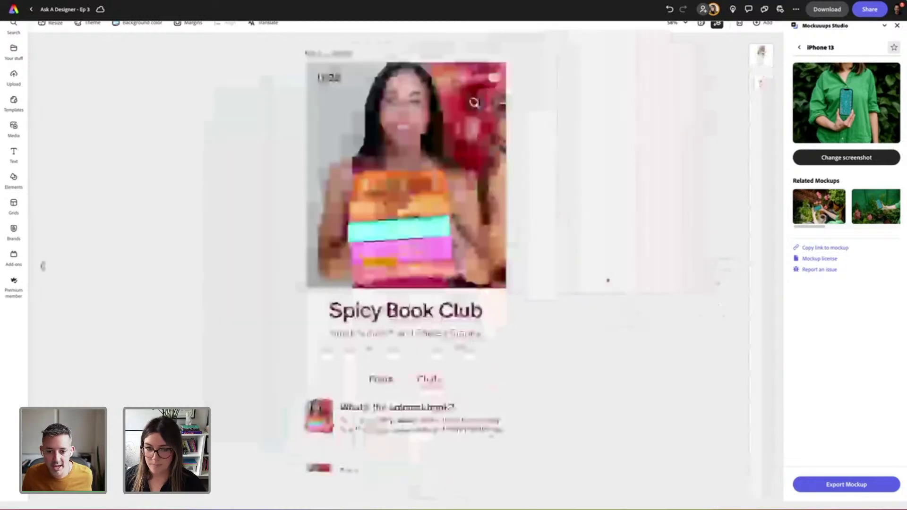
pyautogui.click(483, 228)
pyautogui.press('Delete')
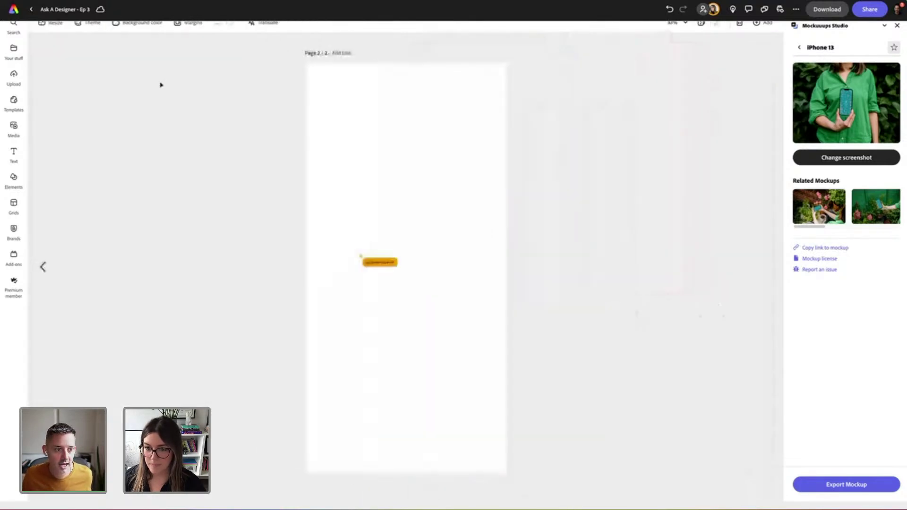
# Resize page 2 to a square of 2200 × 2200 px
pyautogui.click(49, 23)
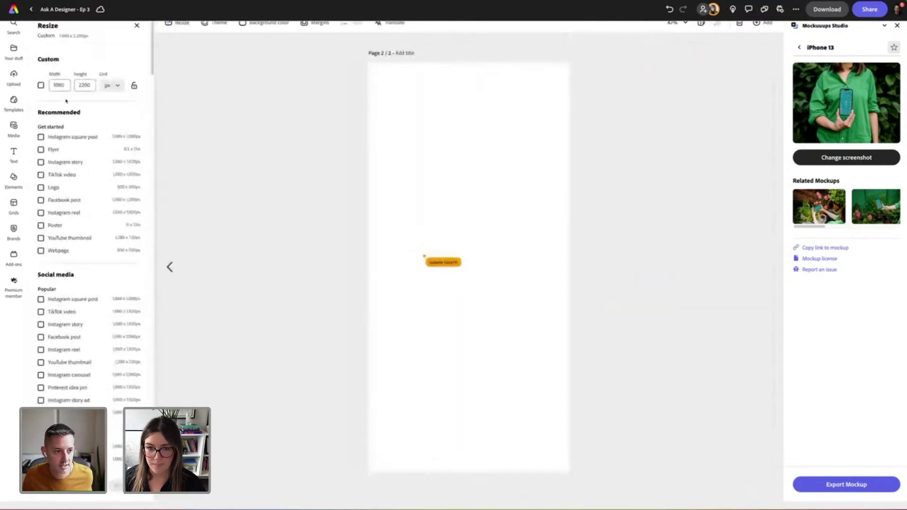
pyautogui.click(61, 85)
pyautogui.doubleClick(61, 85)
pyautogui.press('BackSpace')
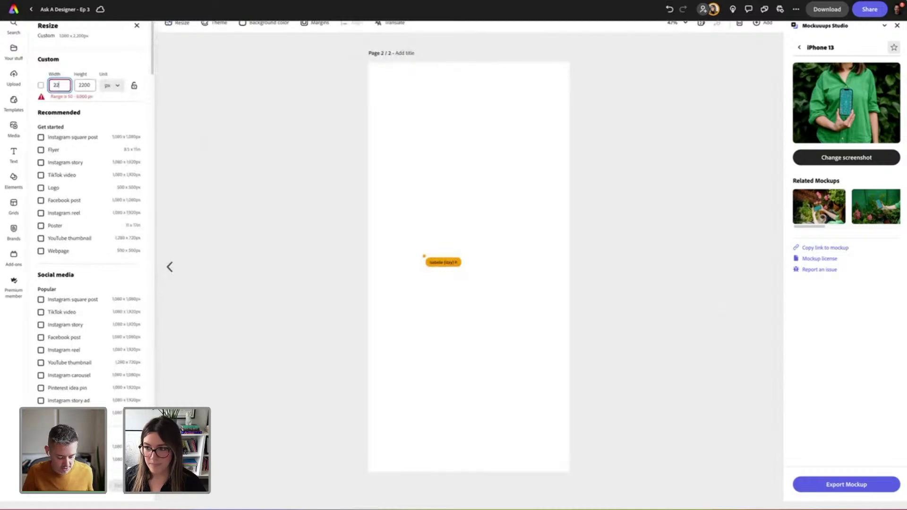
pyautogui.write('2200')
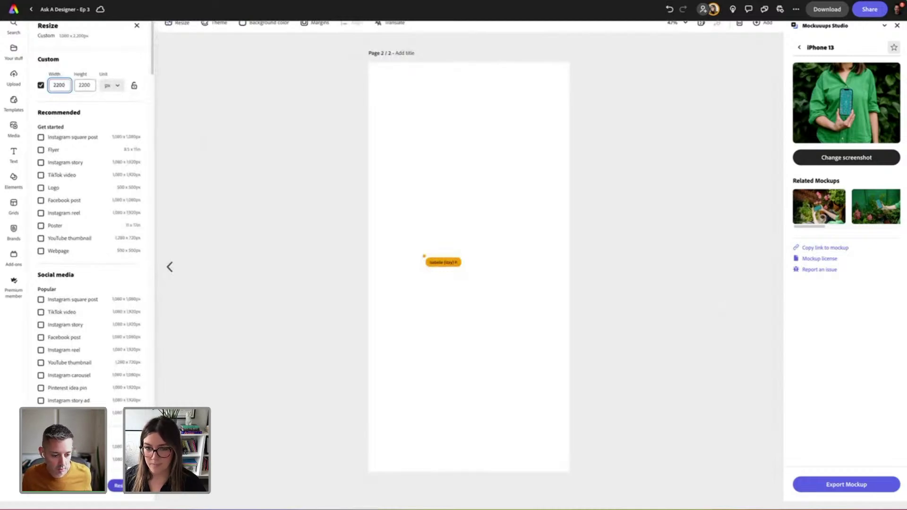
pyautogui.press('Return')
# Place the green-shirt phone mockup on page 2 and set it as the page background
pyautogui.click(355, 251)
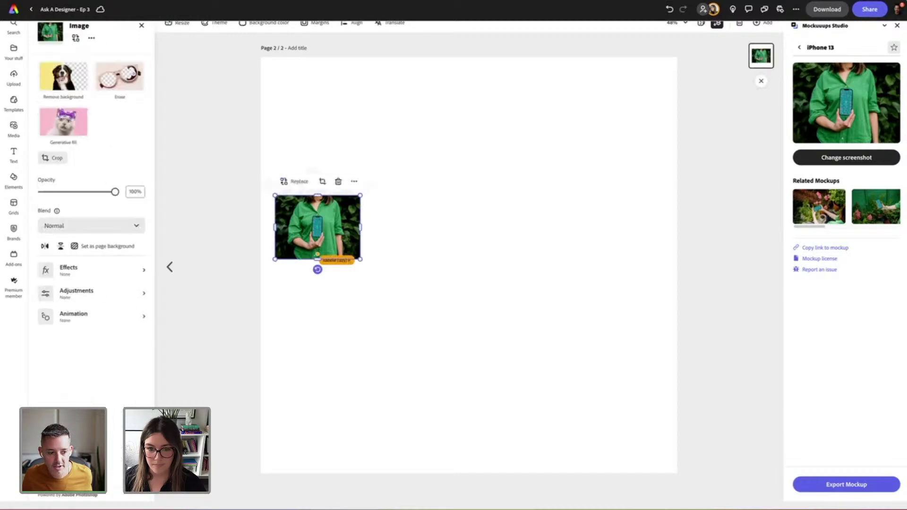
pyautogui.click(106, 247)
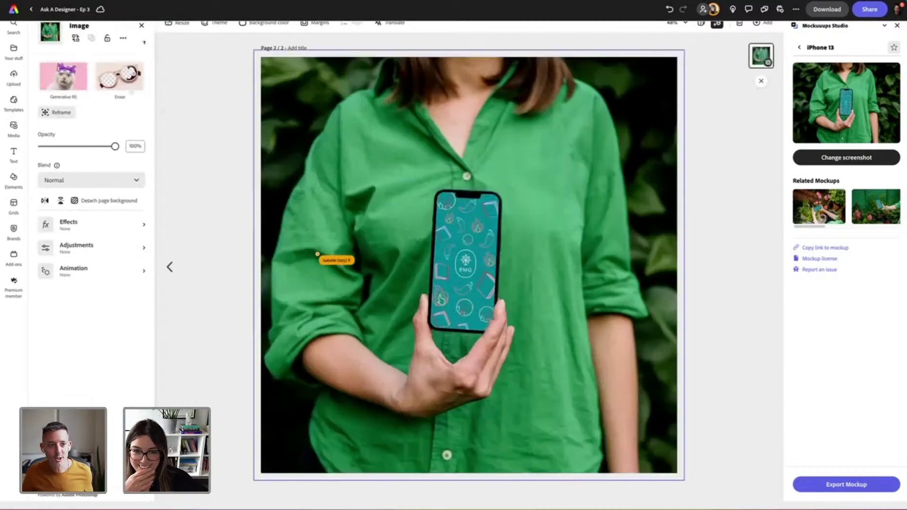
pyautogui.click(200, 217)
pyautogui.click(135, 25)
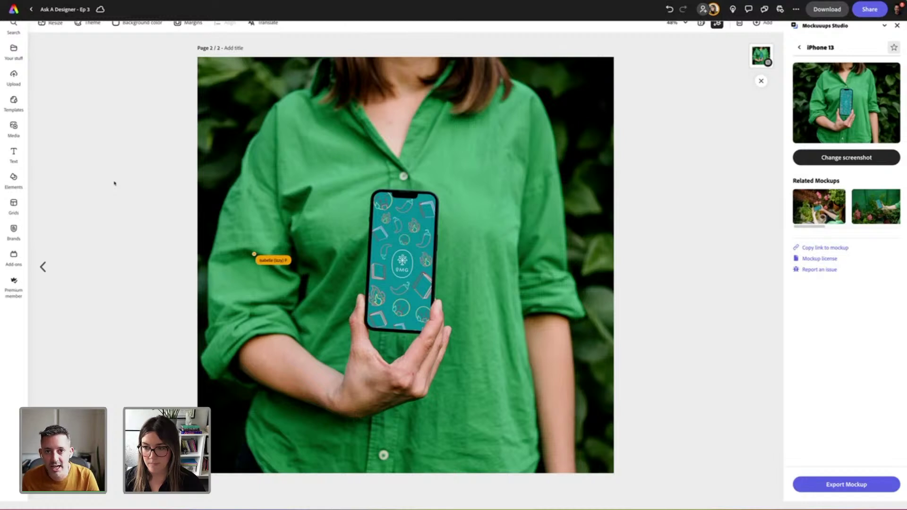
# Compare the page 1 graphic with the phone mockup page and examine the resize options for page 1
pyautogui.click(43, 267)
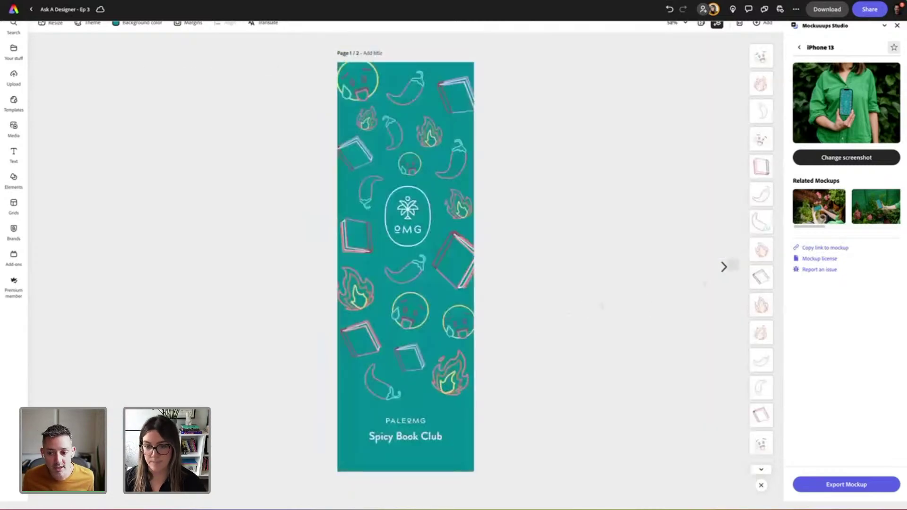
pyautogui.click(724, 267)
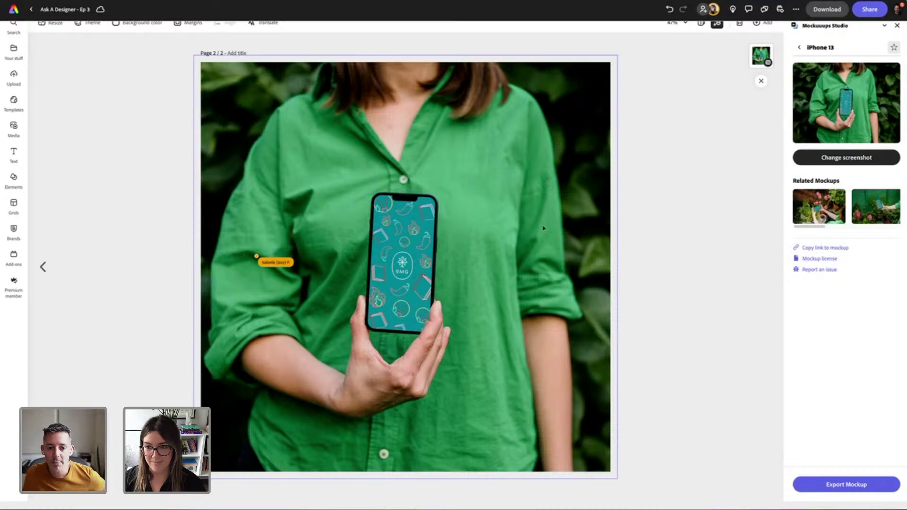
pyautogui.click(43, 267)
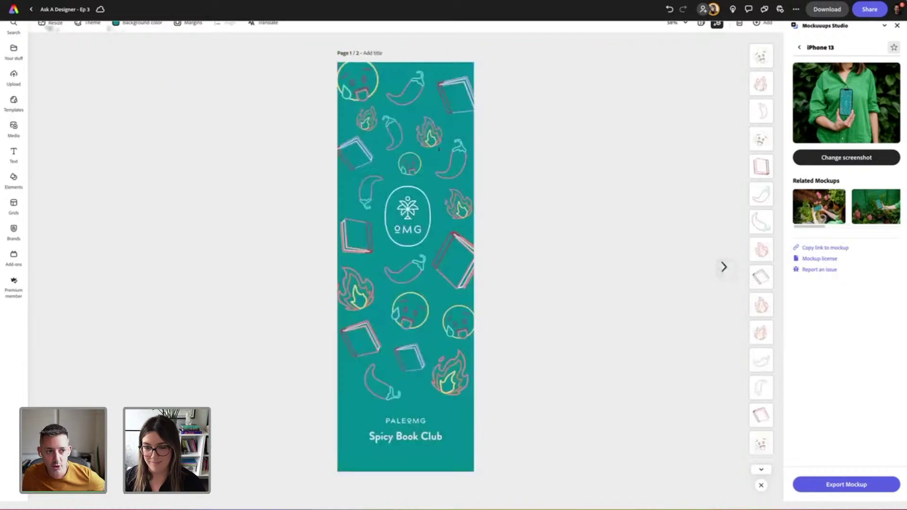
pyautogui.click(52, 22)
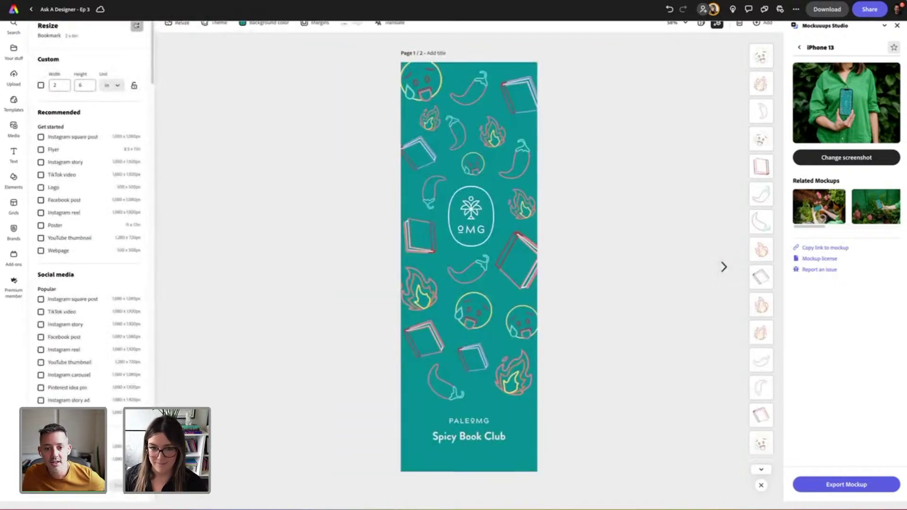
pyautogui.click(136, 26)
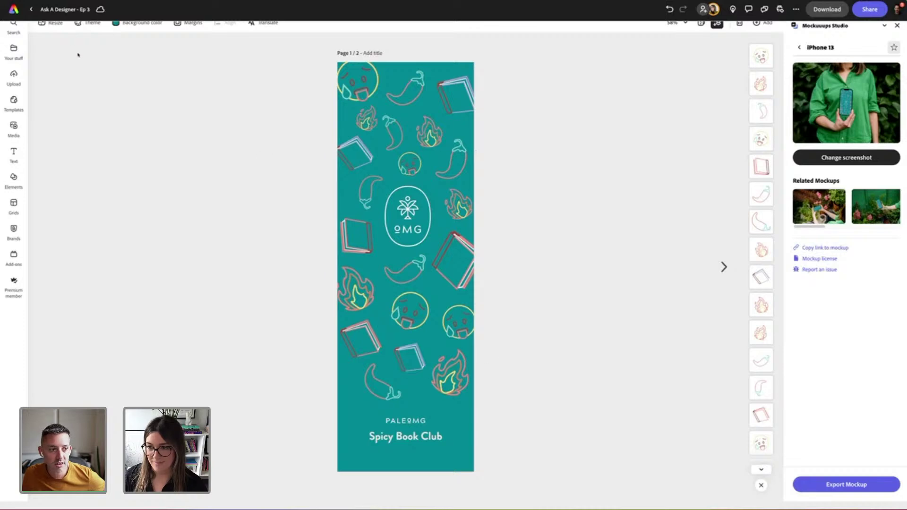
pyautogui.click(52, 22)
pyautogui.scroll(-5, 90, 227)
pyautogui.scroll(-5, 90, 231)
pyautogui.scroll(2, 59, 153)
pyautogui.scroll(5, 59, 153)
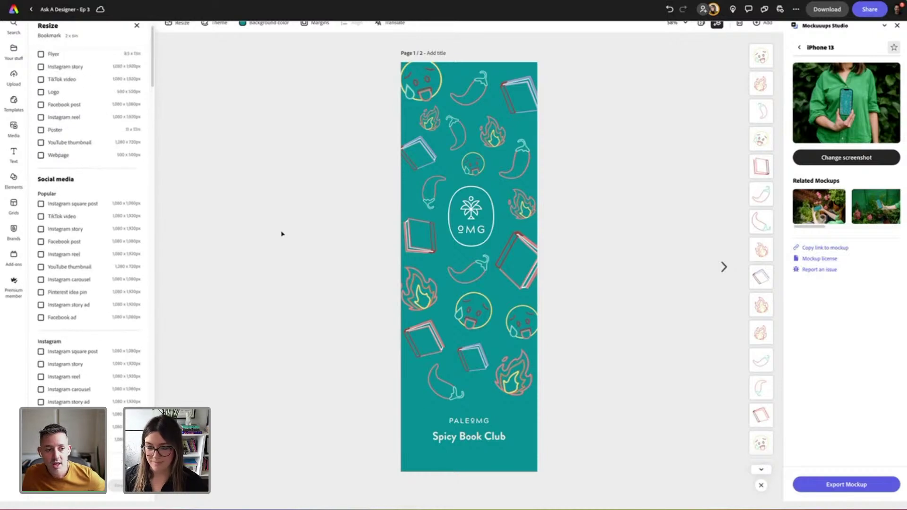
pyautogui.click(136, 25)
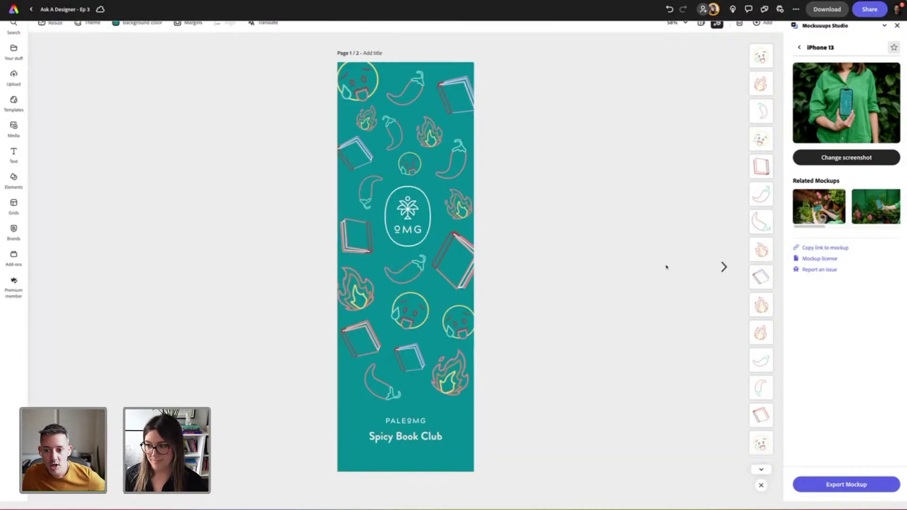
# Insert the related garden iPhone 13 mockup at Medium size on page 2 and replace the page background with it
pyautogui.click(719, 267)
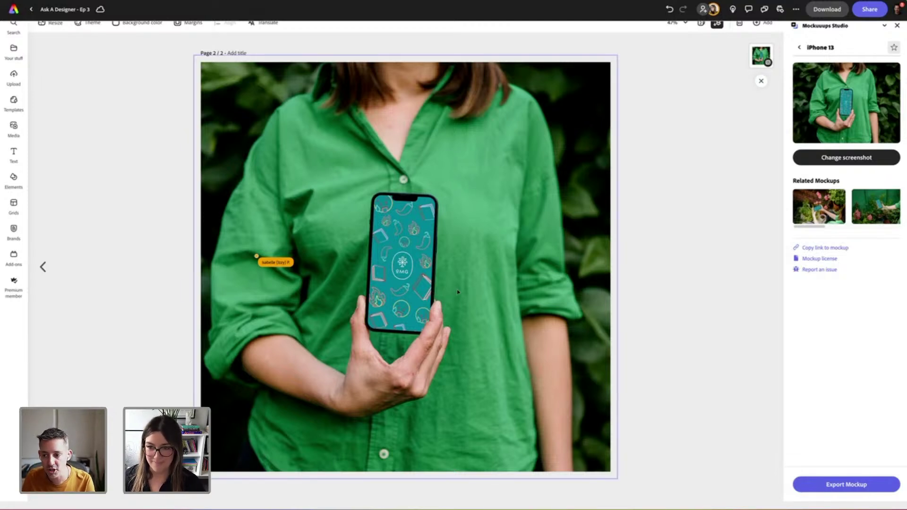
pyautogui.click(816, 207)
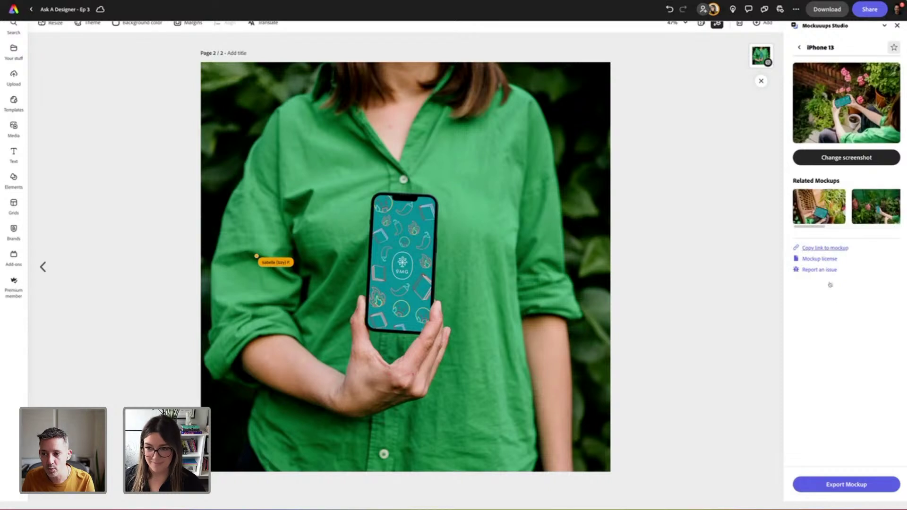
pyautogui.click(848, 485)
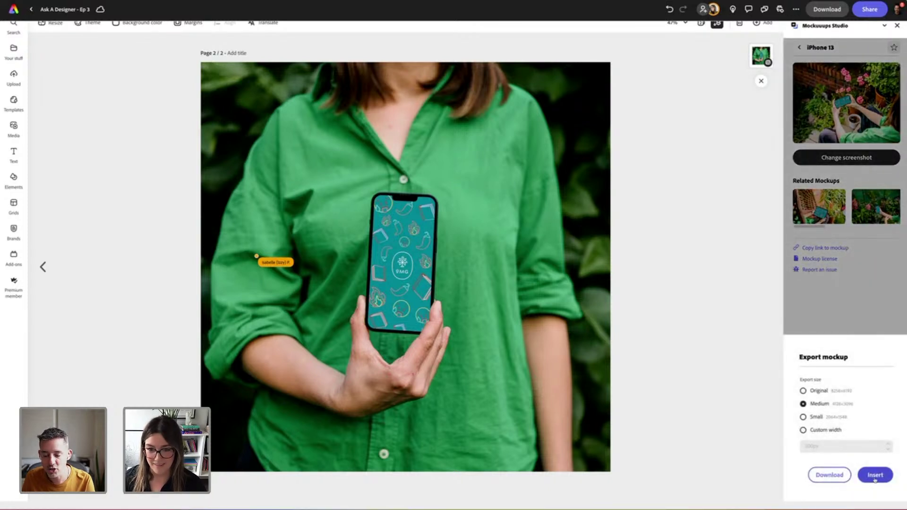
pyautogui.click(875, 475)
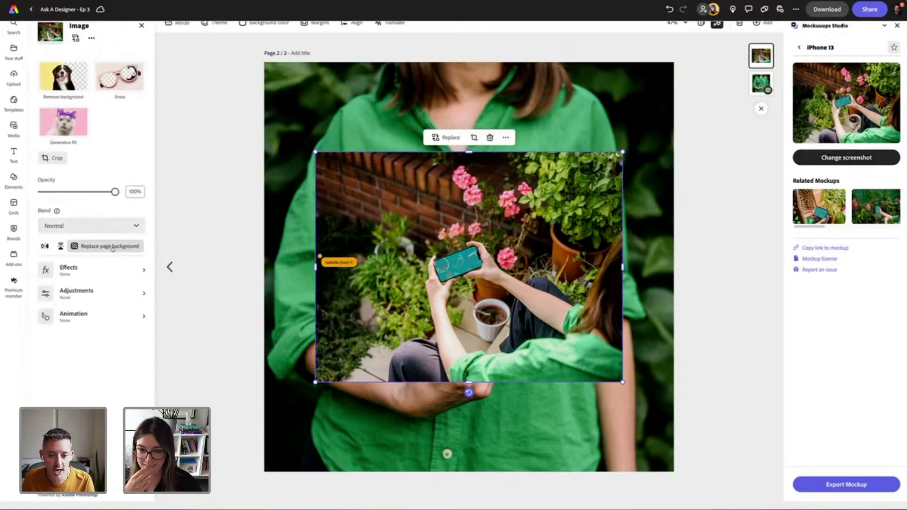
pyautogui.click(112, 247)
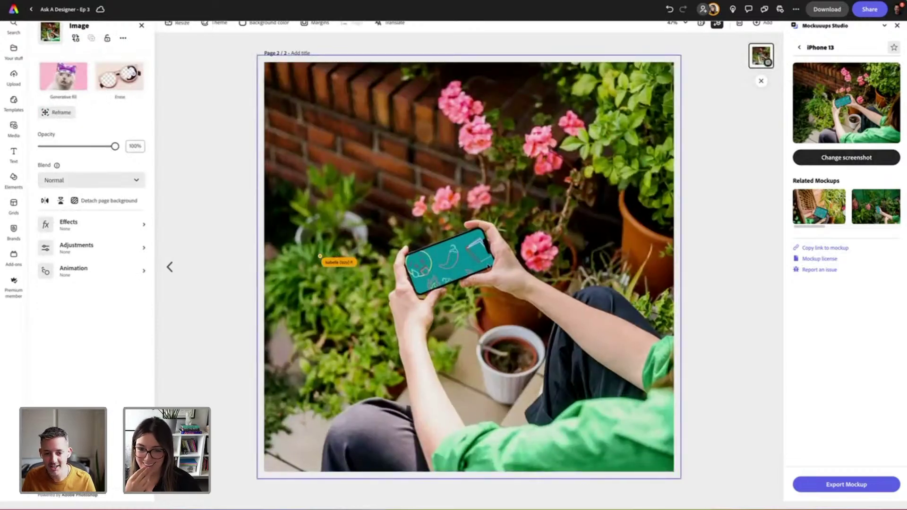
# Delete the garden mockup background and undo back to the green-shirt mockup on page 2
pyautogui.press('Delete')
pyautogui.hotkey('ctrl', 'z')
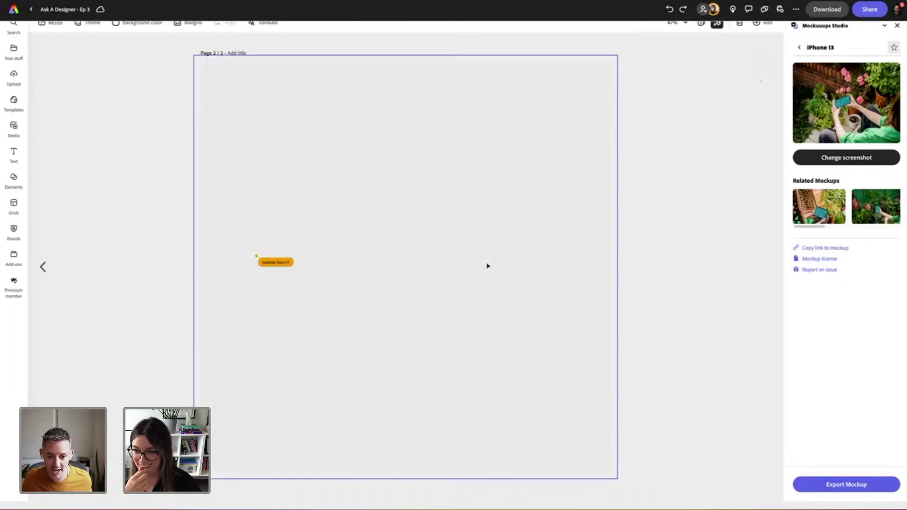
pyautogui.hotkey('ctrl', 'z')
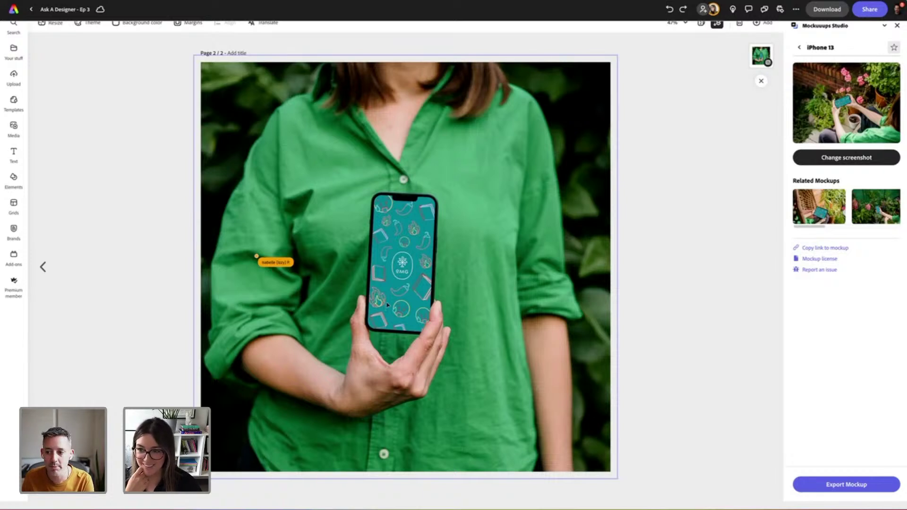
# Insert the related iPhone 13 mockup of an arm against ivy leaves at Medium size on page 2 and replace the page background with it
pyautogui.hscroll(3, 845, 207)
pyautogui.hscroll(3, 836, 214)
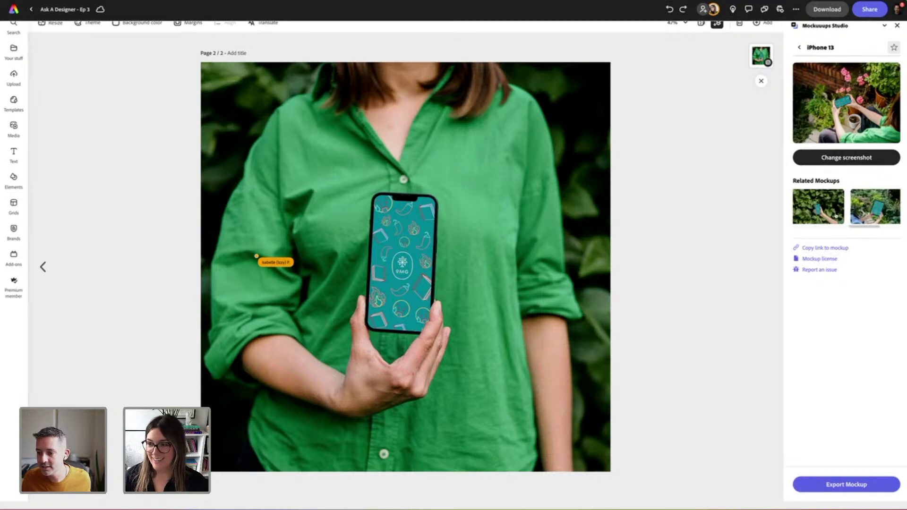
pyautogui.click(815, 214)
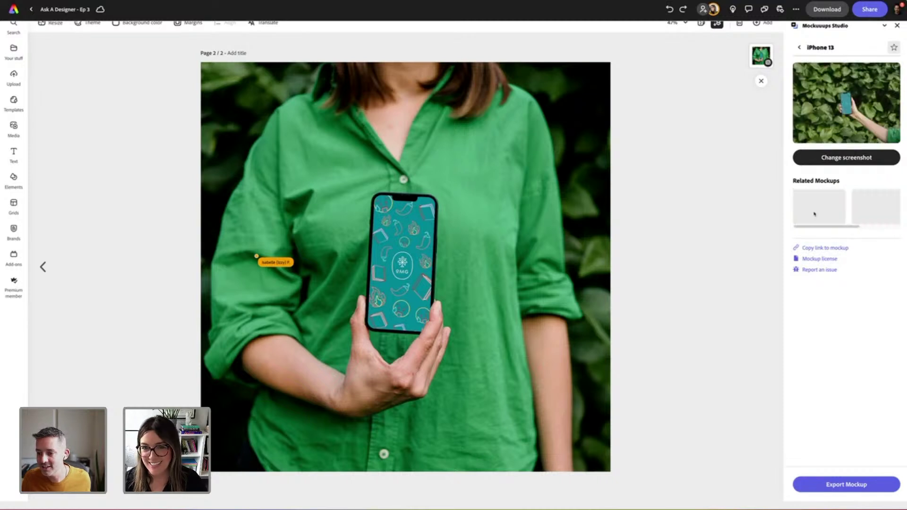
pyautogui.click(830, 486)
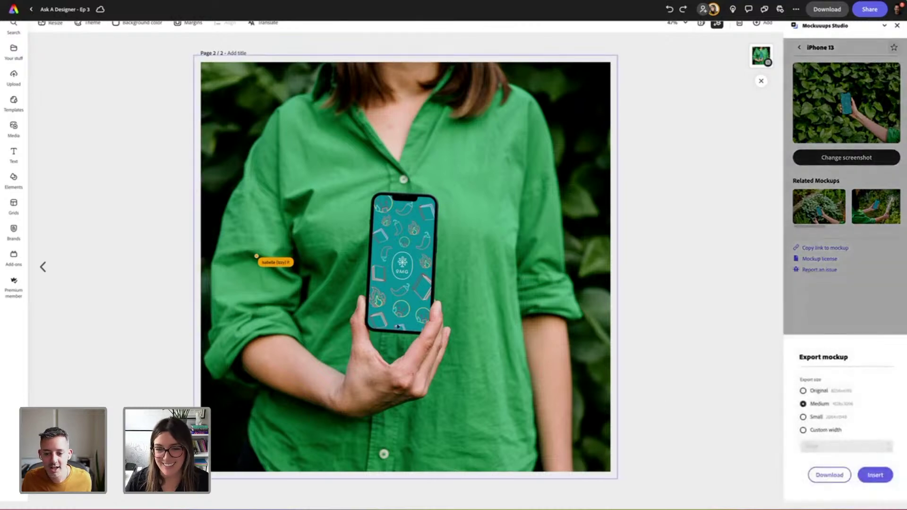
pyautogui.click(875, 475)
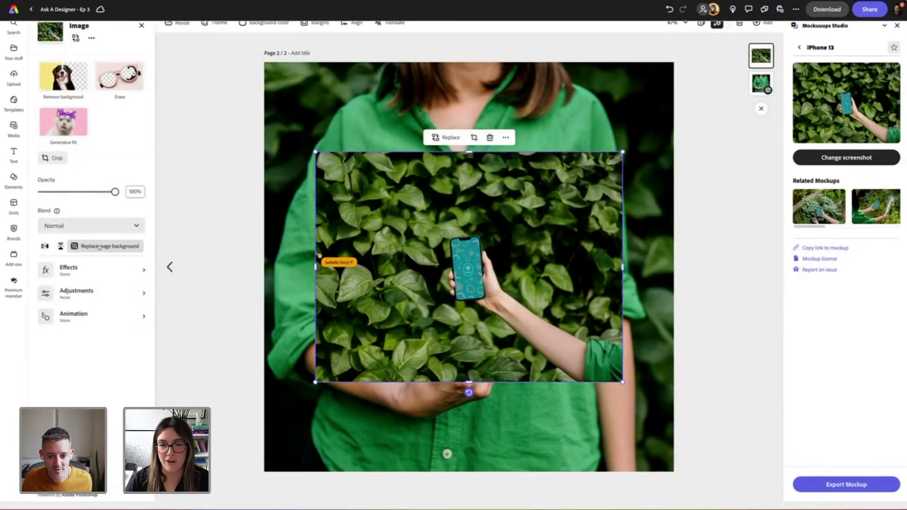
pyautogui.click(98, 246)
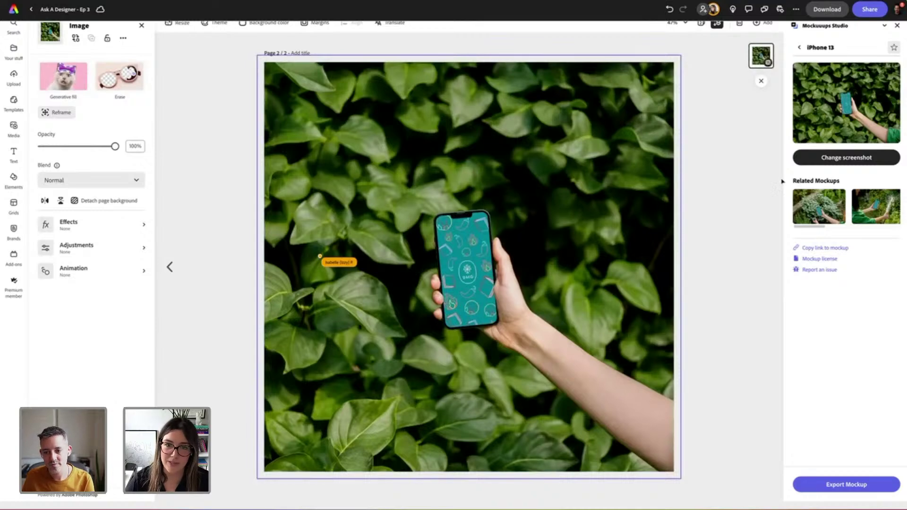
pyautogui.click(740, 155)
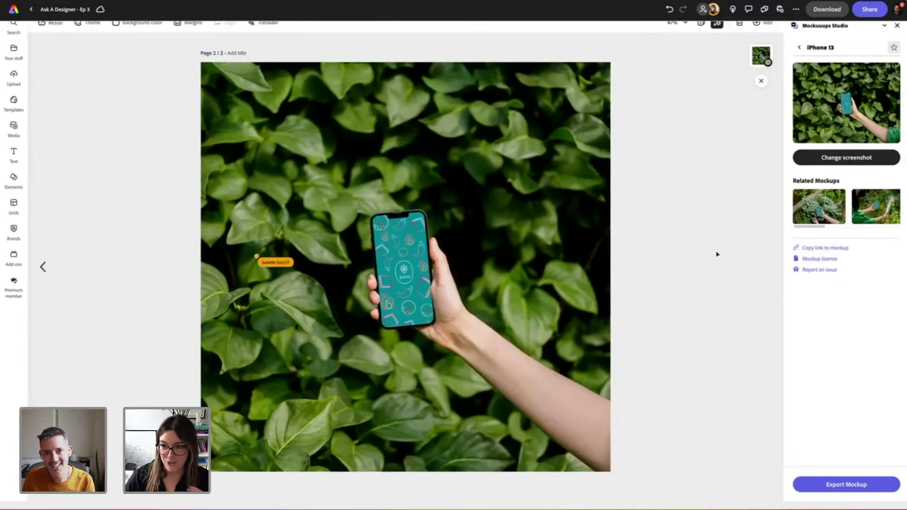
# Return to the featured mockups and look through the categories from Isometric to Sports
pyautogui.click(799, 47)
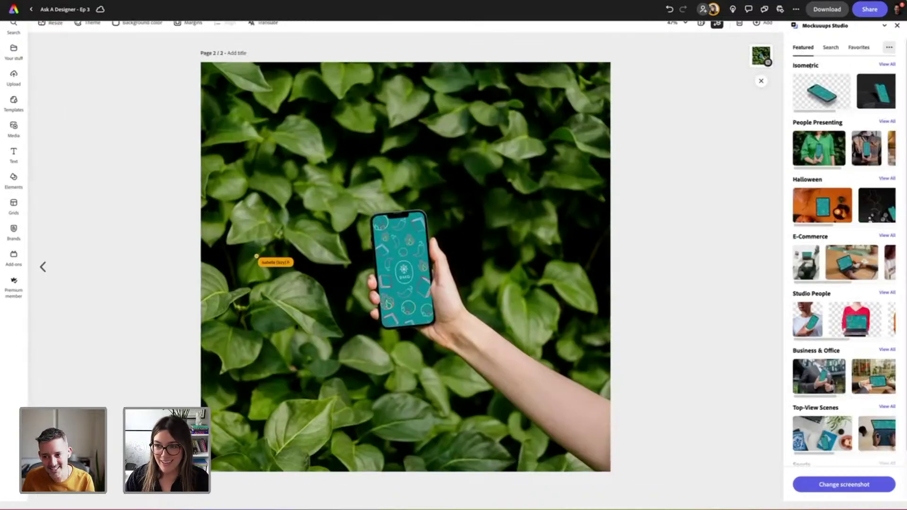
pyautogui.scroll(-2, 830, 127)
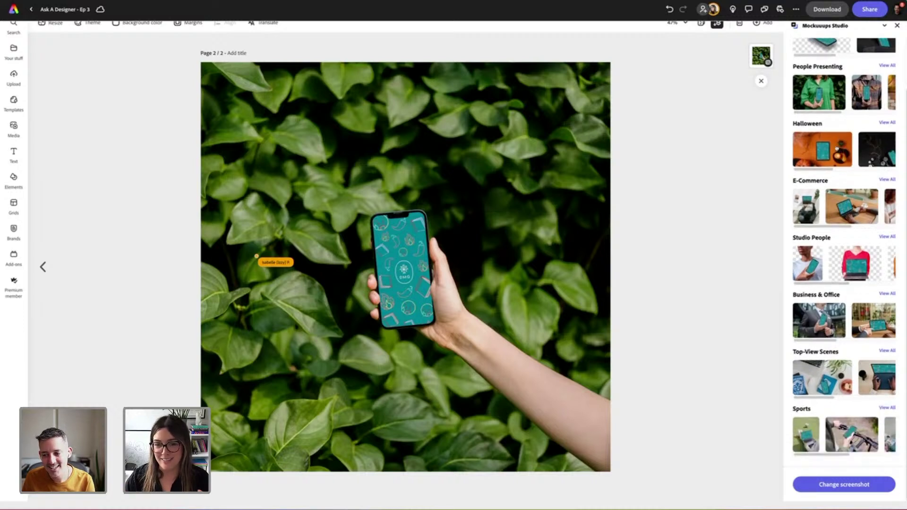
pyautogui.scroll(2, 836, 148)
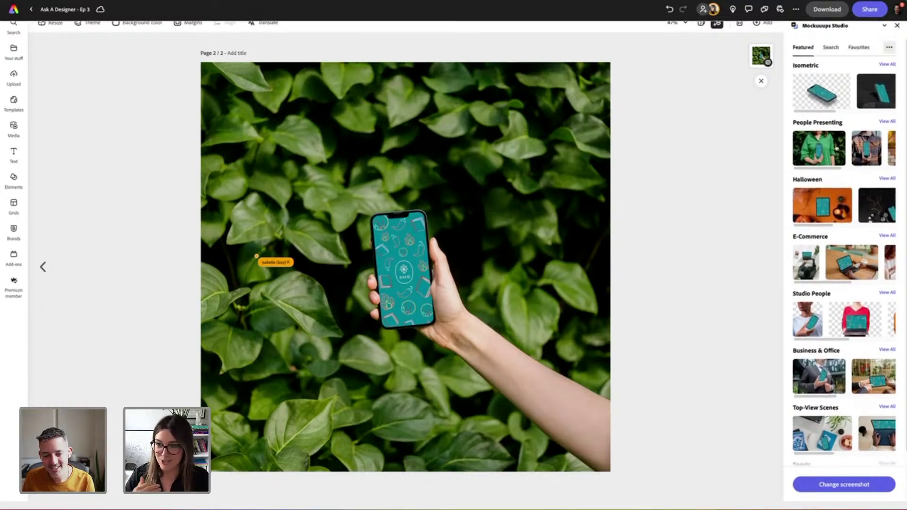
pyautogui.scroll(-2, 836, 157)
pyautogui.scroll(2, 836, 164)
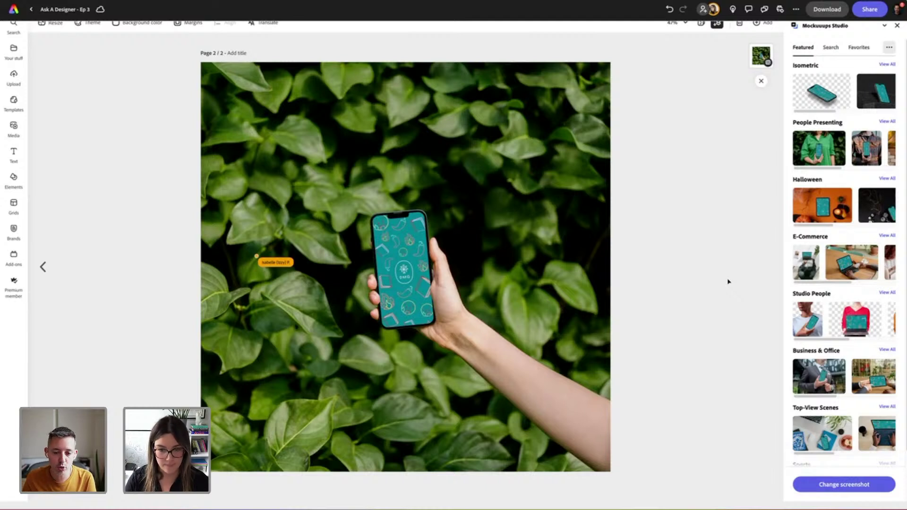
# Open the Color Blindness Simulator add-on and compare the page 2 mockup in normal and Protanomaly vision
pyautogui.click(14, 256)
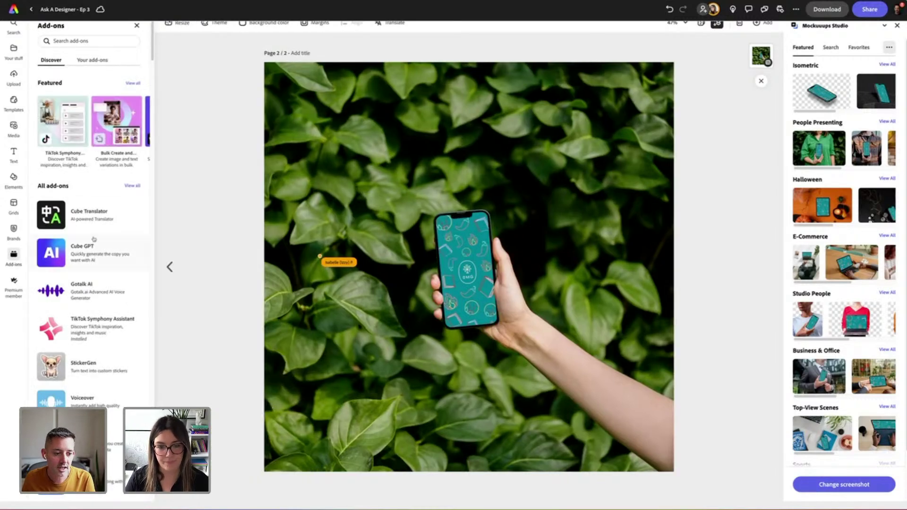
pyautogui.scroll(-15, 82, 246)
pyautogui.scroll(-5, 102, 225)
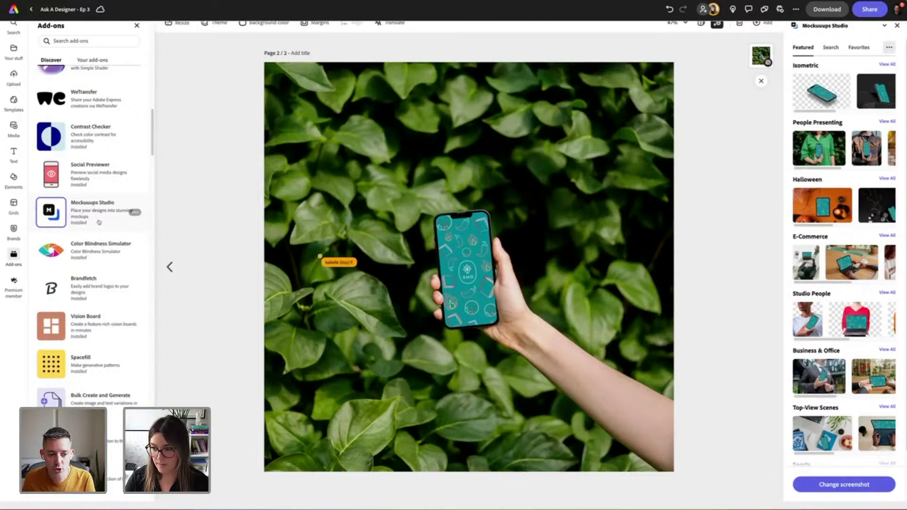
pyautogui.click(82, 257)
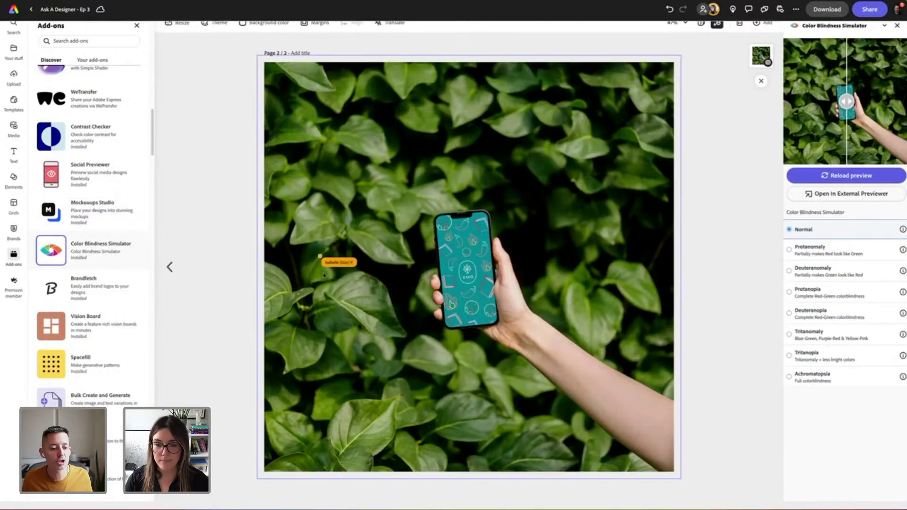
pyautogui.click(793, 252)
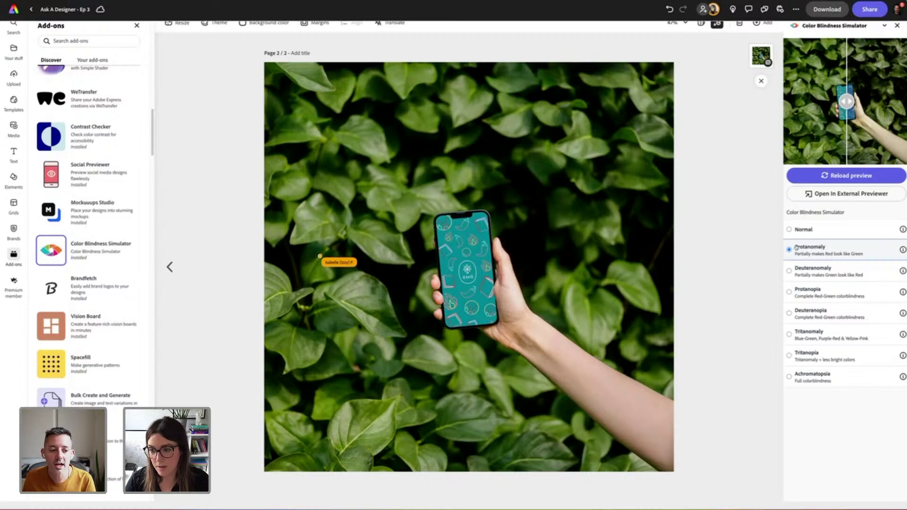
pyautogui.moveTo(846, 101); pyautogui.dragTo(875, 101)
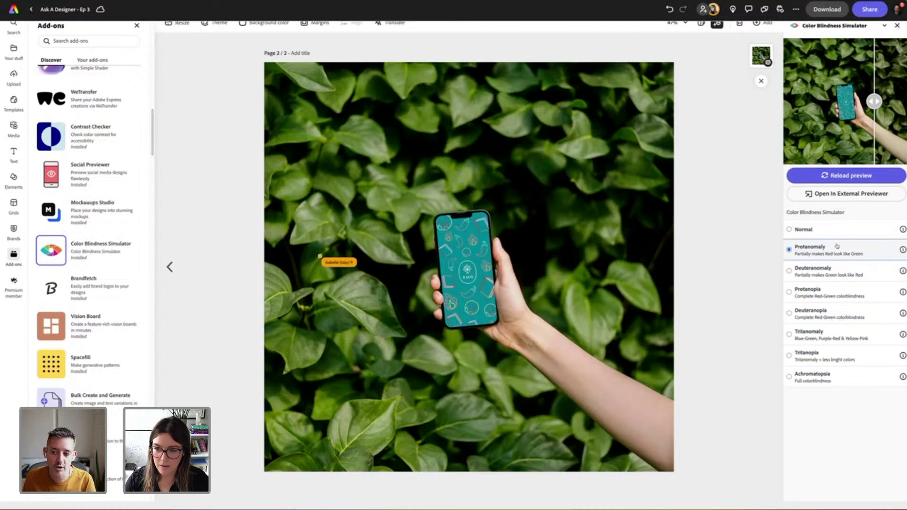
pyautogui.moveTo(874, 100); pyautogui.dragTo(839, 100)
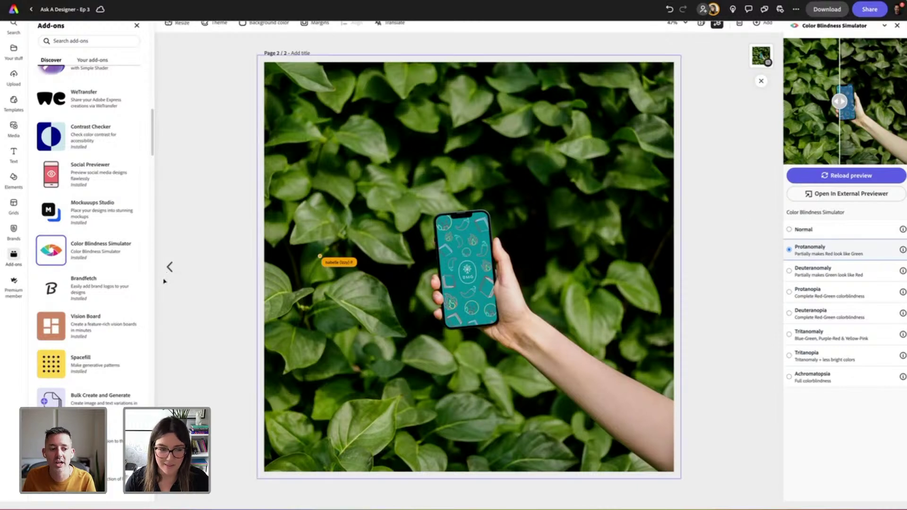
# Open the Contrast Checker add-on, examine its foreground and background color fields, results and text previews, and close it
pyautogui.scroll(3, 92, 241)
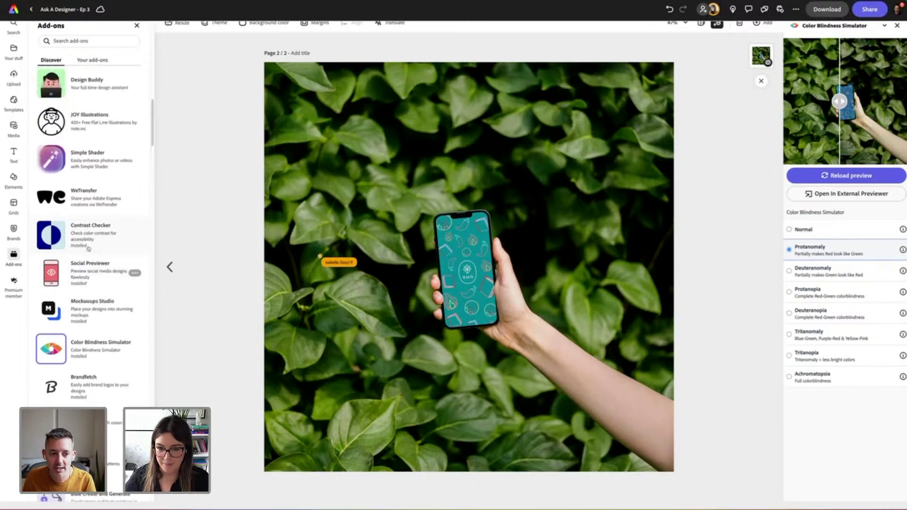
pyautogui.click(85, 243)
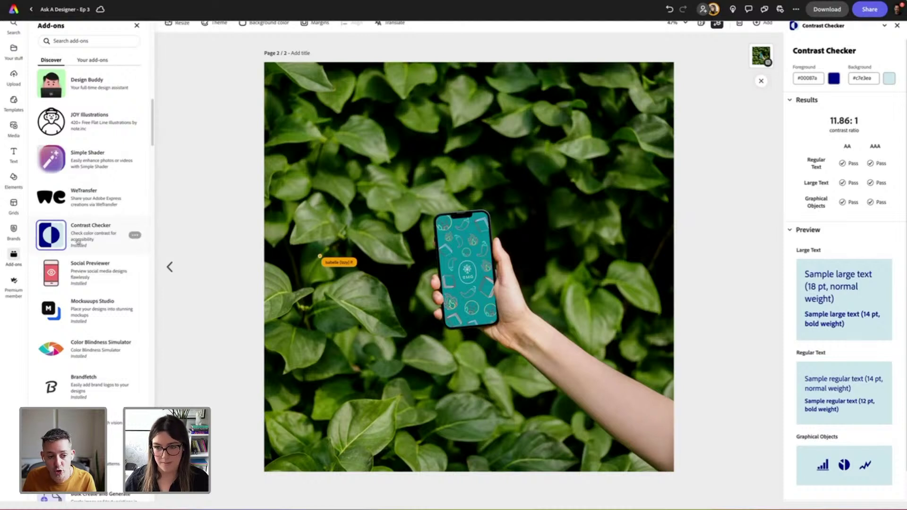
pyautogui.click(807, 79)
pyautogui.click(864, 78)
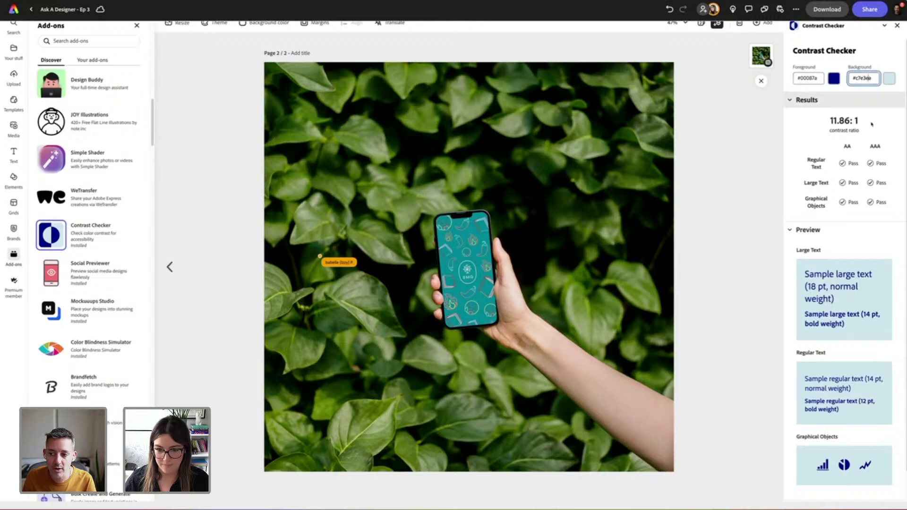
pyautogui.scroll(-1, 865, 79)
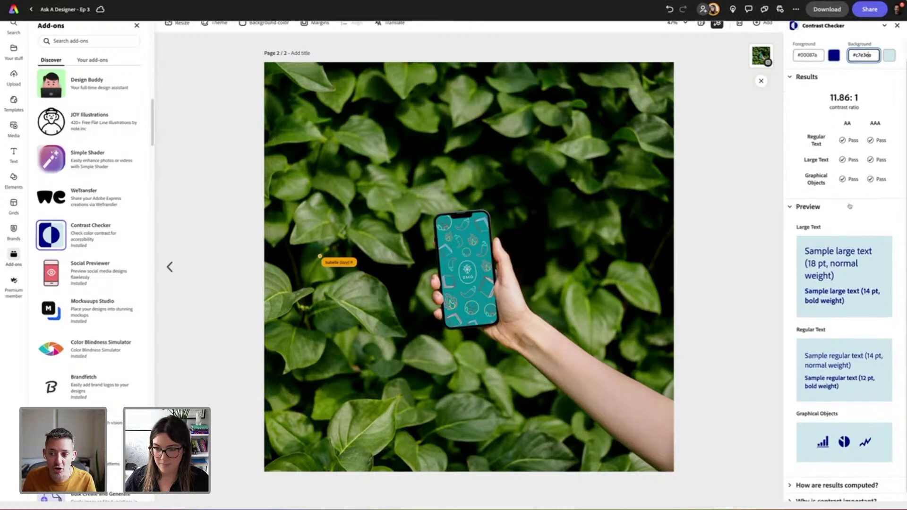
pyautogui.scroll(1, 836, 222)
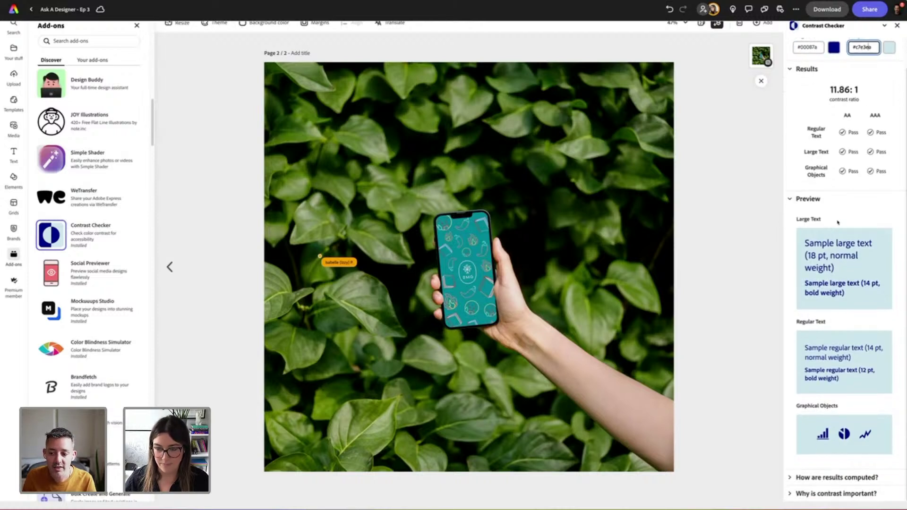
pyautogui.scroll(-1, 837, 222)
pyautogui.scroll(1, 836, 229)
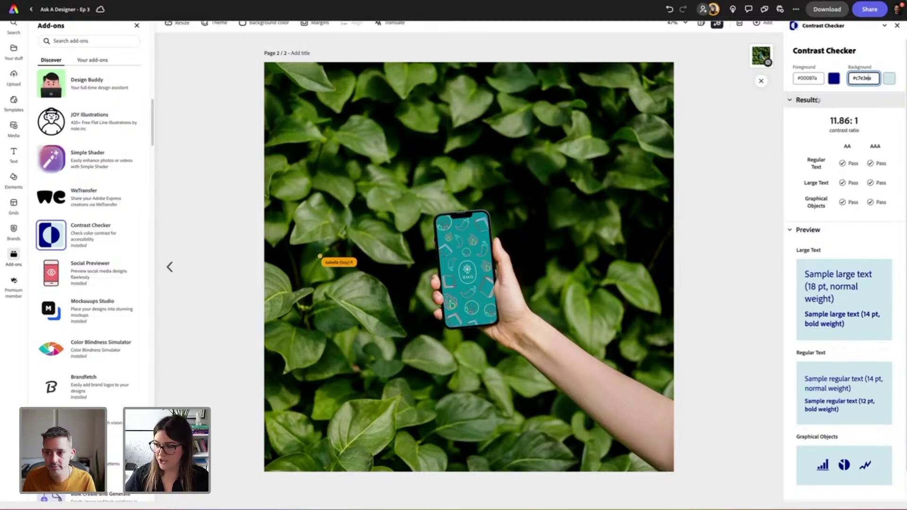
pyautogui.click(897, 26)
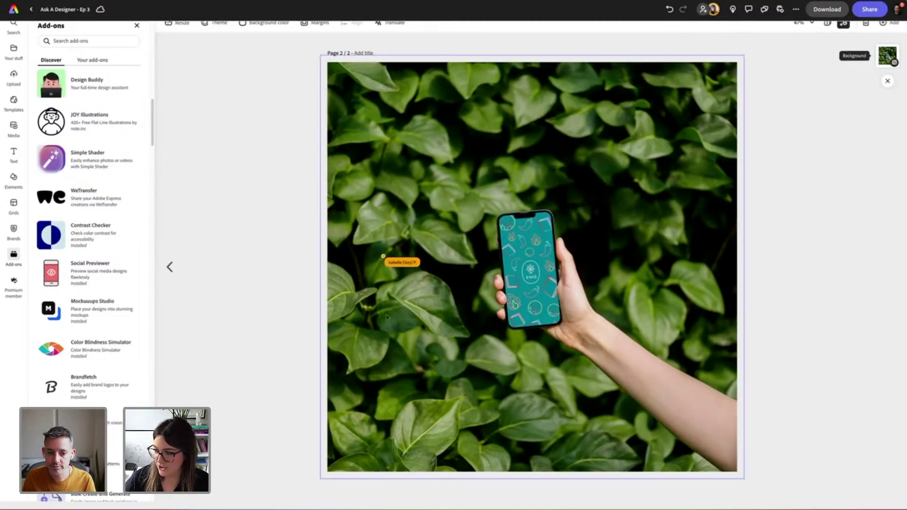
# View the Spicy Book Club graphic on page 1 without the add-ons list and return to page 2
pyautogui.click(169, 267)
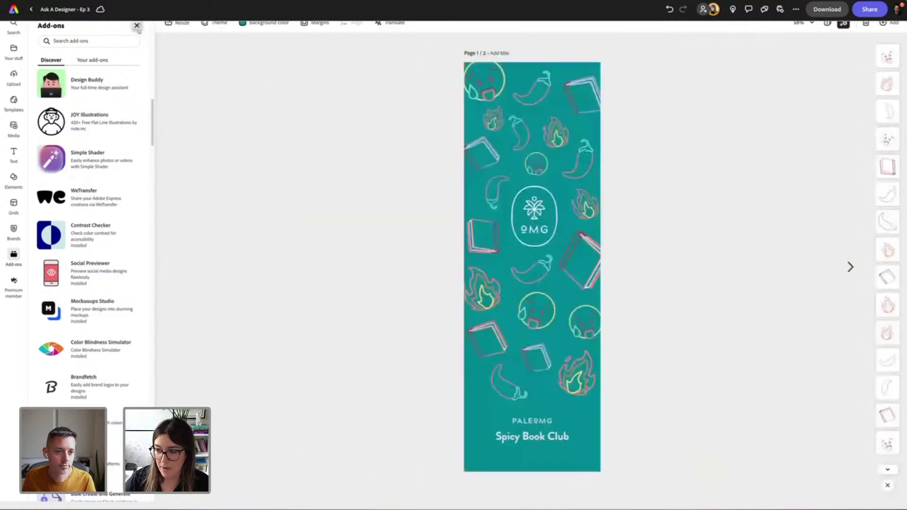
pyautogui.click(137, 25)
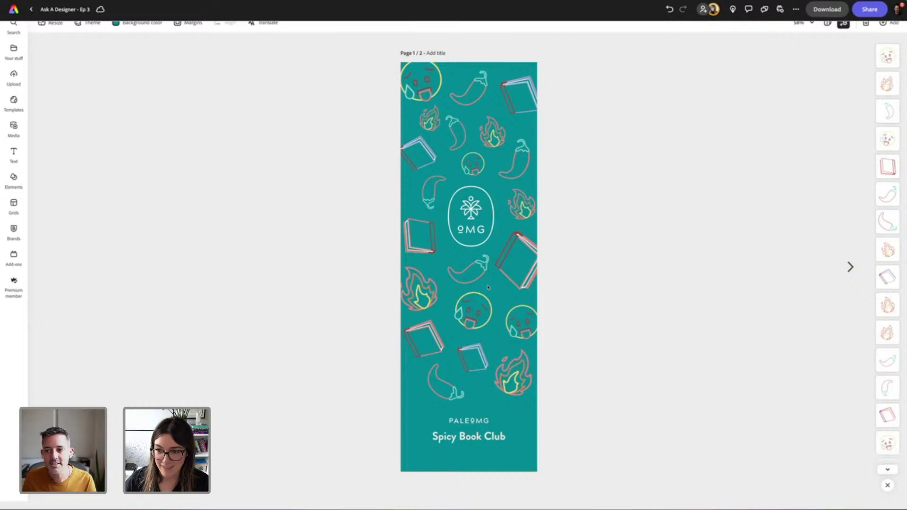
pyautogui.click(13, 257)
pyautogui.click(851, 267)
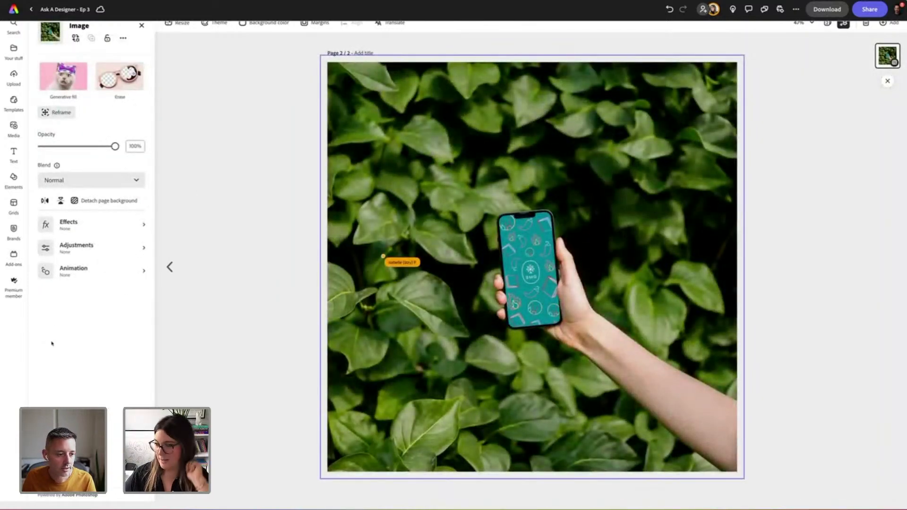
# Open Mockuuups Studio from the installed add-ons and search its mockups for CD
pyautogui.click(14, 257)
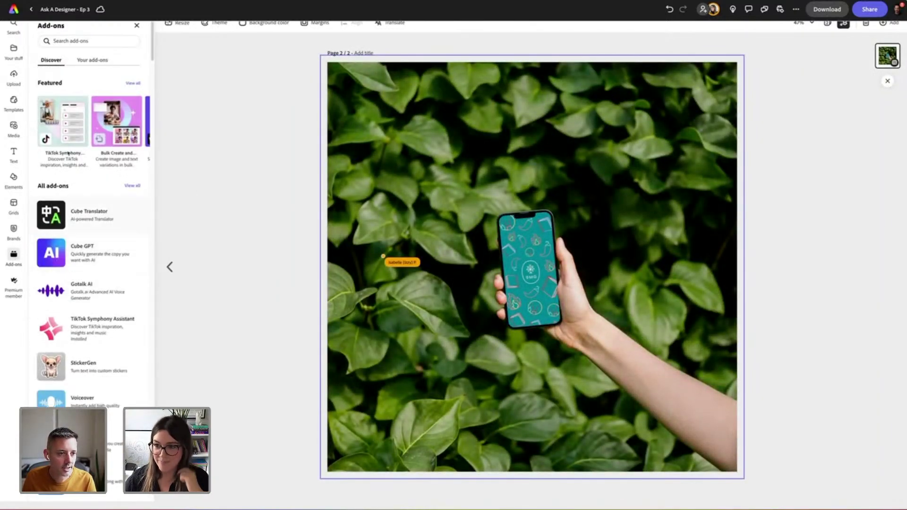
pyautogui.click(87, 63)
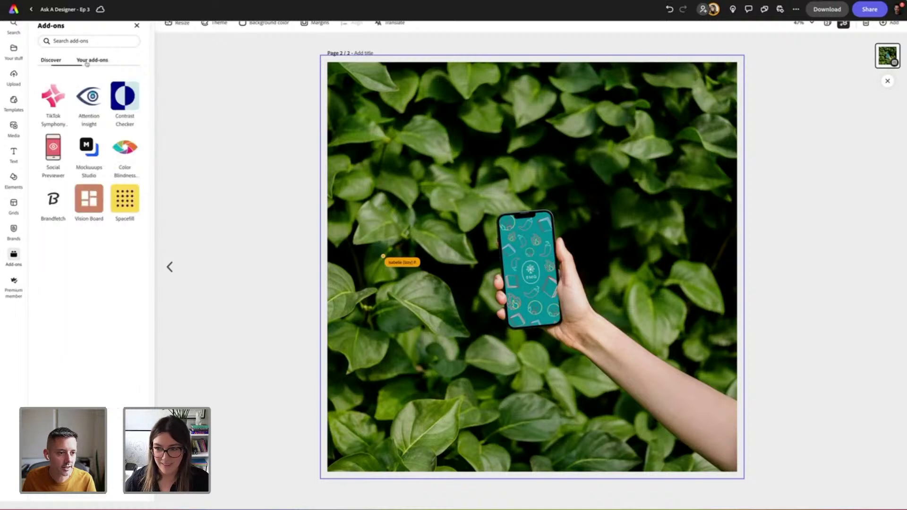
pyautogui.click(88, 151)
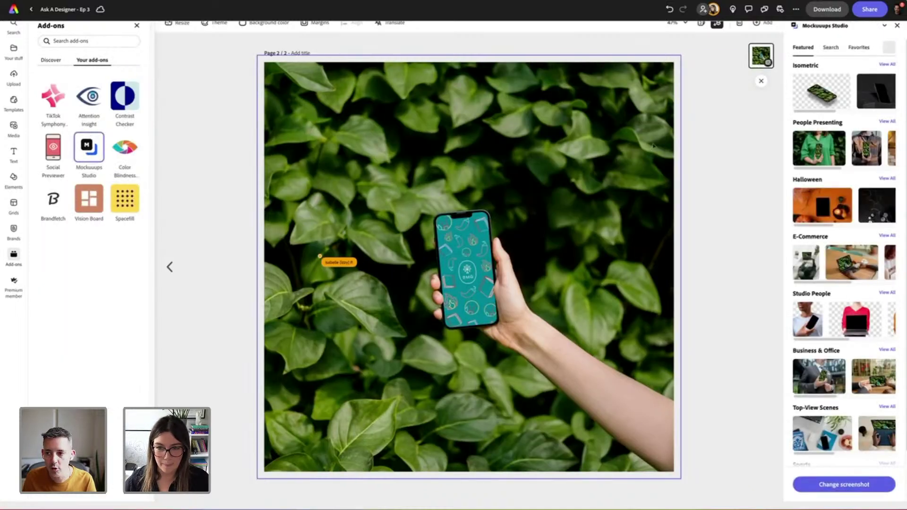
pyautogui.click(831, 53)
pyautogui.click(822, 69)
pyautogui.write('cd')
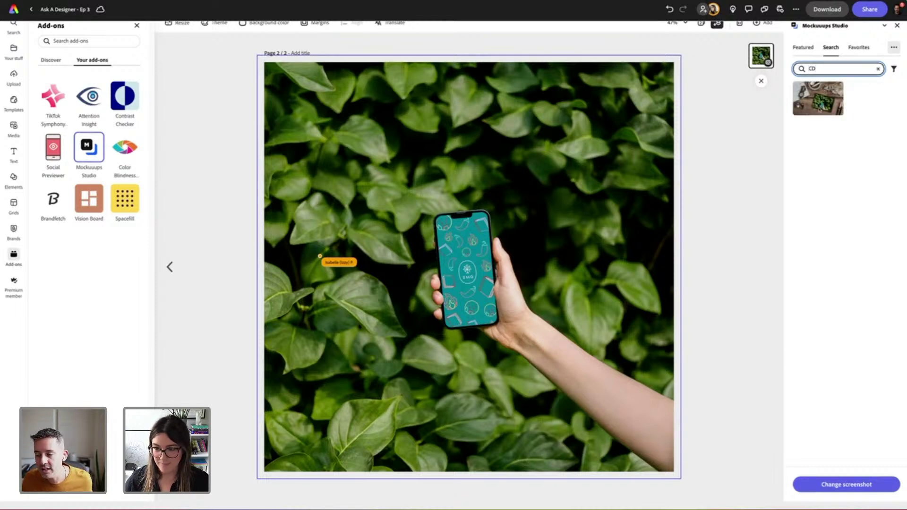
# Search the mockups for music instead, load more results and browse through them
pyautogui.press('BackSpace')
pyautogui.press('BackSpace')
pyautogui.write('music')
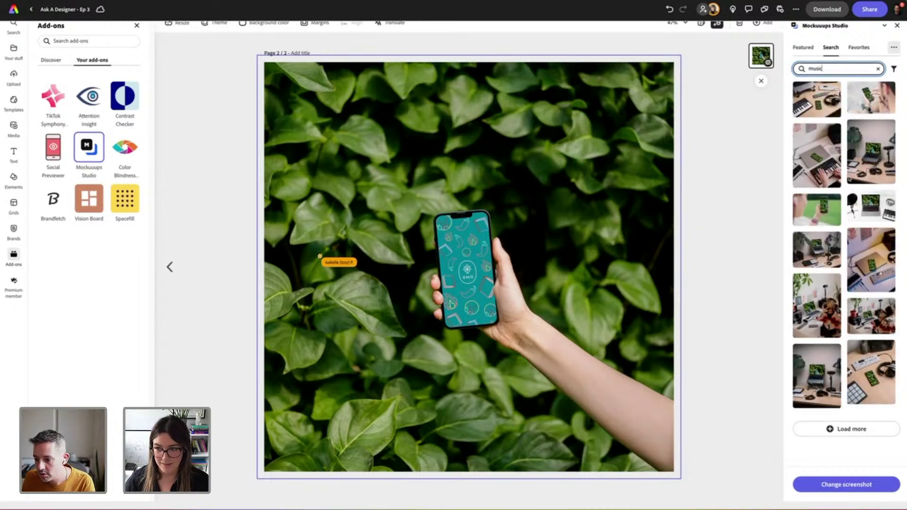
pyautogui.click(846, 429)
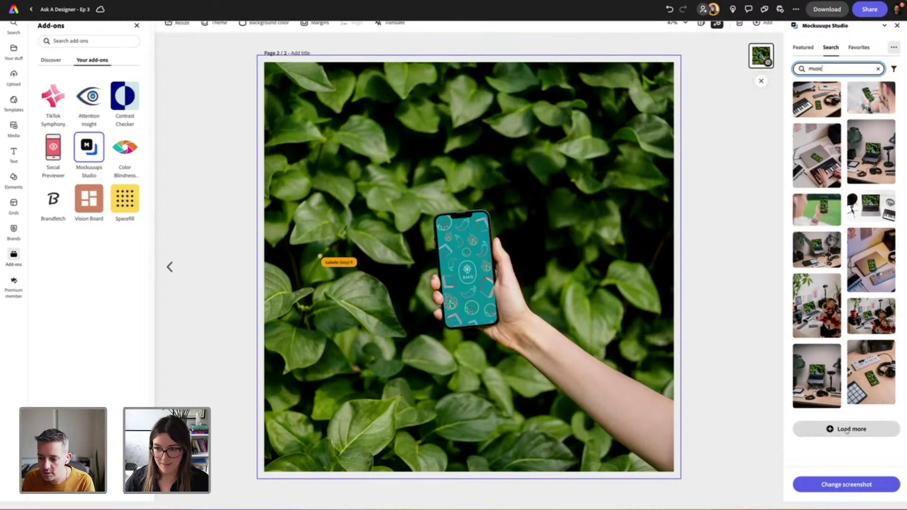
pyautogui.scroll(-4, 845, 251)
pyautogui.scroll(-5, 845, 251)
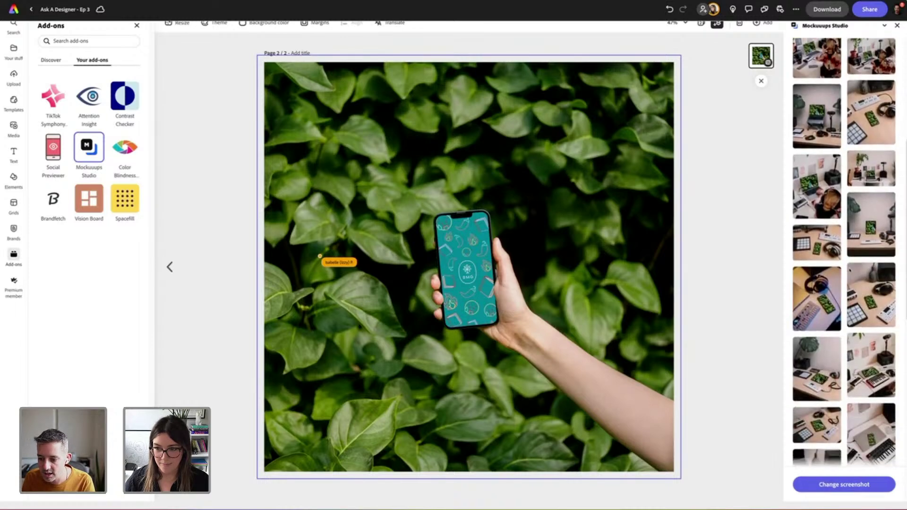
pyautogui.scroll(-5, 848, 267)
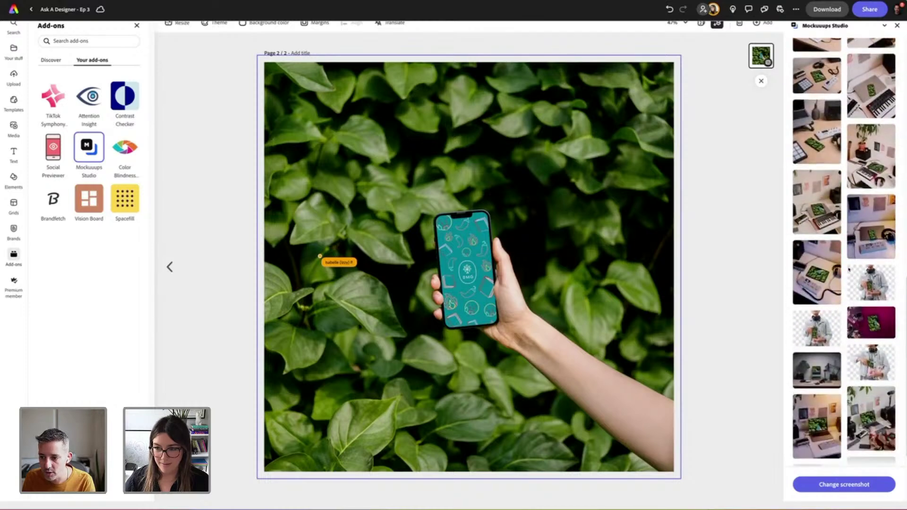
pyautogui.scroll(-1, 847, 268)
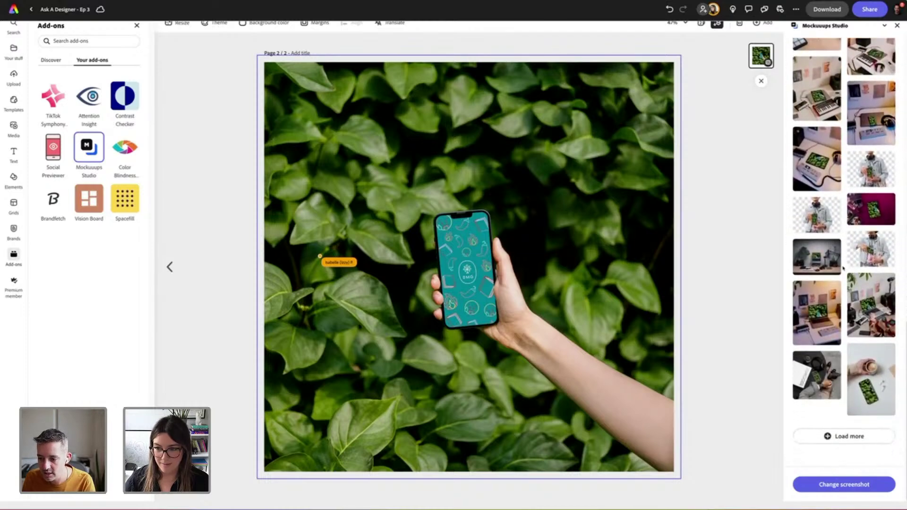
# Look through the remaining music mockups and the featured mockup categories in Mockuuups Studio, and close the add-on
pyautogui.scroll(-5, 843, 268)
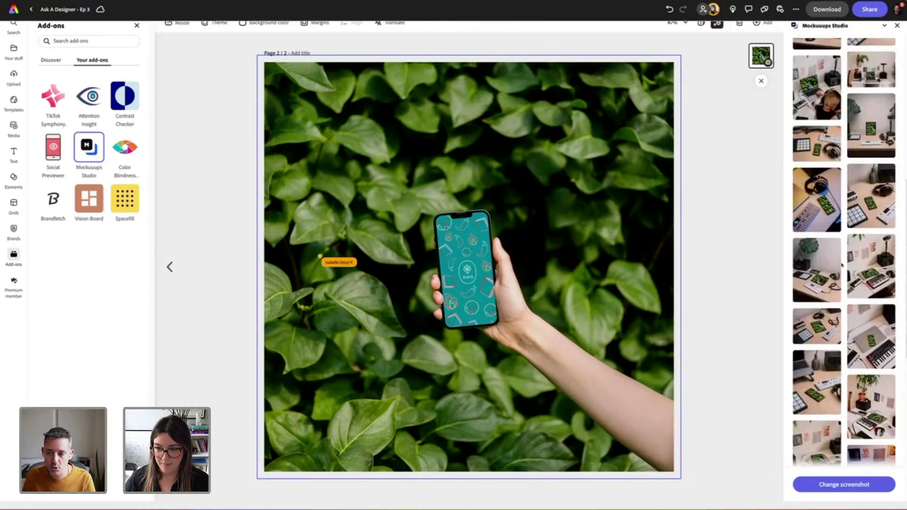
pyautogui.scroll(2, 845, 267)
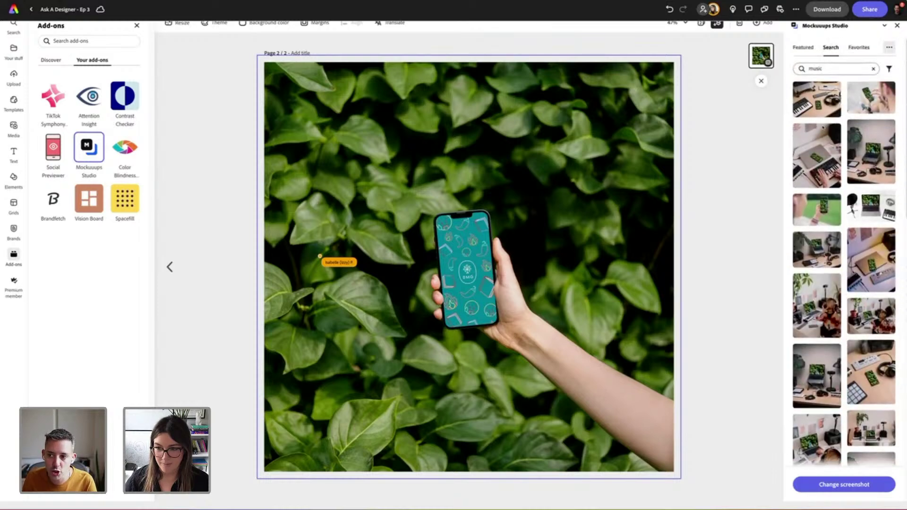
pyautogui.click(798, 48)
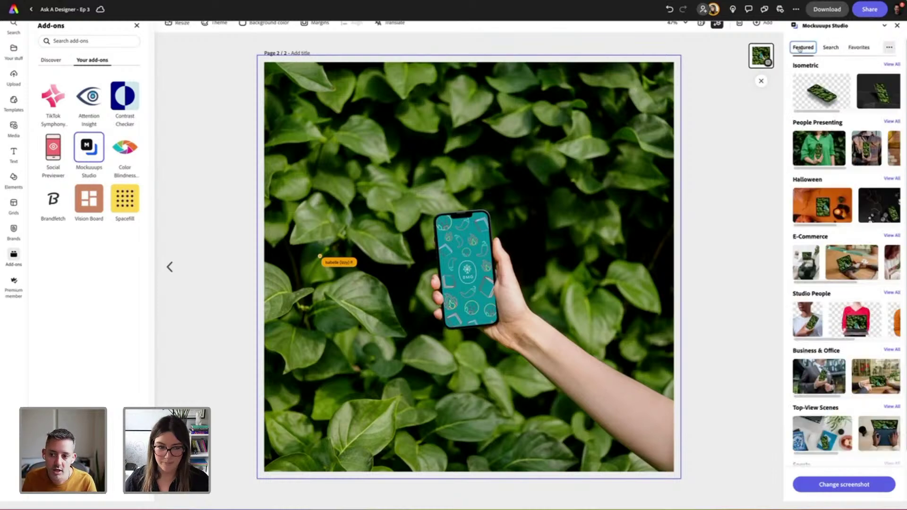
pyautogui.scroll(-1, 846, 47)
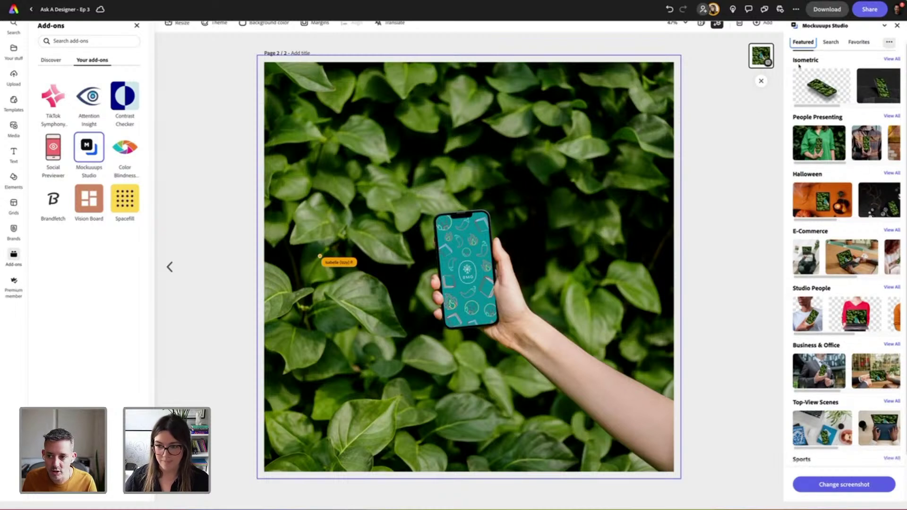
pyautogui.scroll(-2, 826, 209)
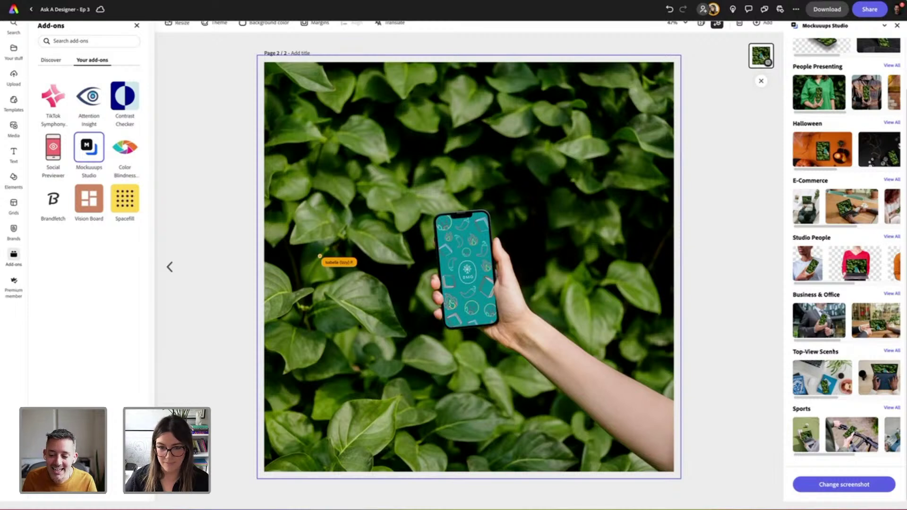
pyautogui.scroll(2, 833, 351)
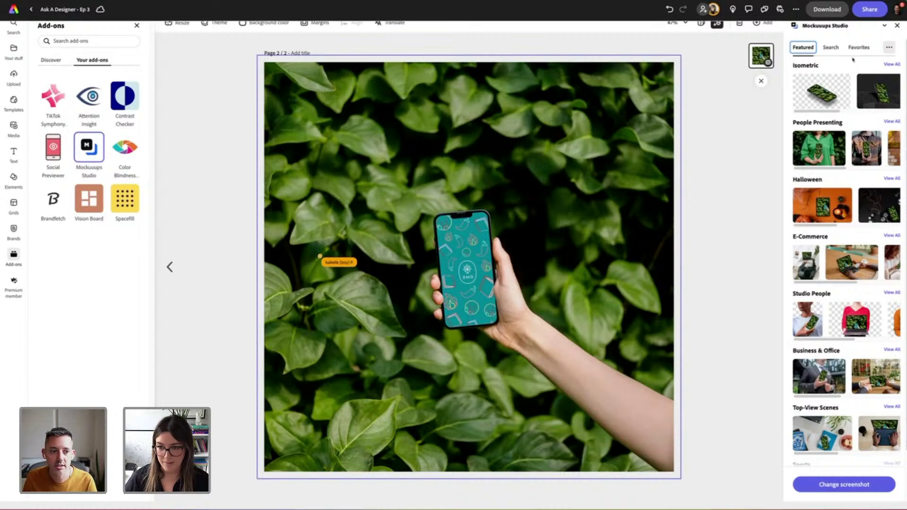
pyautogui.click(896, 26)
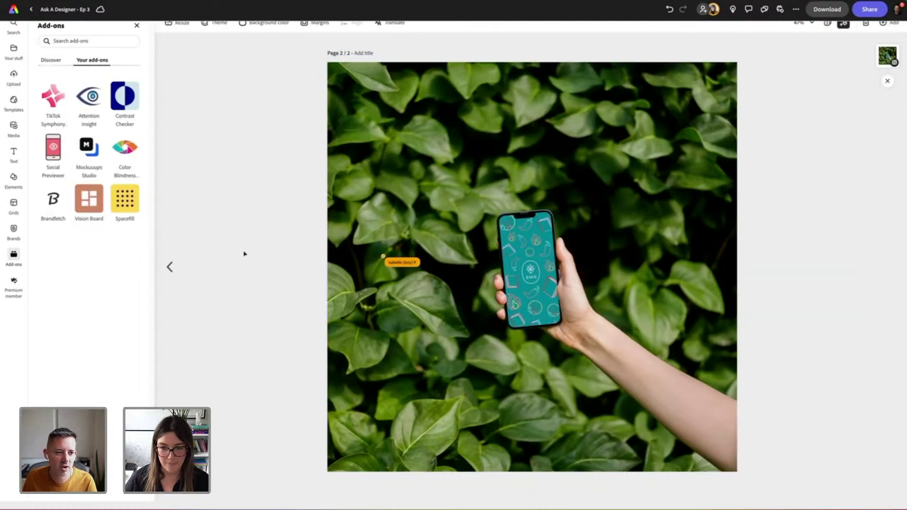
# Add a blank third page after the phone mockup page and open it for editing
pyautogui.click(137, 26)
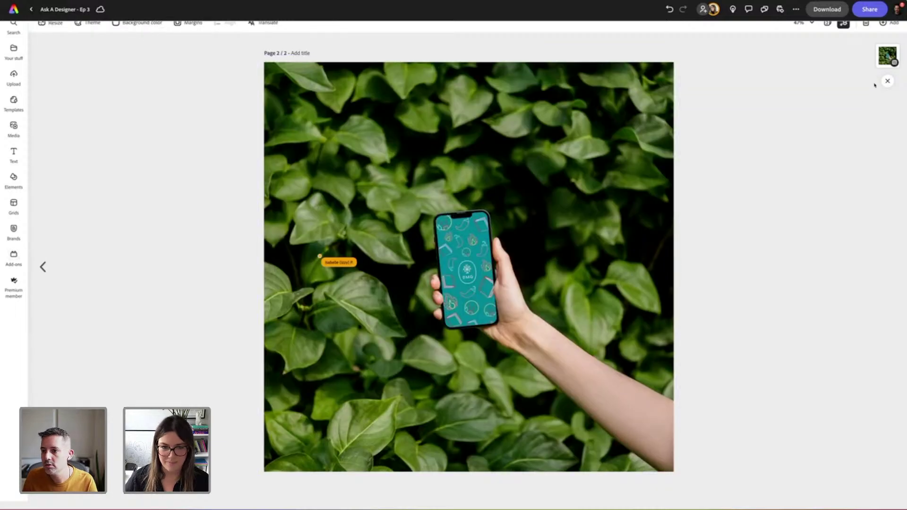
pyautogui.click(887, 55)
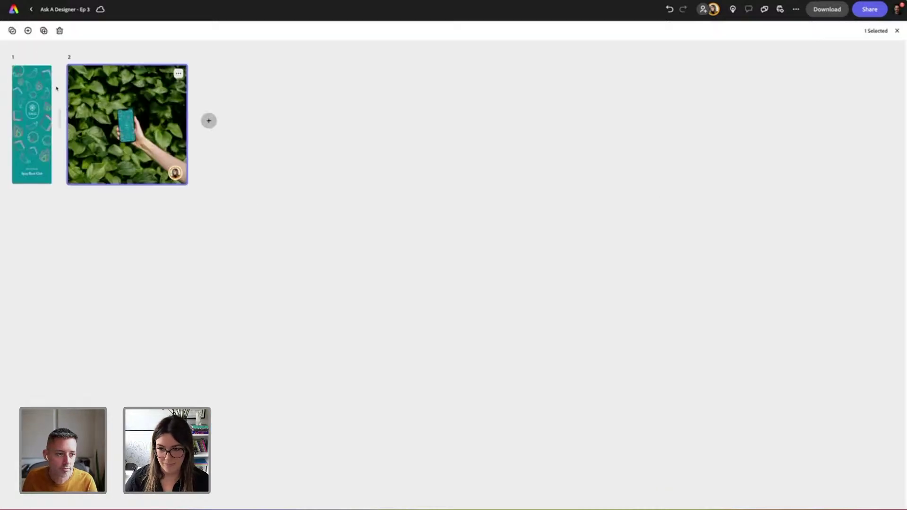
pyautogui.click(209, 122)
pyautogui.doubleClick(263, 127)
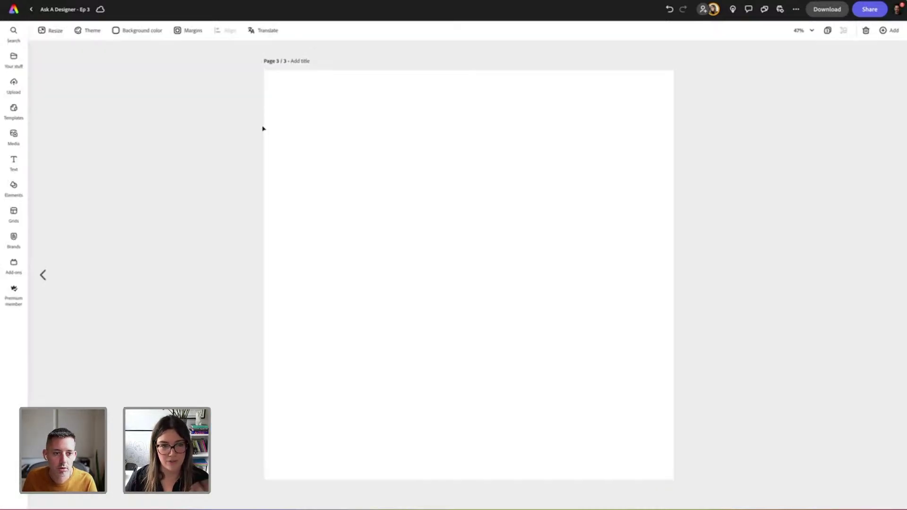
# Resize the new page to a custom size of 5 in wide by 7 in high
pyautogui.click(53, 30)
pyautogui.click(112, 94)
pyautogui.click(115, 123)
pyautogui.click(58, 93)
pyautogui.click(83, 93)
pyautogui.click(69, 93)
pyautogui.press('BackSpace')
pyautogui.write('5')
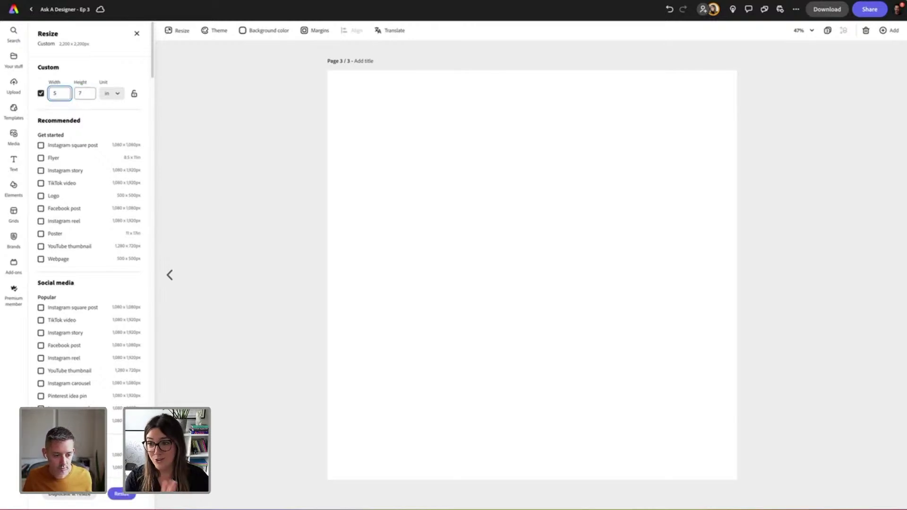
pyautogui.click(122, 494)
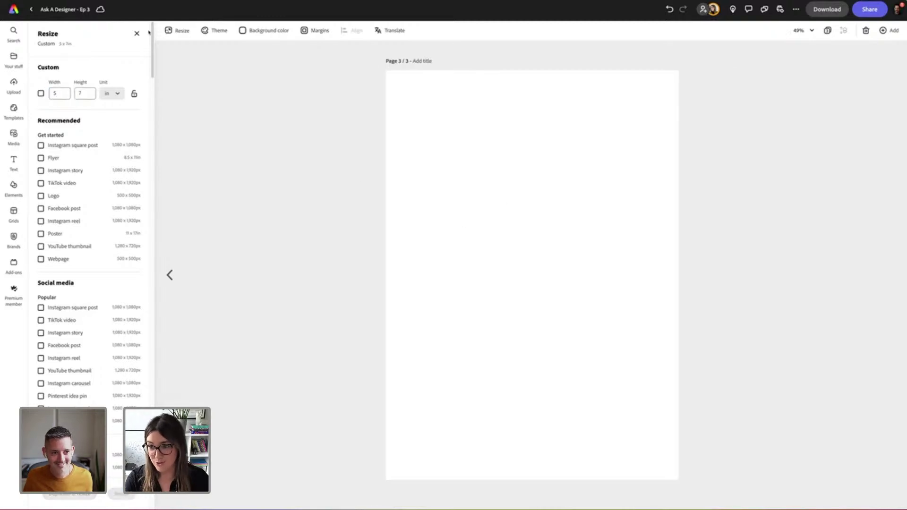
pyautogui.click(136, 33)
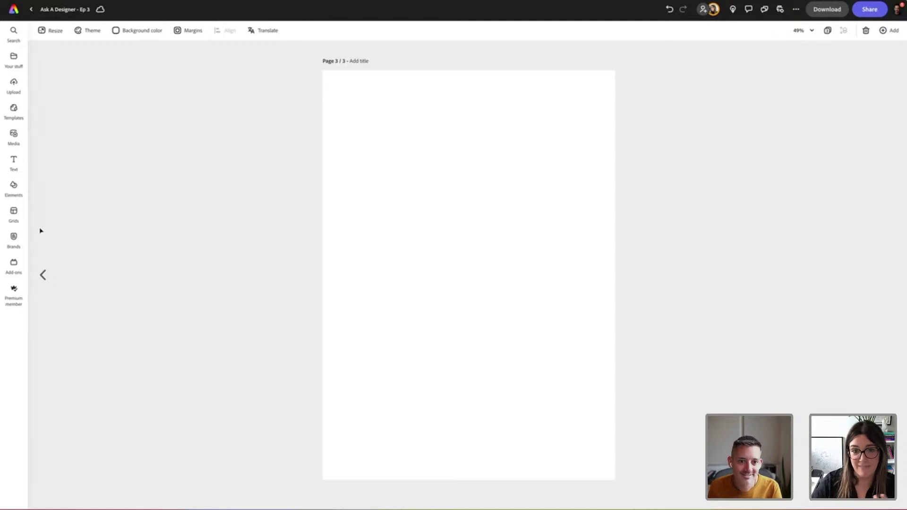
# Apply the PaleOMG brand colour palette to the page and set the background colour to the brand's teal
pyautogui.click(17, 243)
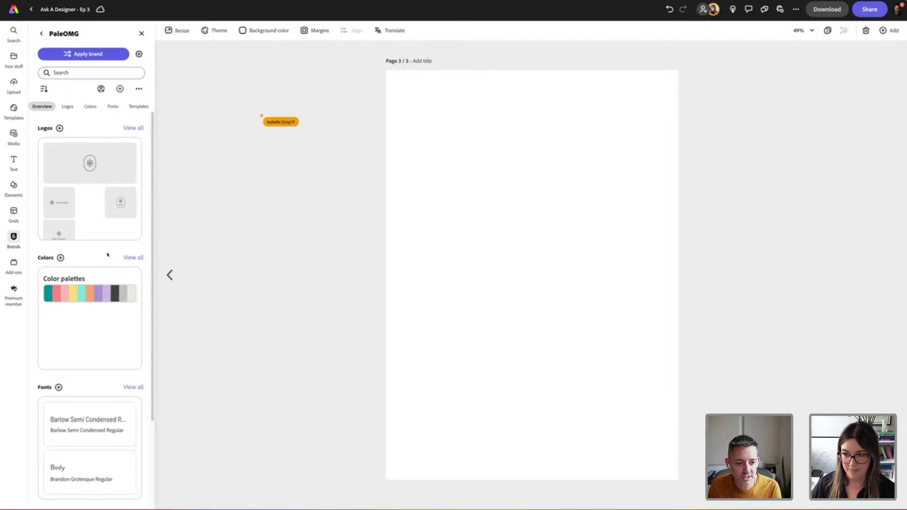
pyautogui.click(125, 258)
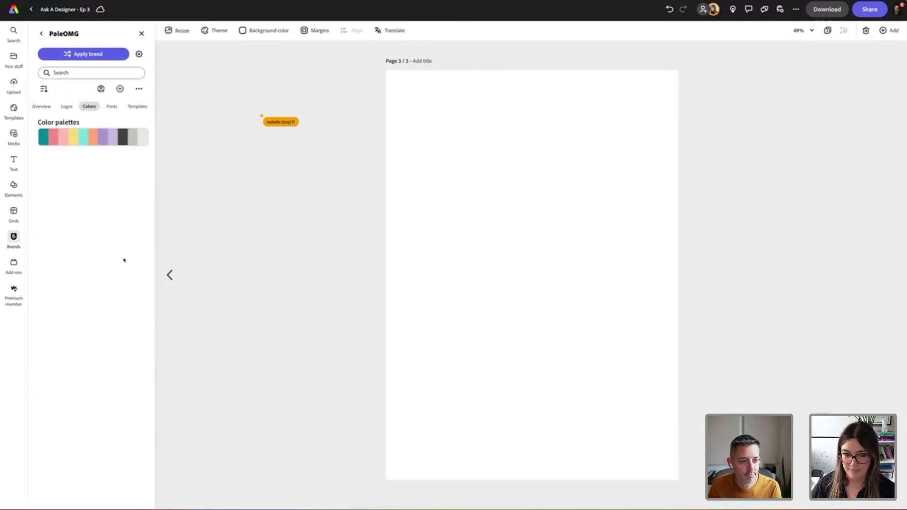
pyautogui.click(45, 141)
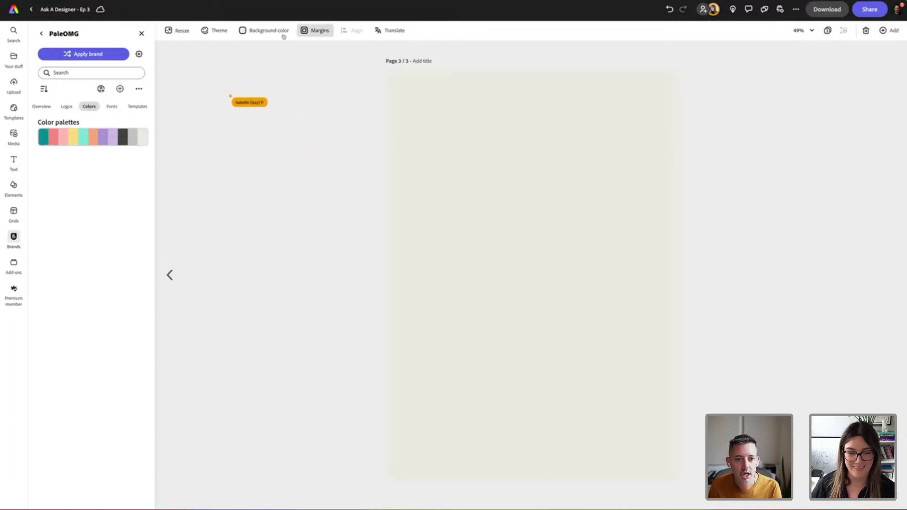
pyautogui.click(258, 31)
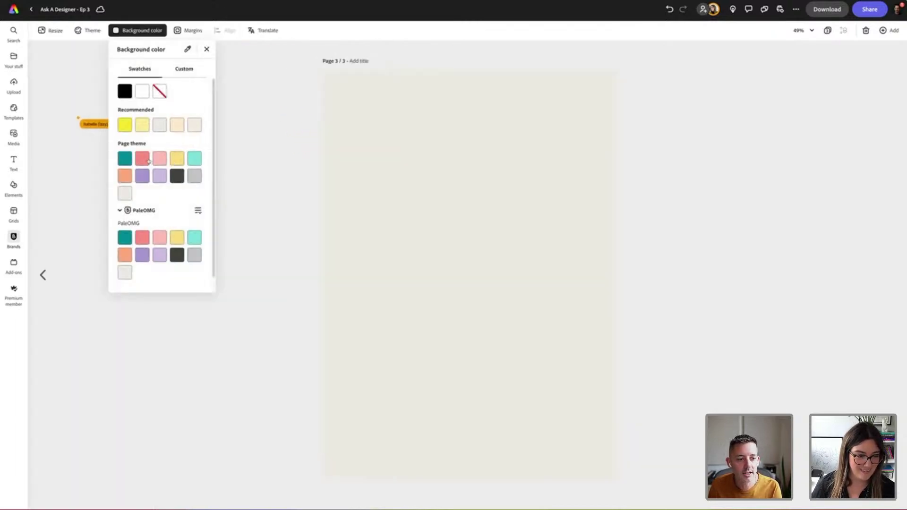
pyautogui.click(128, 158)
pyautogui.click(206, 49)
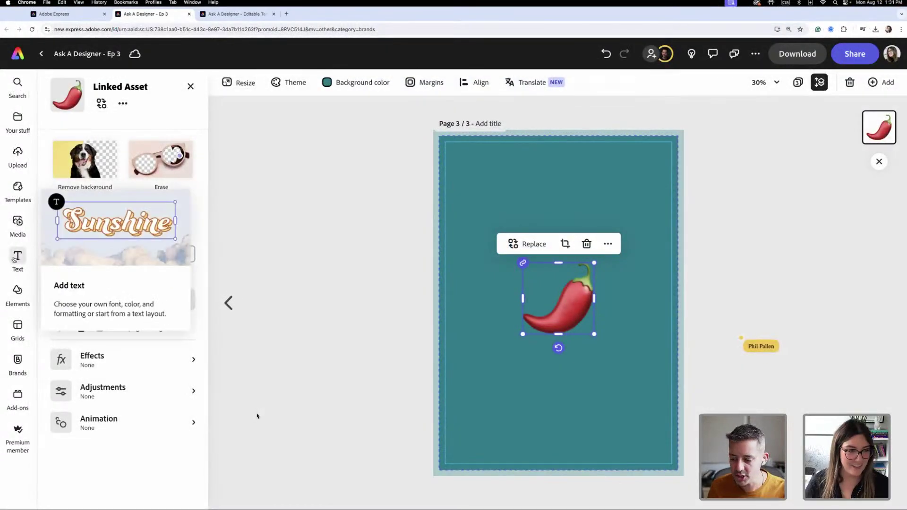
# Add a text box over the chili reading "Let's get spicy!"
pyautogui.click(17, 255)
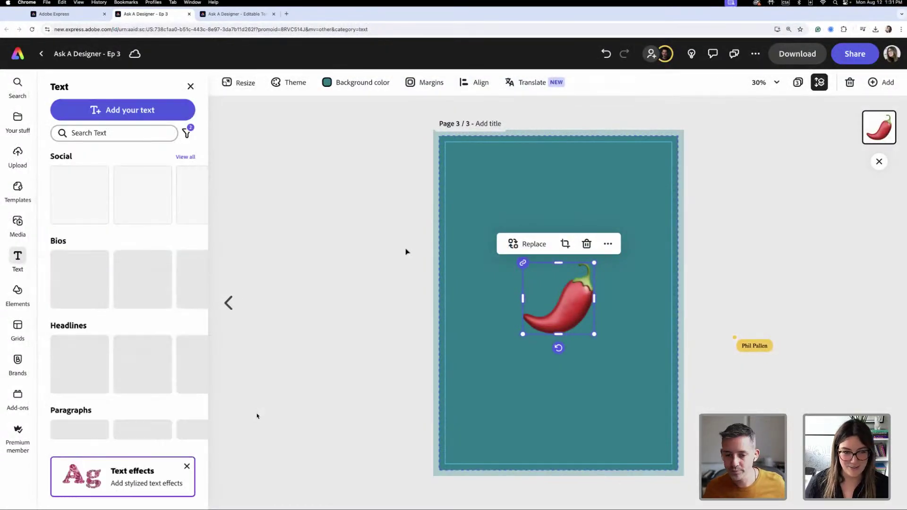
pyautogui.click(123, 110)
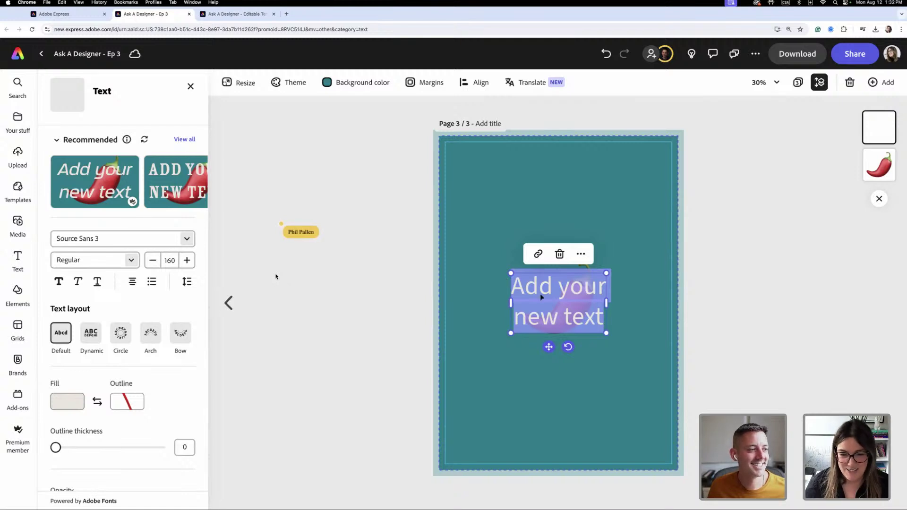
pyautogui.click(557, 308)
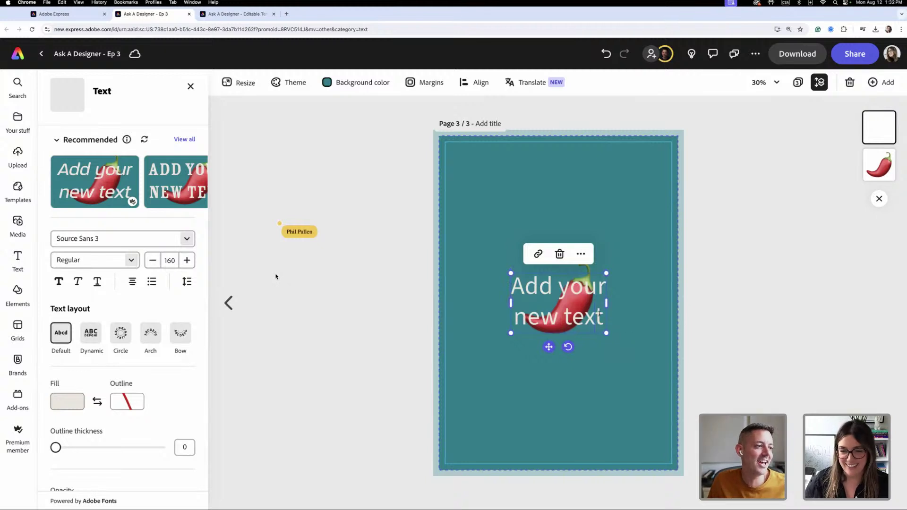
pyautogui.press('super+a')
pyautogui.write('Letts t')
pyautogui.press('BackSpace')
pyautogui.write('g')
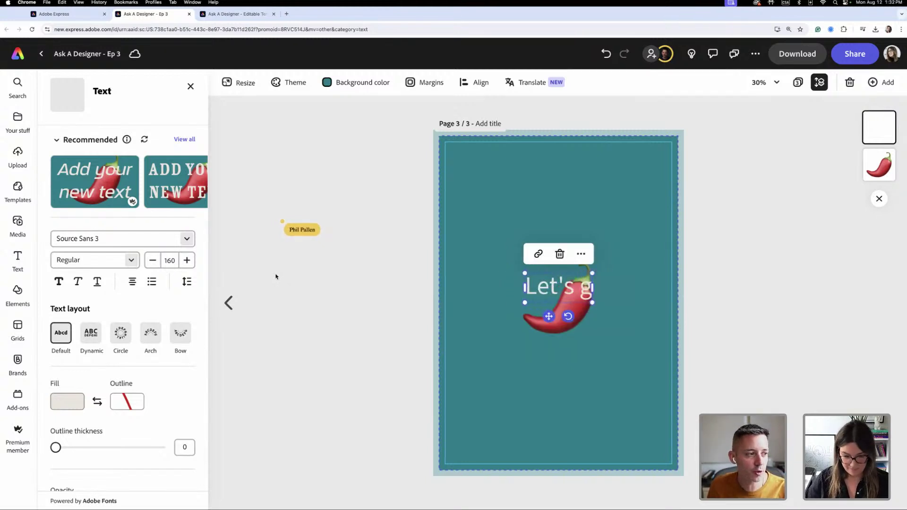
pyautogui.write('et spicy!')
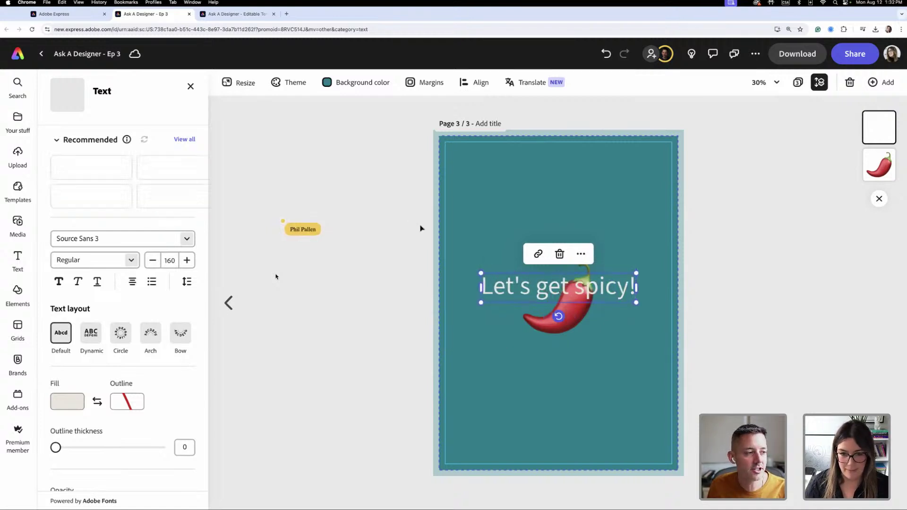
# Give the "Let's get spicy!" text the Arch layout and position it just above the chili
pyautogui.click(150, 334)
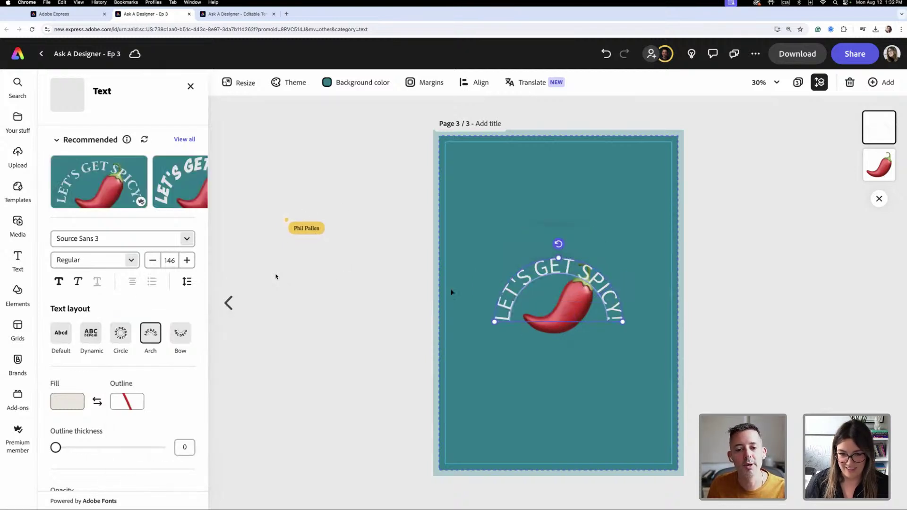
pyautogui.click(416, 295)
pyautogui.click(498, 293)
pyautogui.moveTo(499, 293); pyautogui.dragTo(510, 241)
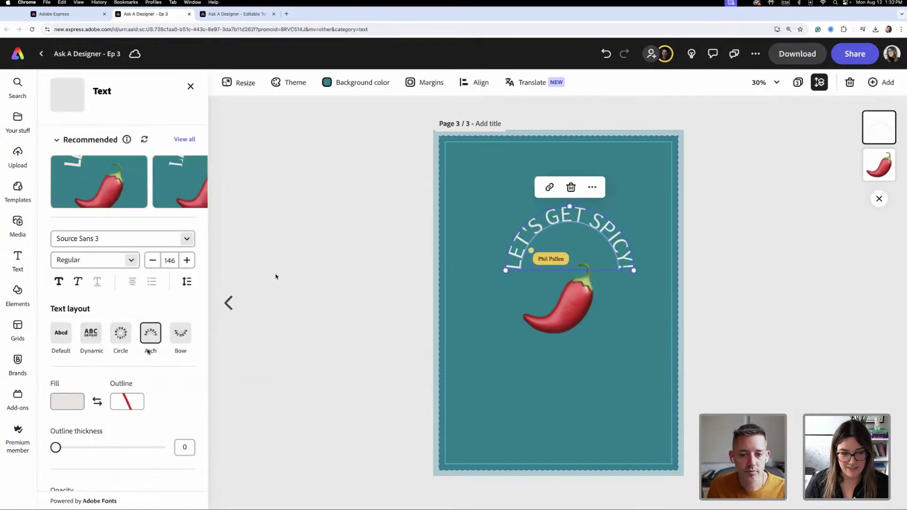
pyautogui.moveTo(613, 253); pyautogui.dragTo(613, 270)
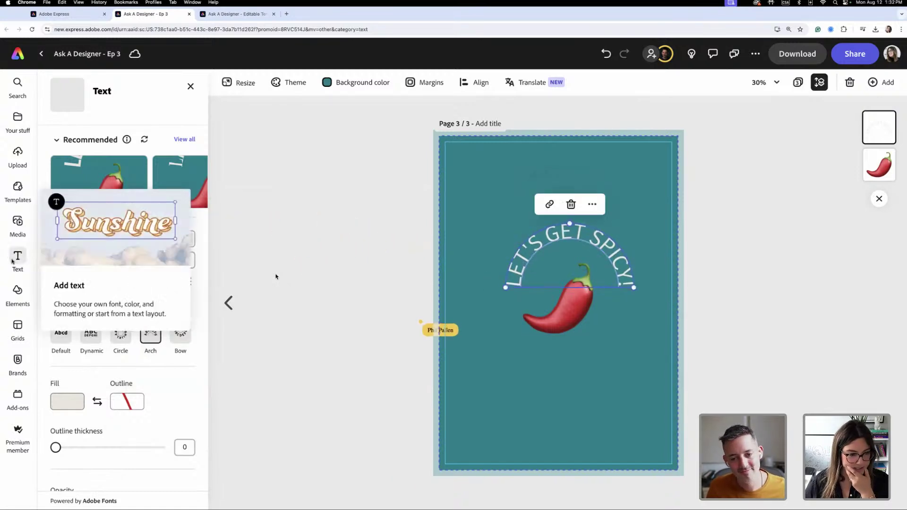
# Set the arched text in the brand's Brandon Grotesque Bold header font and enlarge the chili beneath it
pyautogui.click(17, 361)
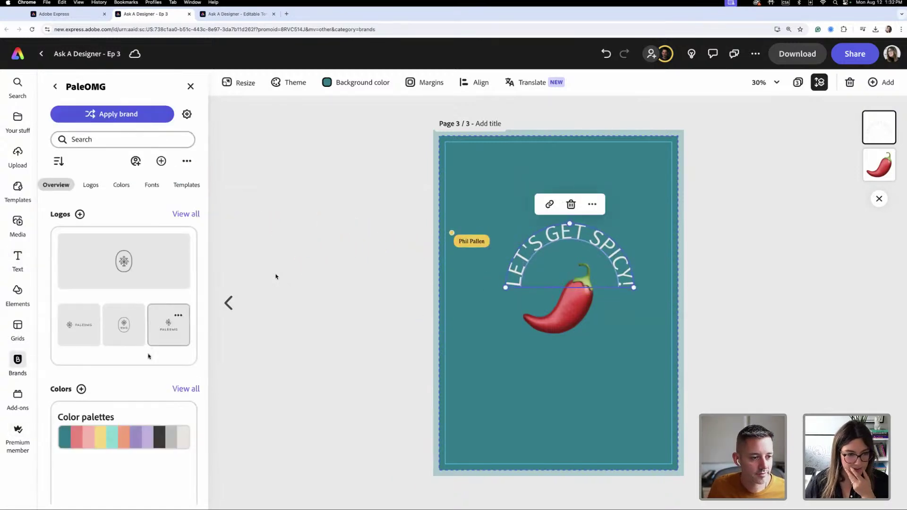
pyautogui.click(150, 185)
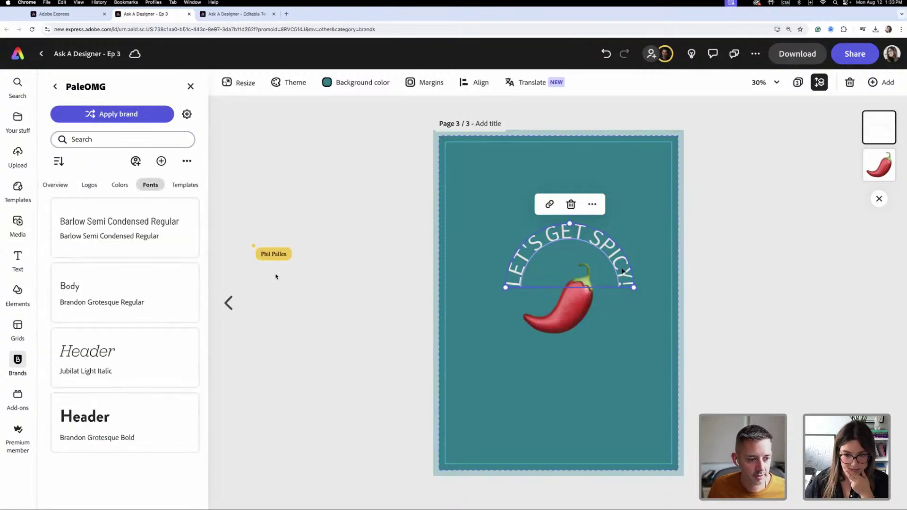
pyautogui.click(577, 316)
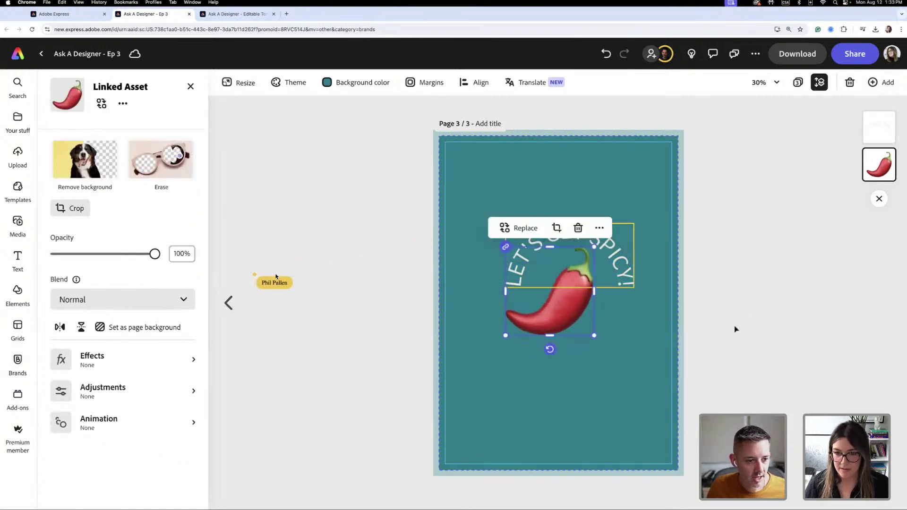
pyautogui.click(755, 321)
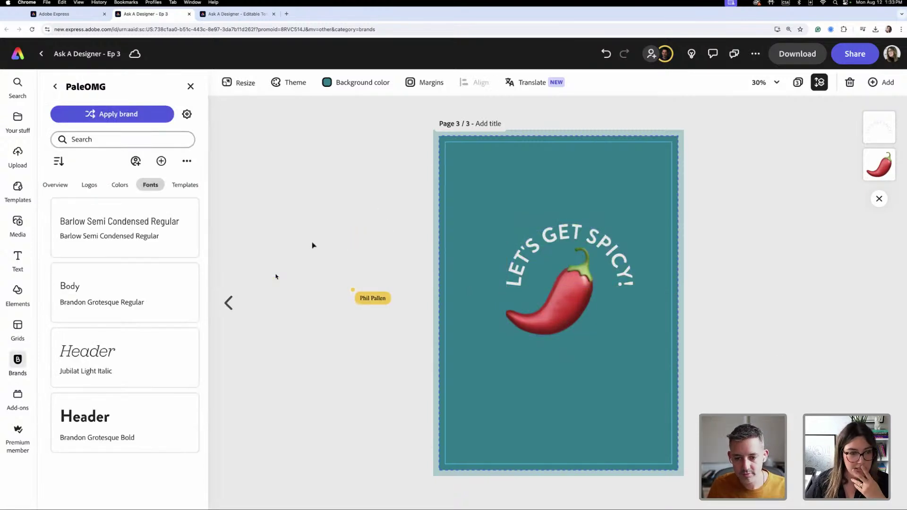
# Place the mint fruit pattern from the PaleOMG brand assets on the page and send it behind the chili and text
pyautogui.click(66, 186)
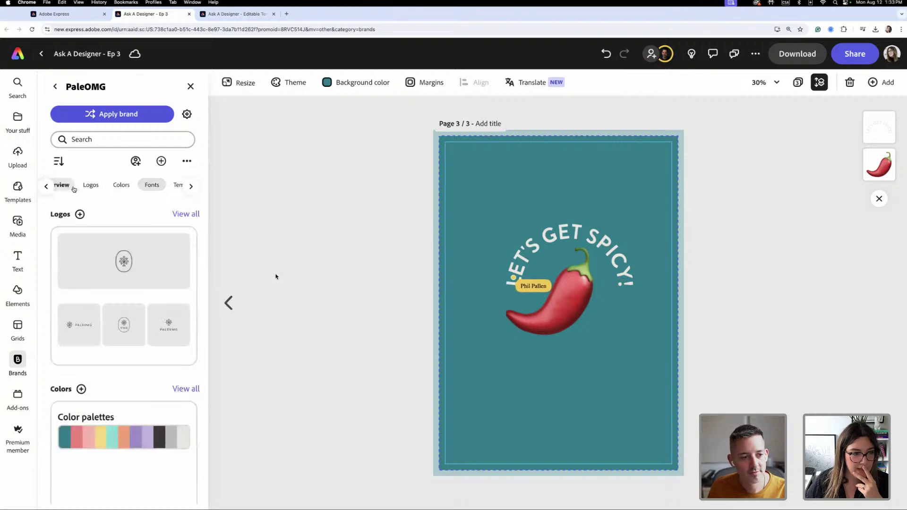
pyautogui.scroll(-6, 168, 318)
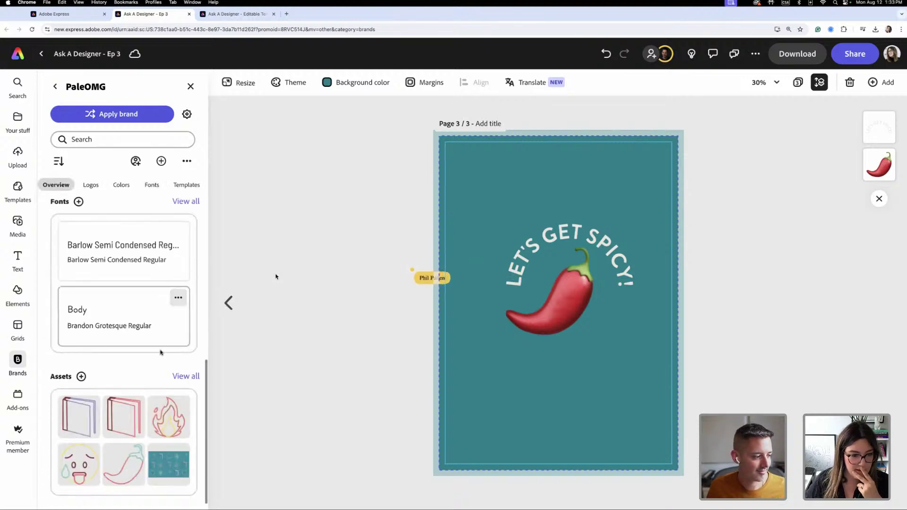
pyautogui.click(185, 376)
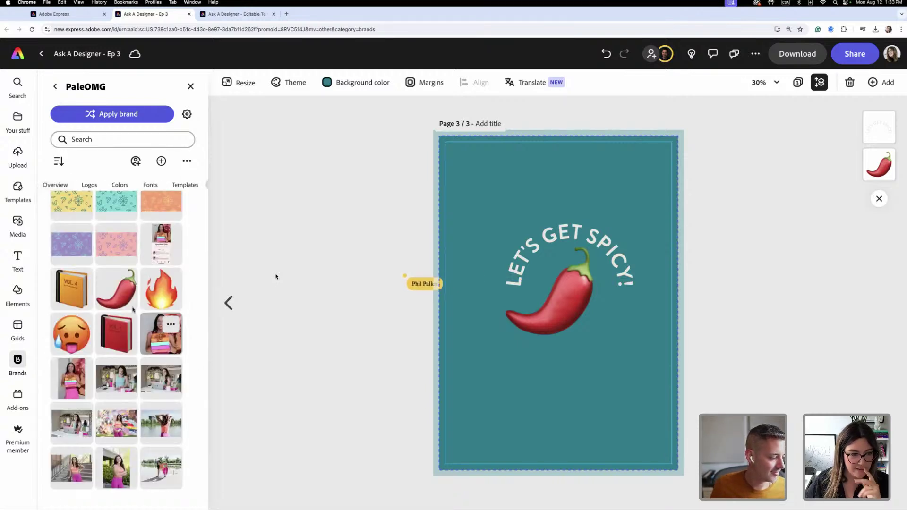
pyautogui.moveTo(117, 201); pyautogui.dragTo(474, 233)
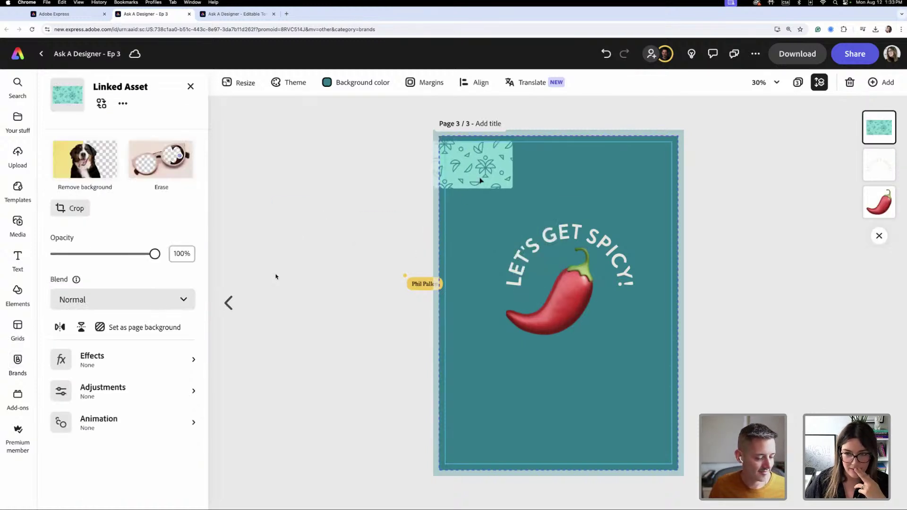
pyautogui.moveTo(890, 135); pyautogui.dragTo(872, 246)
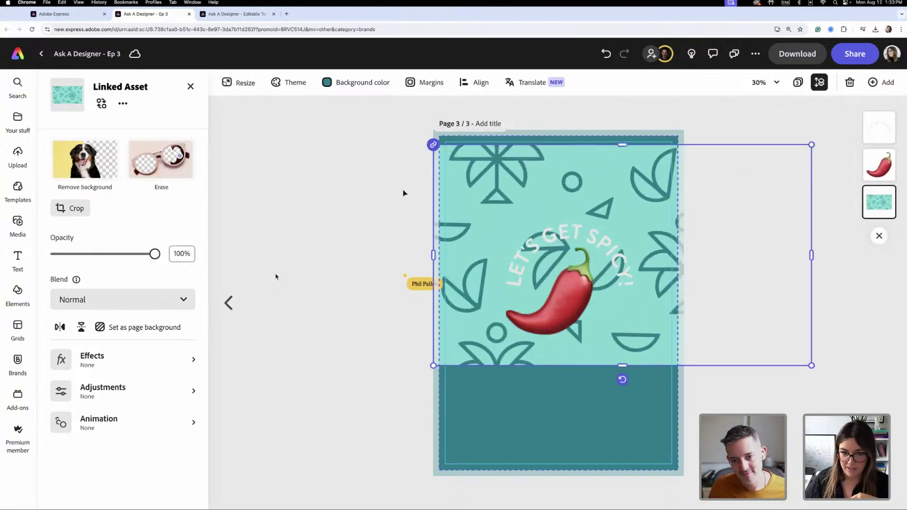
# Try rotating the mint pattern a quarter turn to portrait and enlarging it to fill the page
pyautogui.moveTo(622, 380); pyautogui.dragTo(496, 253)
pyautogui.moveTo(596, 200); pyautogui.dragTo(521, 229)
pyautogui.moveTo(633, 469); pyautogui.dragTo(744, 506)
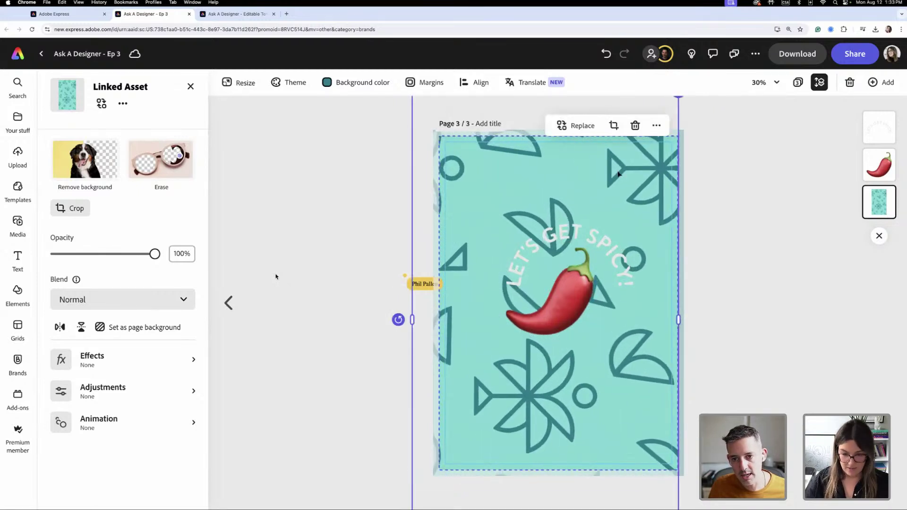
# Turn the mint pattern back to landscape, then enlarge and centre it to cover the whole page
pyautogui.scroll(-5, 591, 172)
pyautogui.moveTo(619, 426); pyautogui.dragTo(628, 441)
pyautogui.moveTo(599, 241); pyautogui.dragTo(603, 236)
pyautogui.moveTo(473, 312); pyautogui.dragTo(581, 317)
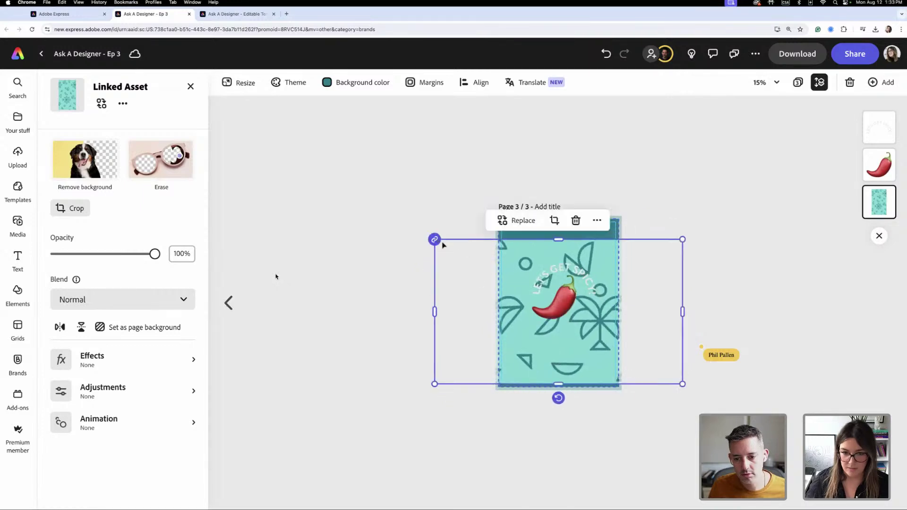
pyautogui.moveTo(682, 240); pyautogui.dragTo(742, 204)
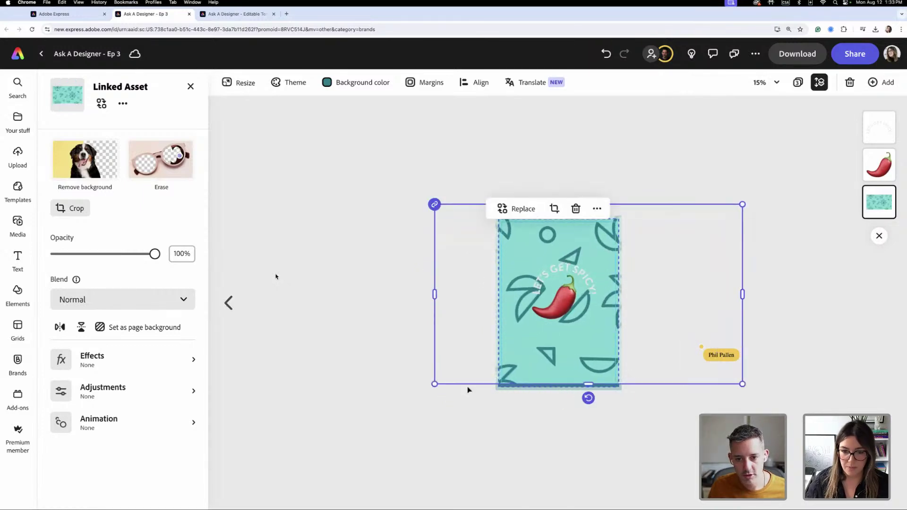
pyautogui.moveTo(430, 390); pyautogui.dragTo(406, 400)
pyautogui.moveTo(596, 353); pyautogui.dragTo(583, 356)
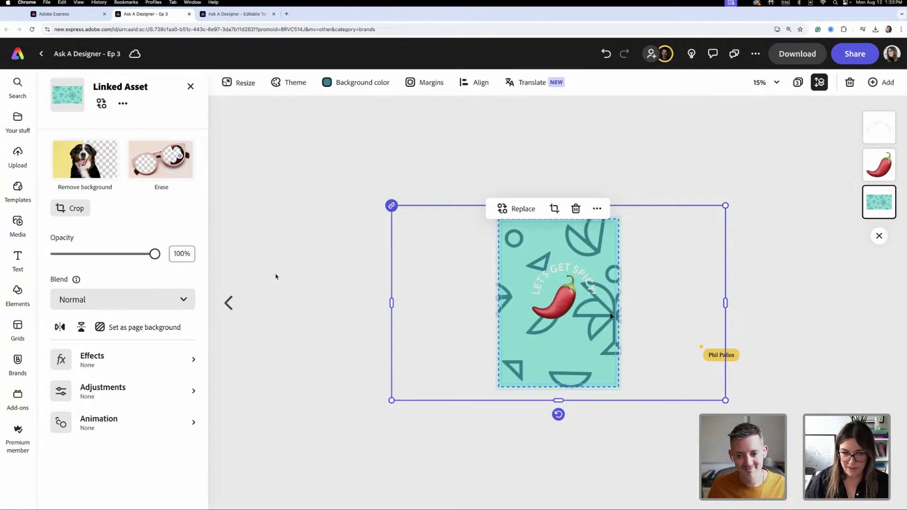
# Lower the mint pattern's opacity to 33%
pyautogui.moveTo(155, 259); pyautogui.dragTo(89, 258)
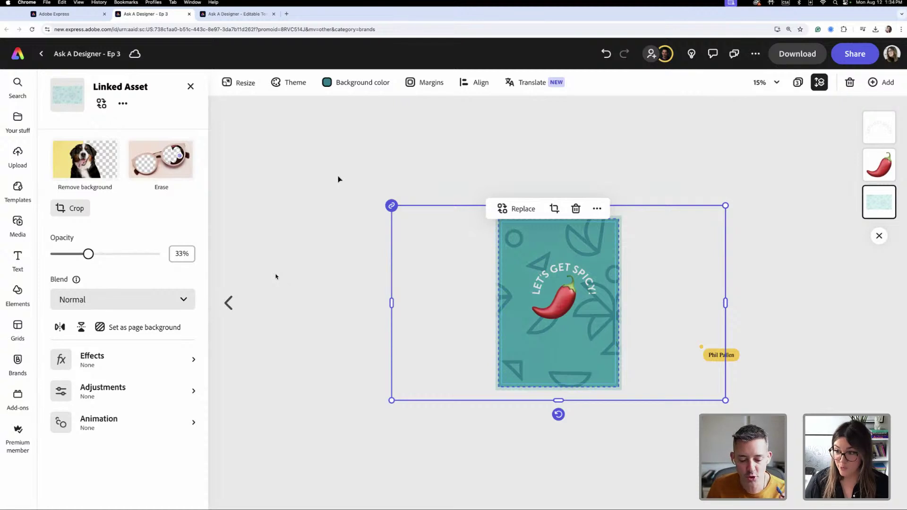
pyautogui.click(359, 199)
# Shrink the arched "Let's get spicy!" text to size 113 so it curves tightly around the chili's stem
pyautogui.click(588, 288)
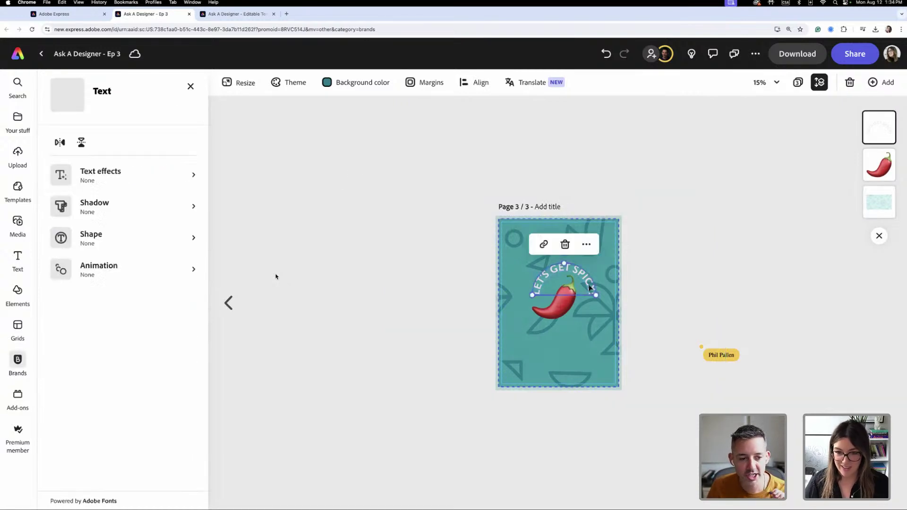
pyautogui.moveTo(596, 295); pyautogui.dragTo(587, 292)
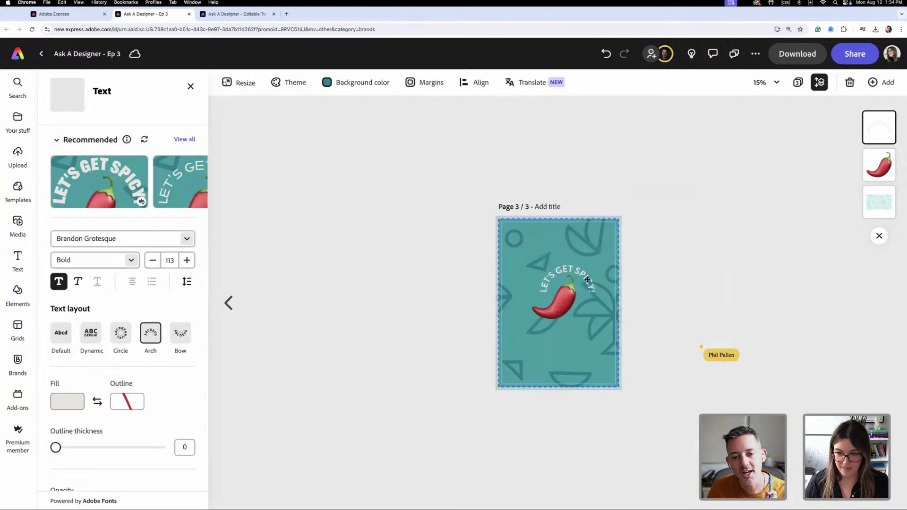
pyautogui.click(586, 279)
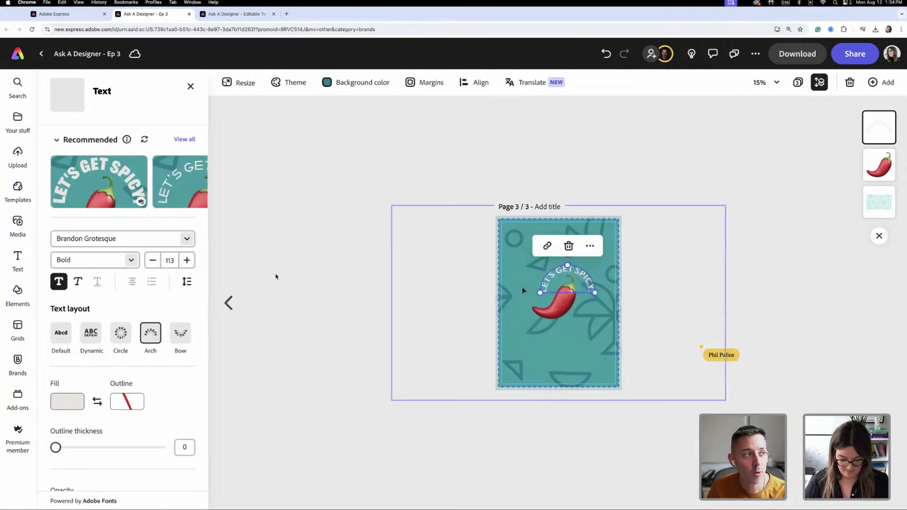
pyautogui.scroll(5, 522, 289)
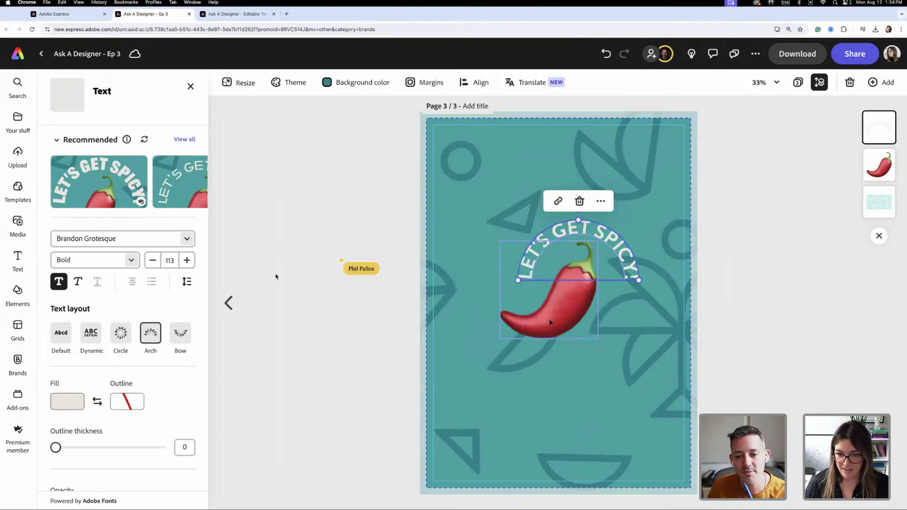
# Rotate the chili more upright beneath the arch, nudge the arched text slightly up, and select both together
pyautogui.click(566, 316)
pyautogui.moveTo(550, 353); pyautogui.dragTo(568, 324)
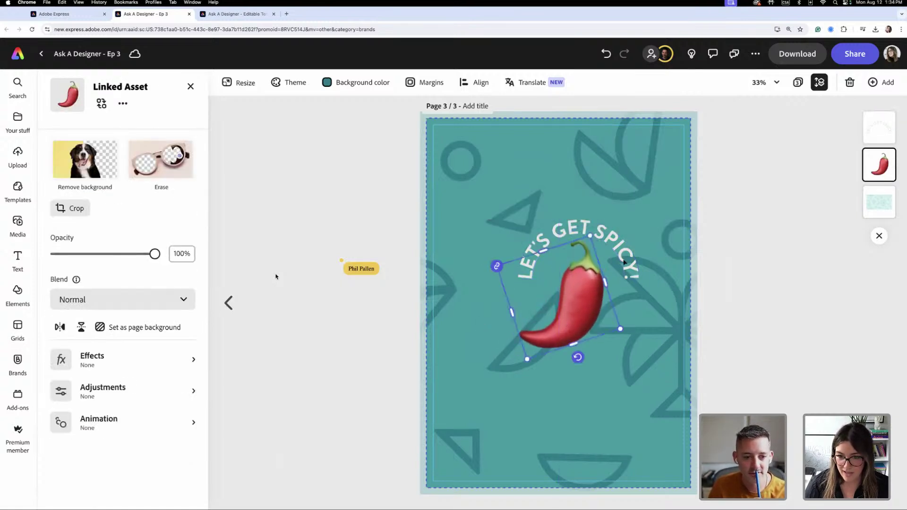
pyautogui.click(625, 255)
pyautogui.moveTo(626, 256); pyautogui.dragTo(626, 259)
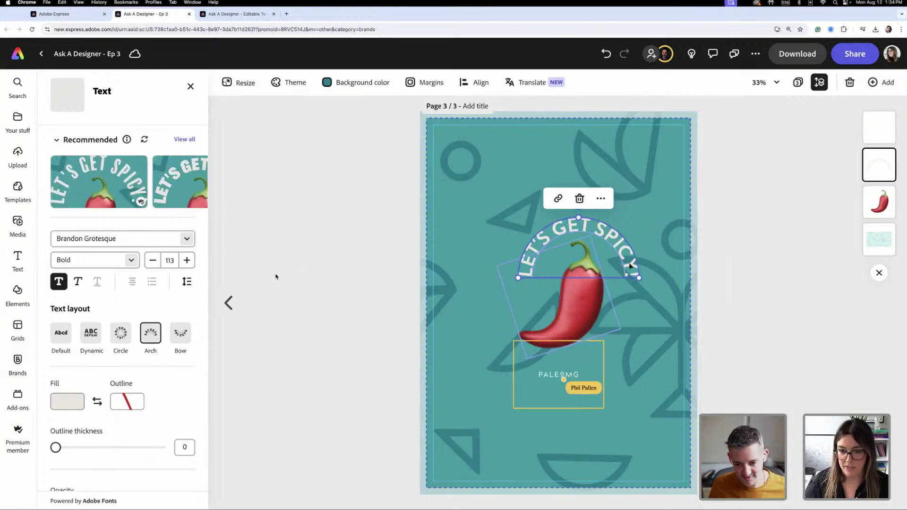
pyautogui.keyDown('shift'); pyautogui.click(594, 295); pyautogui.keyUp('shift')
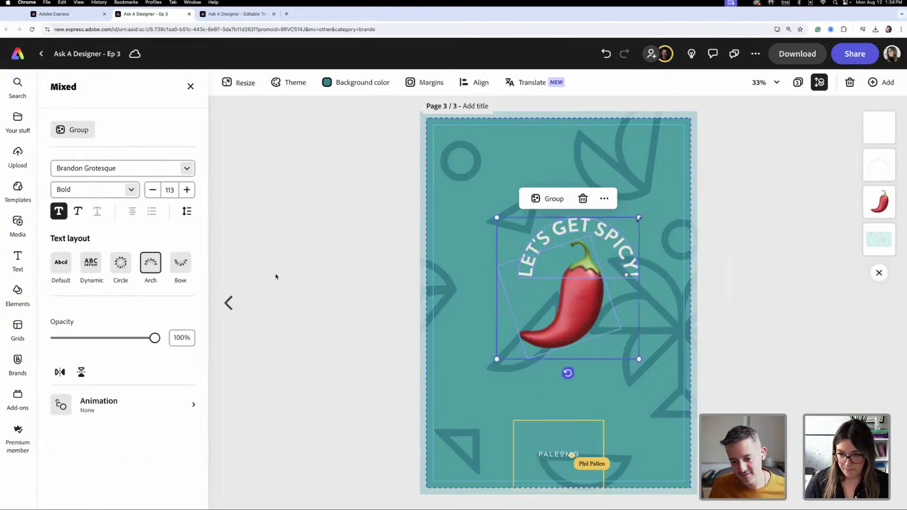
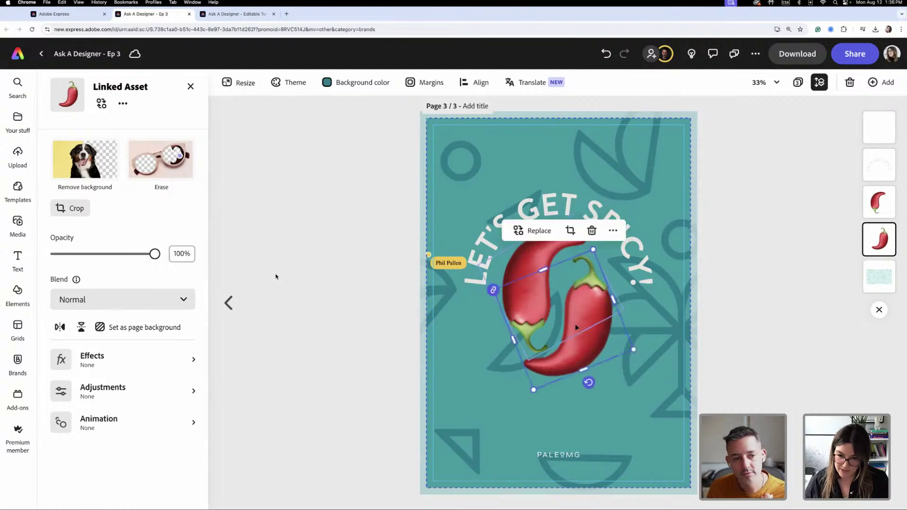
# Try placing the outlined chili from the PaleOMG brand assets over the red chilis, and delete it again
pyautogui.click(18, 363)
pyautogui.moveTo(122, 258); pyautogui.dragTo(637, 191)
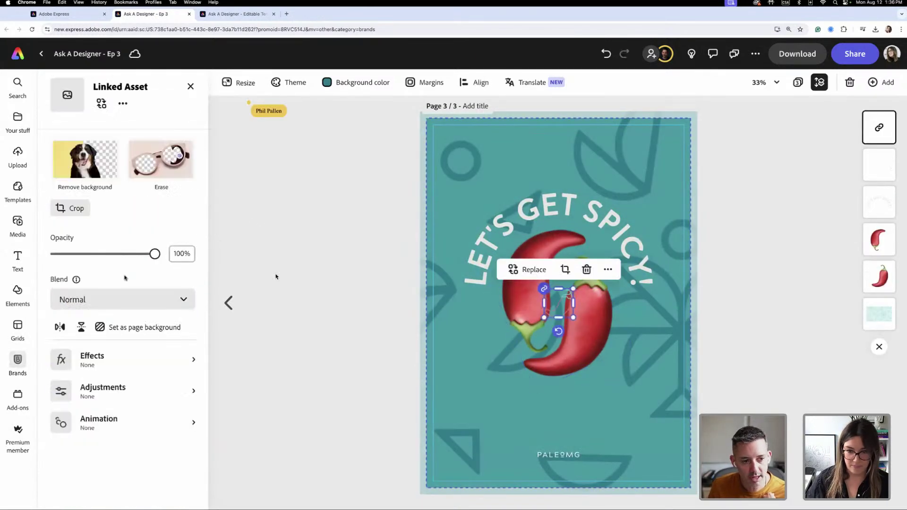
pyautogui.moveTo(571, 313); pyautogui.dragTo(557, 297)
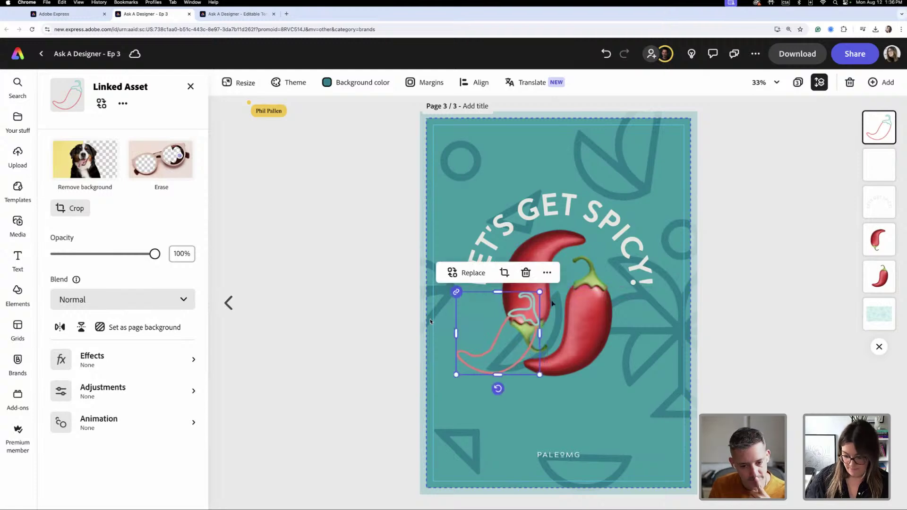
pyautogui.press('Delete')
# Add the outlined sweating-face emoji from the PaleOMG brand assets and try it in place of the background pattern too
pyautogui.click(72, 263)
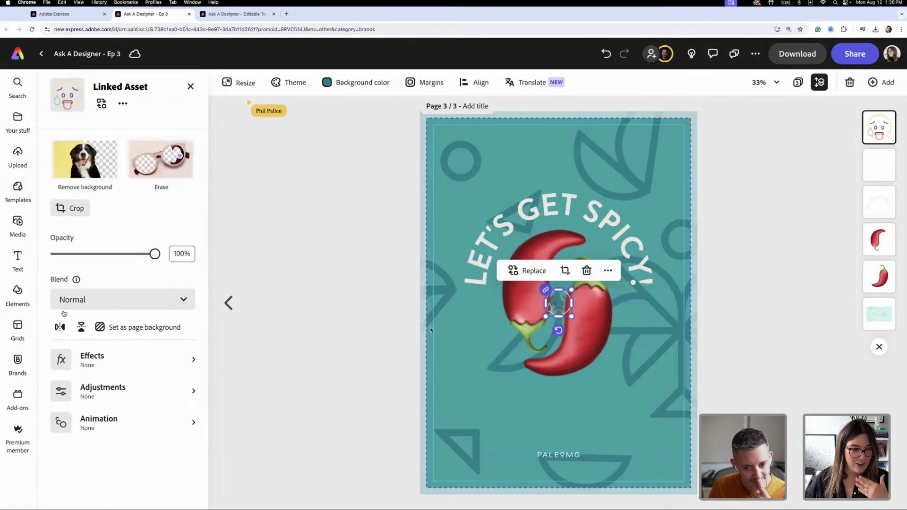
pyautogui.click(11, 365)
pyautogui.moveTo(57, 271); pyautogui.dragTo(503, 417)
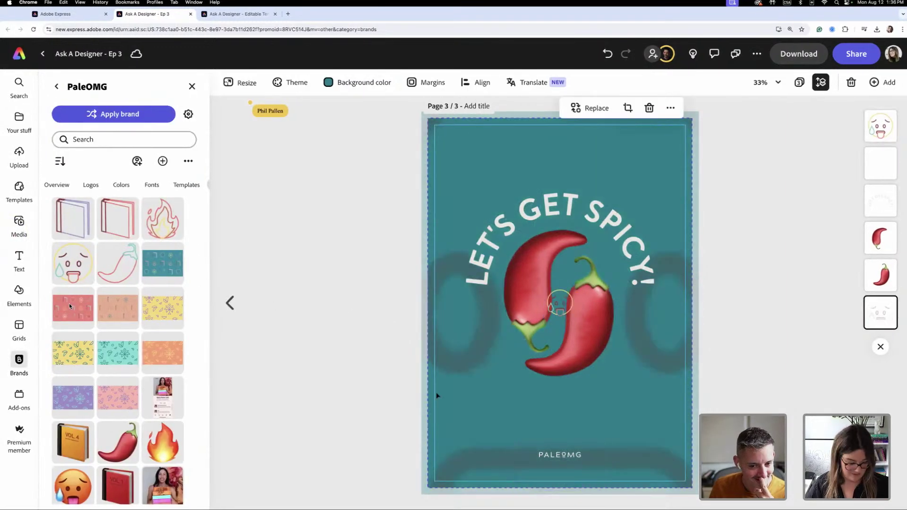
# Move the small outlined emoji off the chilis to their lower right and restore the mint background pattern
pyautogui.click(572, 323)
pyautogui.moveTo(569, 313); pyautogui.dragTo(629, 376)
pyautogui.click(560, 303)
pyautogui.click(584, 316)
pyautogui.click(560, 303)
pyautogui.press('Delete')
# Group the two red chilis
pyautogui.click(573, 309)
pyautogui.keyDown('shift'); pyautogui.click(629, 377); pyautogui.keyUp('shift')
pyautogui.press('super+g')
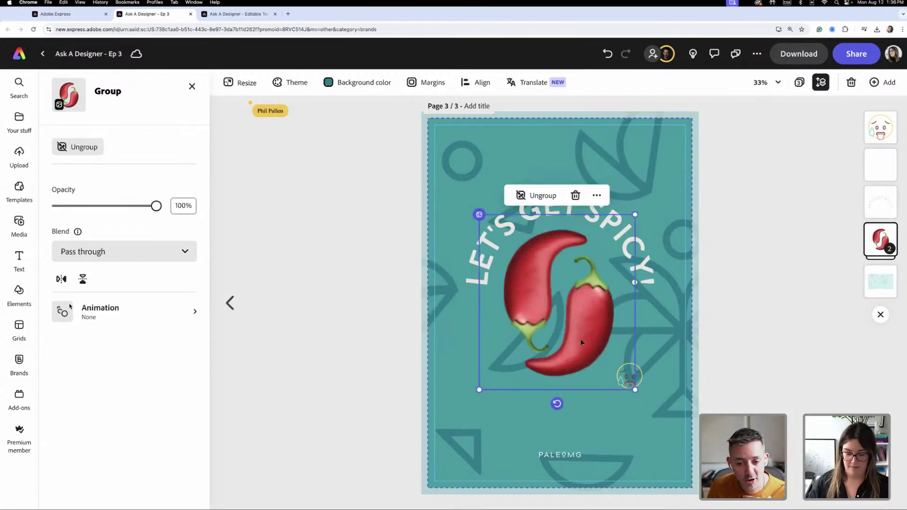
# Try replacing the chili group with the outlined emoji, enlarged and centred under the arched text
pyautogui.press('Delete')
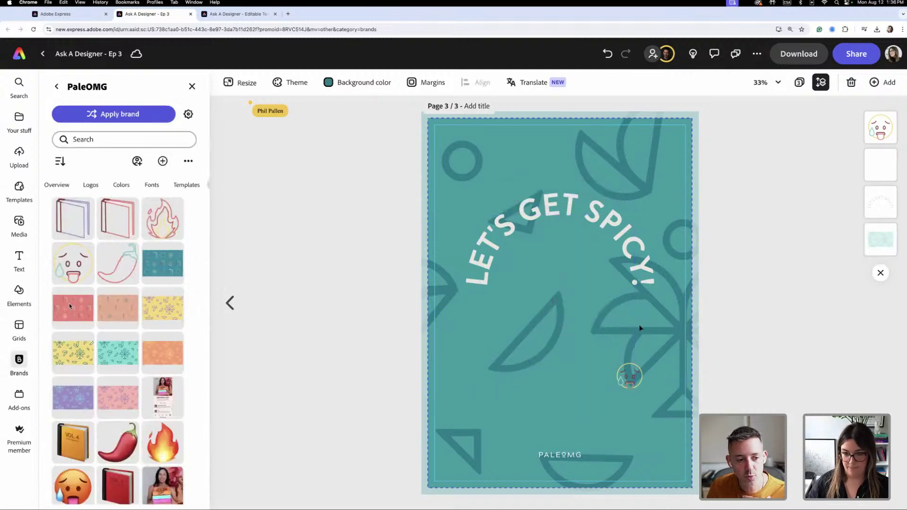
pyautogui.click(630, 387)
pyautogui.moveTo(617, 390); pyautogui.dragTo(548, 456)
pyautogui.moveTo(610, 438); pyautogui.dragTo(595, 320)
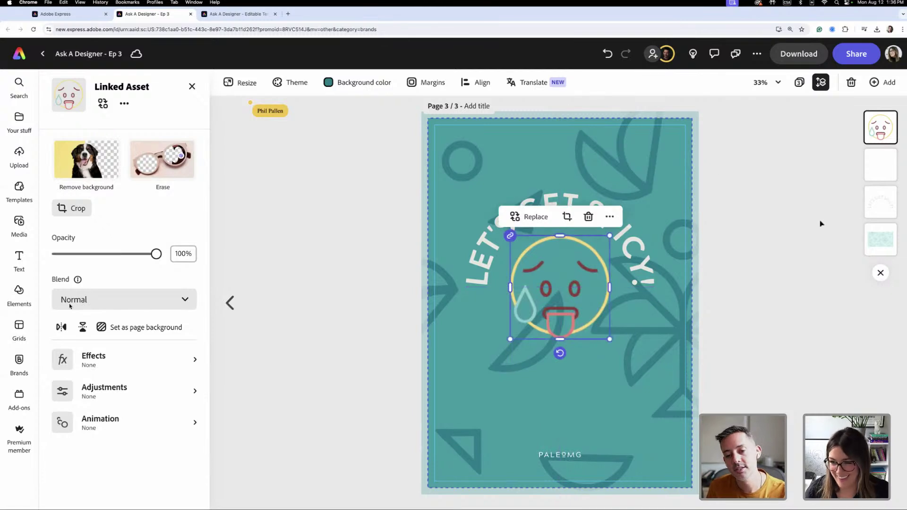
# Try the background pattern at 14% opacity on a page background in the PaleOMG light pink
pyautogui.click(881, 239)
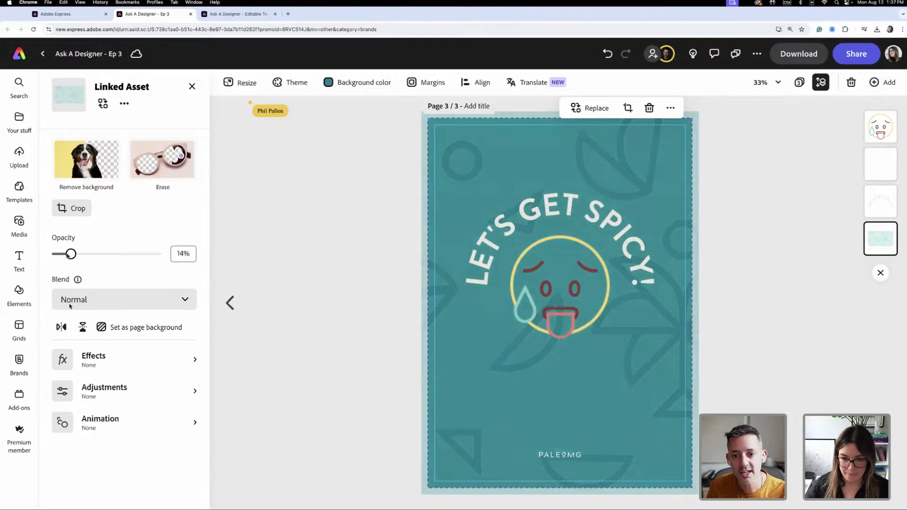
pyautogui.click(350, 83)
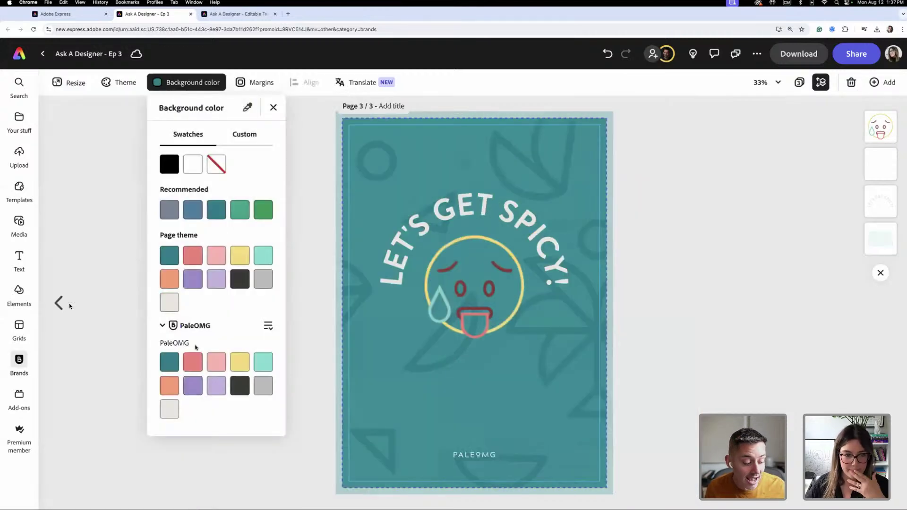
pyautogui.click(213, 364)
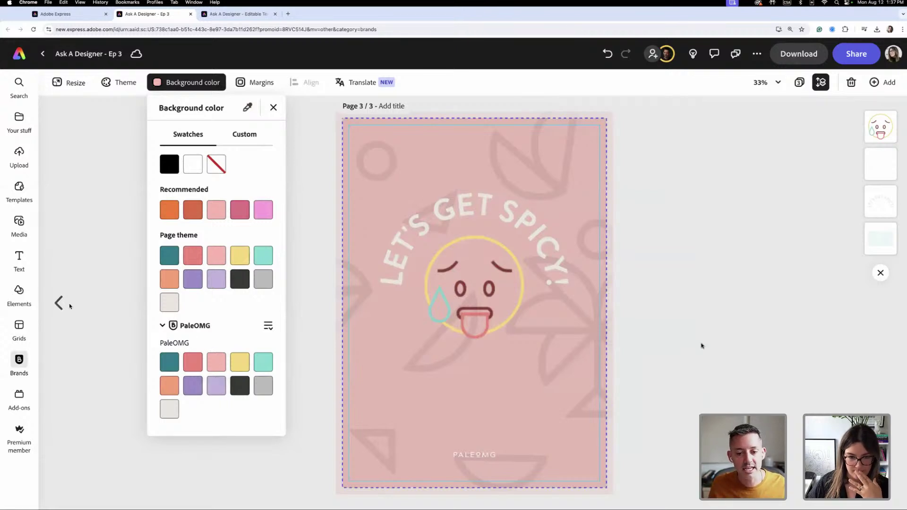
pyautogui.click(681, 339)
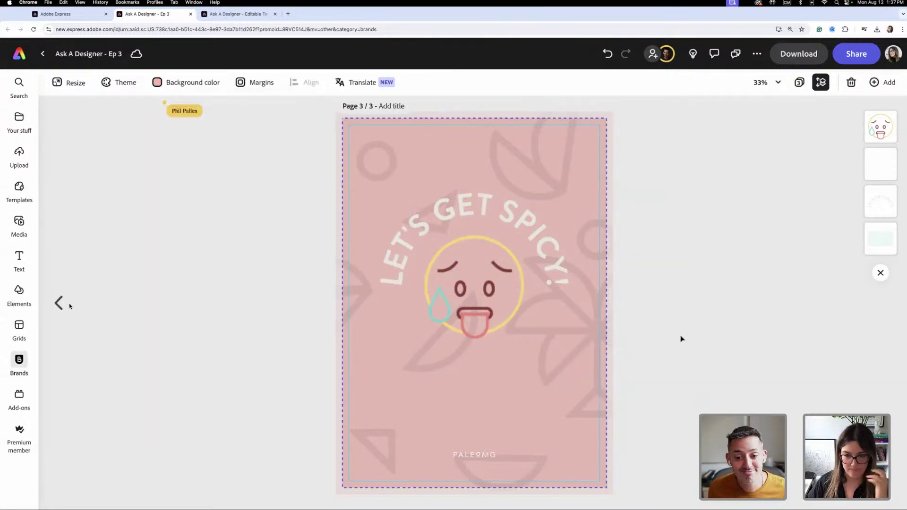
# Undo the pink background, the pattern's opacity change, the emoji enlargement and the deletion of the chili group
pyautogui.press('super+z')
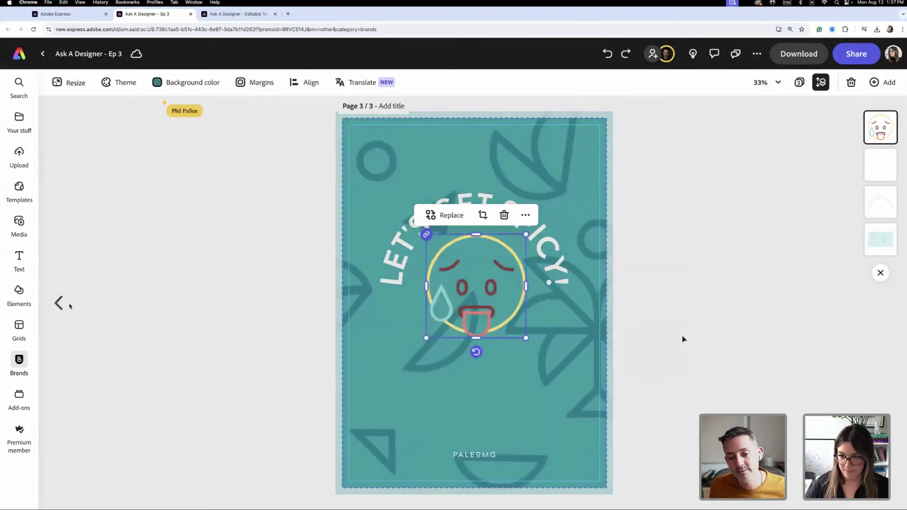
pyautogui.click(490, 326)
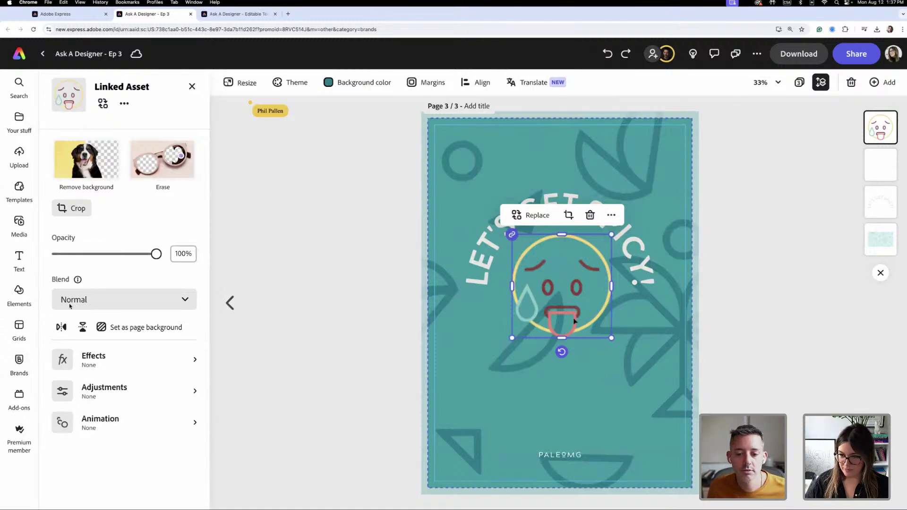
pyautogui.press('super+z')
pyautogui.press('super+z')
pyautogui.press('super+z')
pyautogui.press('super+z')
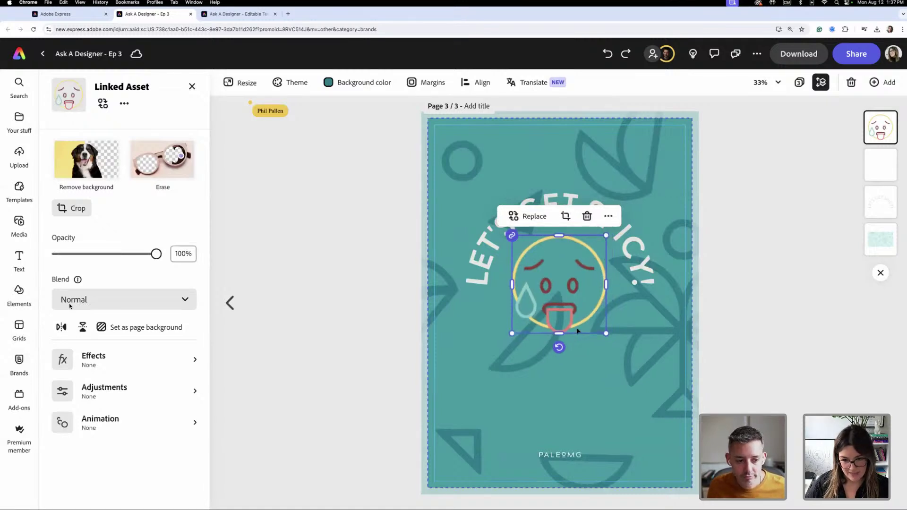
pyautogui.press('super+z')
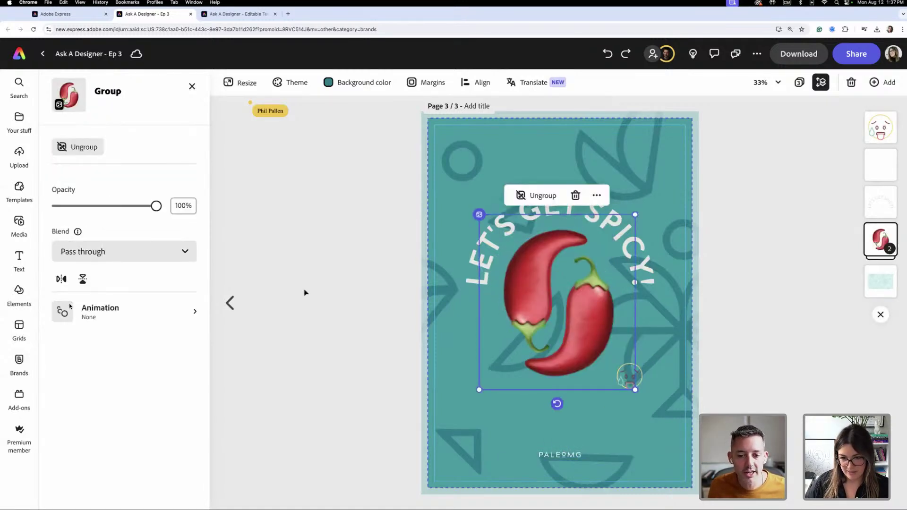
# Delete the small outlined emoji at the lower right of the chilis
pyautogui.click(305, 293)
pyautogui.click(551, 381)
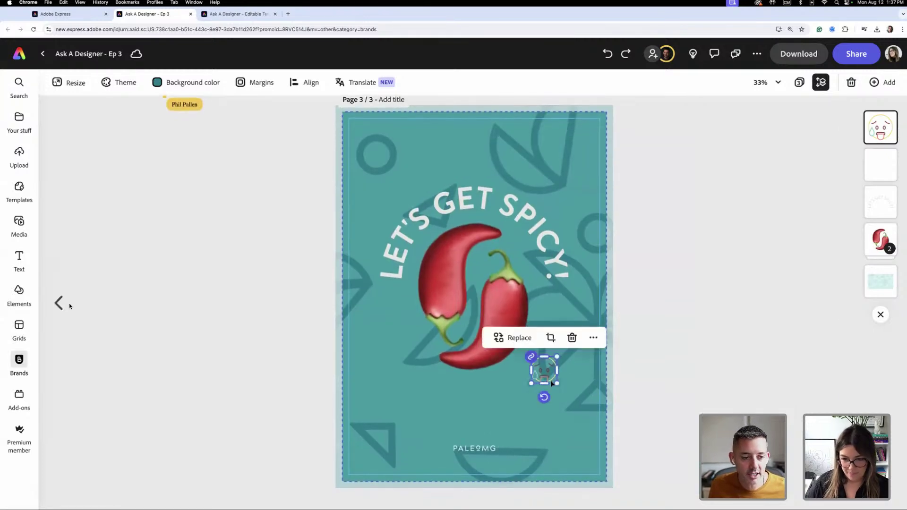
pyautogui.press('Delete')
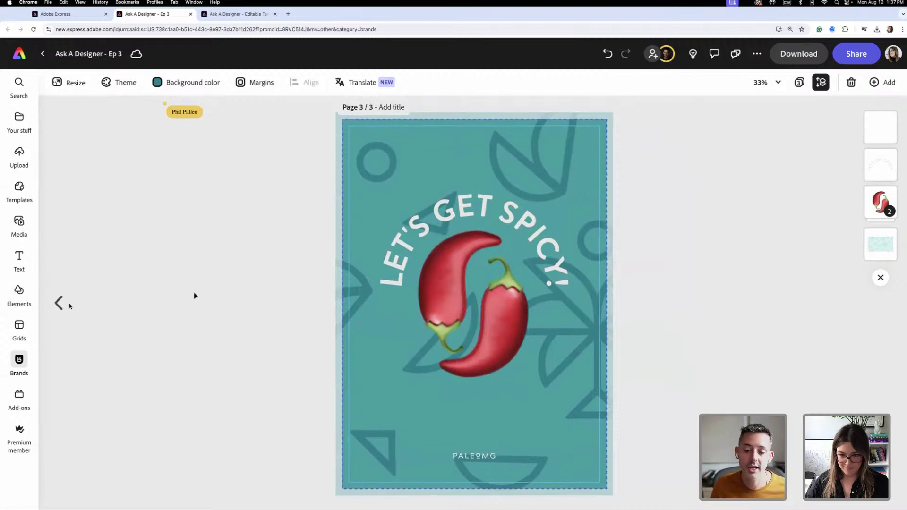
# Add a new text box between the chilis and the PaleOMG logo and select its placeholder wording
pyautogui.scroll(-1, 194, 296)
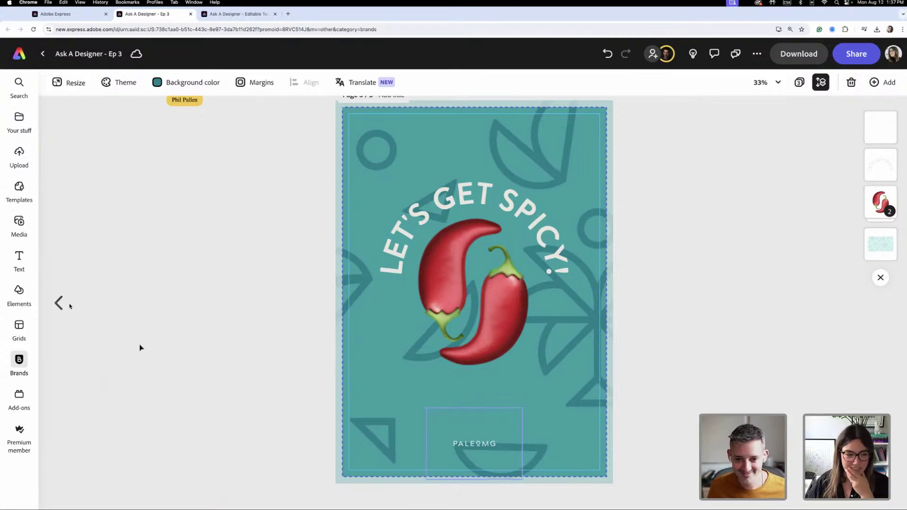
pyautogui.click(19, 258)
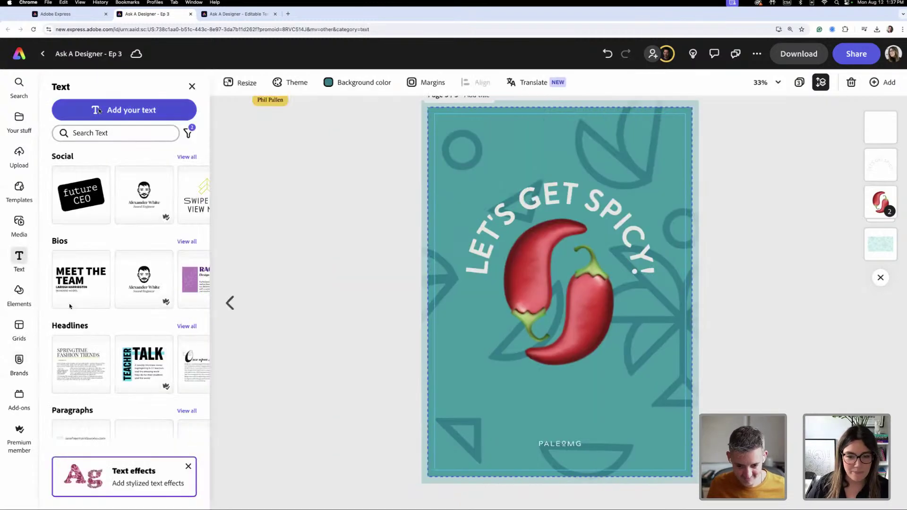
pyautogui.click(100, 111)
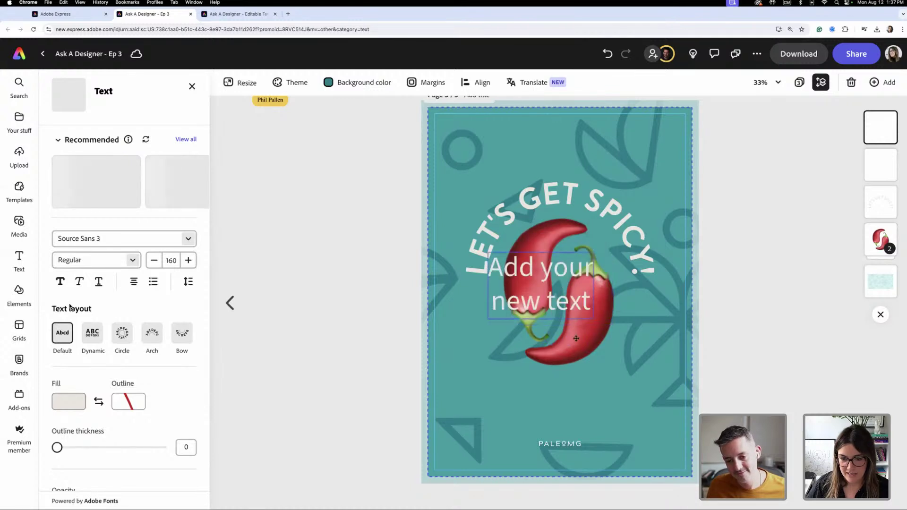
pyautogui.click(607, 423)
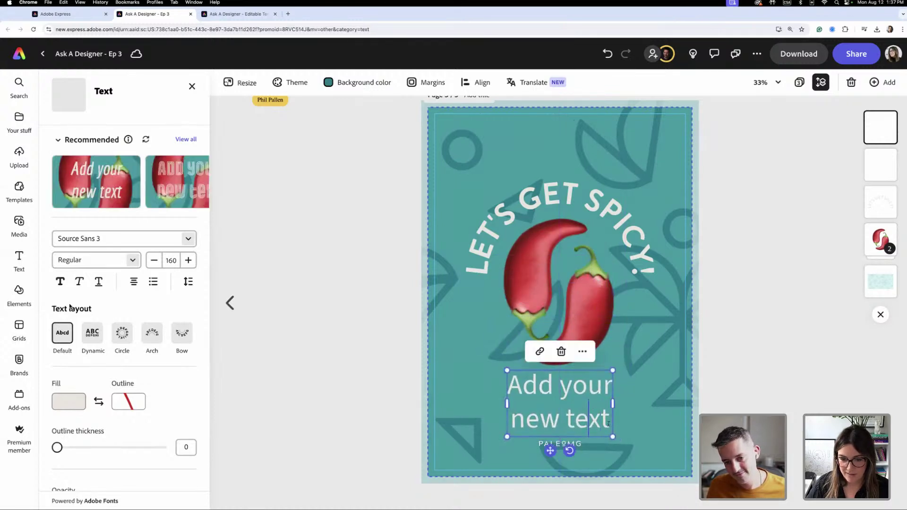
pyautogui.moveTo(535, 411); pyautogui.dragTo(512, 390)
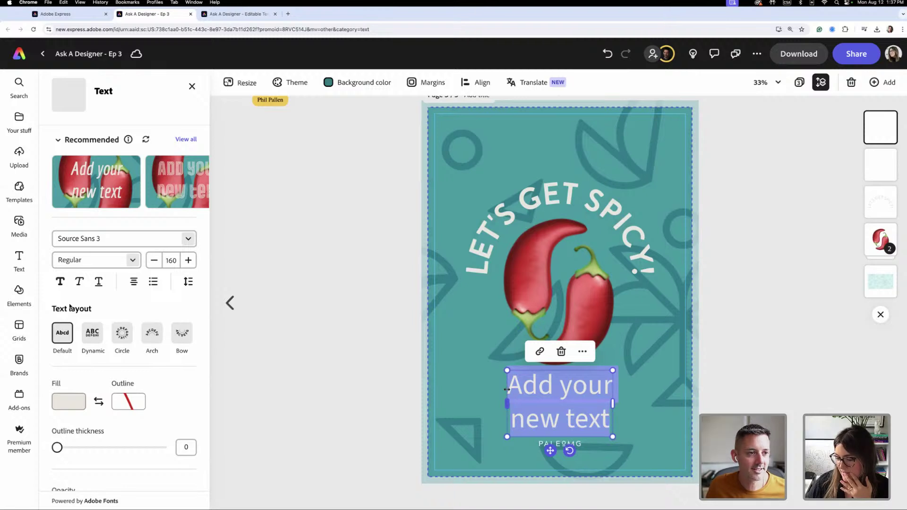
# Make the new text read "I dare you...", reduce it to size 107 and centre it just above the PaleOMG logo
pyautogui.write('I date')
pyautogui.press('BackSpace')
pyautogui.press('BackSpace')
pyautogui.write('re you,')
pyautogui.press('BackSpace')
pyautogui.write('...')
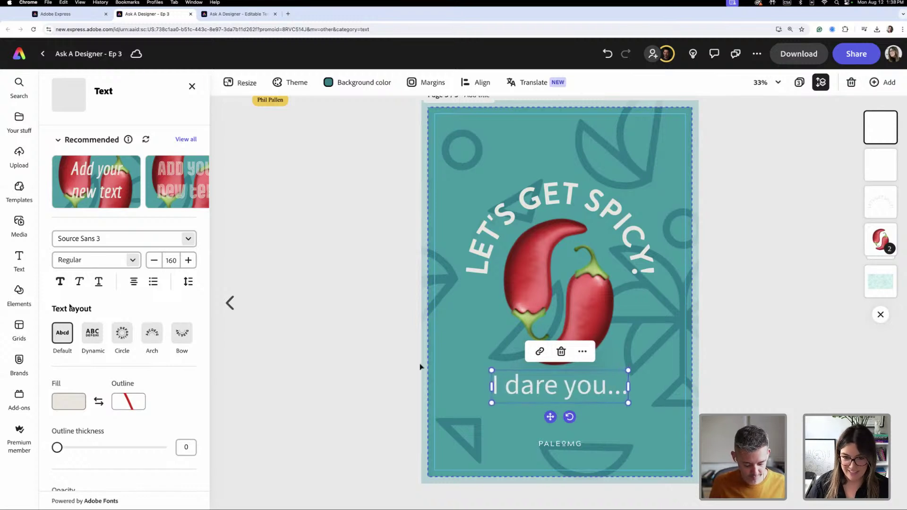
pyautogui.moveTo(628, 370); pyautogui.dragTo(585, 425)
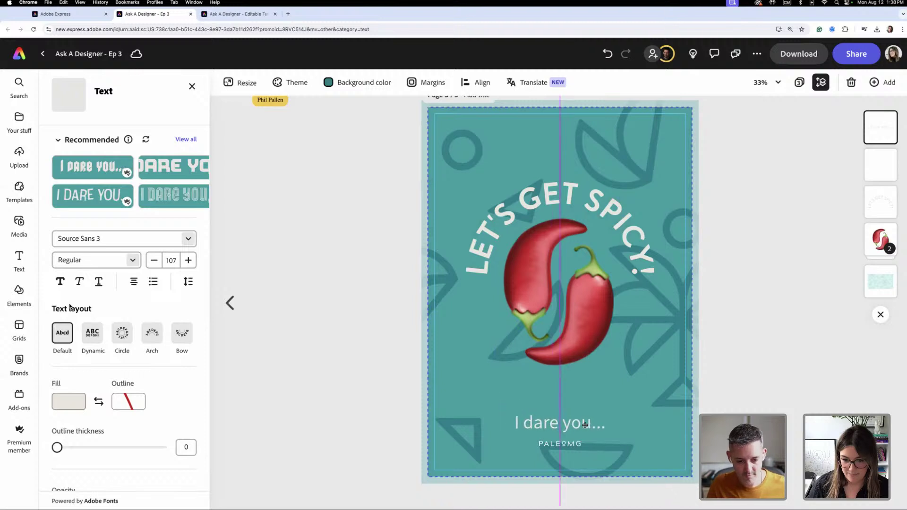
# Set the "I dare you..." text in the brand header font Brandon Grotesque Bold and nudge it slightly down, centred above the PaleOMG logo
pyautogui.click(592, 425)
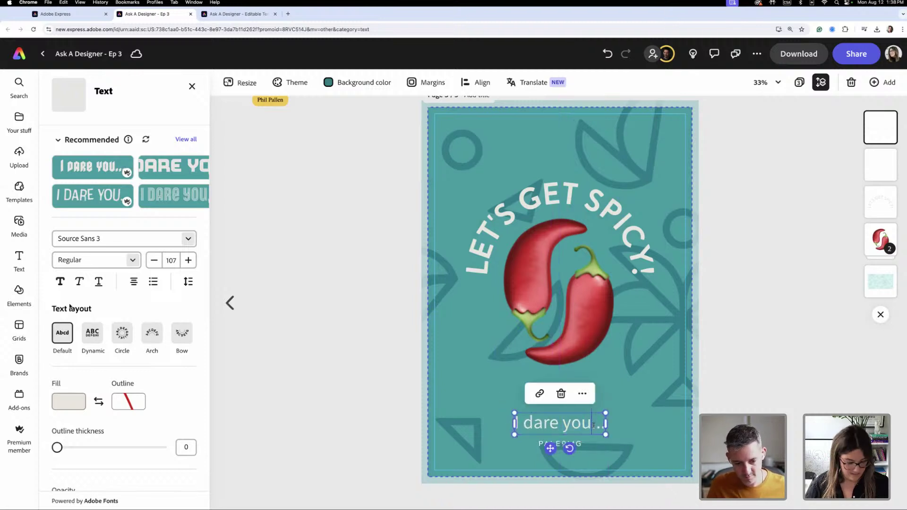
pyautogui.tripleClick(595, 425)
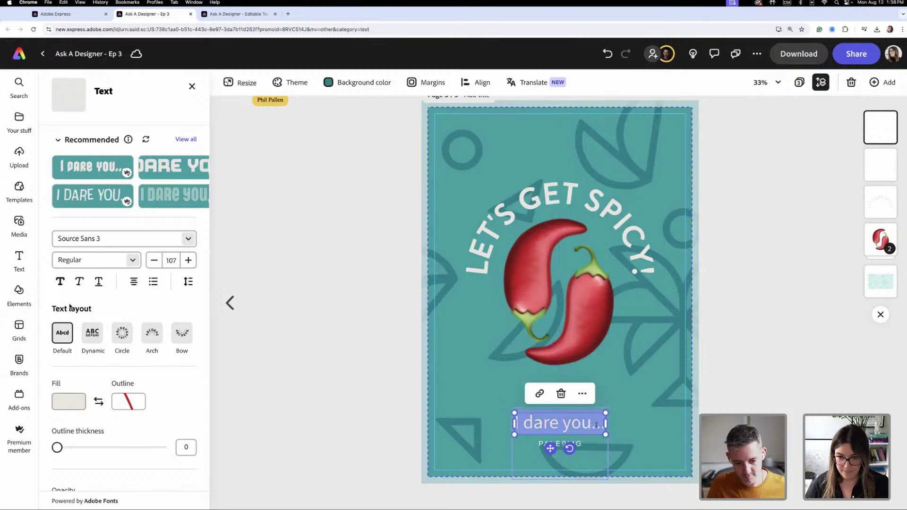
pyautogui.click(186, 239)
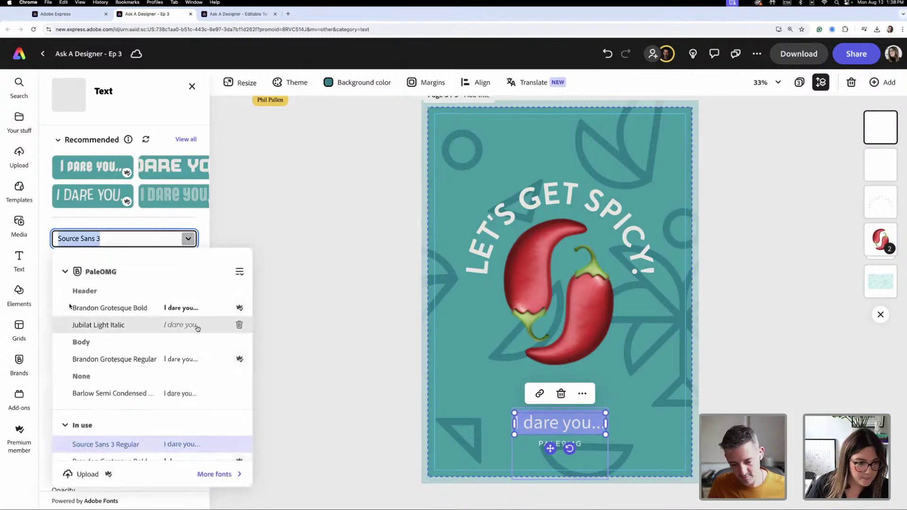
pyautogui.click(104, 308)
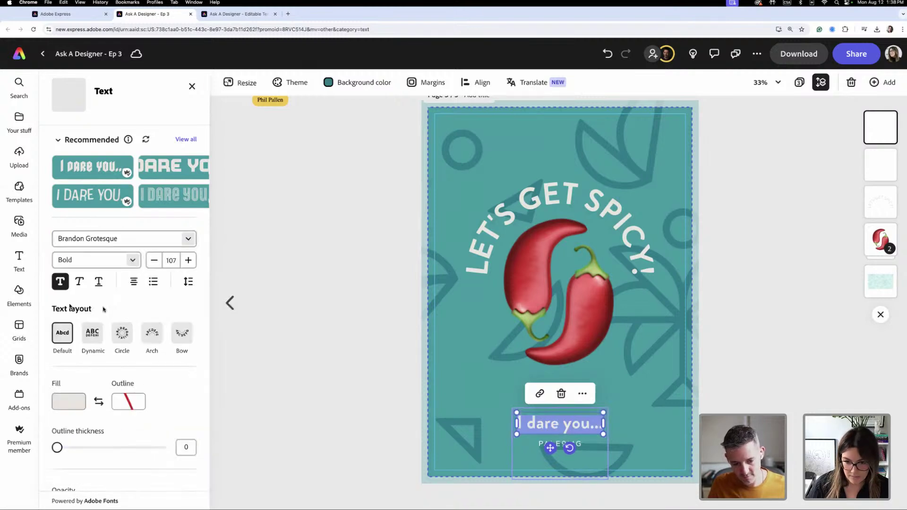
pyautogui.moveTo(589, 427); pyautogui.dragTo(589, 428)
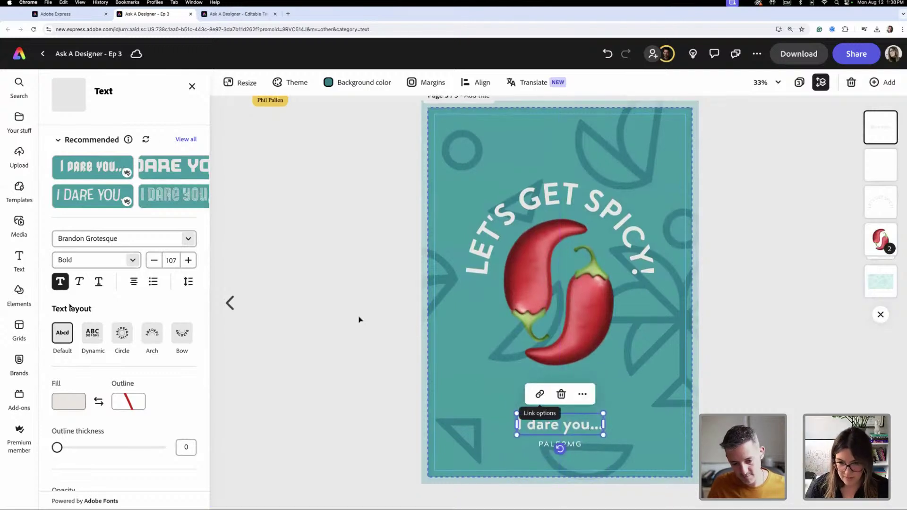
pyautogui.click(360, 319)
pyautogui.scroll(-1, 361, 322)
pyautogui.moveTo(597, 424); pyautogui.dragTo(596, 424)
pyautogui.click(308, 364)
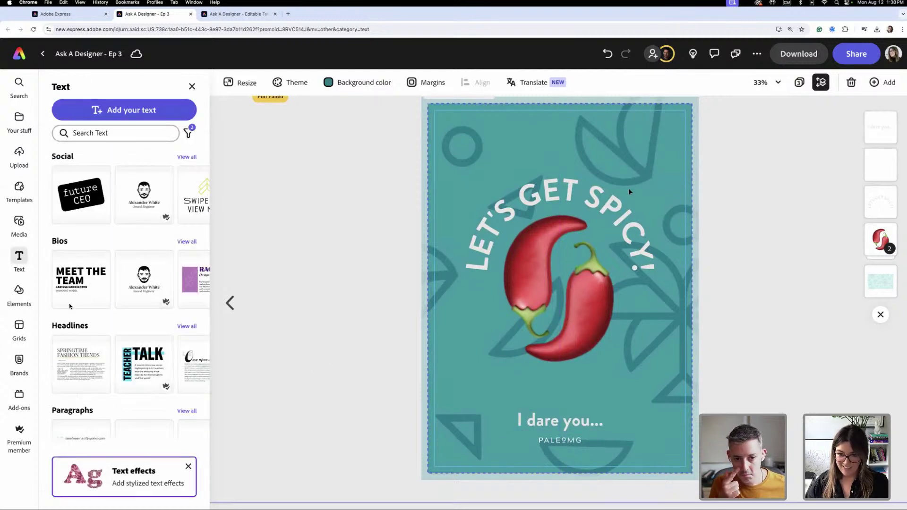
# Replace the "I dare you..." wording above the logo with "Can you handle the heat?"
pyautogui.click(620, 208)
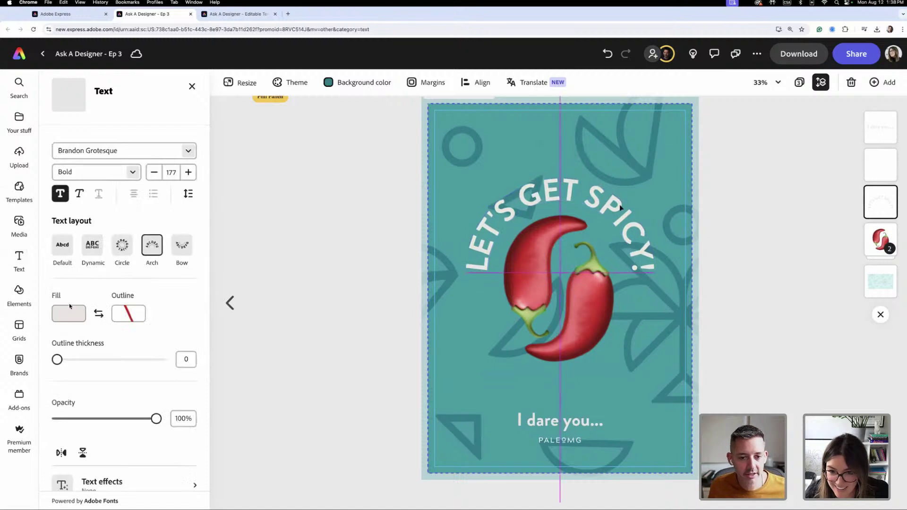
pyautogui.click(599, 304)
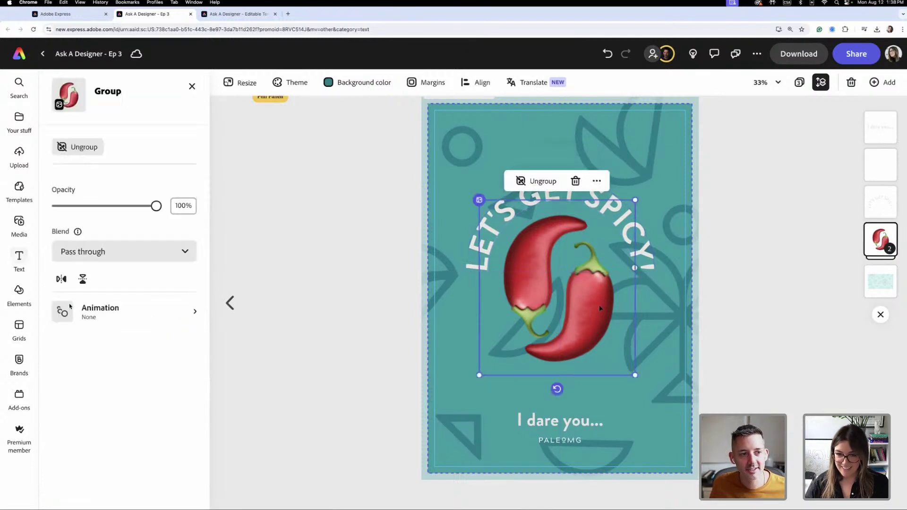
pyautogui.click(574, 425)
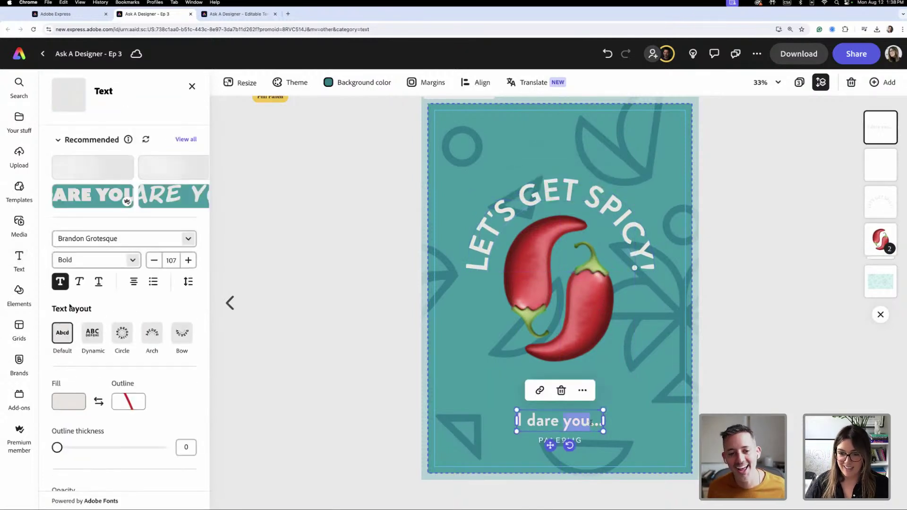
pyautogui.doubleClick(574, 425)
pyautogui.write('Can you h')
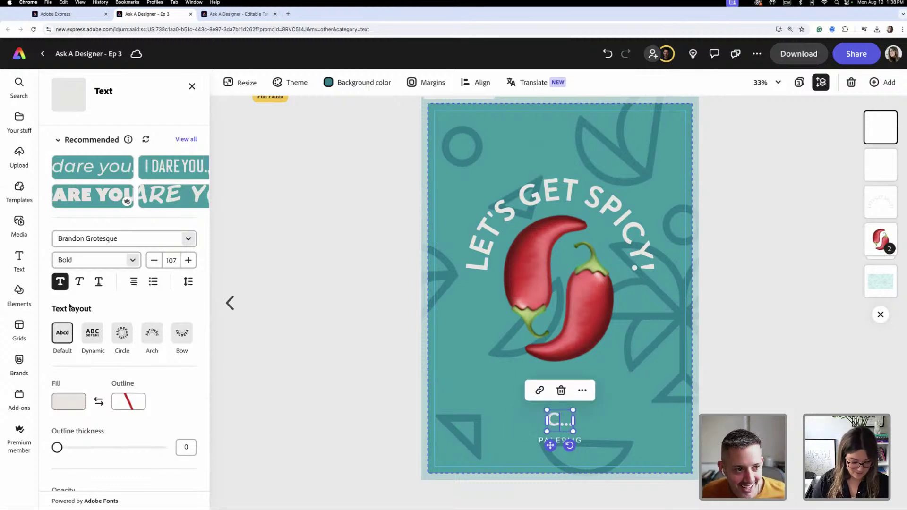
pyautogui.write('andle the he')
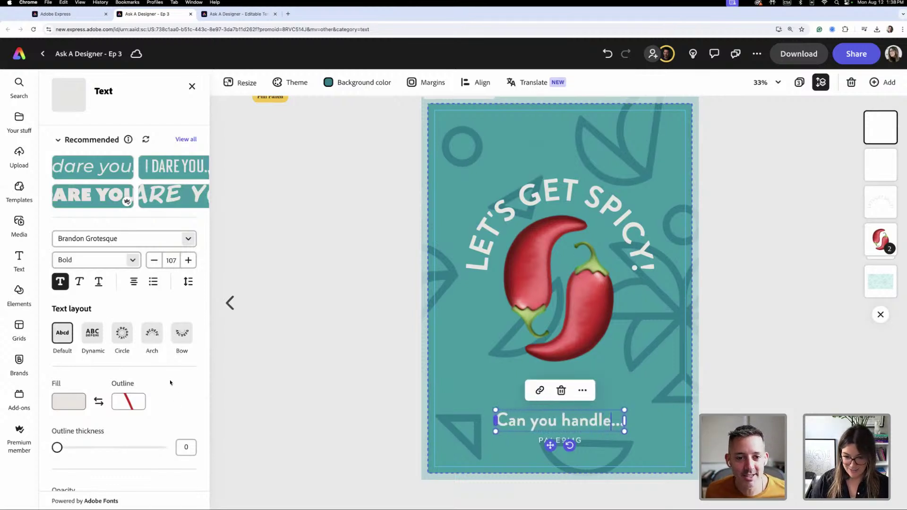
pyautogui.write('at')
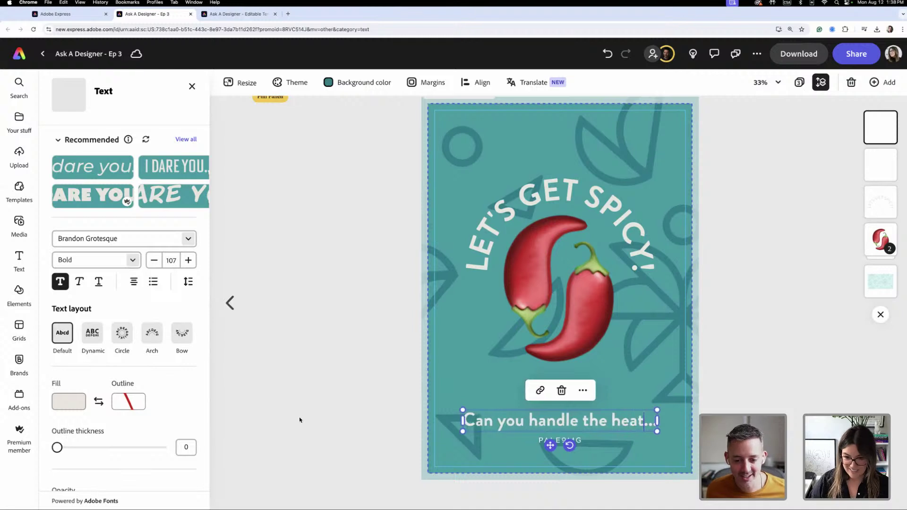
pyautogui.press('BackSpace')
pyautogui.press('BackSpace')
pyautogui.press('BackSpace')
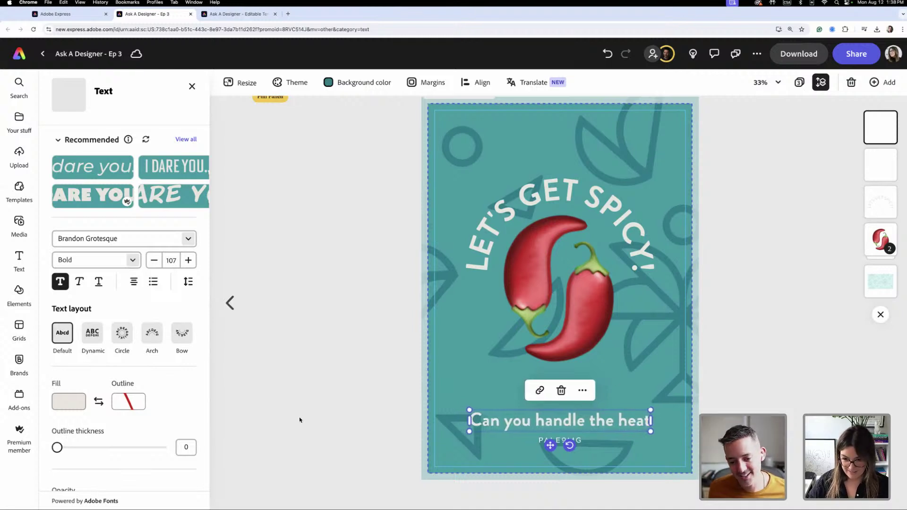
pyautogui.write('?')
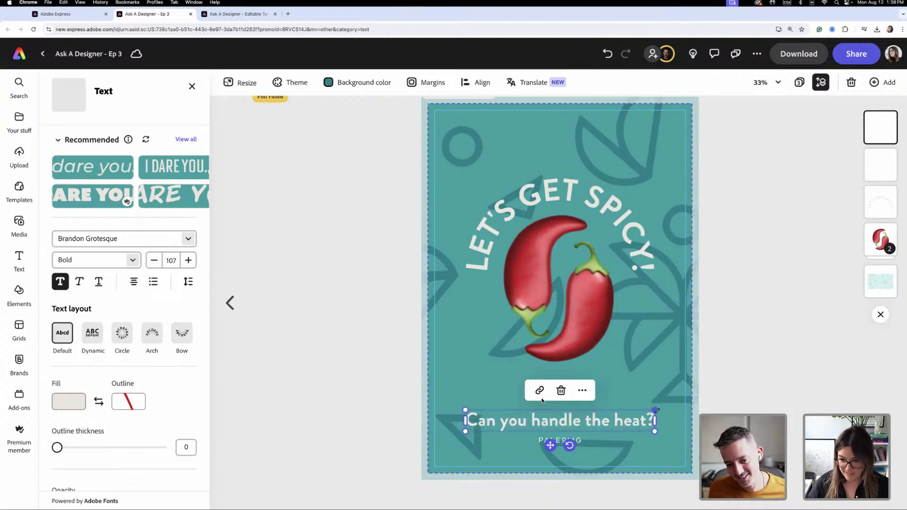
# Reduce the "Can you handle the heat?" line to size 88 and centre it just above the PaleOMG logo
pyautogui.write('!')
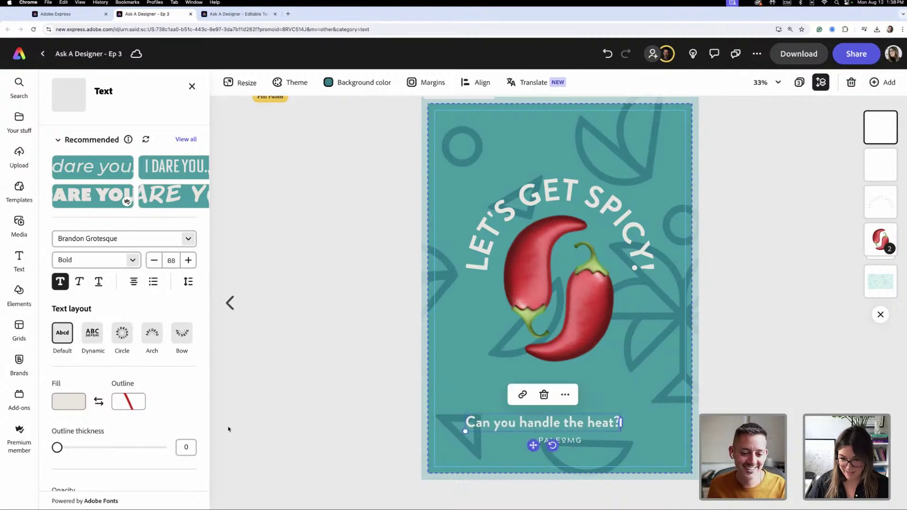
pyautogui.moveTo(603, 425); pyautogui.dragTo(620, 427)
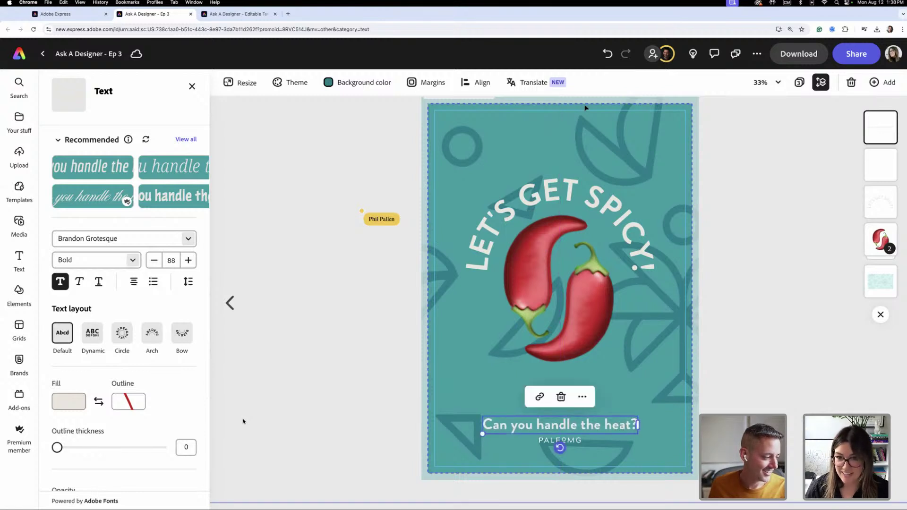
# Shift the background pattern so that its large radial shape sits near the page's left edge, partly behind the chilis
pyautogui.moveTo(463, 138); pyautogui.dragTo(471, 141)
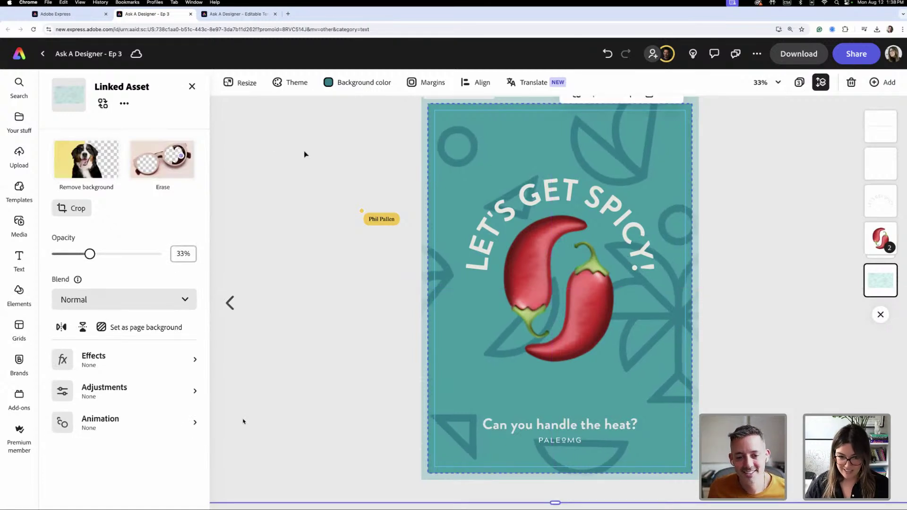
pyautogui.moveTo(659, 326); pyautogui.dragTo(473, 321)
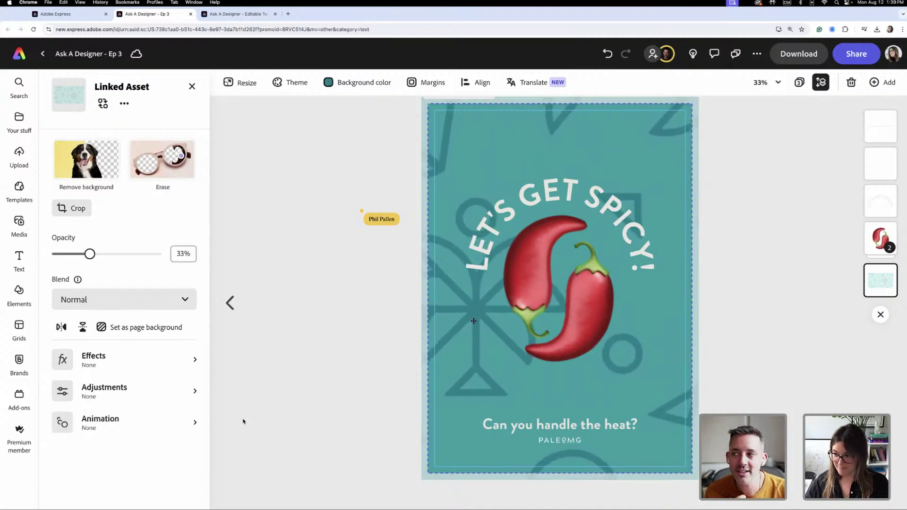
pyautogui.moveTo(473, 322); pyautogui.dragTo(472, 321)
# Fine-tune the background pattern's scale and position so it extends slightly past the page's top, bottom and right edges, then deselect it
pyautogui.scroll(-3, 477, 324)
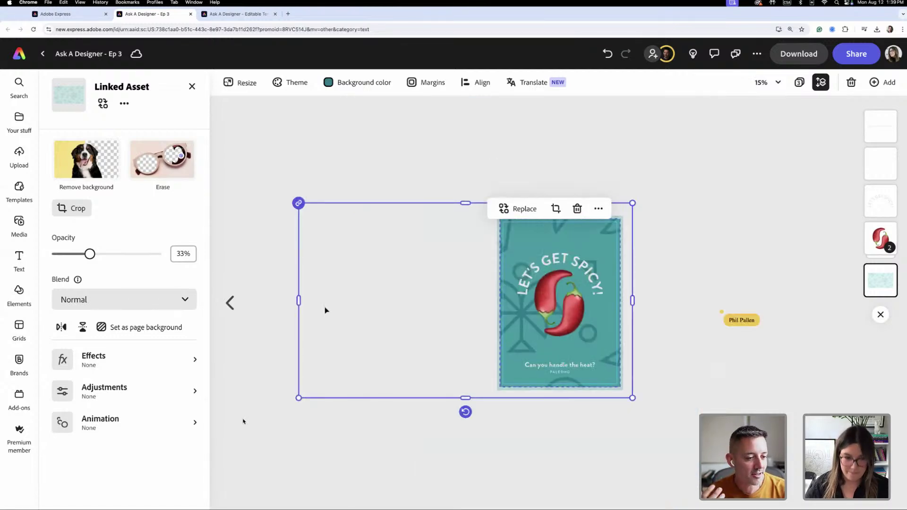
pyautogui.click(305, 393)
pyautogui.moveTo(306, 393); pyautogui.dragTo(301, 397)
pyautogui.moveTo(634, 203); pyautogui.dragTo(647, 202)
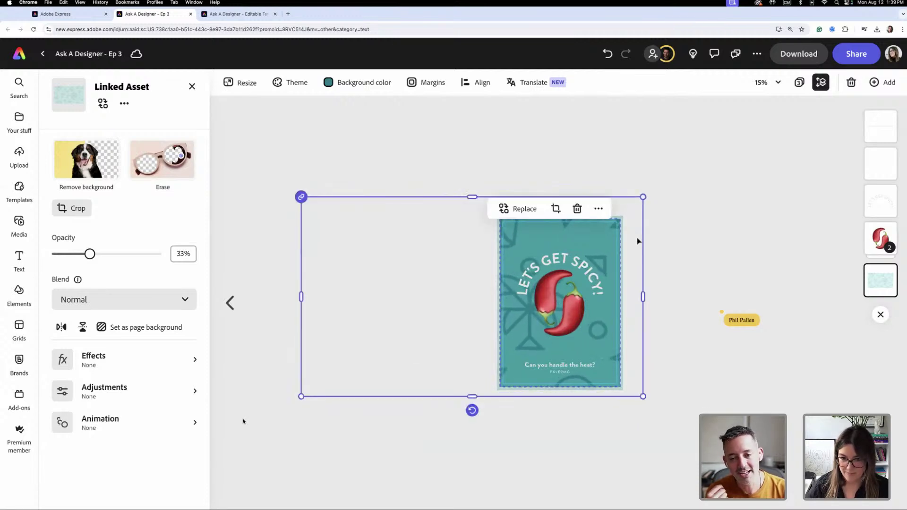
pyautogui.moveTo(626, 235); pyautogui.dragTo(619, 243)
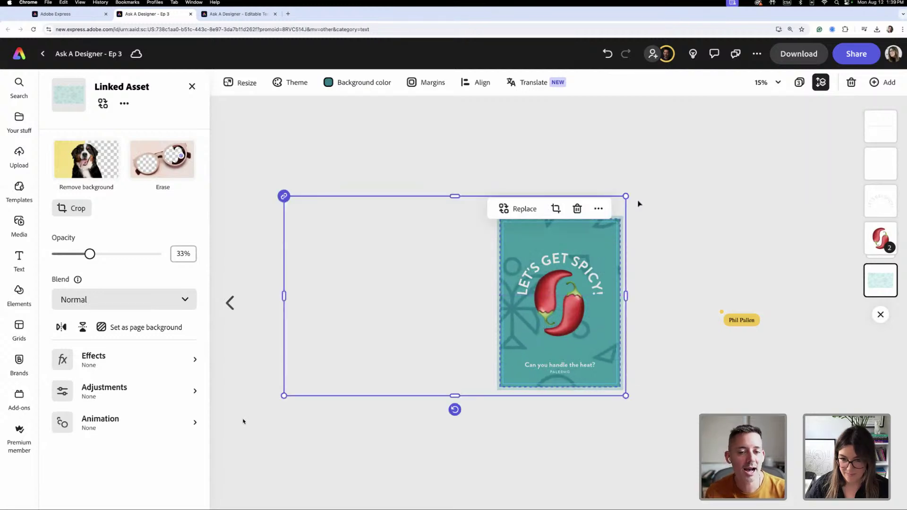
pyautogui.moveTo(632, 190); pyautogui.dragTo(660, 175)
pyautogui.moveTo(639, 206); pyautogui.dragTo(619, 213)
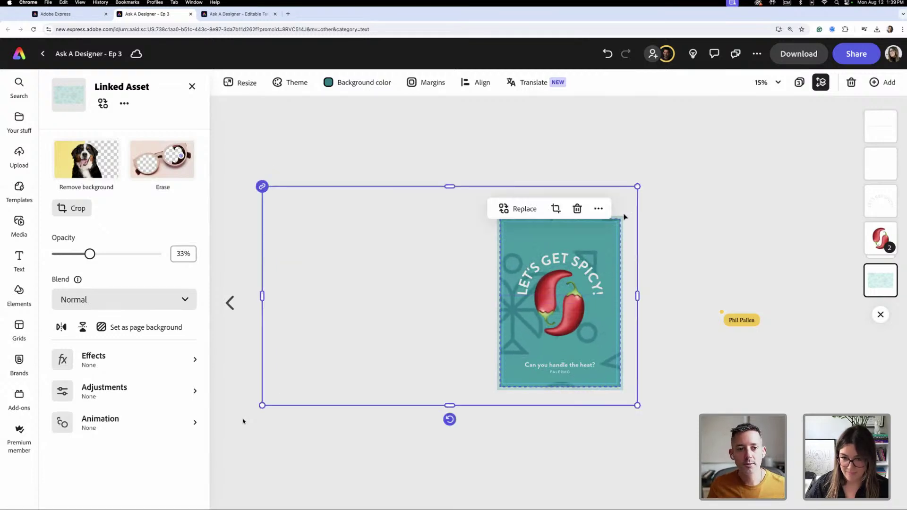
pyautogui.moveTo(264, 401); pyautogui.dragTo(279, 397)
pyautogui.moveTo(638, 187); pyautogui.dragTo(630, 191)
pyautogui.moveTo(366, 278); pyautogui.dragTo(363, 282)
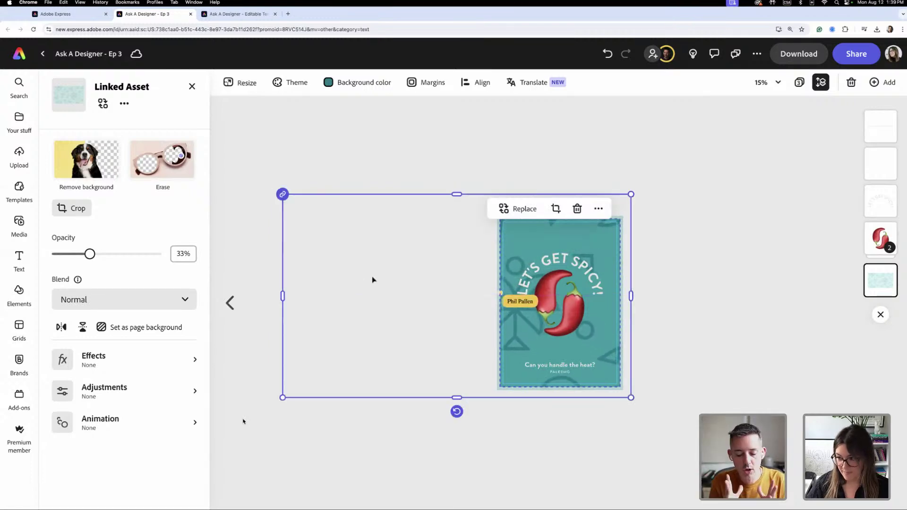
pyautogui.click(573, 162)
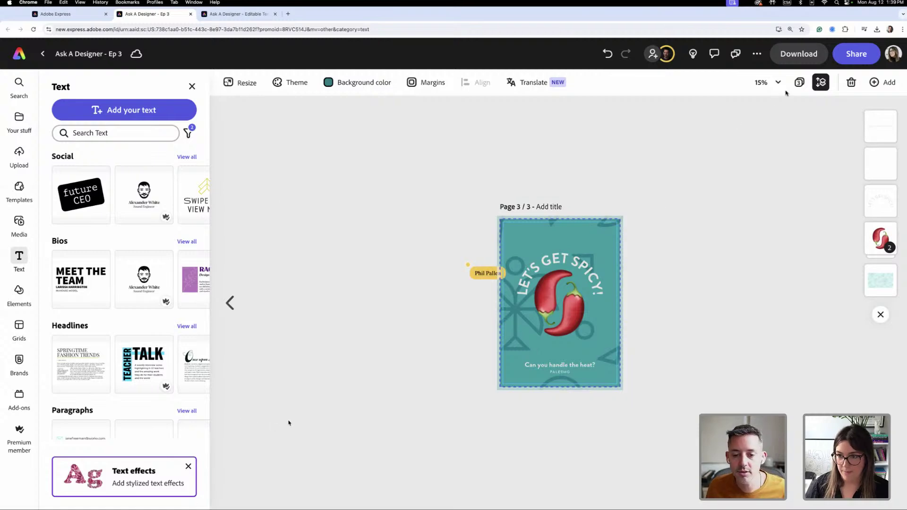
# Duplicate page 3 and open the copy for editing
pyautogui.click(799, 82)
pyautogui.click(378, 140)
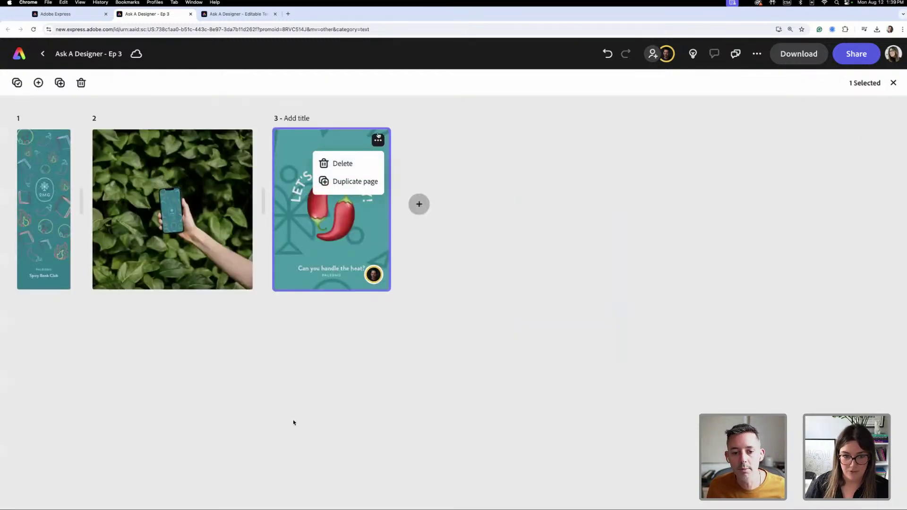
pyautogui.click(359, 181)
pyautogui.doubleClick(511, 235)
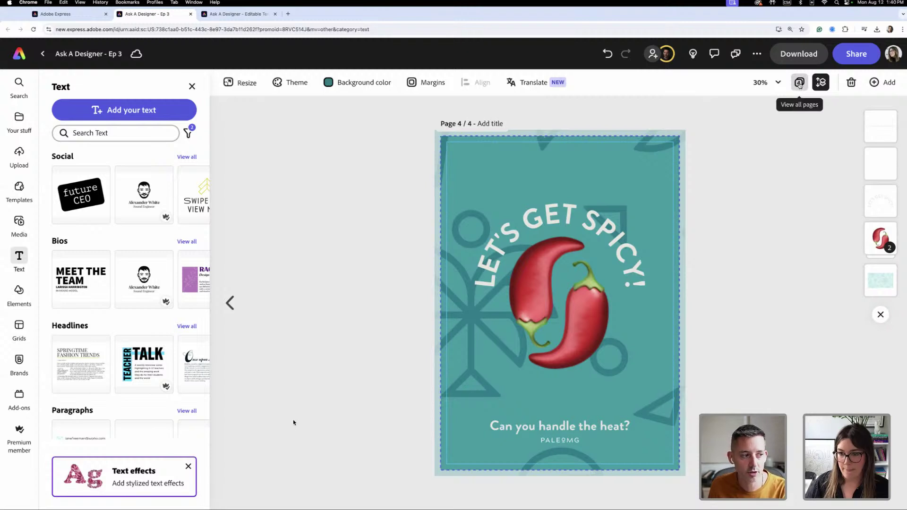
# Try removing the background pattern from the duplicated page, and undo the deletion
pyautogui.click(655, 171)
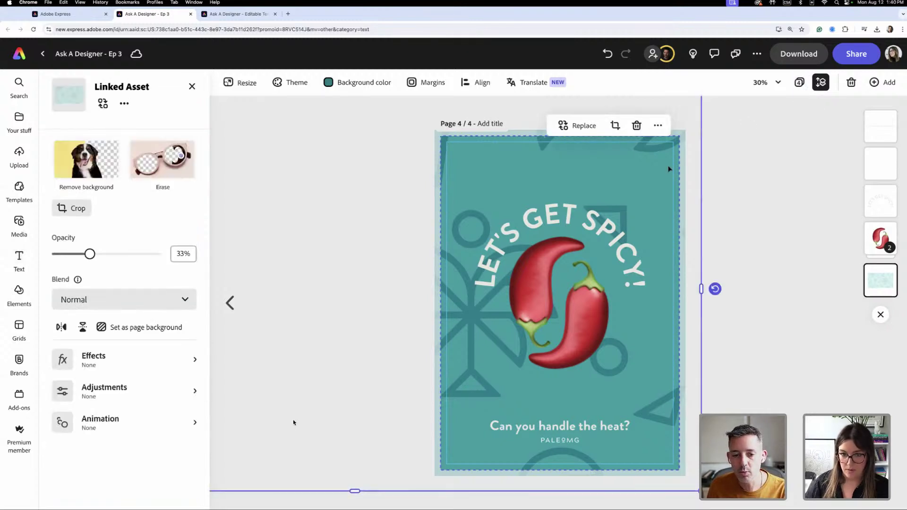
pyautogui.press('Delete')
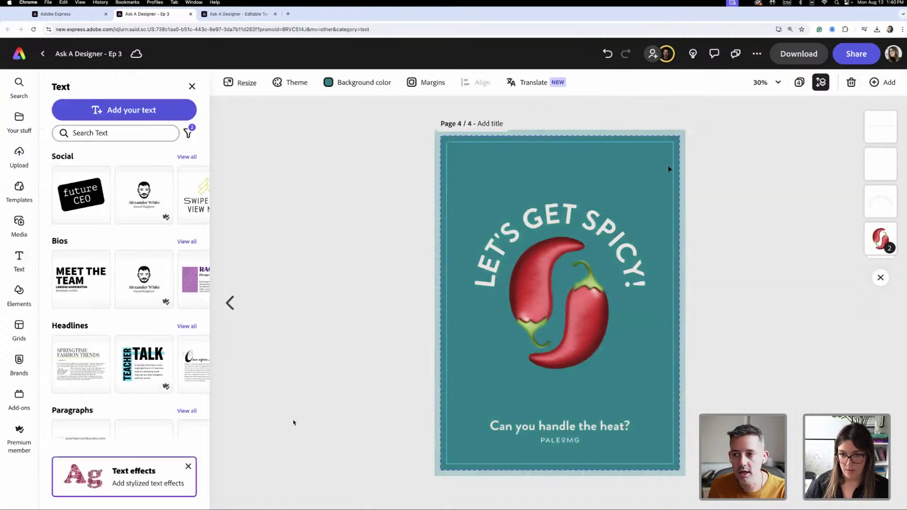
pyautogui.press('super+z')
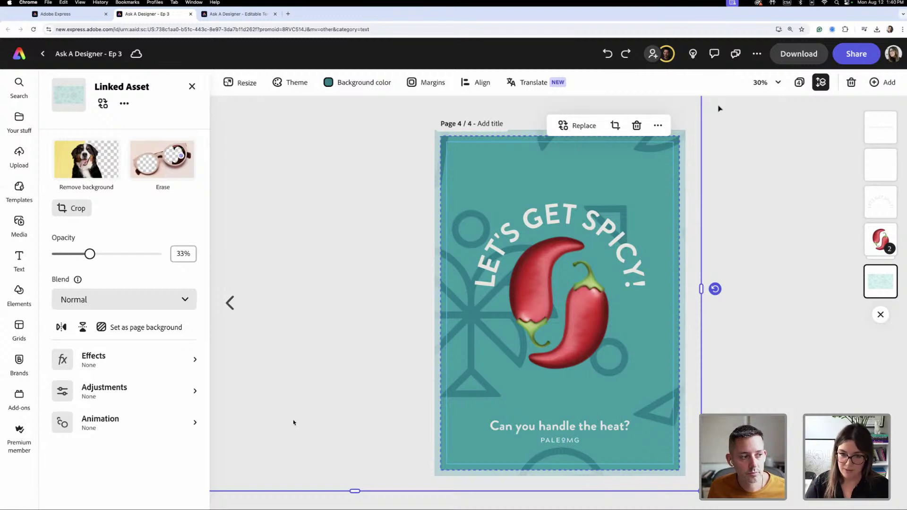
# Delete the pattern, arched headline and chilis from page 4 and make the page background white
pyautogui.moveTo(741, 377); pyautogui.dragTo(507, 241)
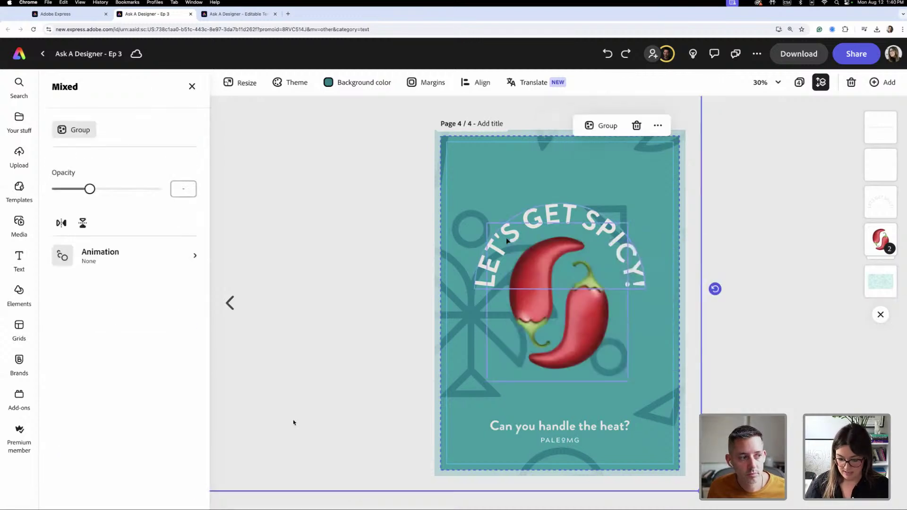
pyautogui.press('Delete')
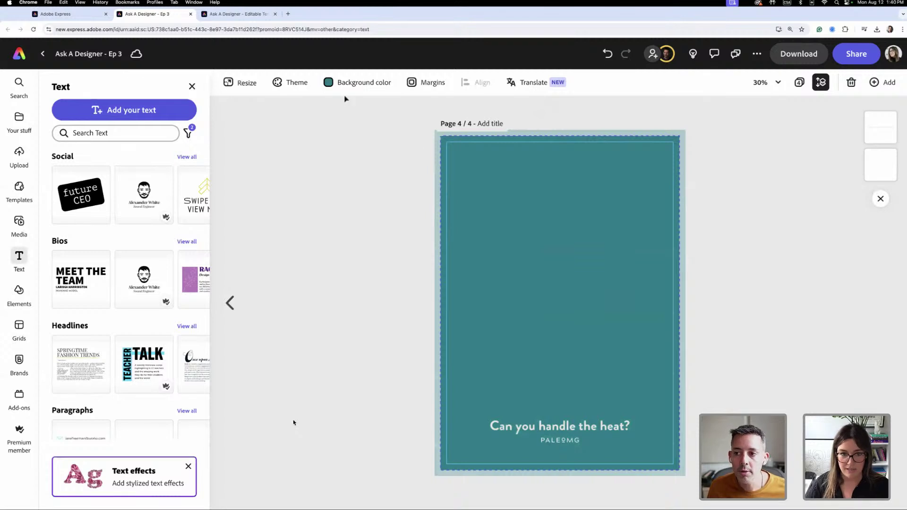
pyautogui.click(350, 85)
pyautogui.click(193, 166)
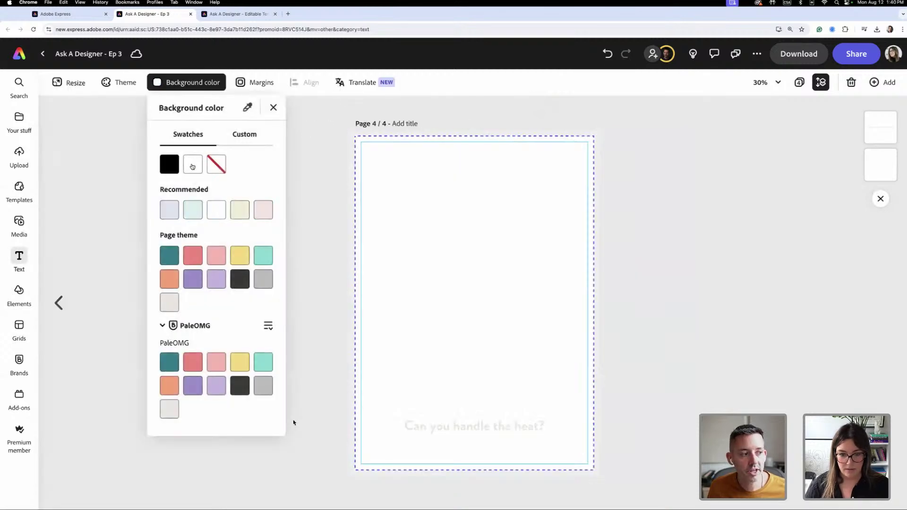
# Delete the remaining "Can you handle the heat?" line and PaleOMG logo from page 4
pyautogui.click(333, 228)
pyautogui.moveTo(302, 278); pyautogui.dragTo(614, 475)
pyautogui.press('Delete')
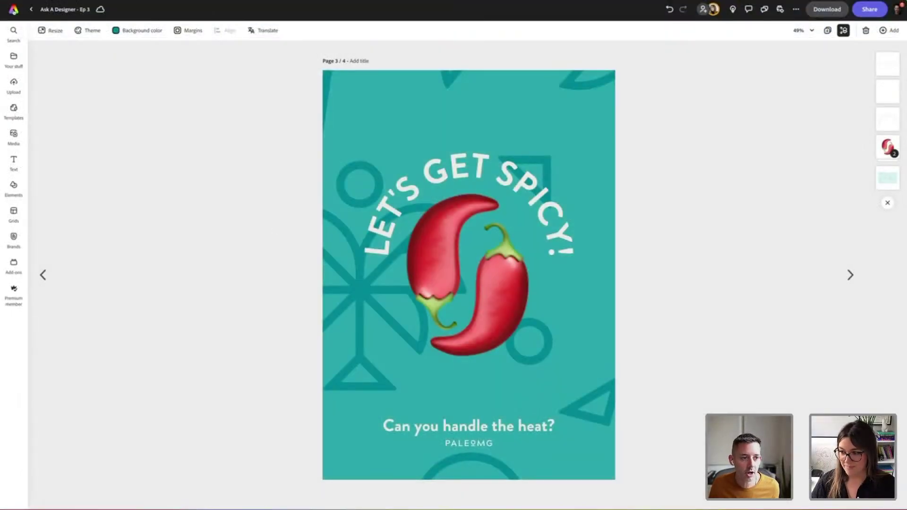
# Leave the design for the home page and bring up the list of quick actions
pyautogui.click(13, 9)
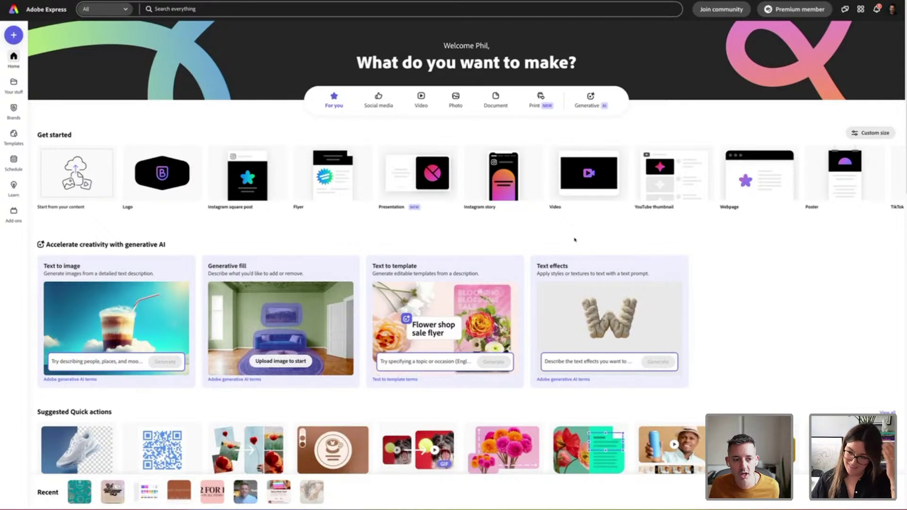
pyautogui.click(14, 38)
pyautogui.click(120, 61)
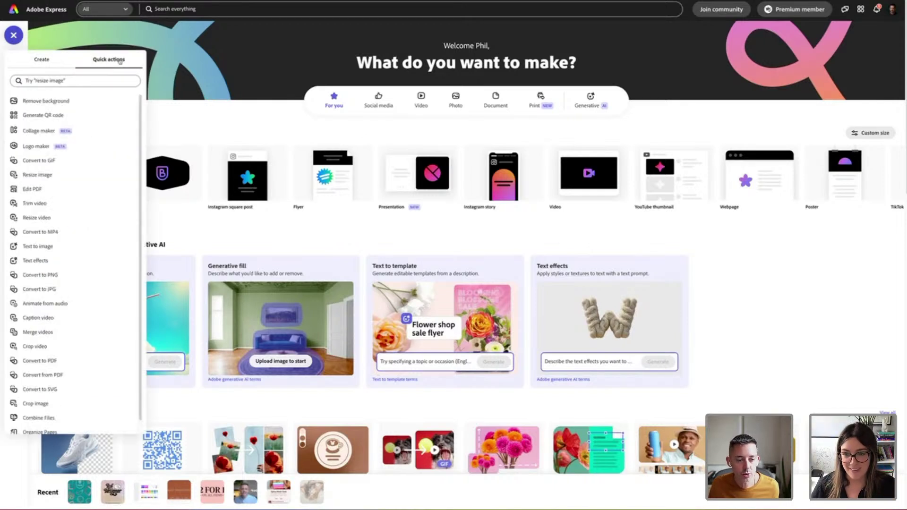
# Look through the full list of quick actions for image, video, PDF and QR code tasks
pyautogui.scroll(-1, 71, 262)
pyautogui.scroll(1, 71, 259)
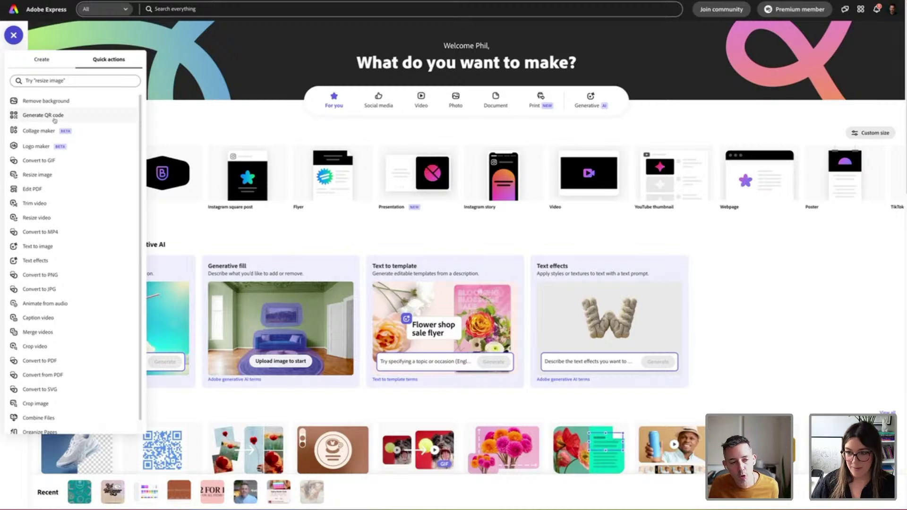
pyautogui.click(91, 49)
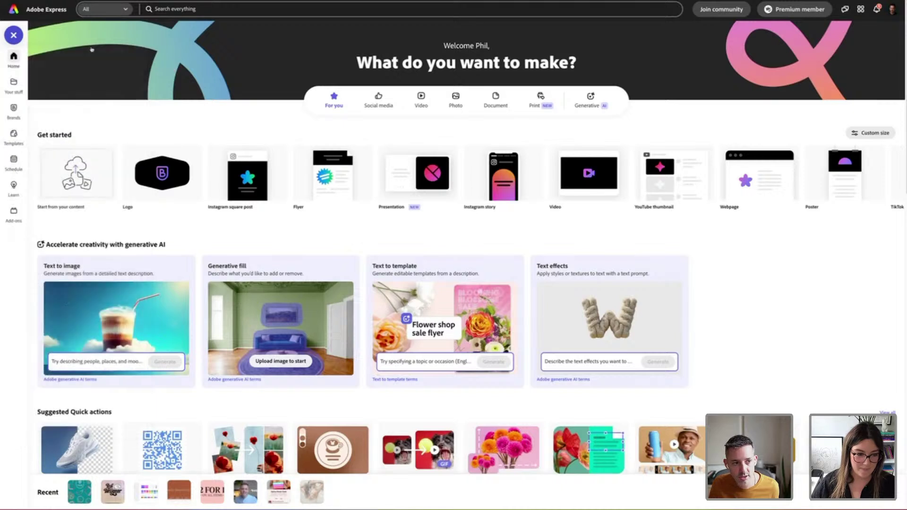
pyautogui.click(12, 36)
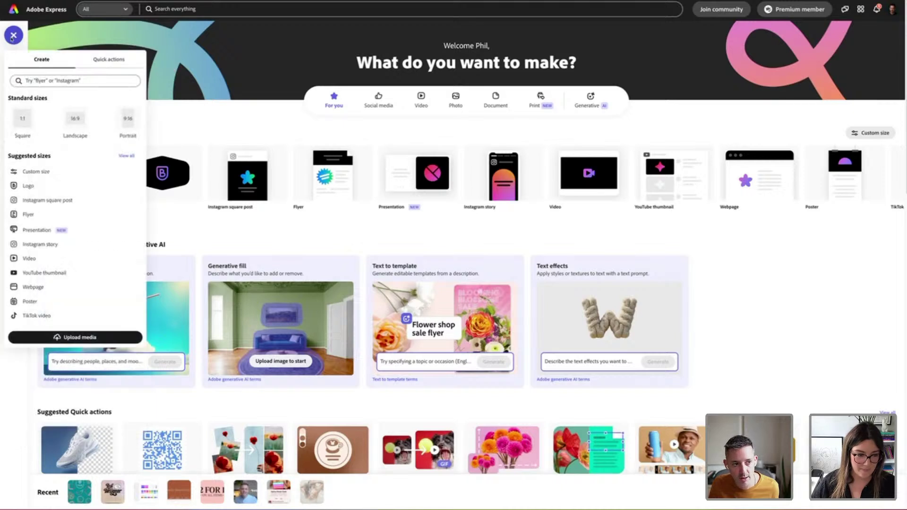
pyautogui.click(103, 63)
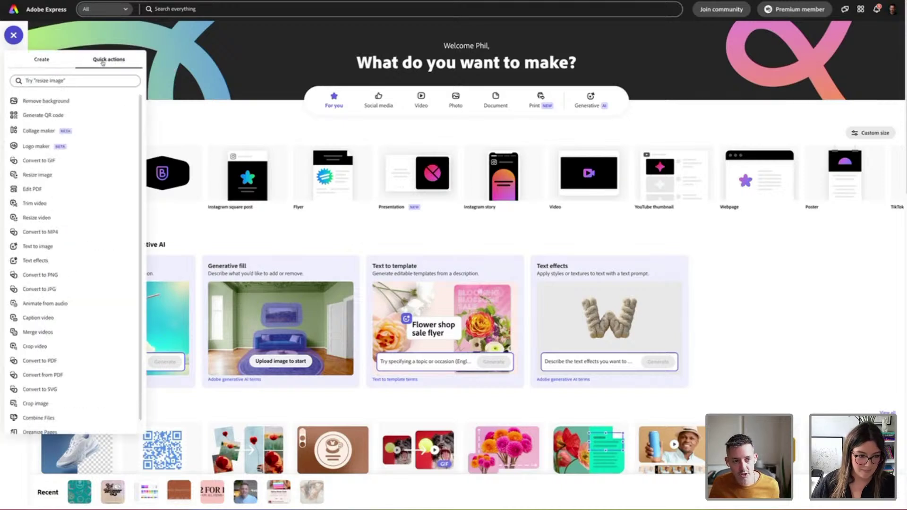
pyautogui.click(41, 62)
pyautogui.click(132, 66)
pyautogui.scroll(-1, 94, 283)
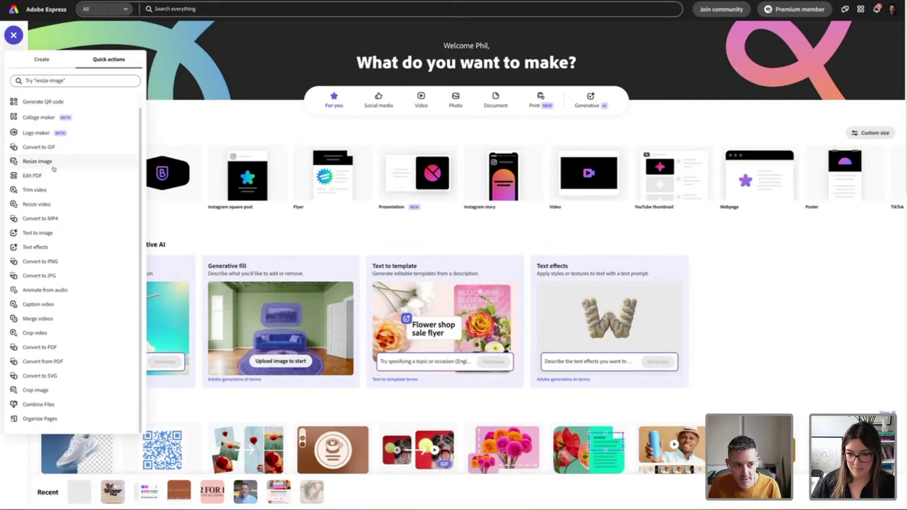
pyautogui.scroll(1, 53, 169)
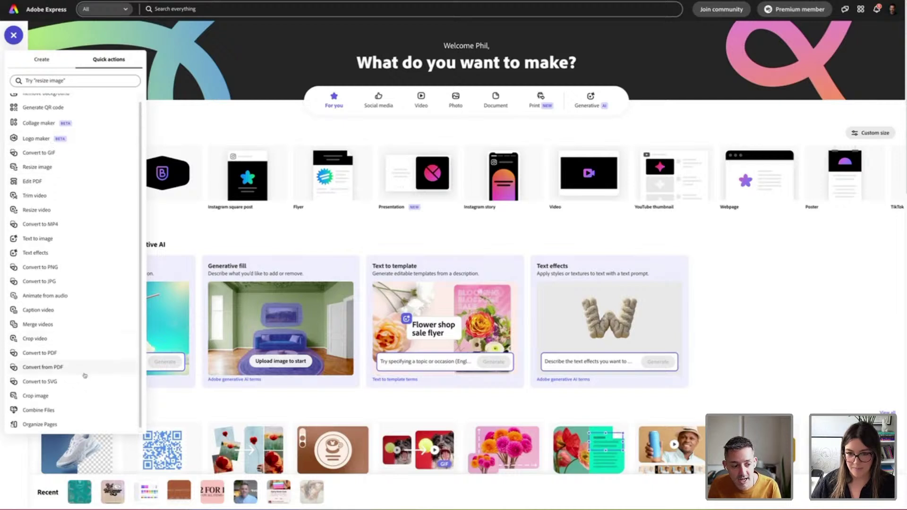
pyautogui.scroll(-1, 44, 425)
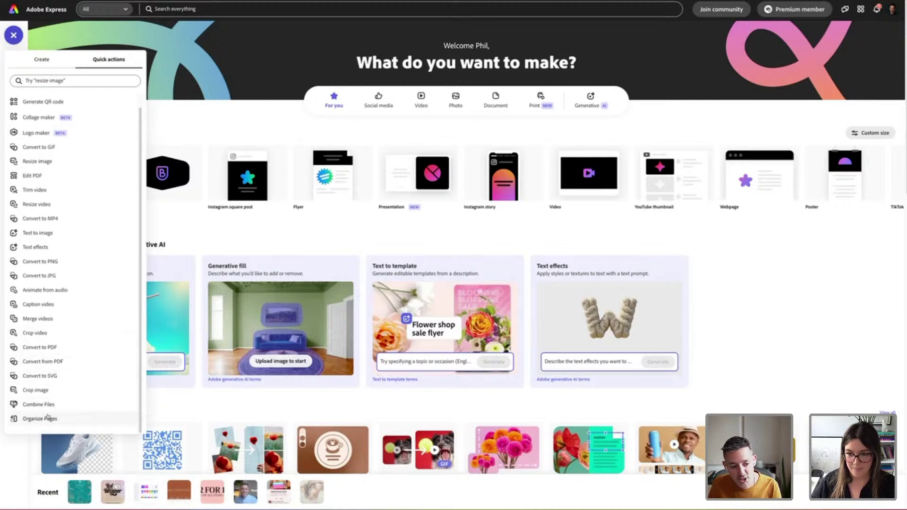
pyautogui.scroll(1, 55, 350)
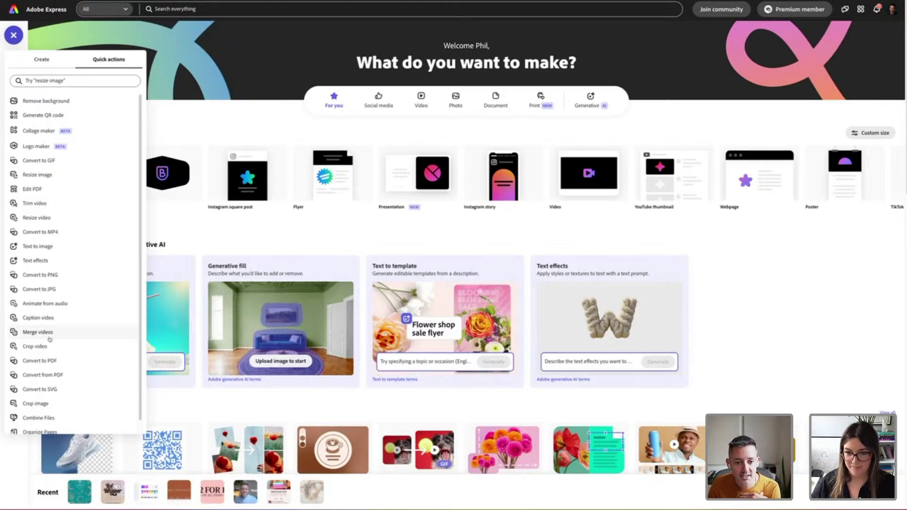
pyautogui.click(71, 118)
pyautogui.click(607, 226)
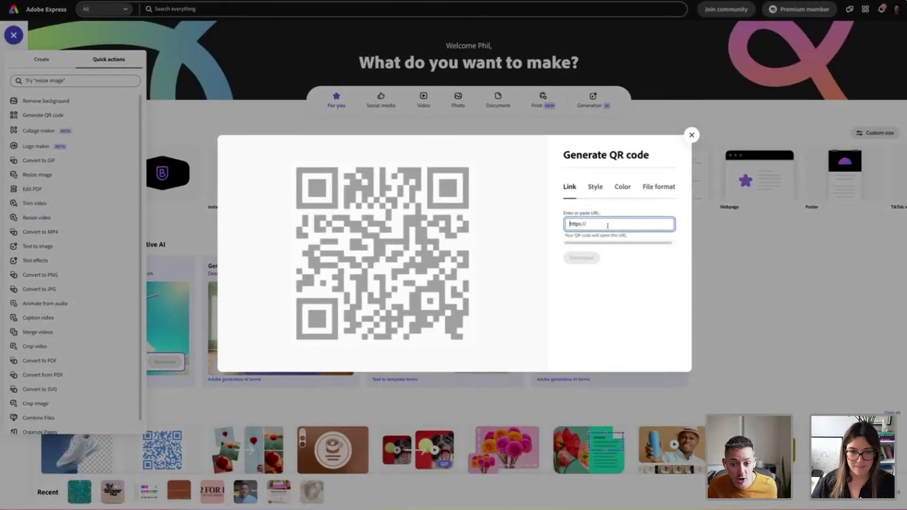
pyautogui.write('http://paleom')
pyautogui.write('.me')
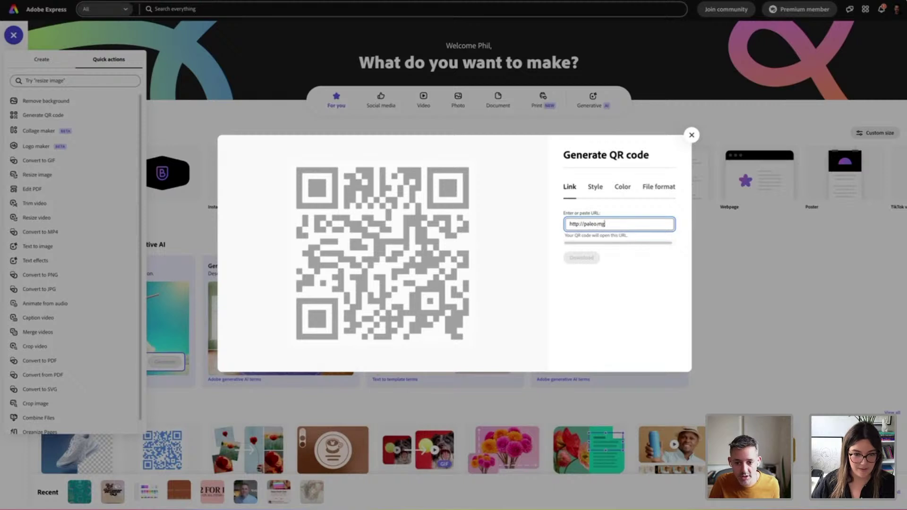
pyautogui.write('/spicy')
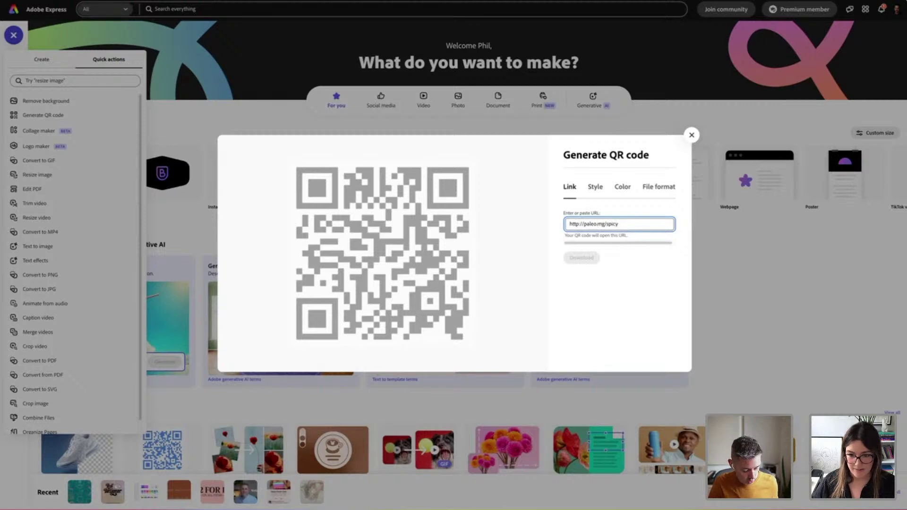
pyautogui.write('bookclub')
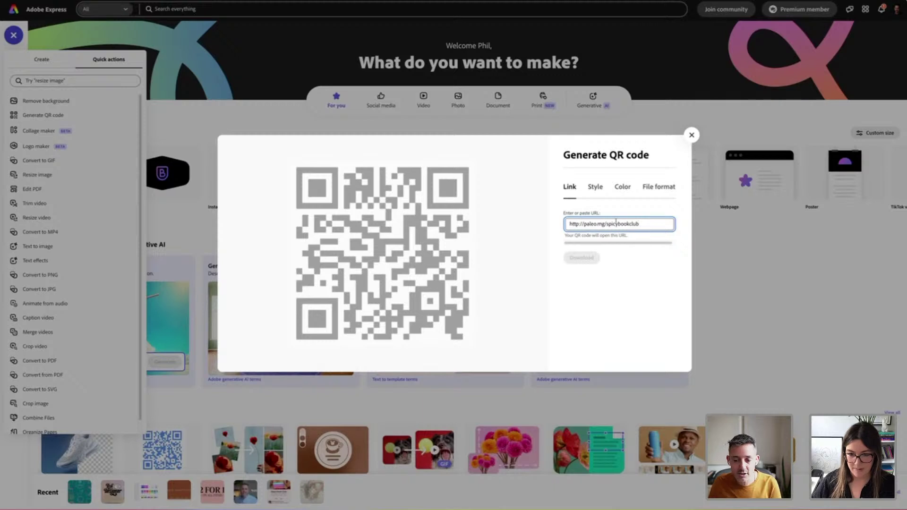
pyautogui.click(650, 257)
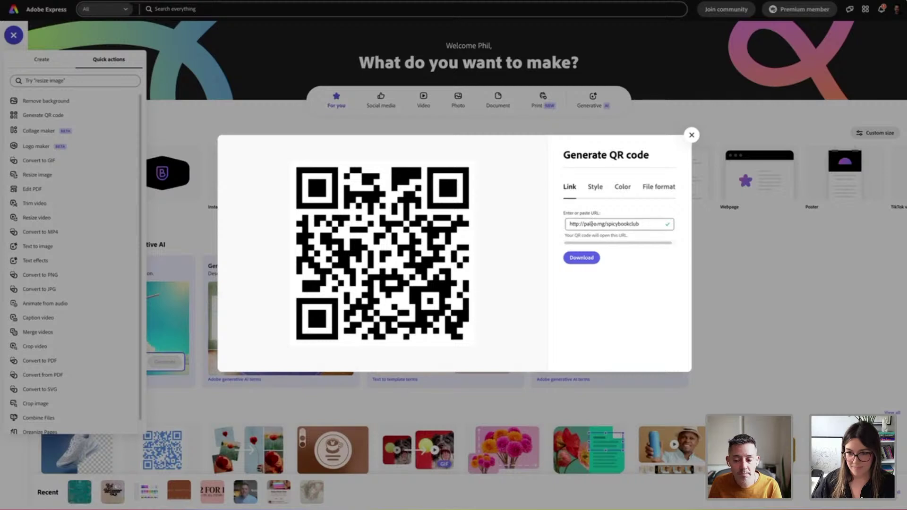
pyautogui.click(624, 222)
pyautogui.doubleClick(624, 222)
pyautogui.click(625, 222)
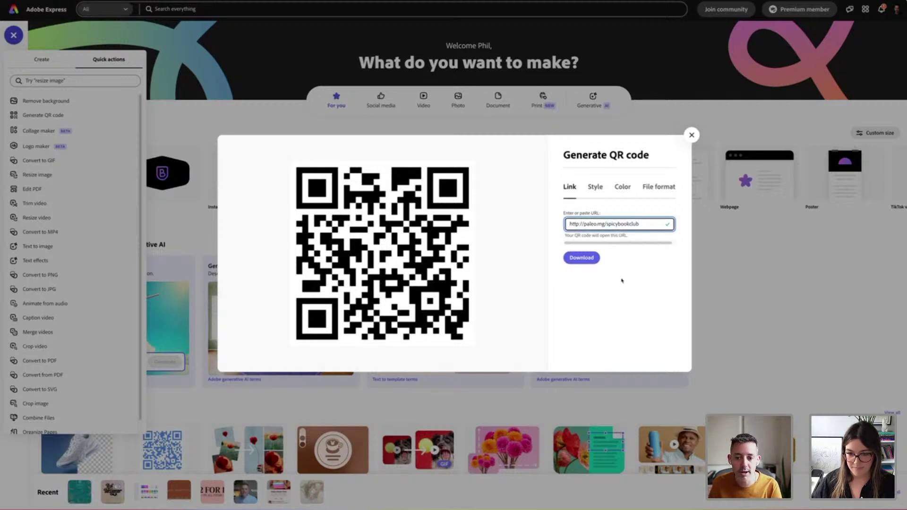
pyautogui.tripleClick(651, 226)
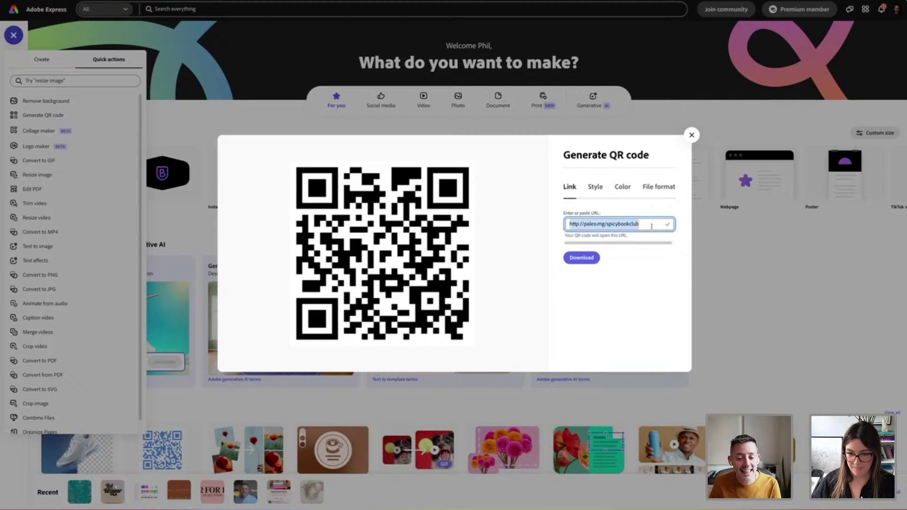
pyautogui.click(652, 226)
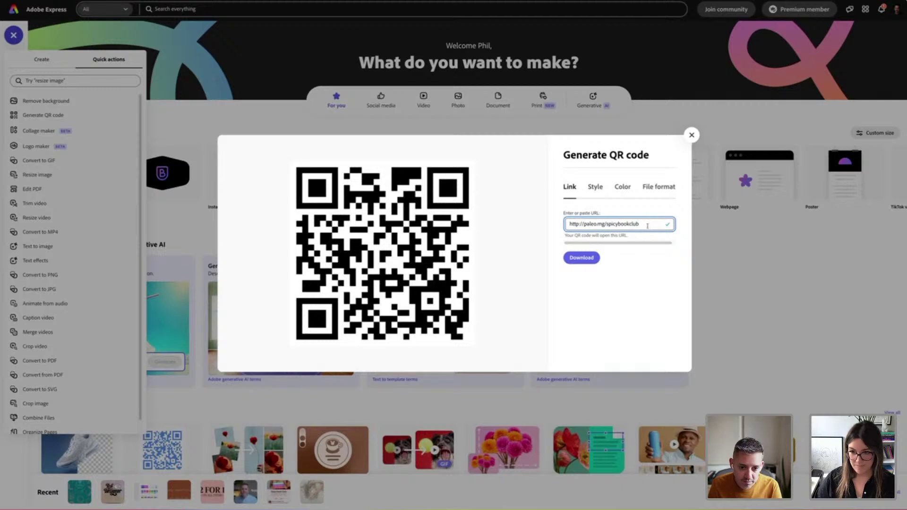
pyautogui.moveTo(648, 226); pyautogui.dragTo(569, 224)
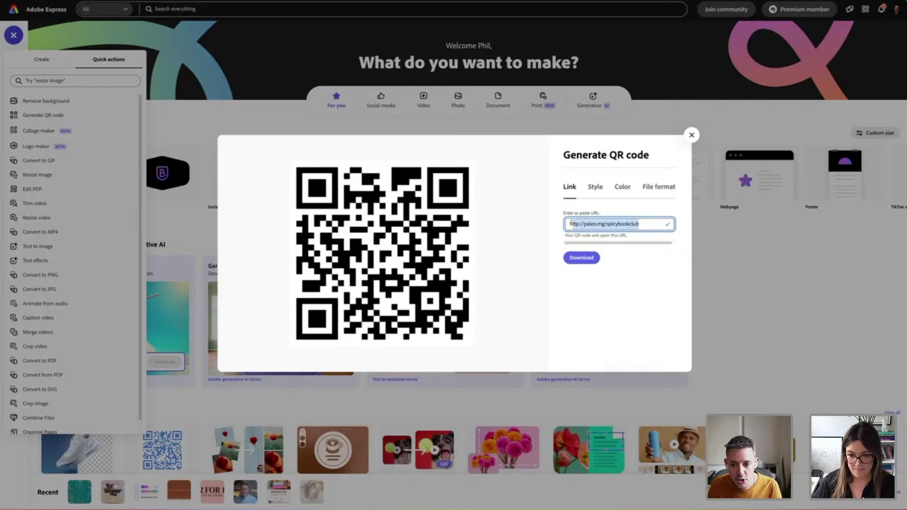
pyautogui.click(653, 227)
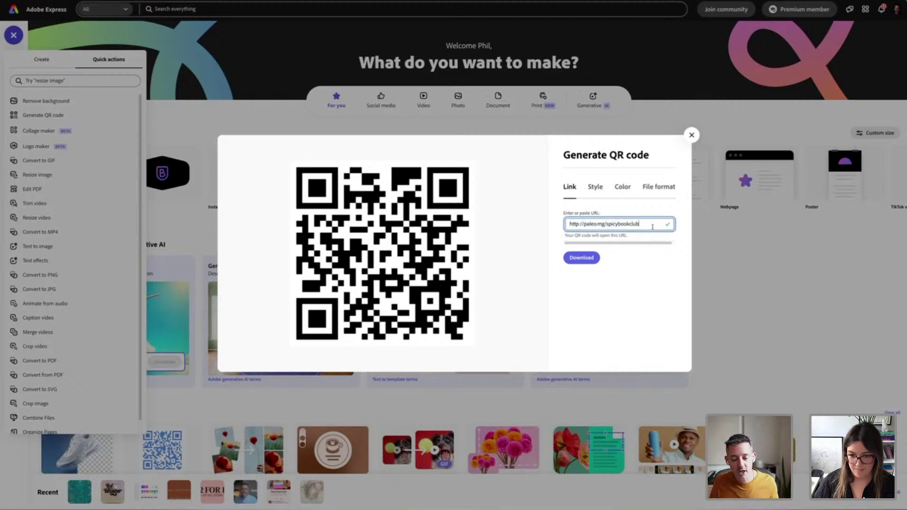
pyautogui.moveTo(604, 223); pyautogui.dragTo(577, 224)
pyautogui.click(577, 223)
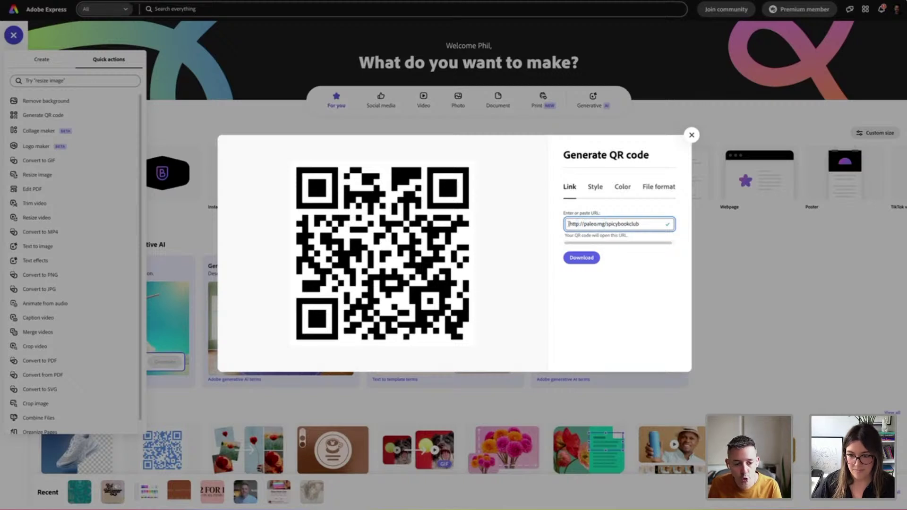
pyautogui.moveTo(570, 223); pyautogui.dragTo(604, 223)
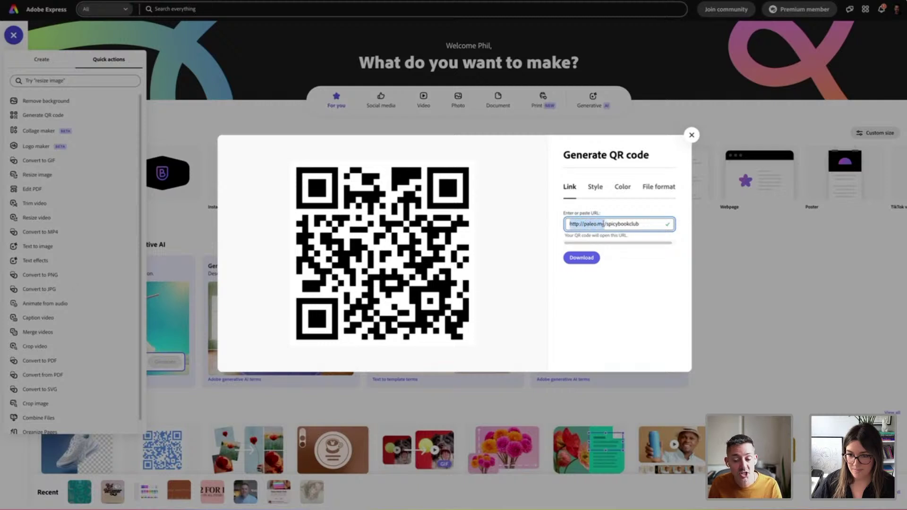
pyautogui.click(604, 224)
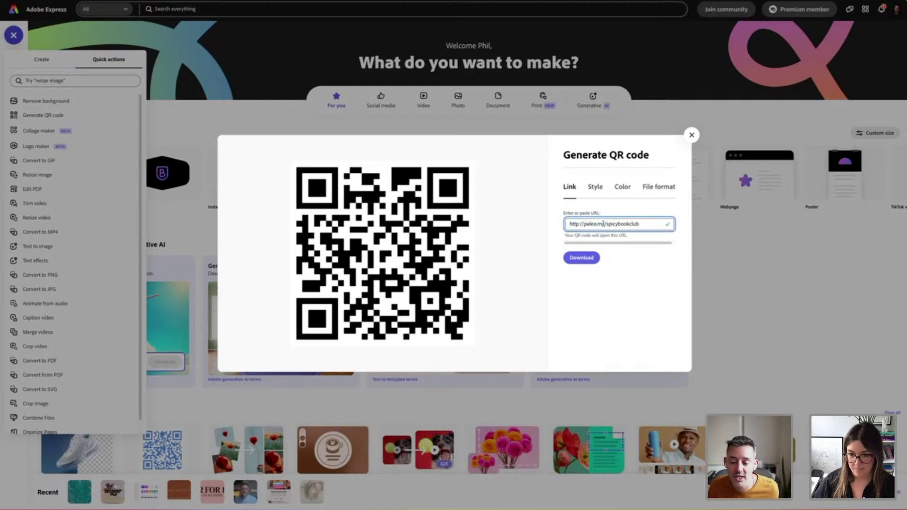
pyautogui.moveTo(660, 222); pyautogui.dragTo(567, 225)
pyautogui.click(656, 256)
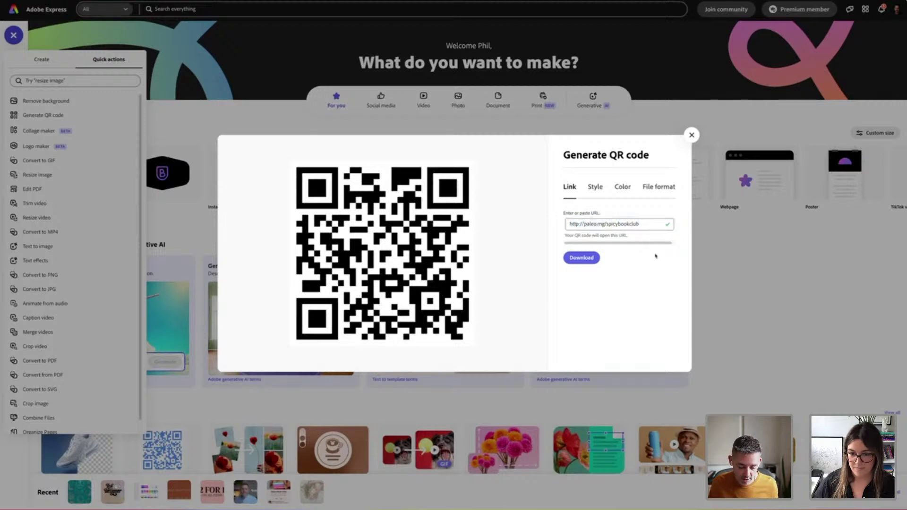
# Style the QR code with rounded connected dots, rounded-square marker borders and round marker centers
pyautogui.hotkey('ctrl', '+')
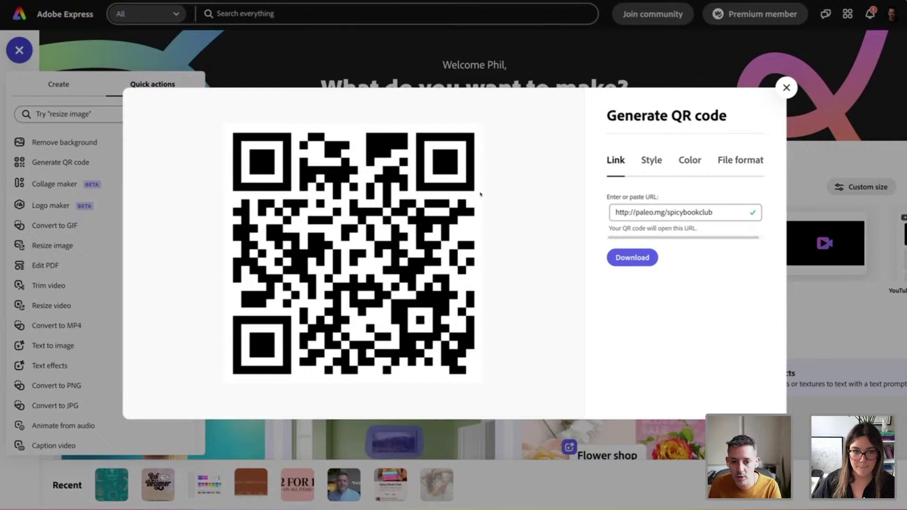
pyautogui.click(648, 160)
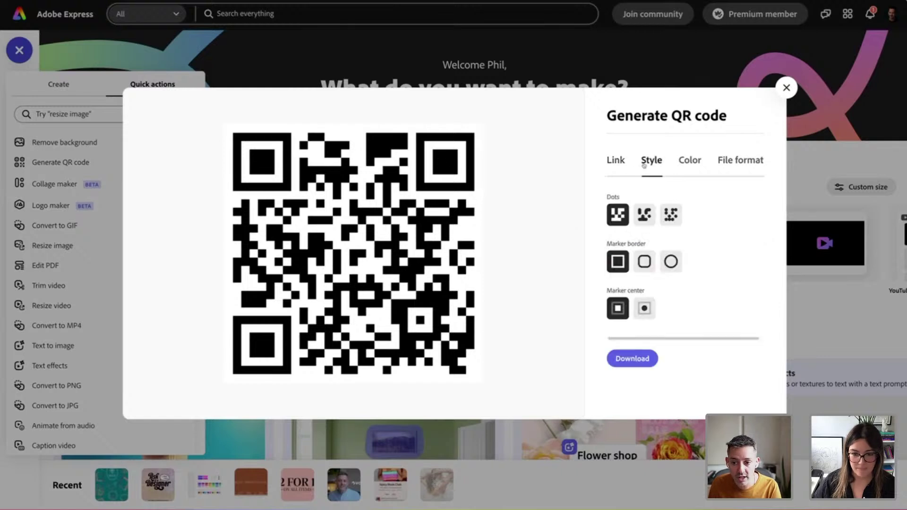
pyautogui.click(644, 215)
pyautogui.click(671, 214)
pyautogui.click(644, 215)
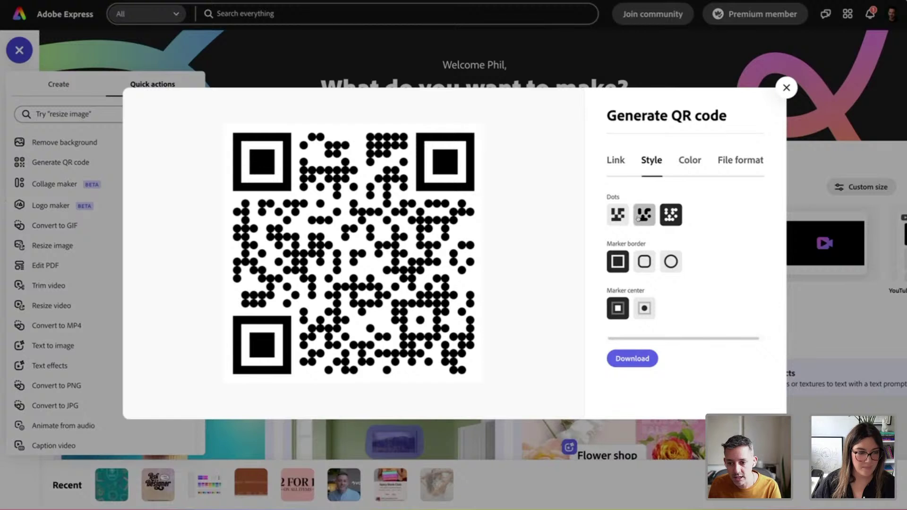
pyautogui.click(644, 262)
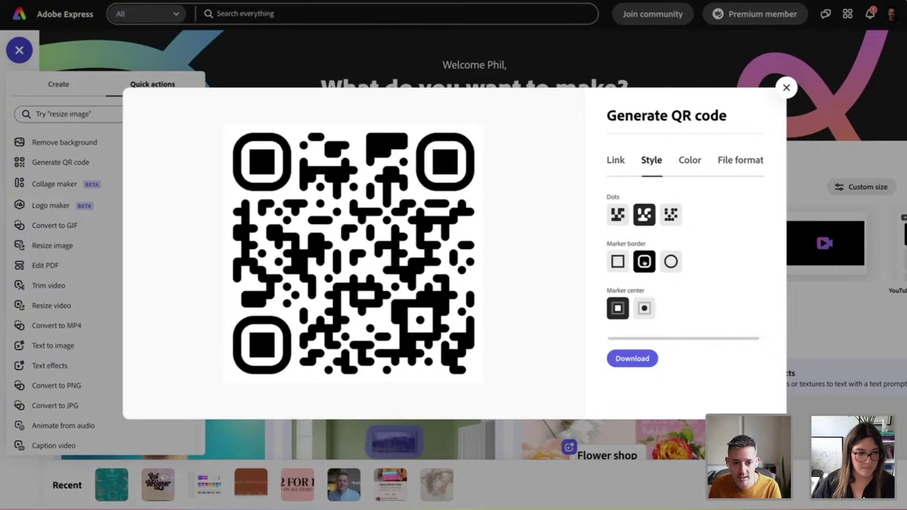
pyautogui.click(671, 262)
pyautogui.click(643, 263)
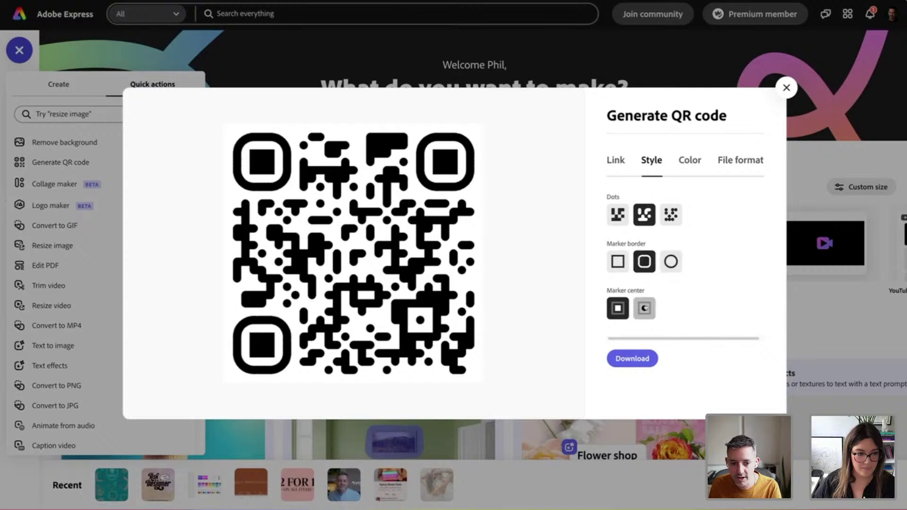
pyautogui.click(645, 308)
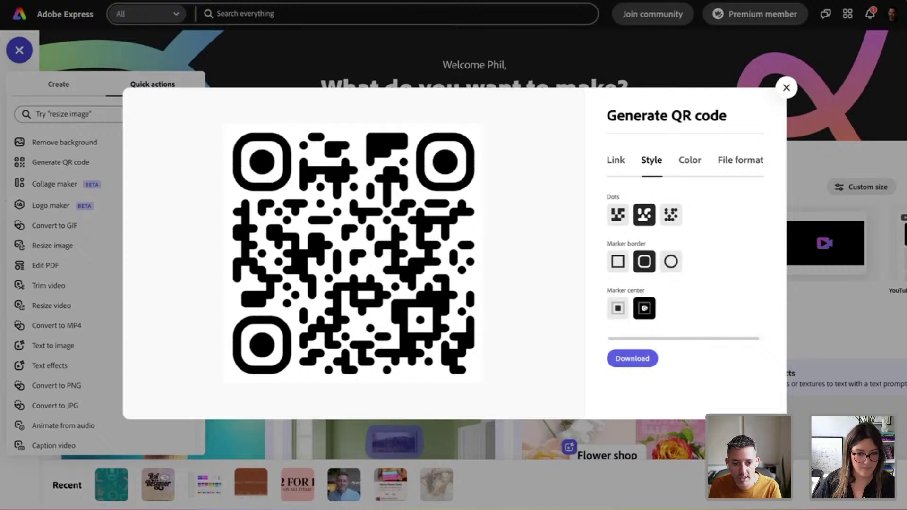
# Color the QR code orange and download it as a PNG file
pyautogui.click(691, 166)
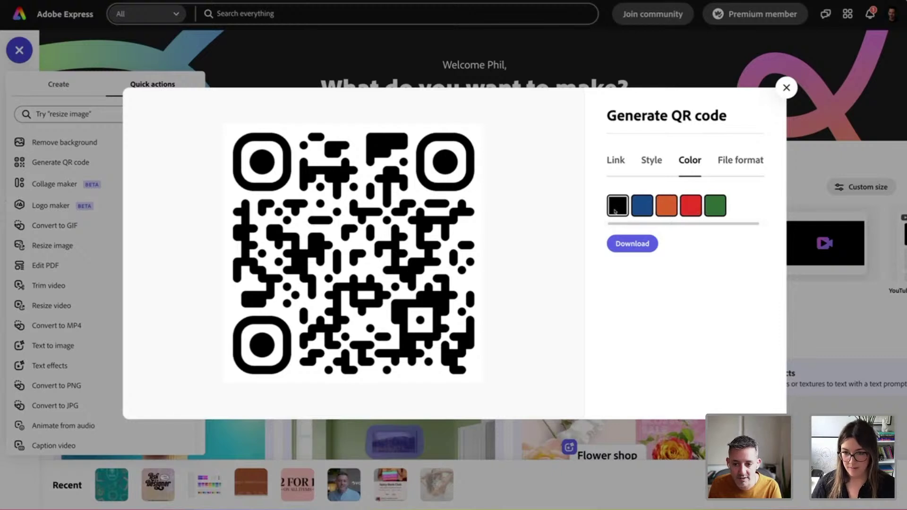
pyautogui.click(738, 163)
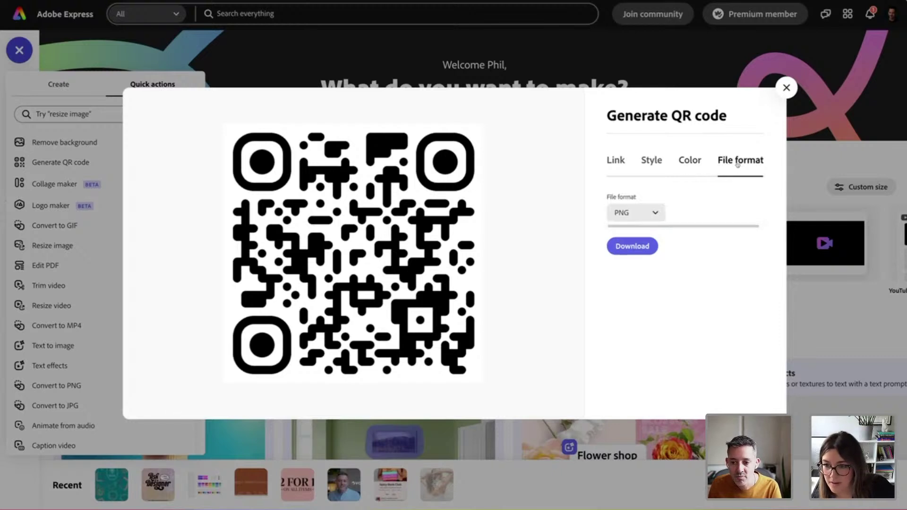
pyautogui.click(699, 164)
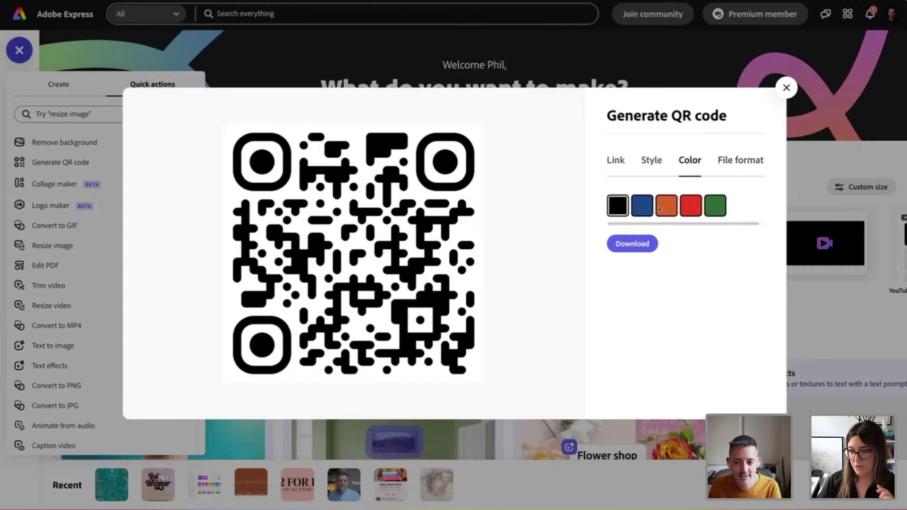
pyautogui.click(664, 210)
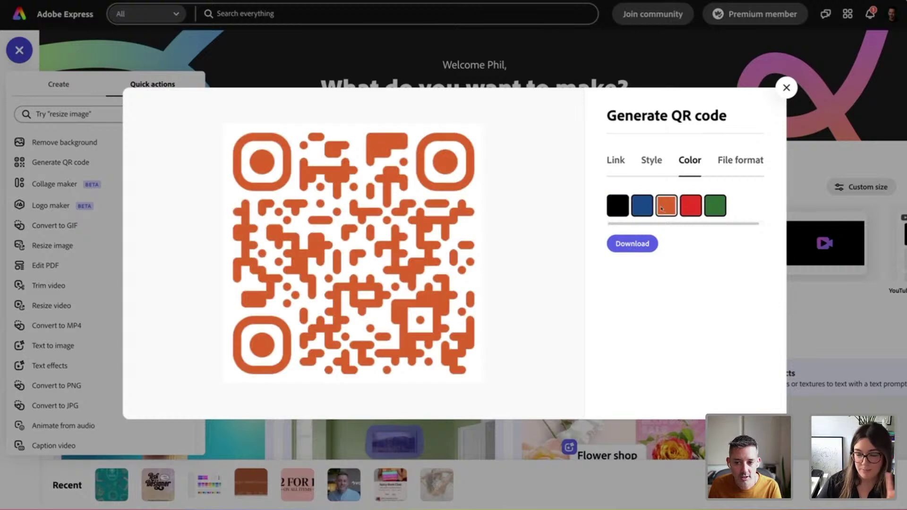
pyautogui.click(687, 206)
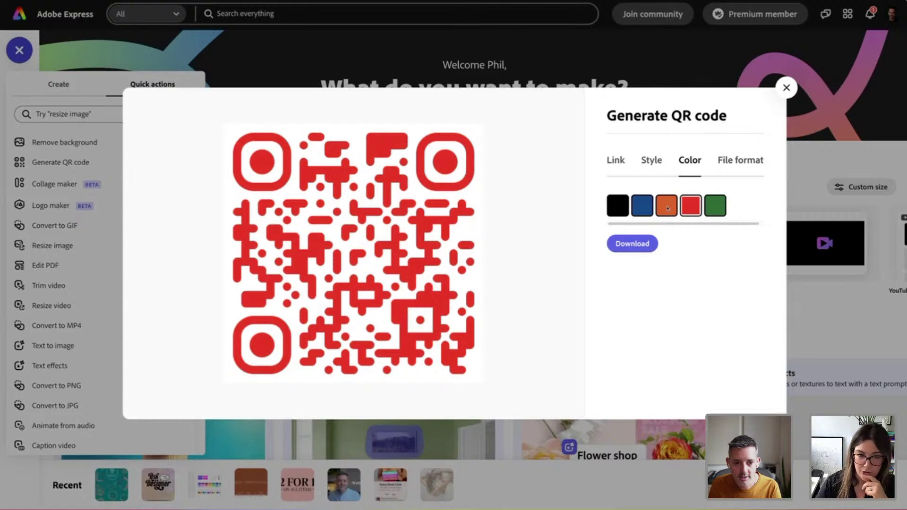
pyautogui.click(667, 208)
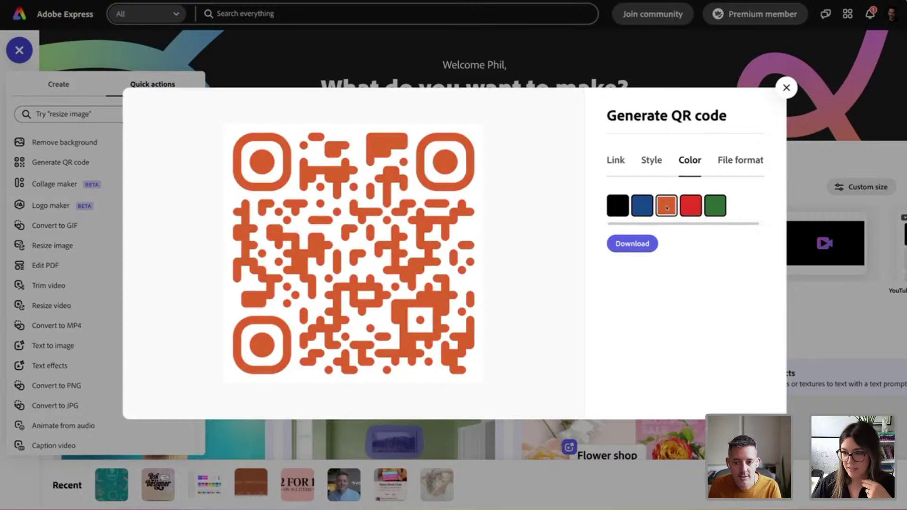
pyautogui.click(642, 244)
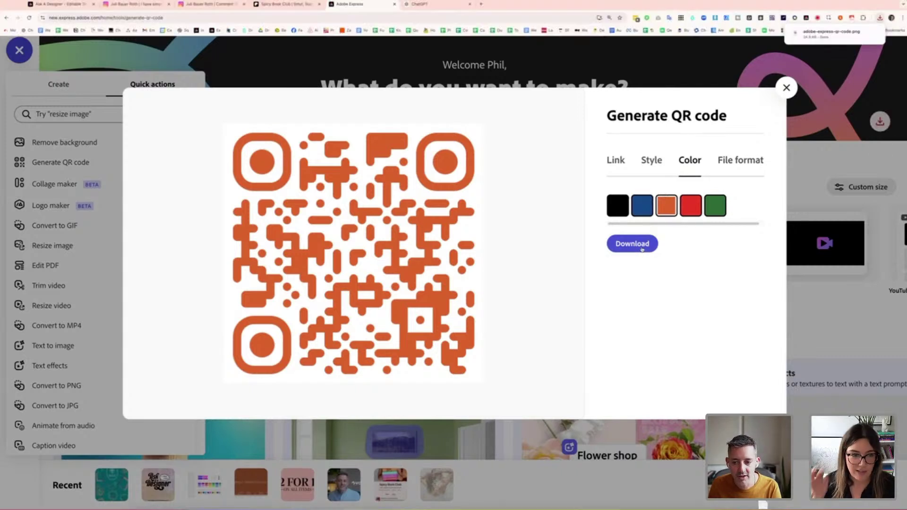
# Preview the QR code in red, return it to orange, and check the available download file formats before closing the generator
pyautogui.click(692, 208)
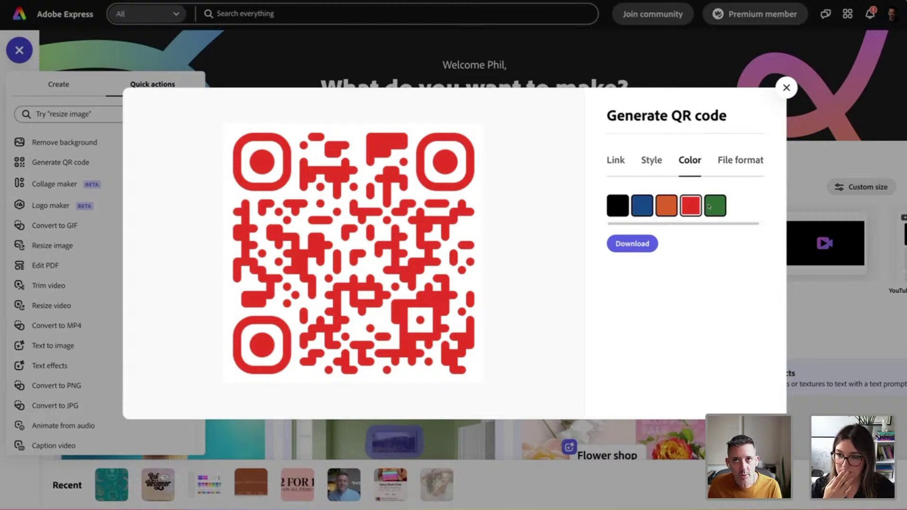
pyautogui.click(665, 216)
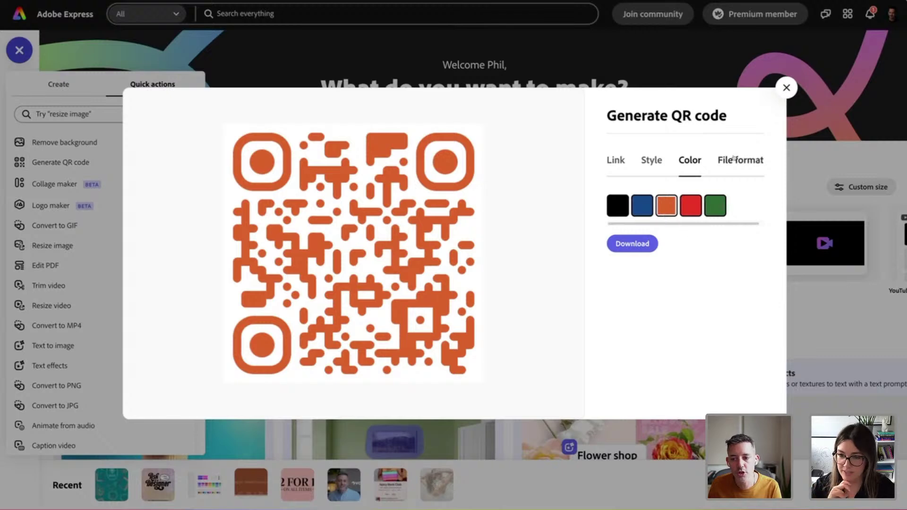
pyautogui.click(734, 158)
pyautogui.click(641, 208)
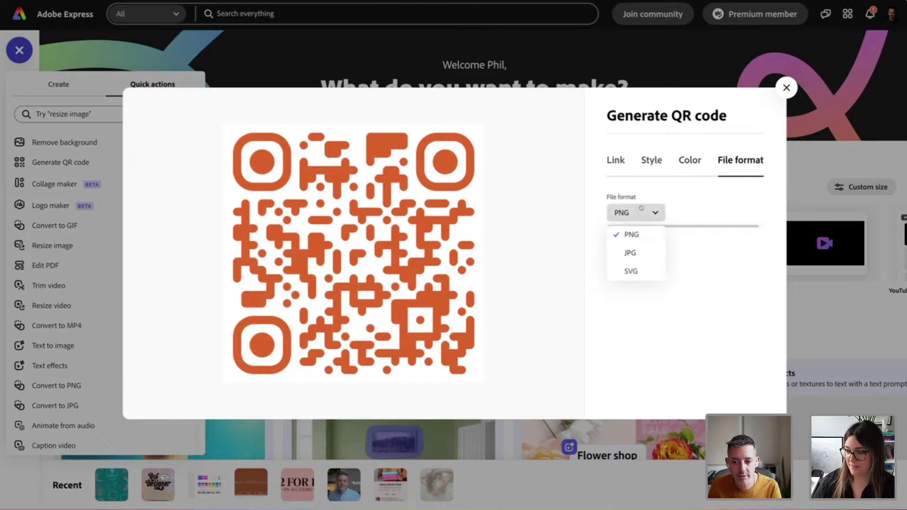
pyautogui.click(704, 290)
pyautogui.click(787, 88)
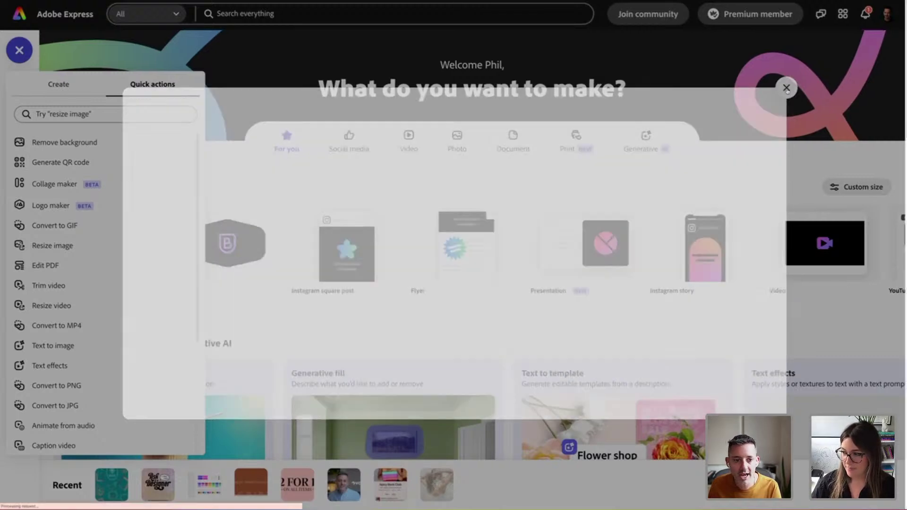
pyautogui.click(329, 204)
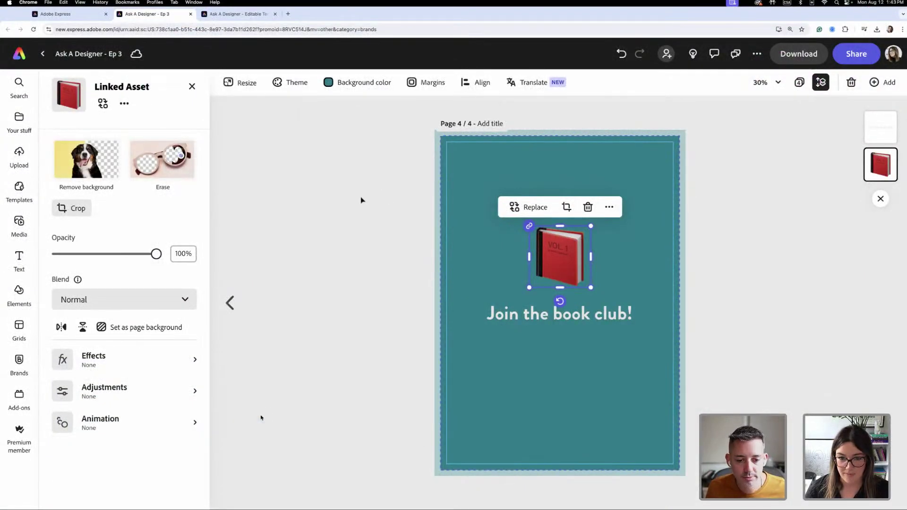
pyautogui.click(358, 197)
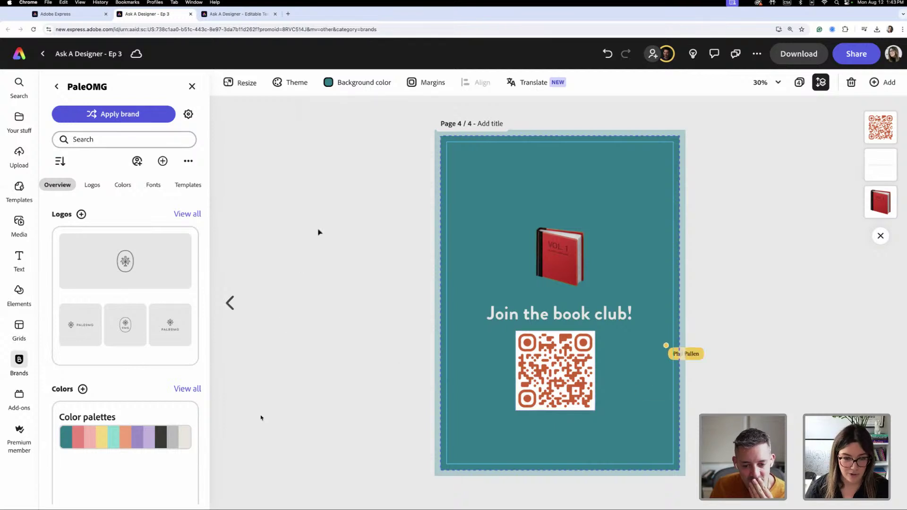
pyautogui.click(19, 259)
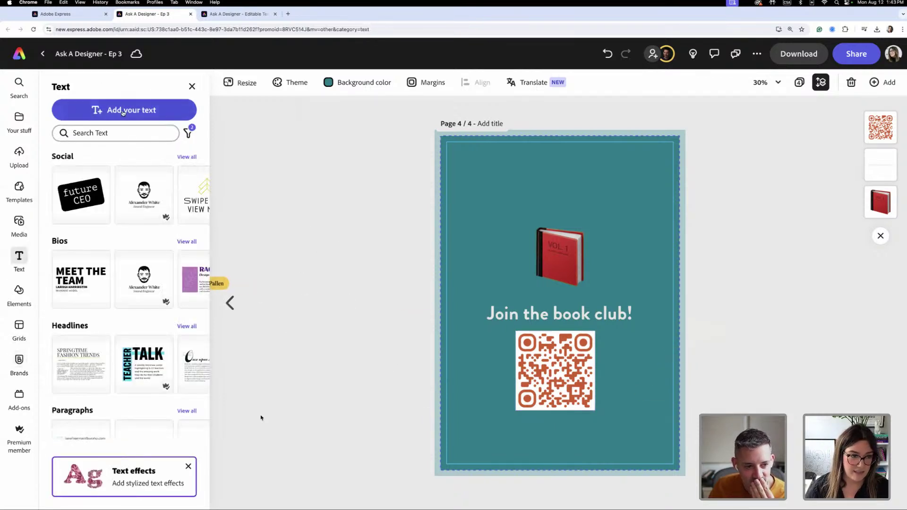
pyautogui.click(124, 110)
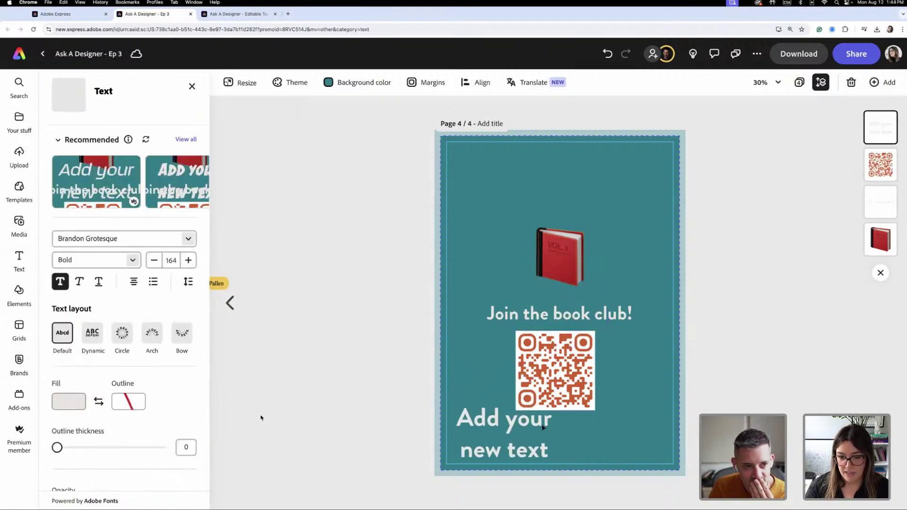
pyautogui.doubleClick(542, 427)
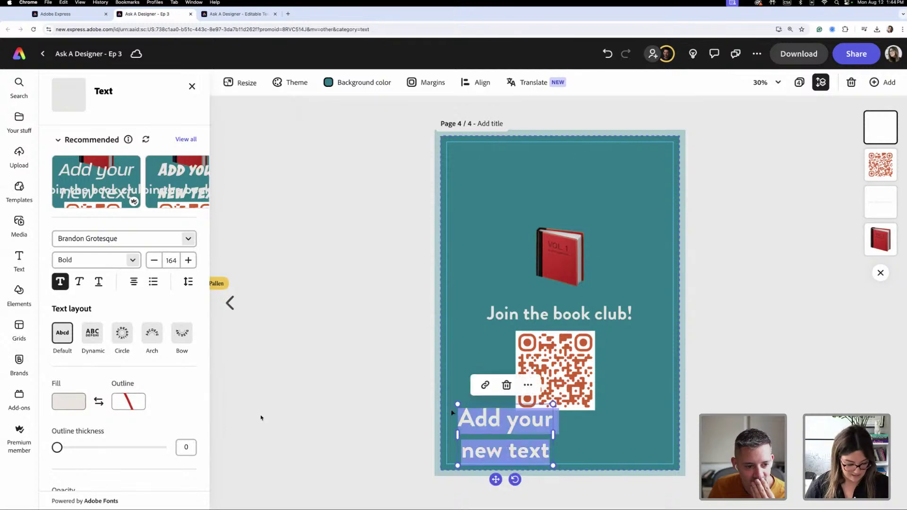
pyautogui.write('@')
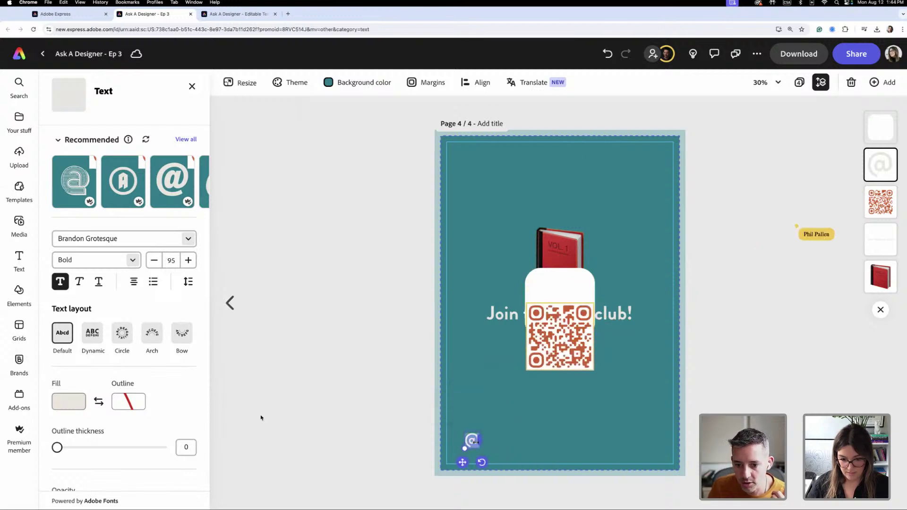
pyautogui.write('paleomg')
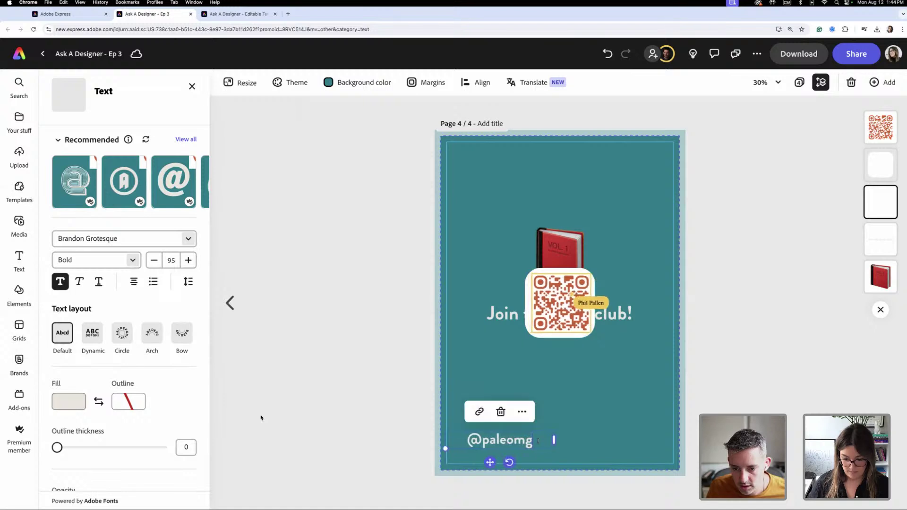
pyautogui.write(' /')
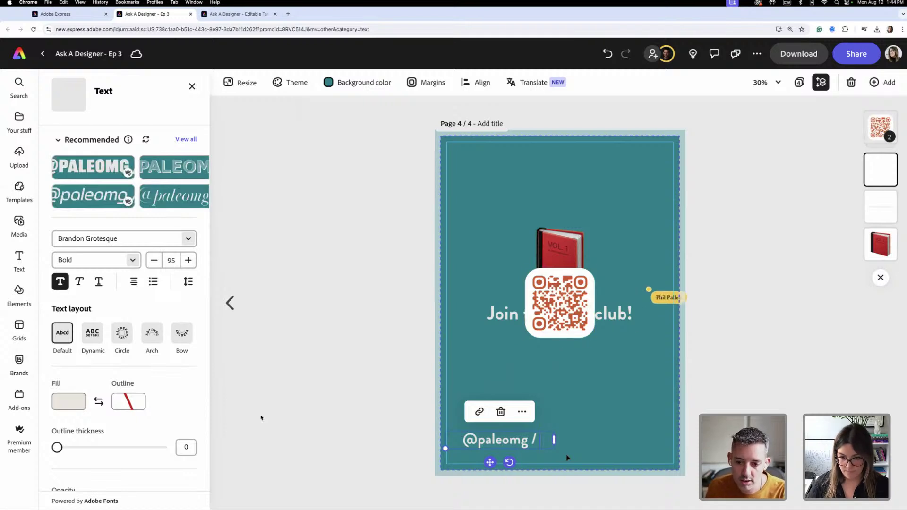
pyautogui.write('om')
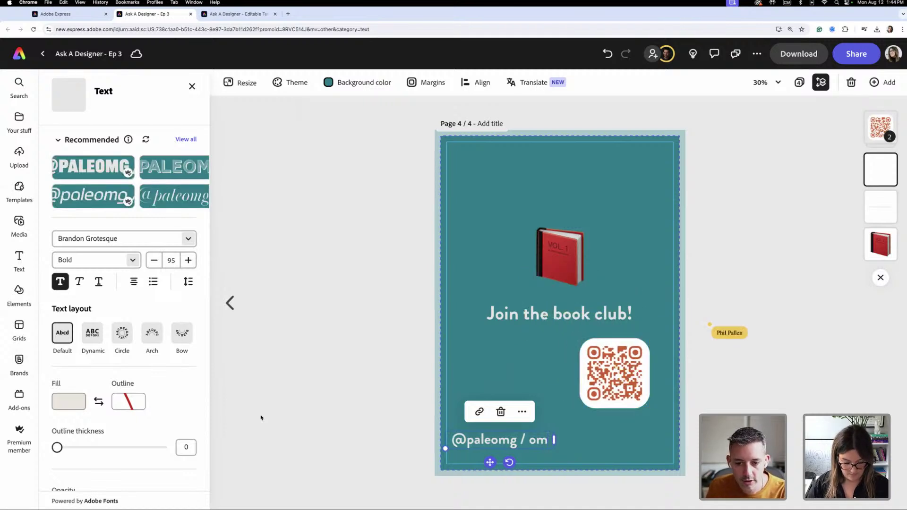
pyautogui.press('BackSpace')
pyautogui.press('BackSpace')
pyautogui.write('pal')
pyautogui.write('eo')
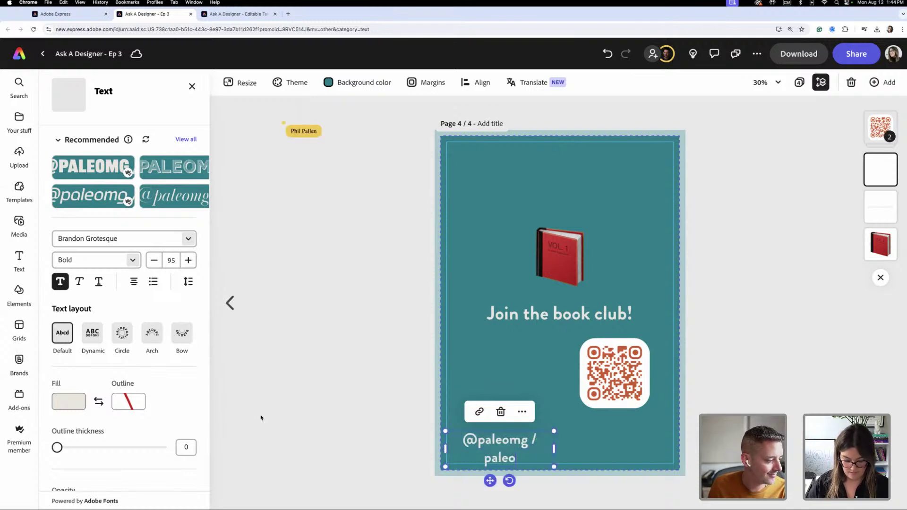
pyautogui.write('mg.com')
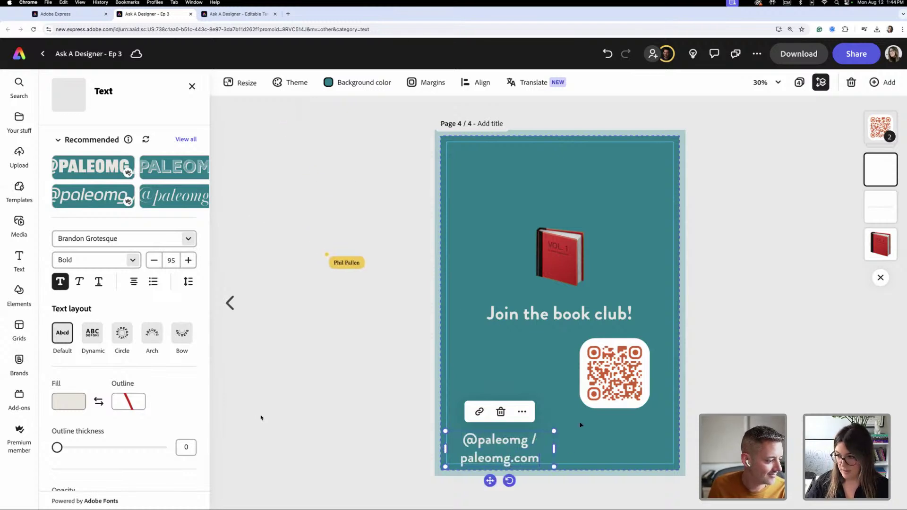
# Widen the handle and website text to fit one line, reduce it to size 75, and center it near the page's bottom edge
pyautogui.moveTo(558, 453); pyautogui.dragTo(641, 442)
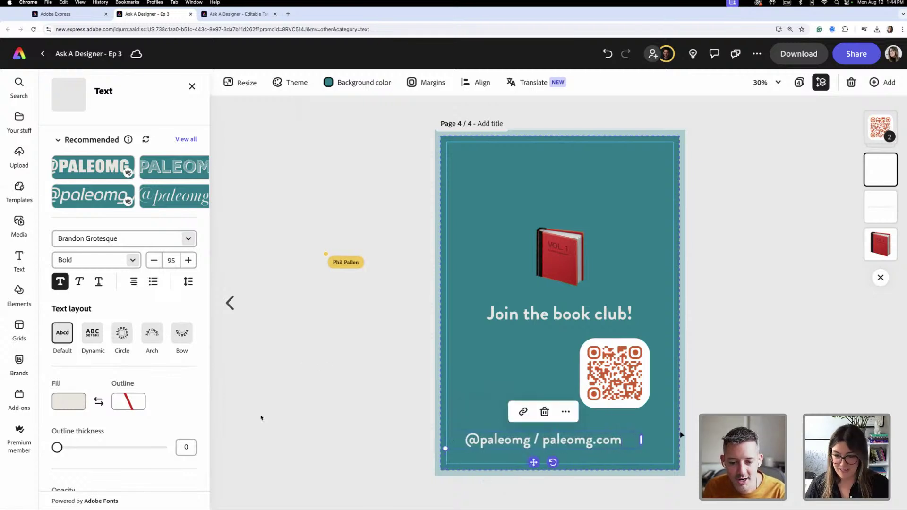
pyautogui.press('Escape')
pyautogui.click(588, 446)
pyautogui.moveTo(587, 446)
pyautogui.mouseDown()
pyautogui.moveTo(599, 443)
pyautogui.moveTo(584, 449)
pyautogui.mouseUp()
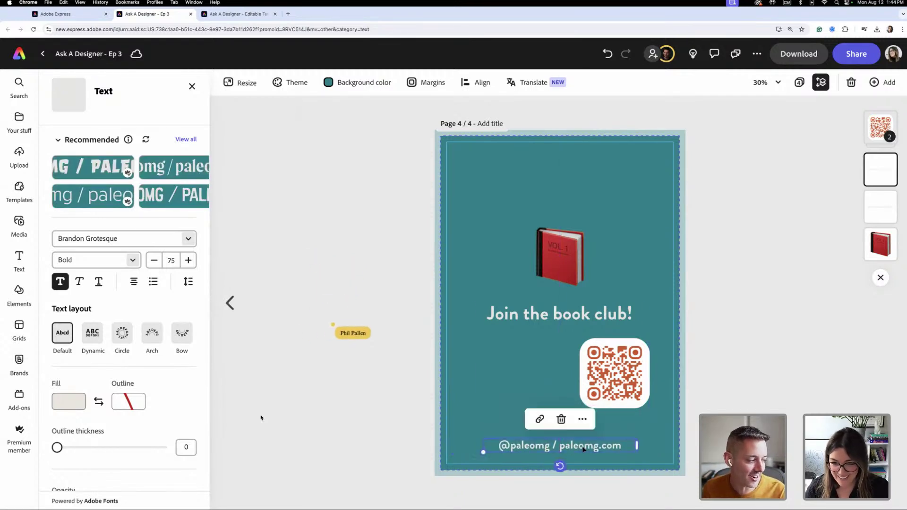
# Center the QR code group between the heading and the handle line, and set the handle line to the Regular font style
pyautogui.click(688, 398)
pyautogui.moveTo(628, 400); pyautogui.dragTo(593, 406)
pyautogui.click(591, 448)
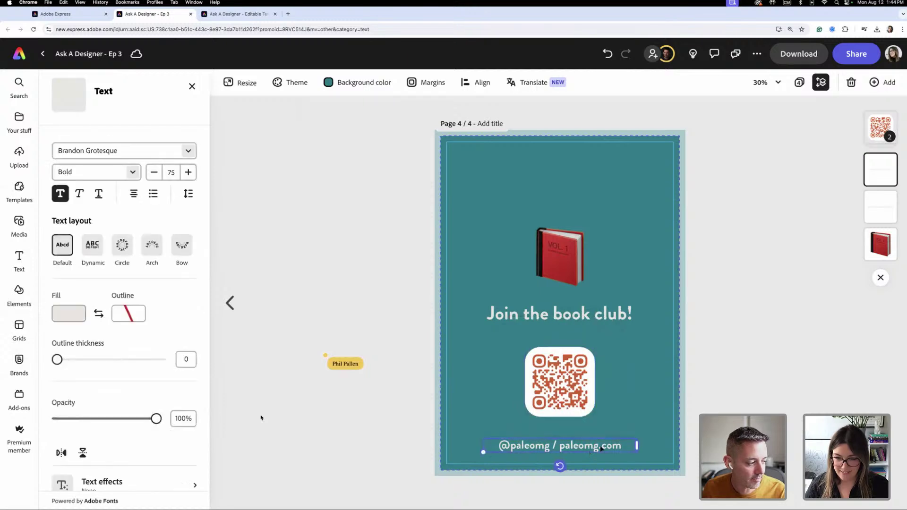
pyautogui.click(132, 260)
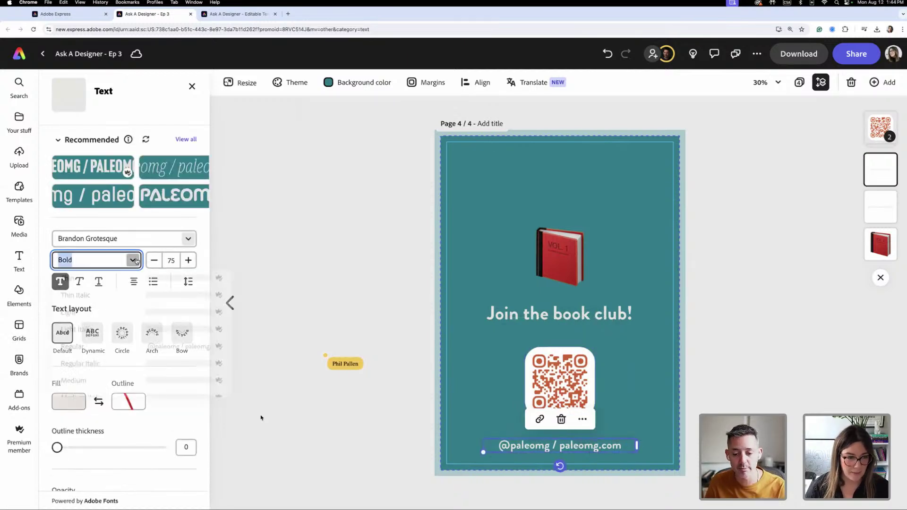
pyautogui.click(112, 350)
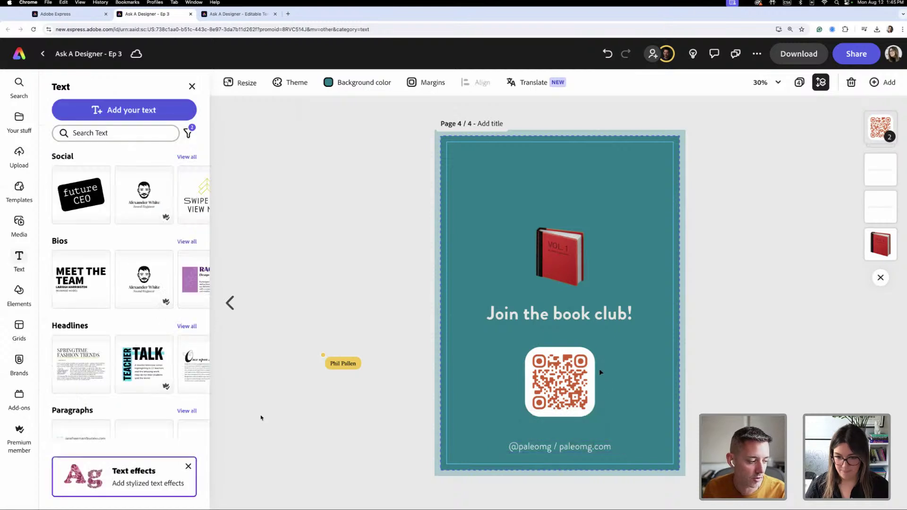
pyautogui.click(573, 392)
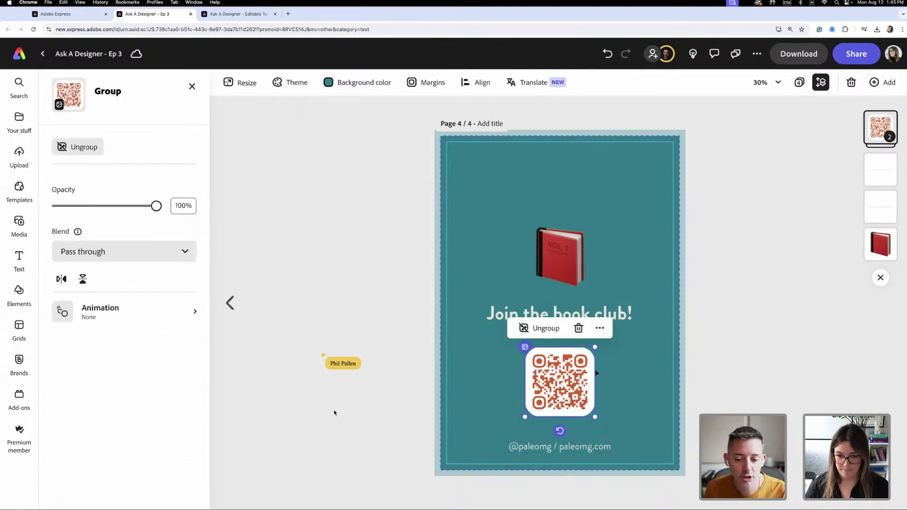
pyautogui.moveTo(589, 382); pyautogui.dragTo(587, 386)
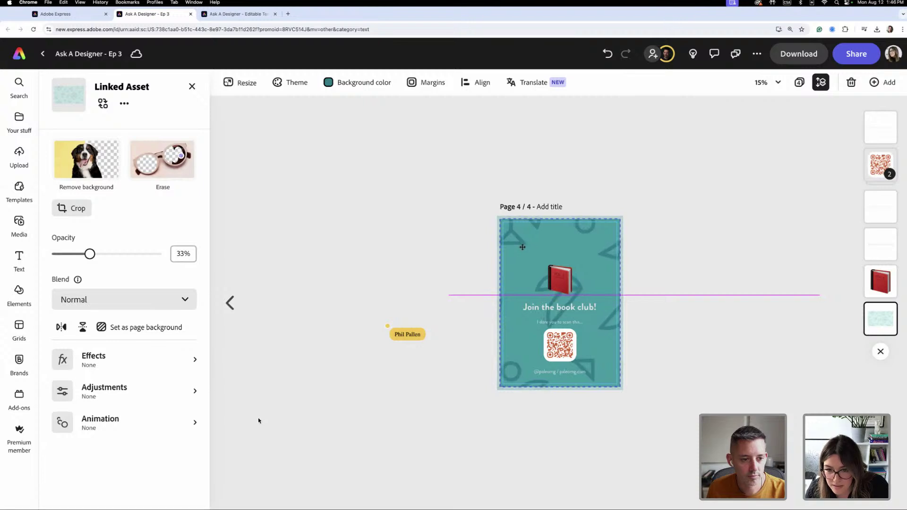
# Reposition the enlarged pattern artwork behind the page 4 content and check the composition at different magnifications
pyautogui.moveTo(522, 247); pyautogui.dragTo(522, 248)
pyautogui.press('super+0')
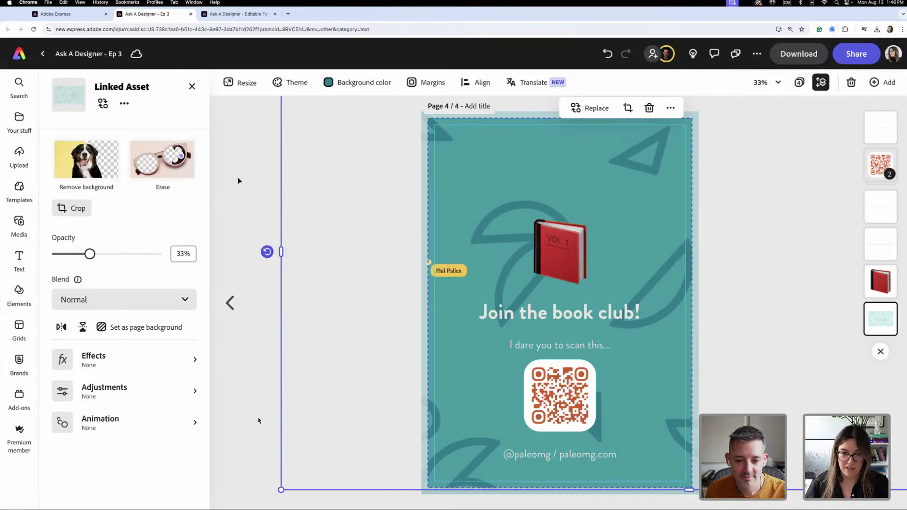
pyautogui.click(252, 196)
pyautogui.press('super+minus')
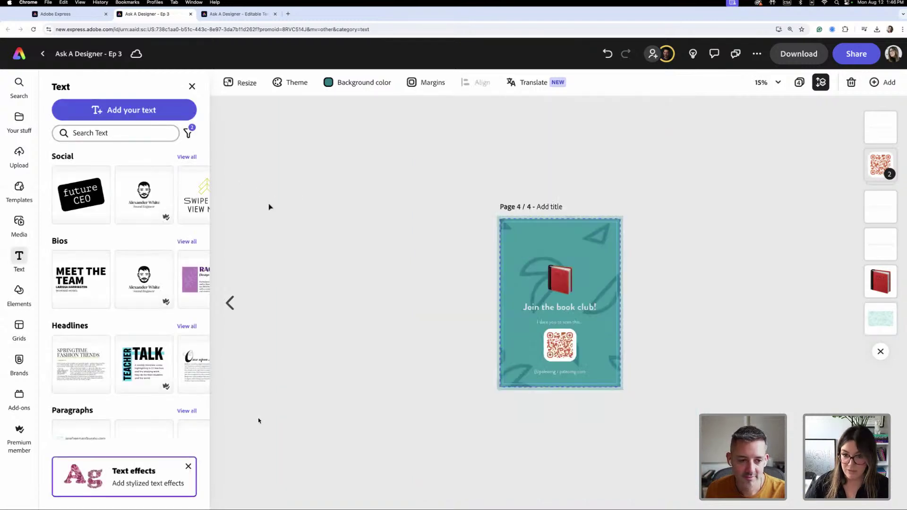
pyautogui.press('super+equal')
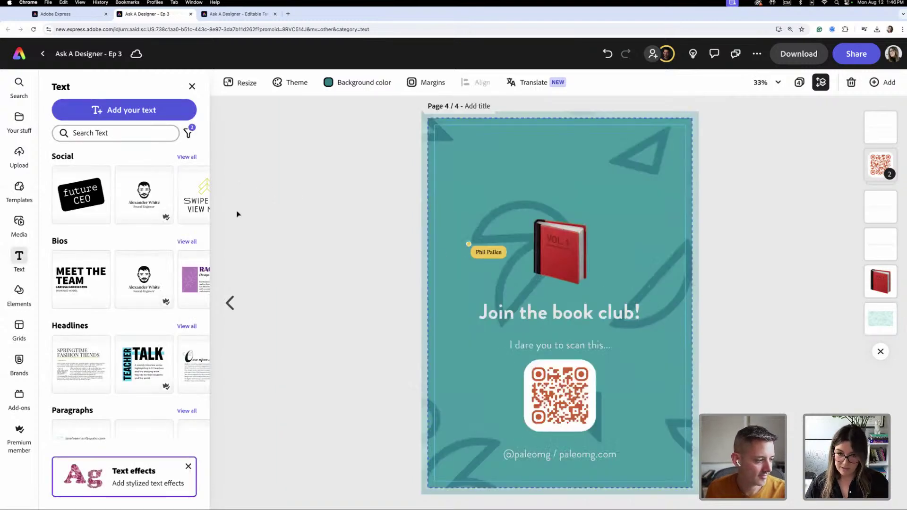
# Nudge the red book illustration slightly upward, farther from the "Join the book club!" heading
pyautogui.click(577, 254)
pyautogui.moveTo(576, 254); pyautogui.dragTo(577, 249)
pyautogui.click(330, 248)
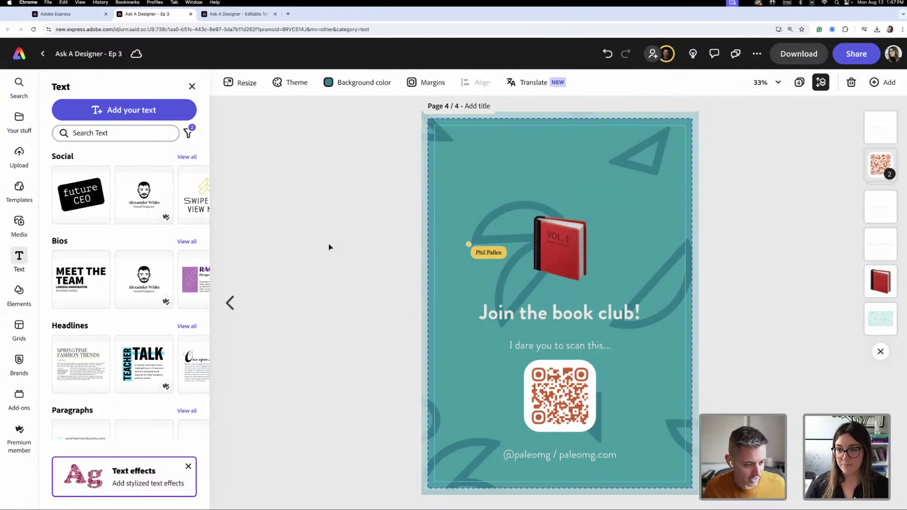
pyautogui.scroll(-1, 315, 229)
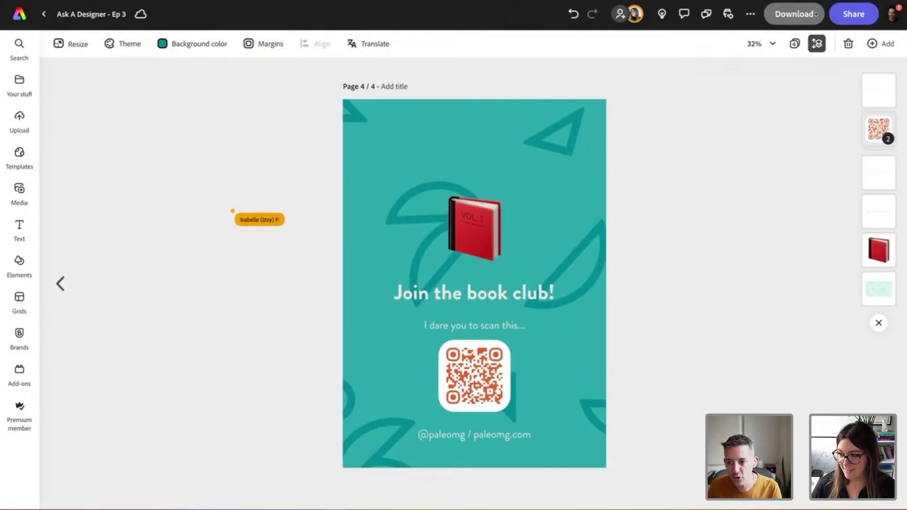
# Open the print and deliver options for the chili design on page 3 and look through the folded card and invitation sizes
pyautogui.click(815, 15)
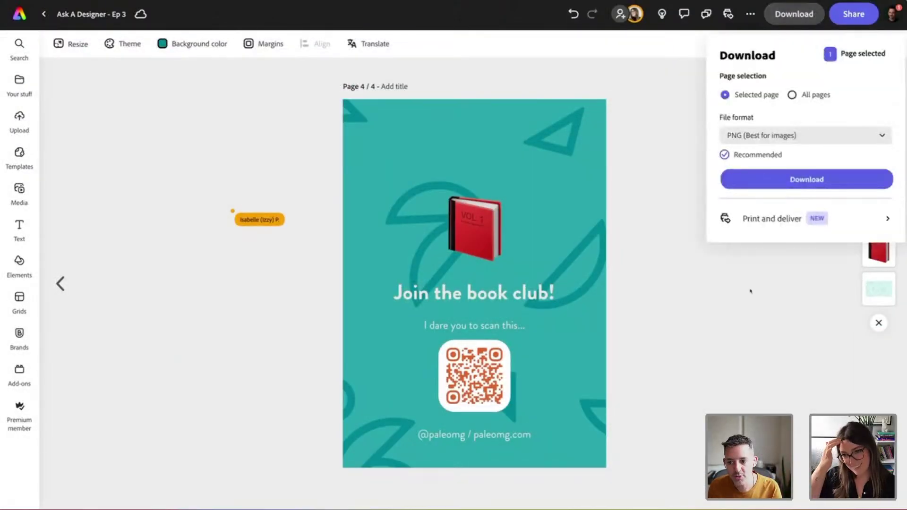
pyautogui.click(745, 327)
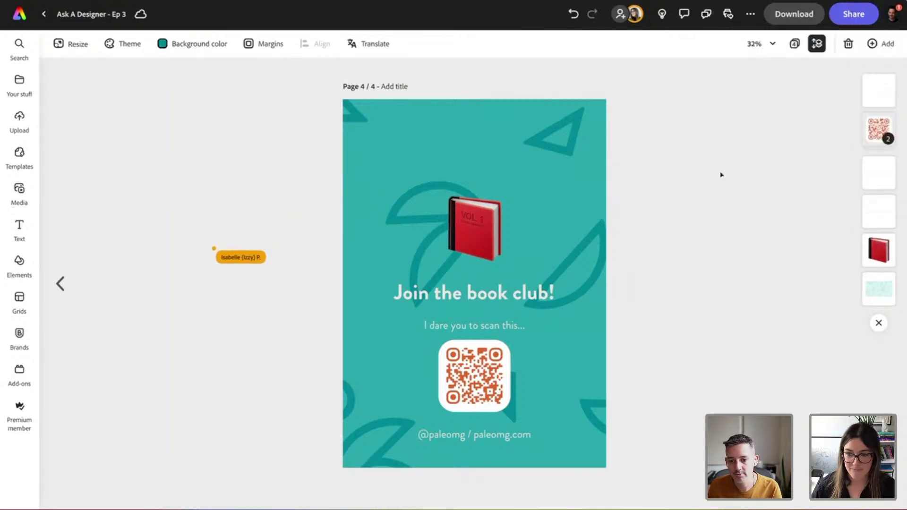
pyautogui.click(60, 283)
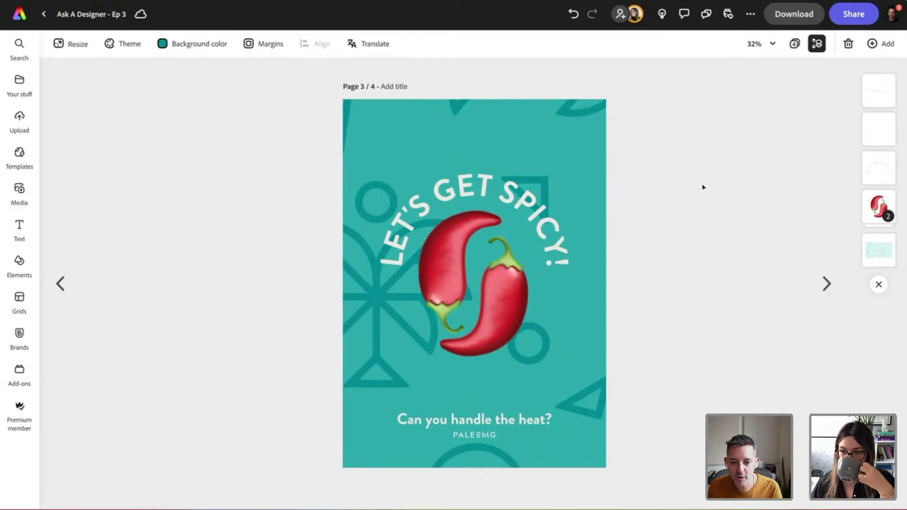
pyautogui.click(811, 14)
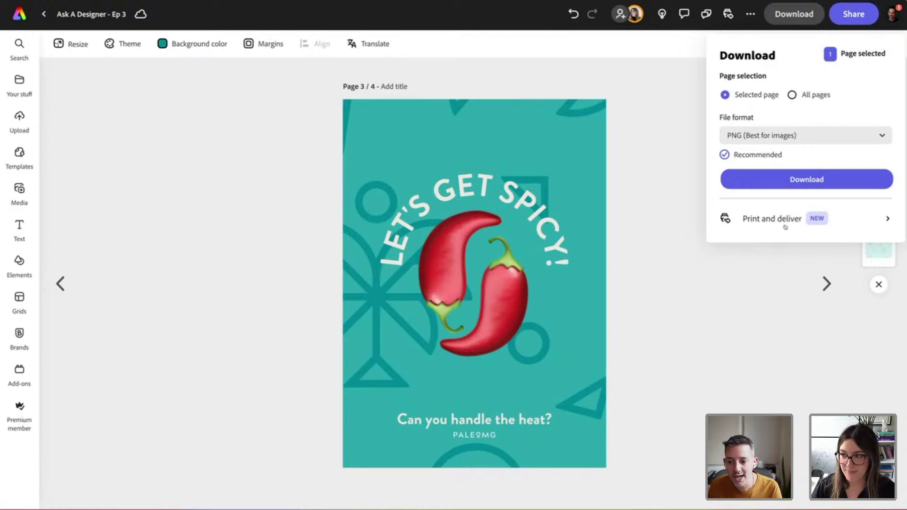
pyautogui.click(760, 220)
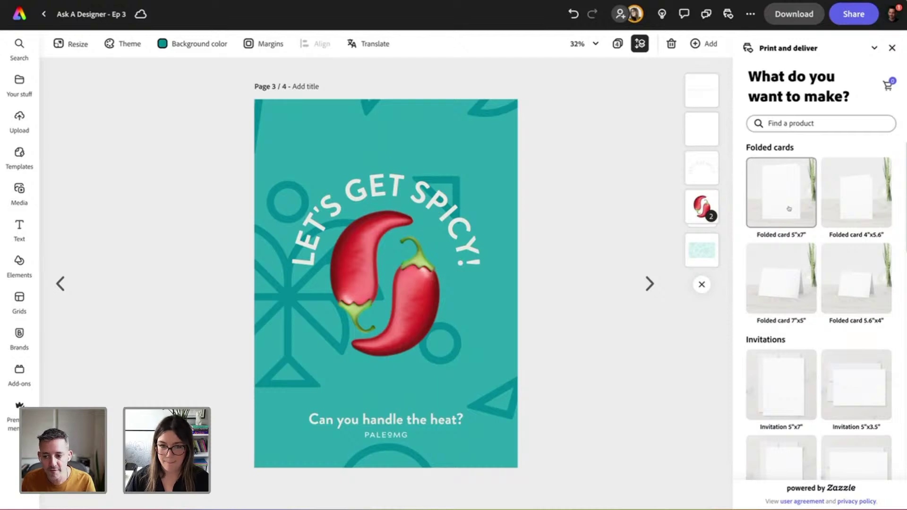
pyautogui.scroll(-4, 827, 257)
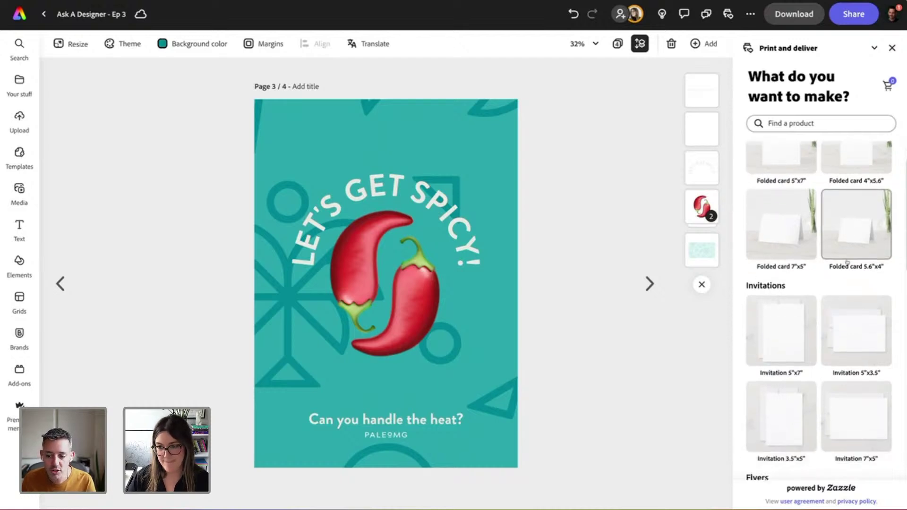
pyautogui.scroll(3, 827, 257)
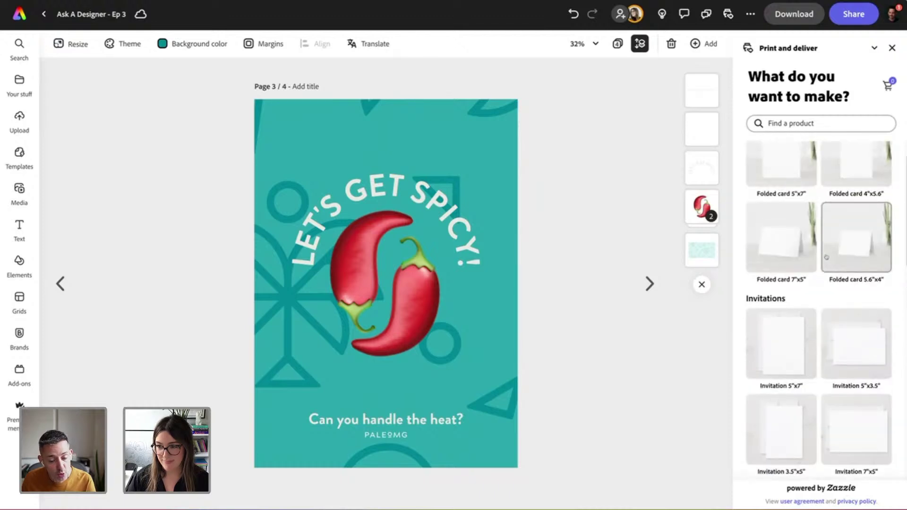
pyautogui.scroll(1, 827, 256)
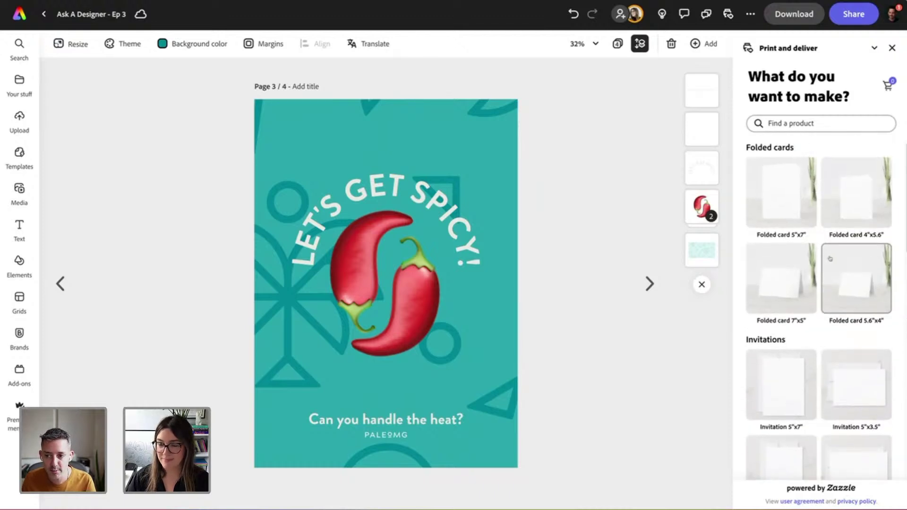
# Pick the Folded card 5"x7" from the print products and make a duplicate of the design resized for it
pyautogui.scroll(-4, 830, 258)
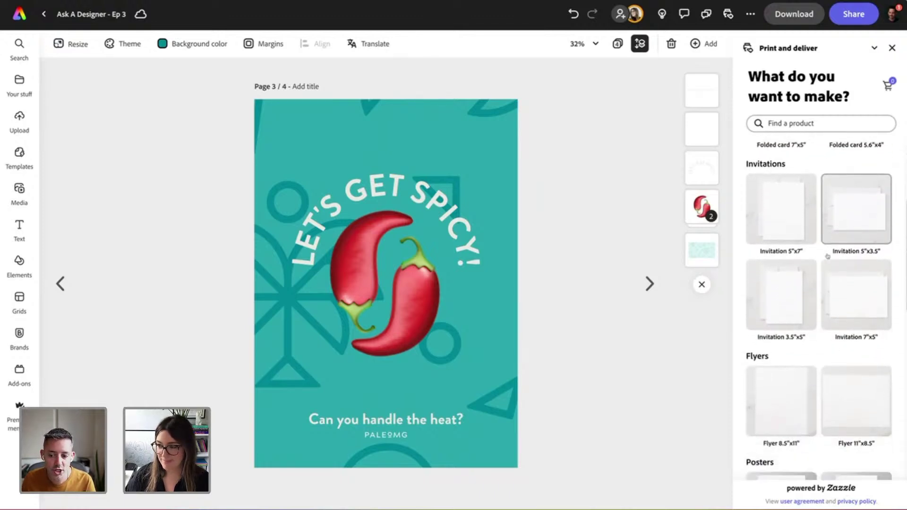
pyautogui.scroll(-4, 827, 257)
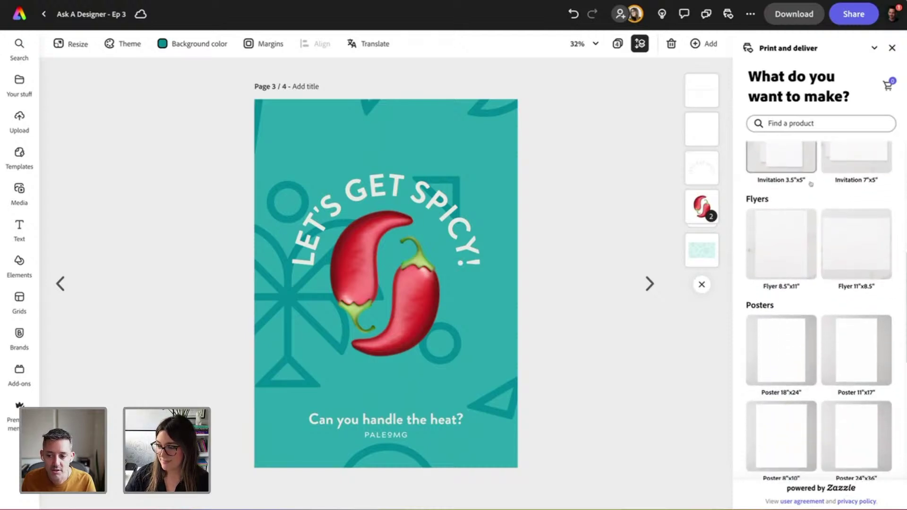
pyautogui.scroll(-1, 830, 236)
pyautogui.scroll(-4, 830, 233)
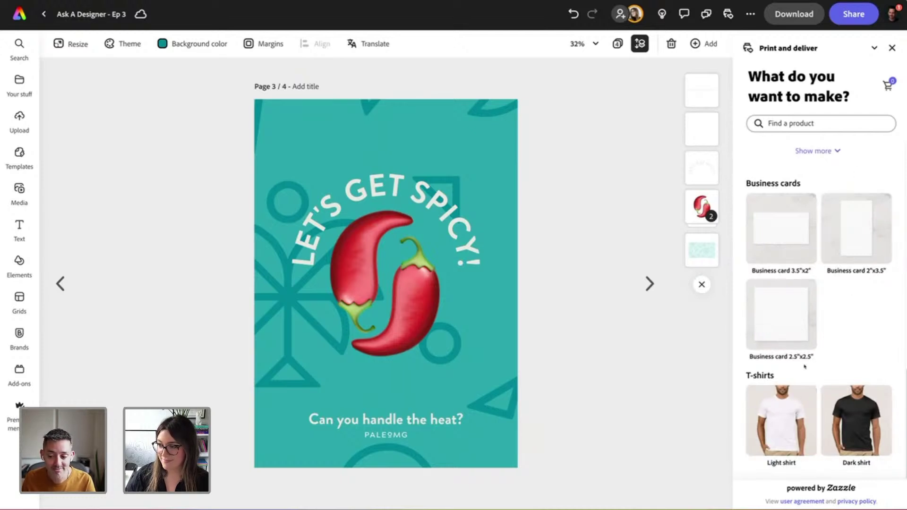
pyautogui.scroll(15, 805, 367)
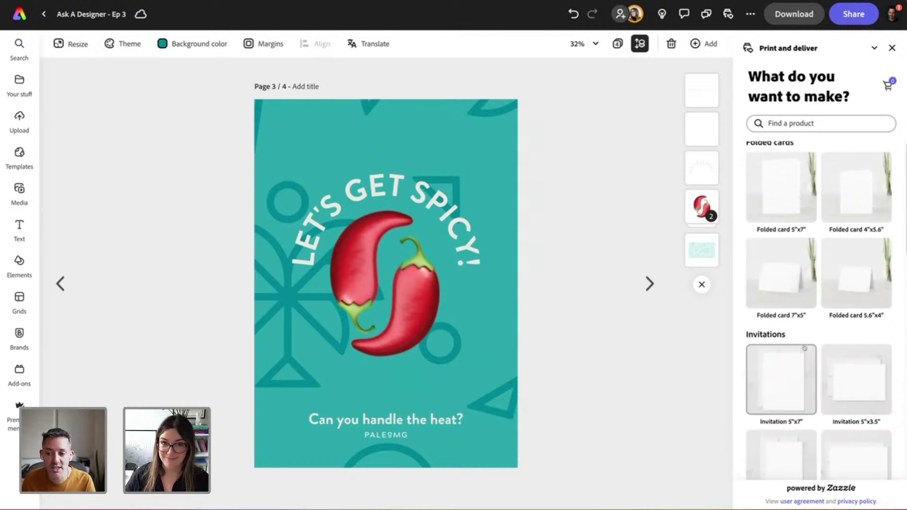
pyautogui.click(790, 218)
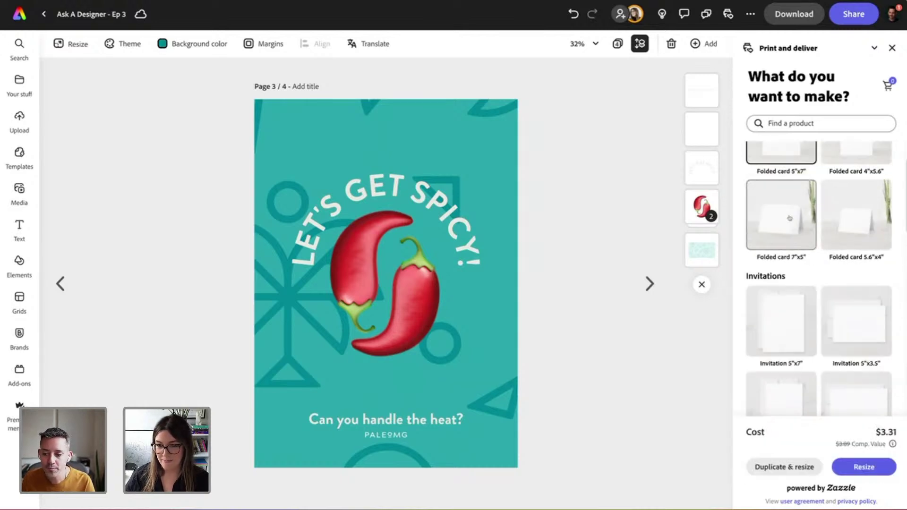
pyautogui.scroll(1, 798, 237)
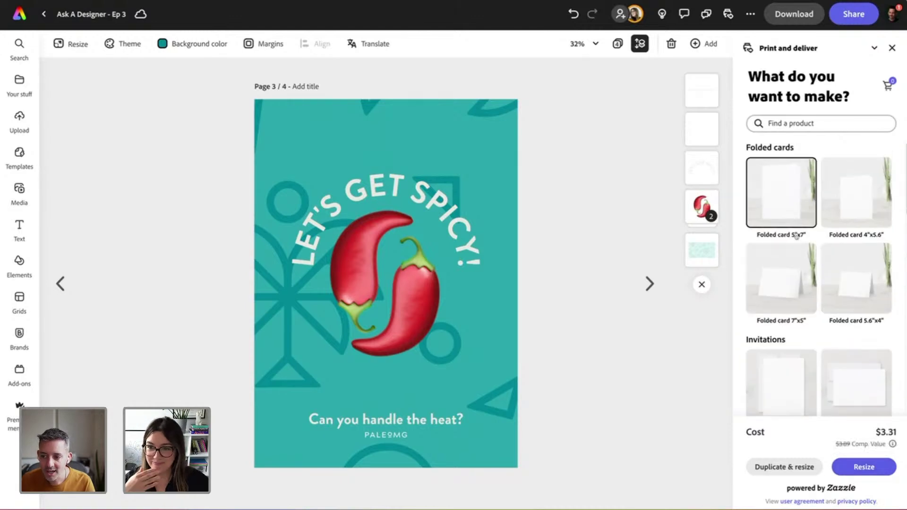
pyautogui.click(857, 468)
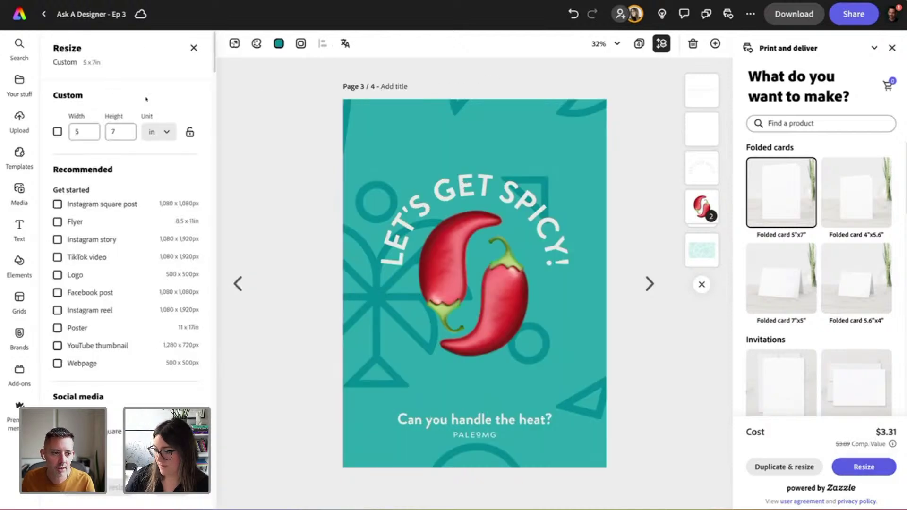
pyautogui.click(195, 48)
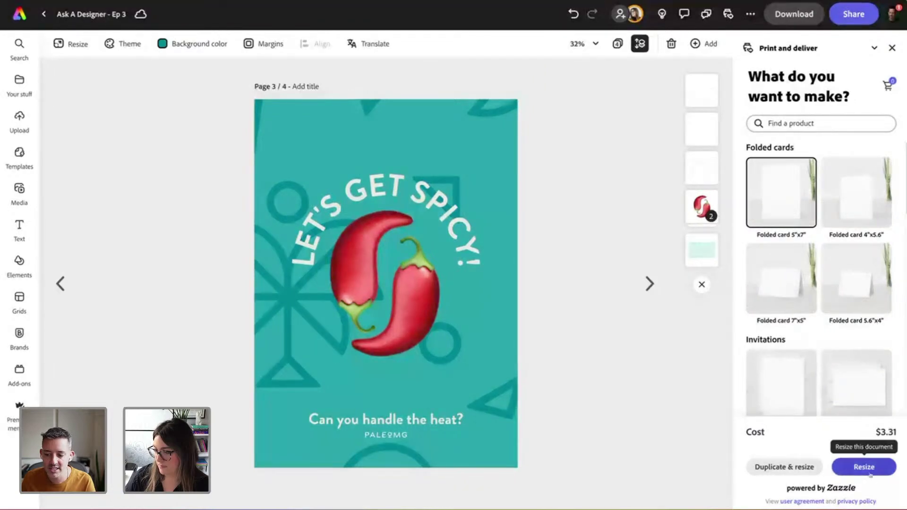
pyautogui.click(785, 467)
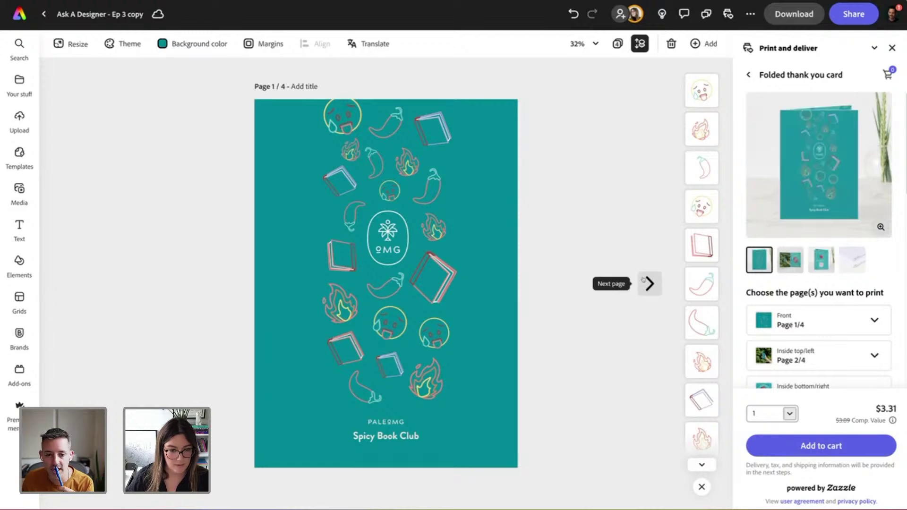
# Step through the duplicated design's pages and check the folded card's inside and back previews
pyautogui.click(649, 282)
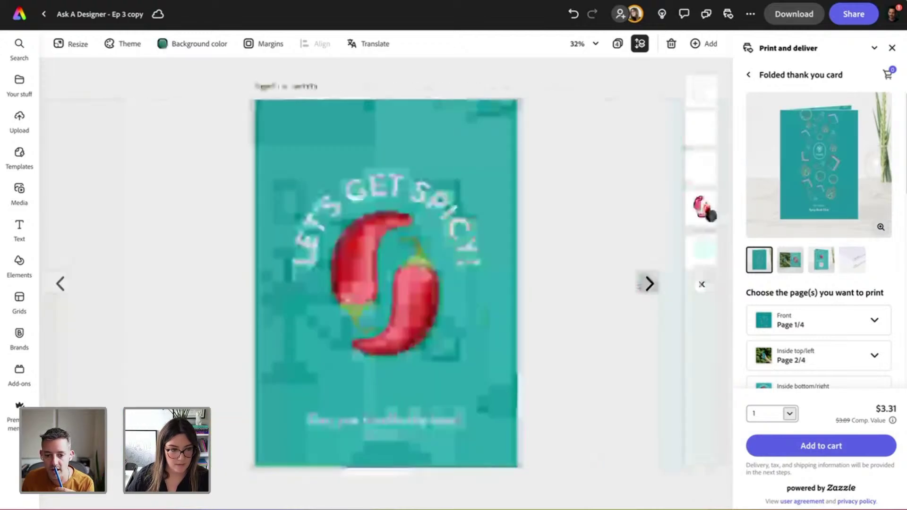
pyautogui.click(825, 269)
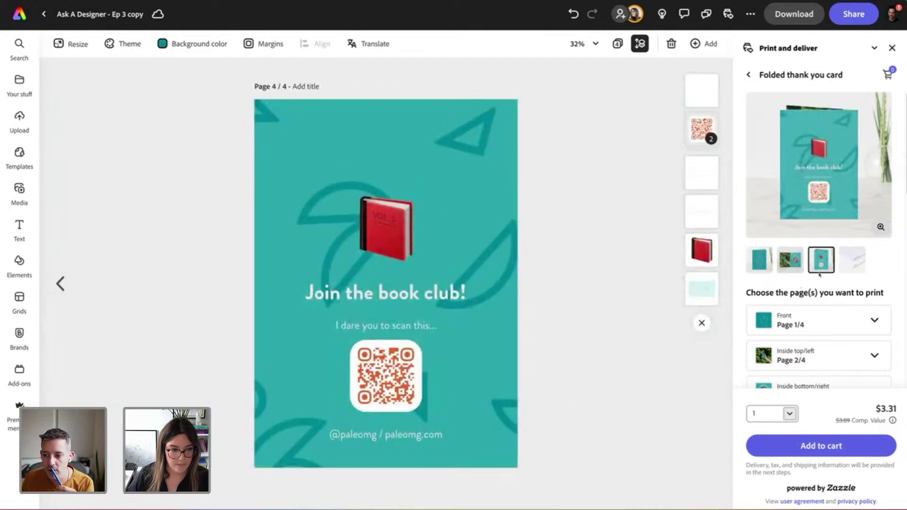
pyautogui.click(788, 263)
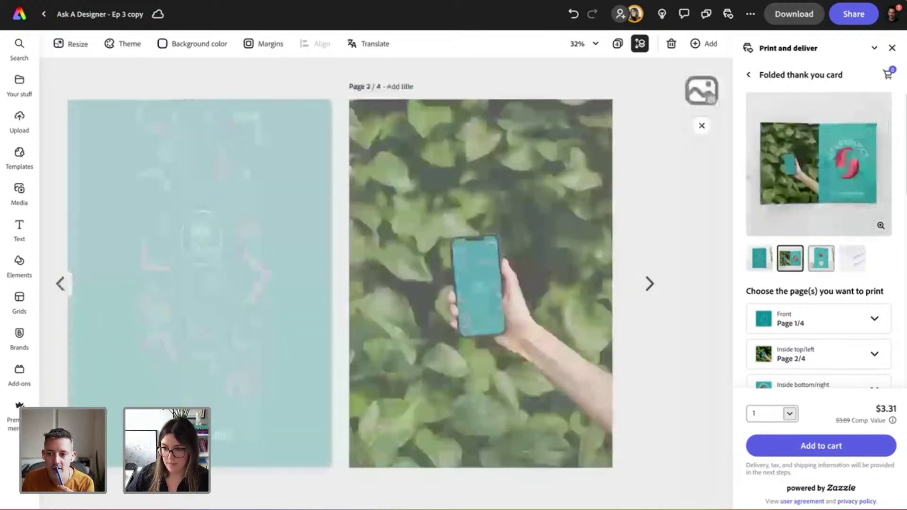
pyautogui.click(821, 259)
# Reorder the pages so "Let's get spicy!" is page 1 and "Join the book club!" is page 2
pyautogui.click(617, 44)
pyautogui.moveTo(411, 227); pyautogui.dragTo(19, 174)
pyautogui.moveTo(510, 216); pyautogui.dragTo(182, 210)
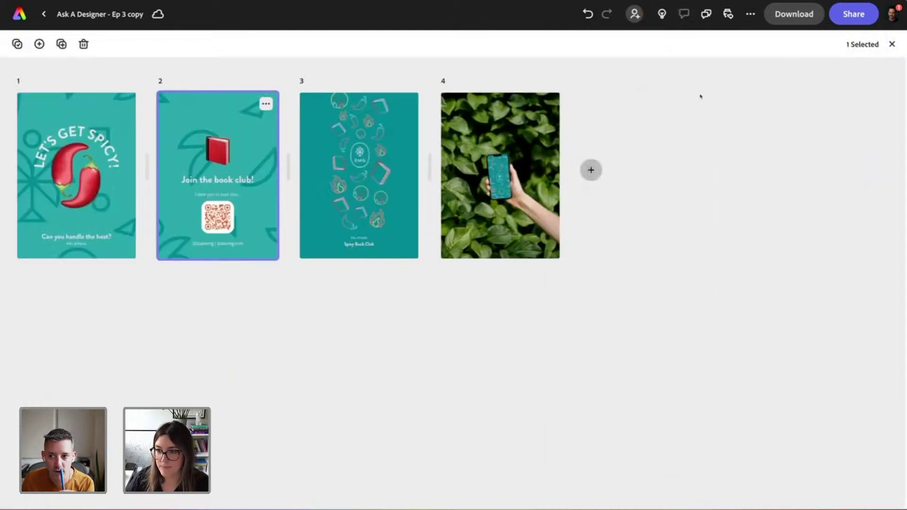
pyautogui.click(892, 44)
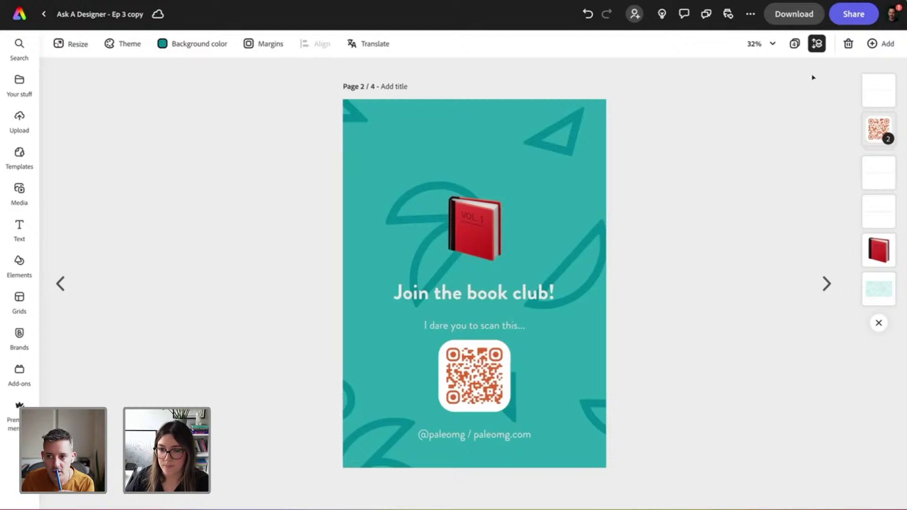
# Reopen the print and deliver options for the reordered card and check its front preview against pages 2 and 3
pyautogui.click(794, 13)
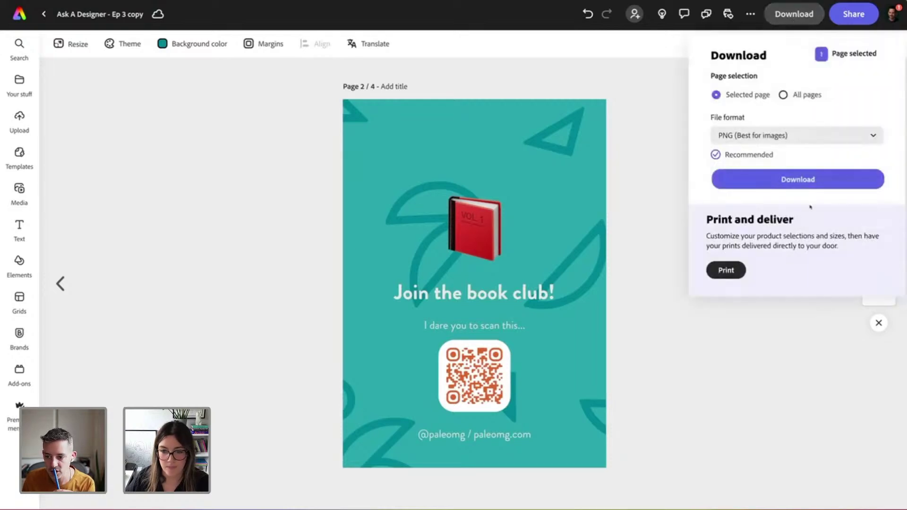
pyautogui.click(726, 270)
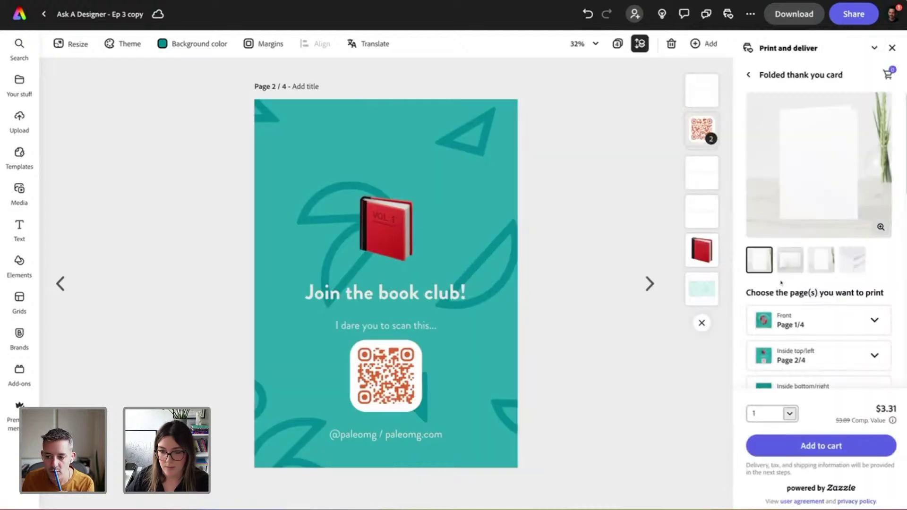
pyautogui.scroll(-1, 843, 317)
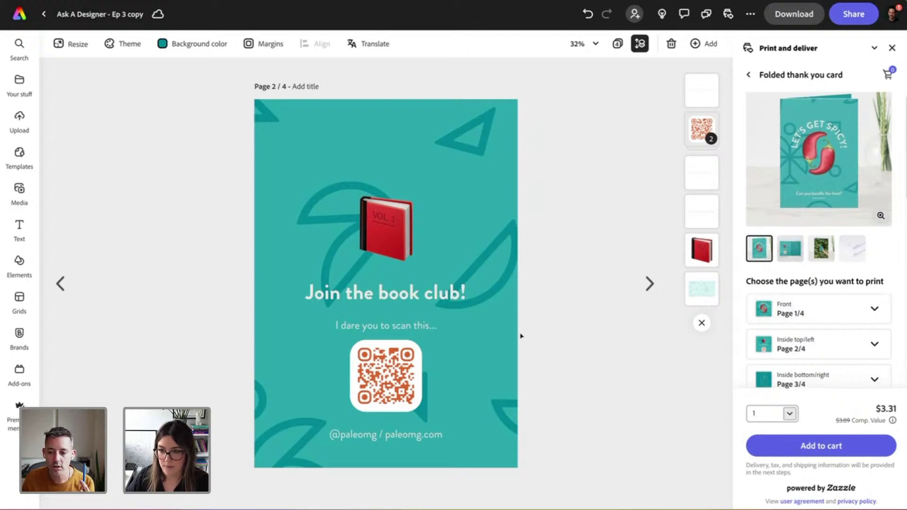
pyautogui.click(650, 292)
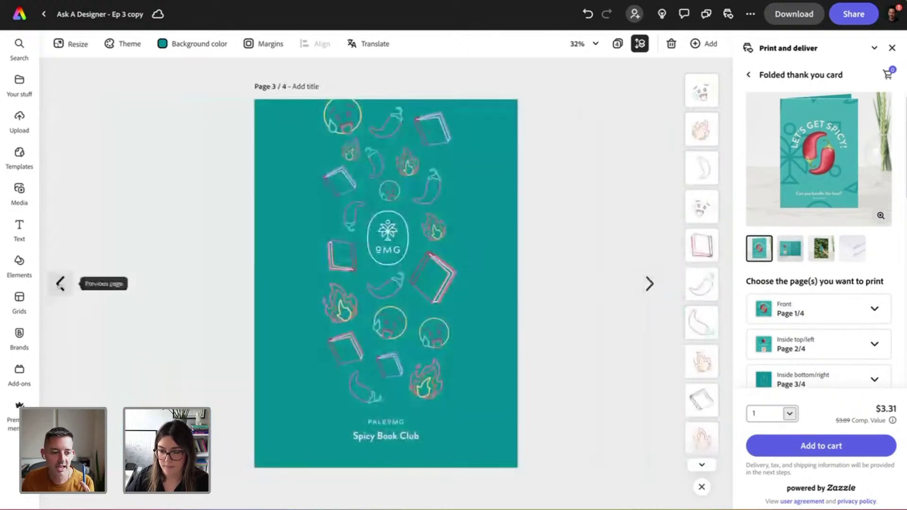
pyautogui.click(60, 284)
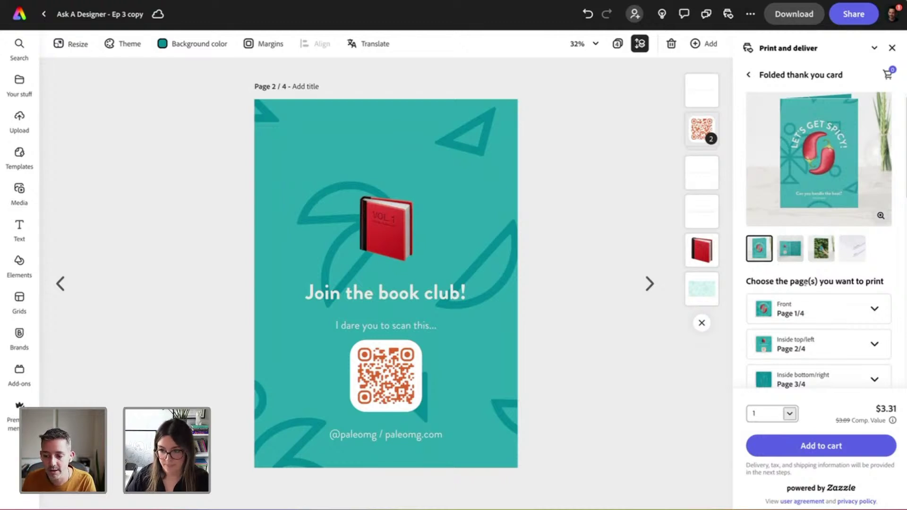
# Review which design page is assigned to each side of the card, including the choices for Inside top/left
pyautogui.scroll(-3, 803, 288)
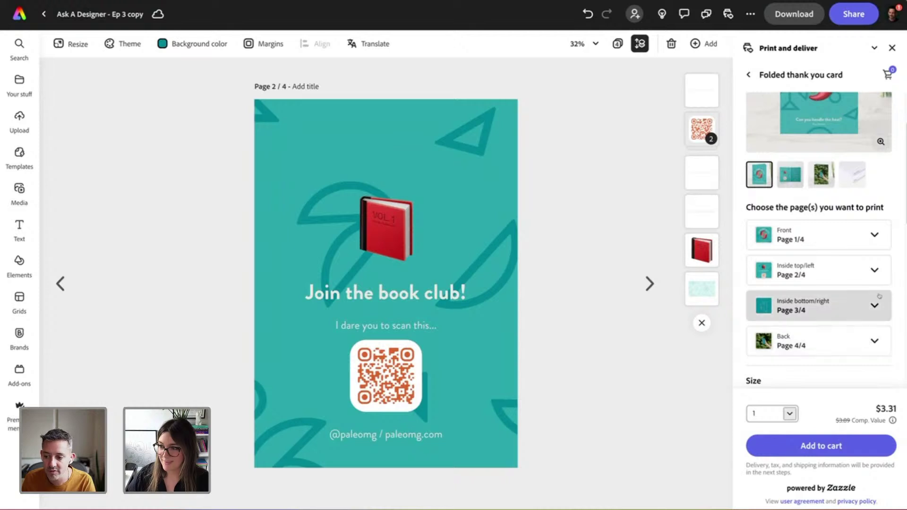
pyautogui.click(870, 272)
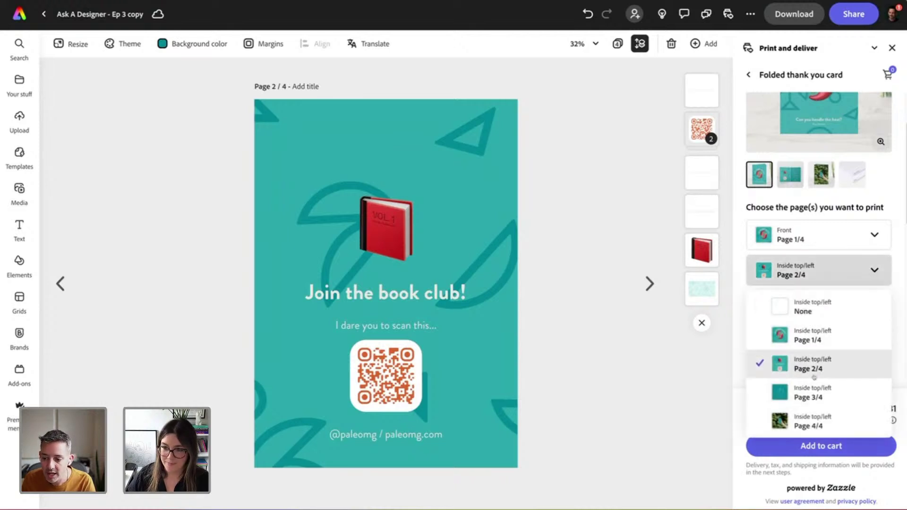
pyautogui.click(808, 273)
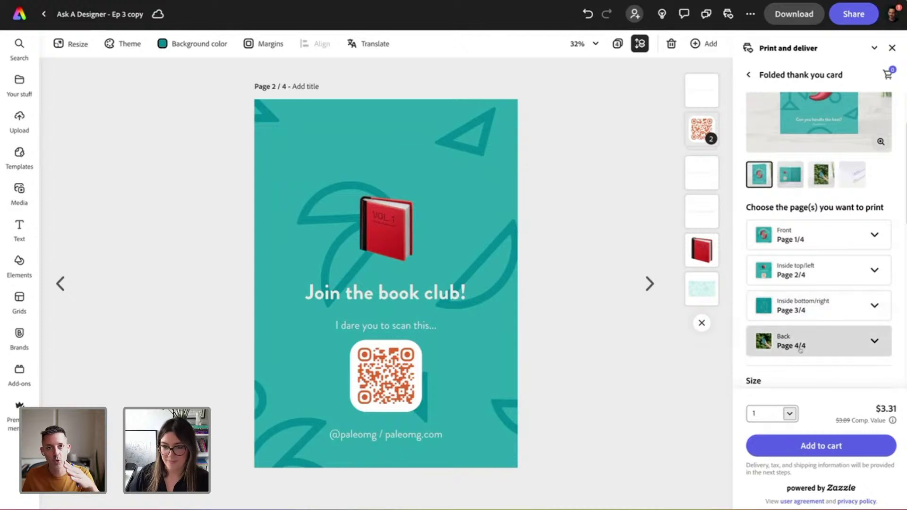
pyautogui.scroll(-3, 803, 345)
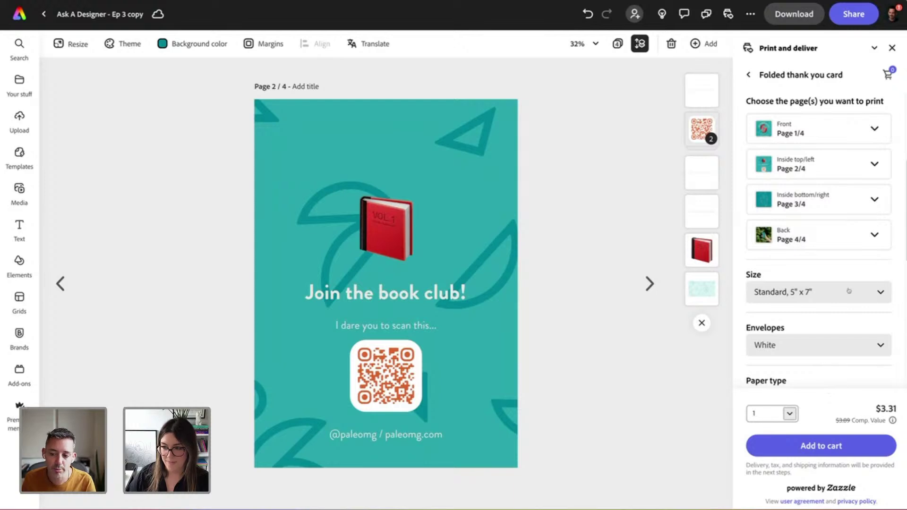
pyautogui.scroll(5, 846, 288)
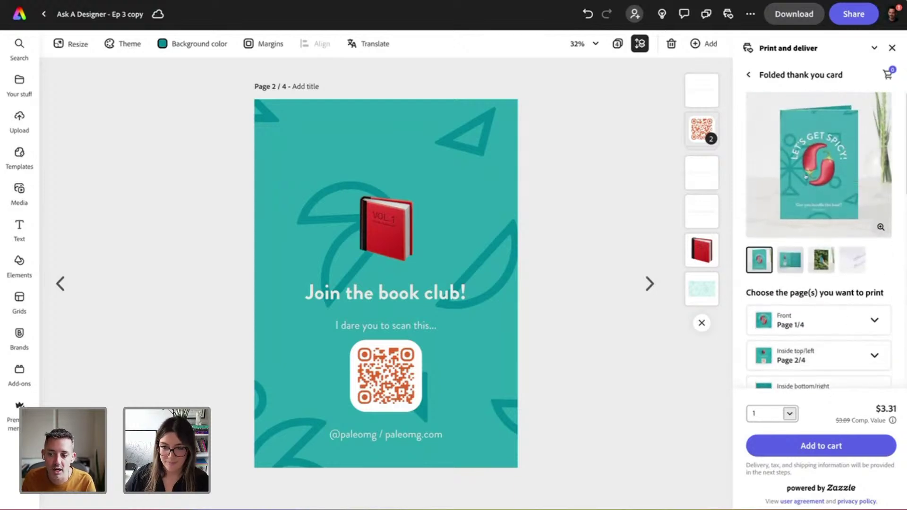
# Check the card's size and envelope options, keeping Standard, 5" x 7" and White
pyautogui.scroll(-8, 811, 179)
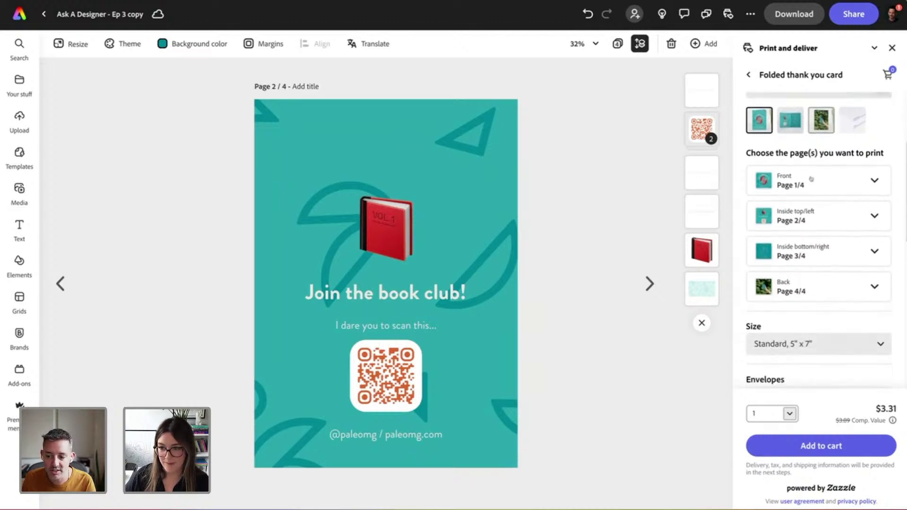
pyautogui.click(804, 190)
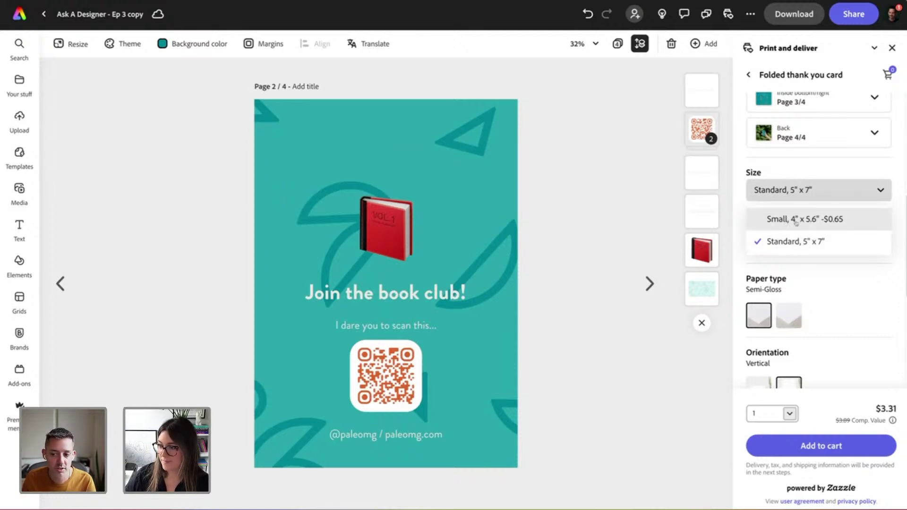
pyautogui.click(743, 201)
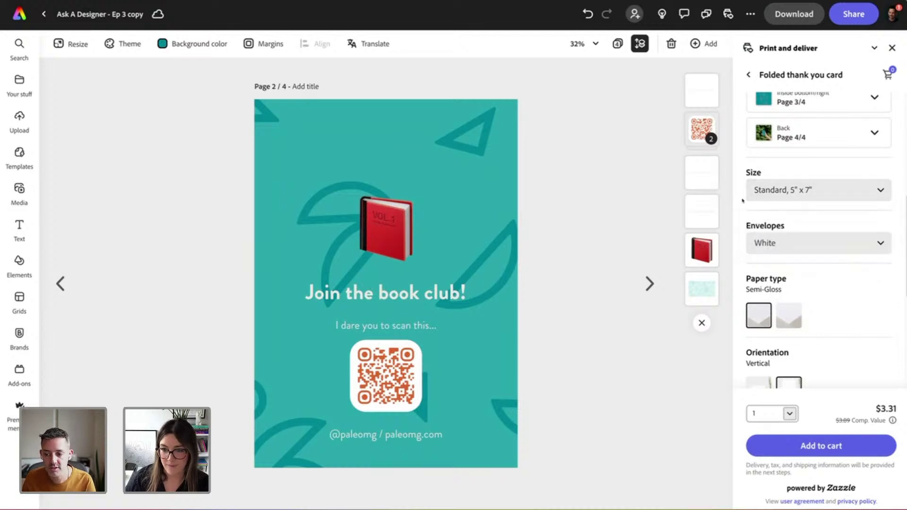
pyautogui.scroll(-3, 870, 259)
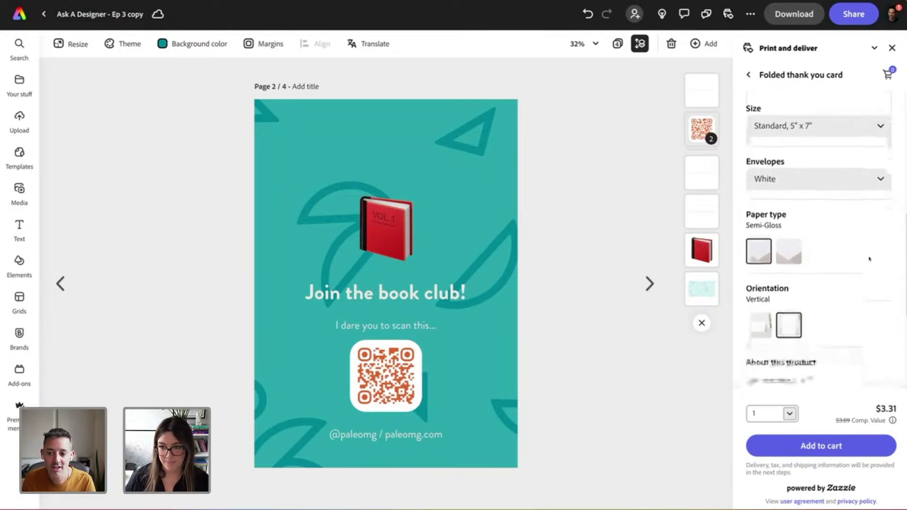
pyautogui.click(800, 178)
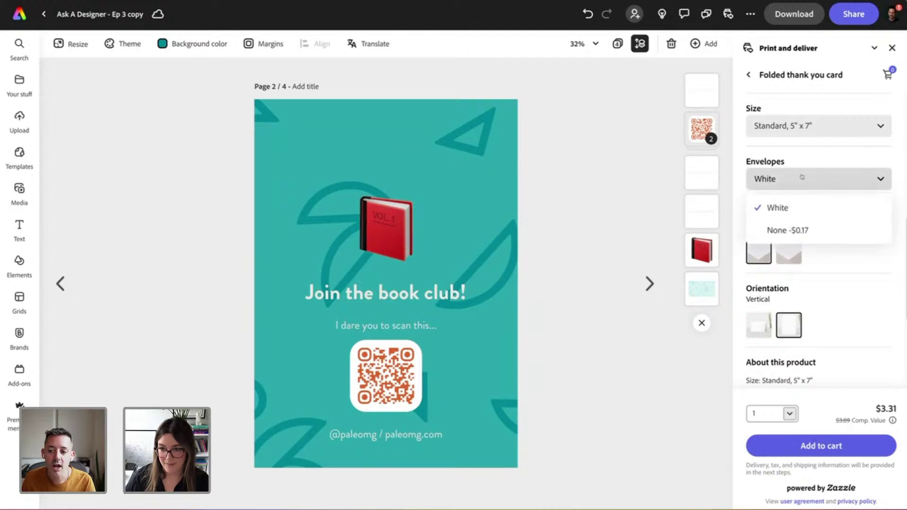
pyautogui.click(782, 206)
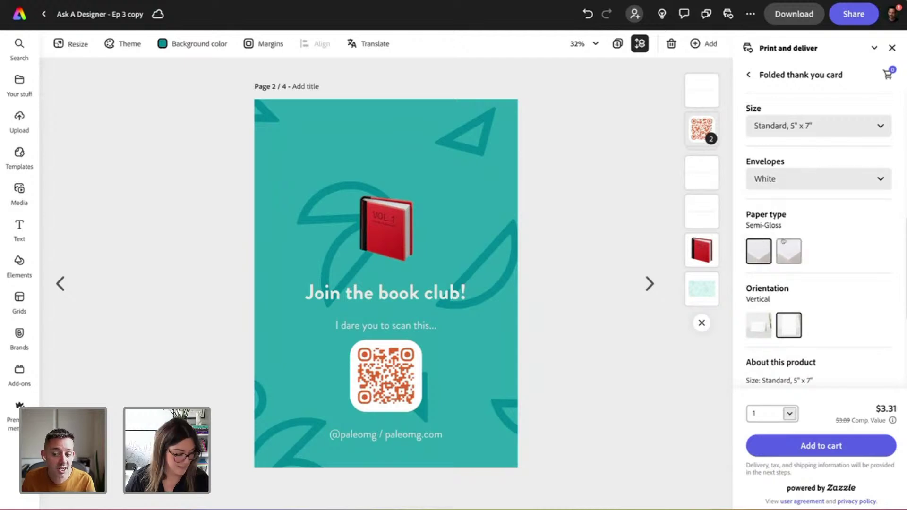
# Compare the Semi-Gloss and Matte paper types and choose Matte for the card
pyautogui.click(781, 249)
pyautogui.click(758, 251)
pyautogui.click(789, 250)
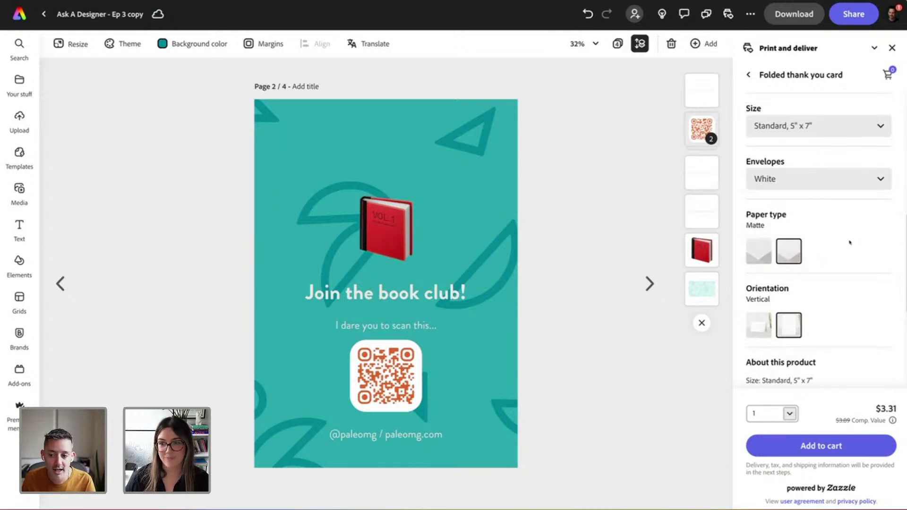
# Read the product details, check the quantity options, and add 1 card to the cart
pyautogui.scroll(-2, 879, 253)
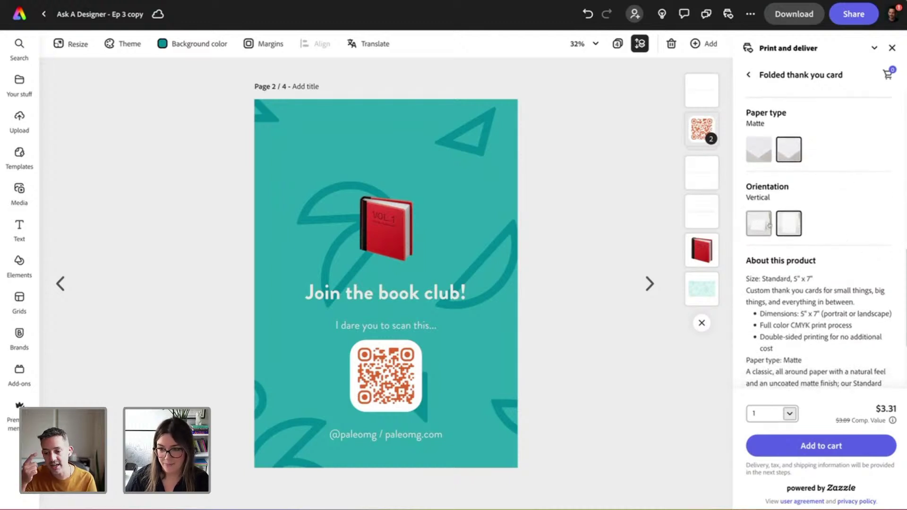
pyautogui.scroll(-3, 826, 263)
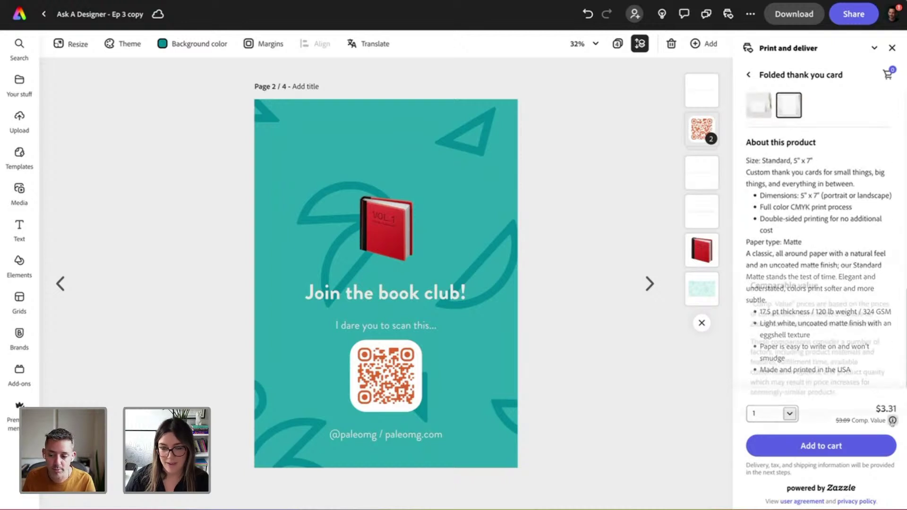
pyautogui.click(790, 413)
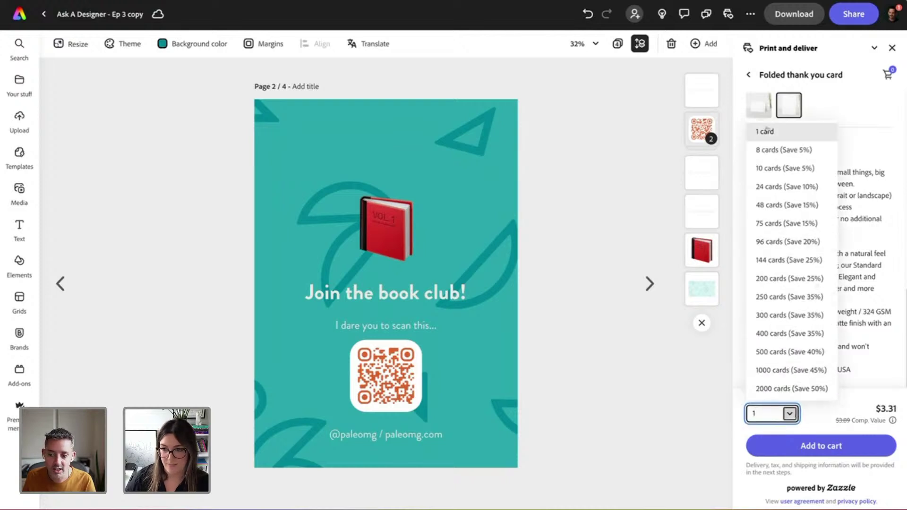
pyautogui.click(855, 277)
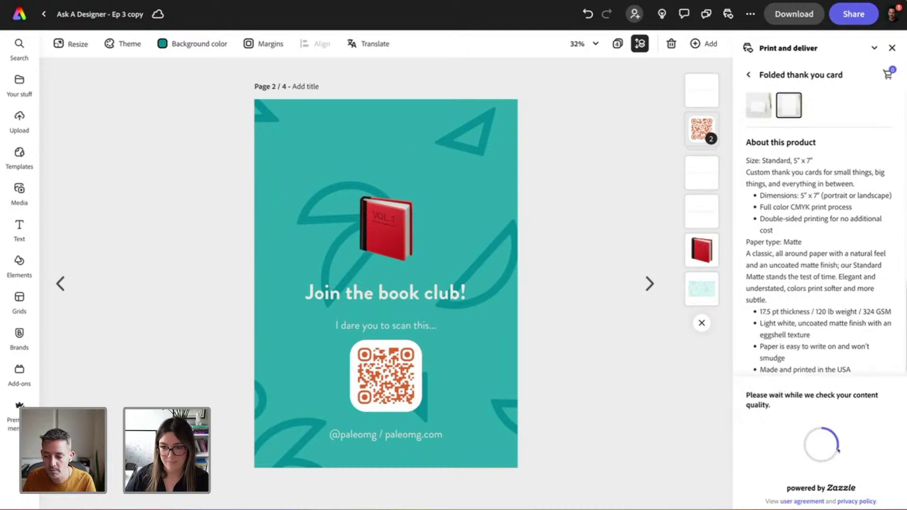
# Finish adding the folded card to the cart, review the shipping details, and close Print and deliver
pyautogui.click(868, 447)
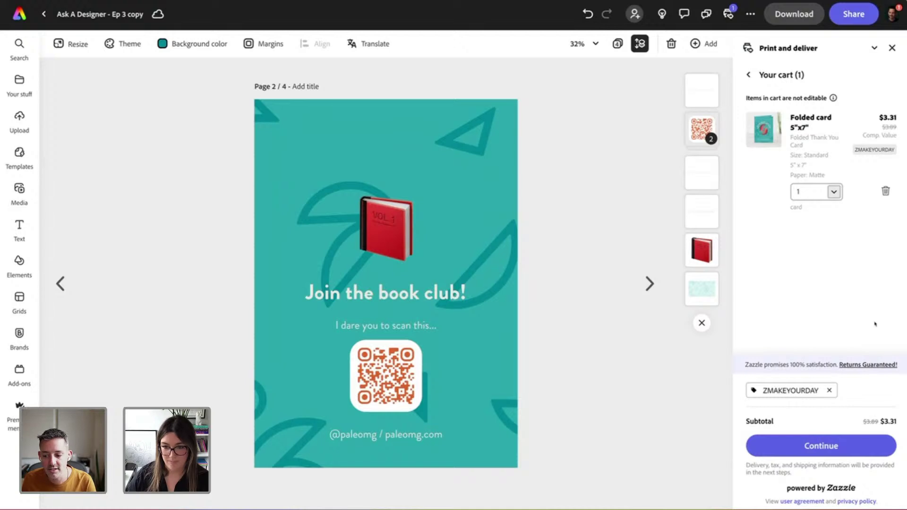
pyautogui.click(826, 450)
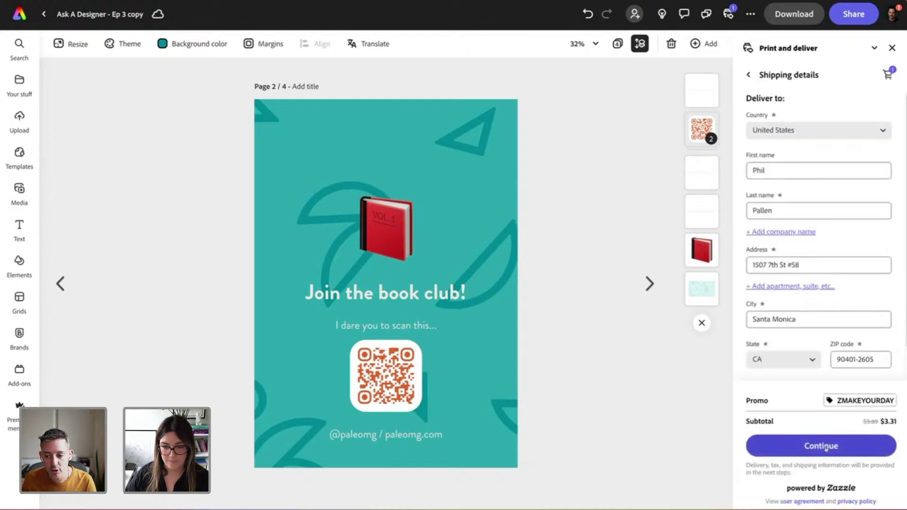
pyautogui.scroll(-1, 829, 226)
pyautogui.scroll(1, 829, 217)
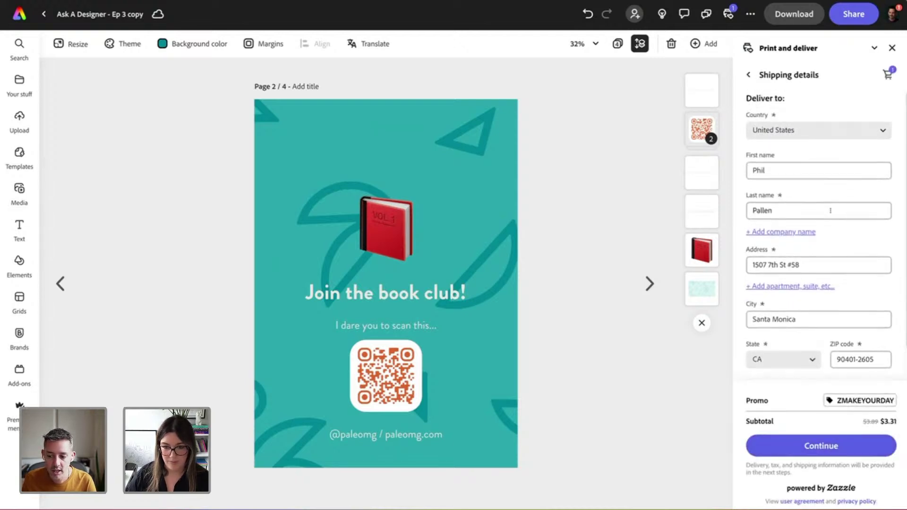
pyautogui.click(748, 75)
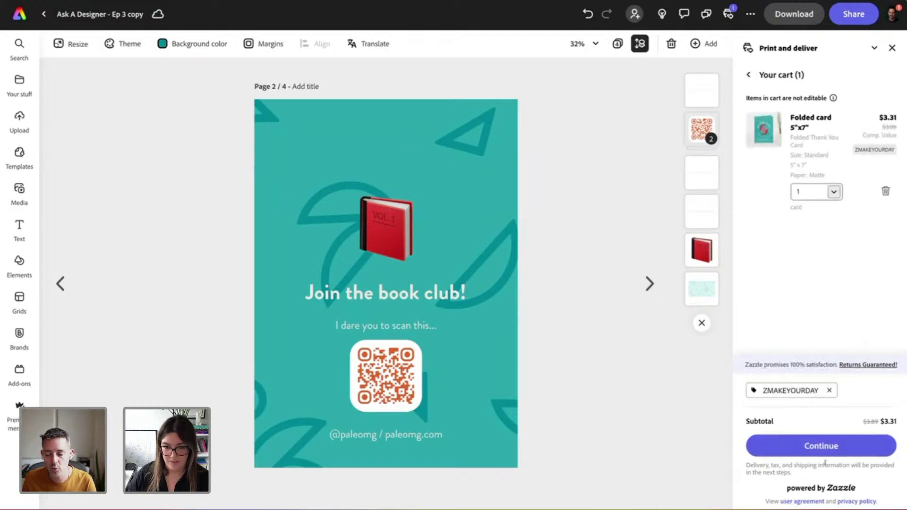
pyautogui.click(892, 48)
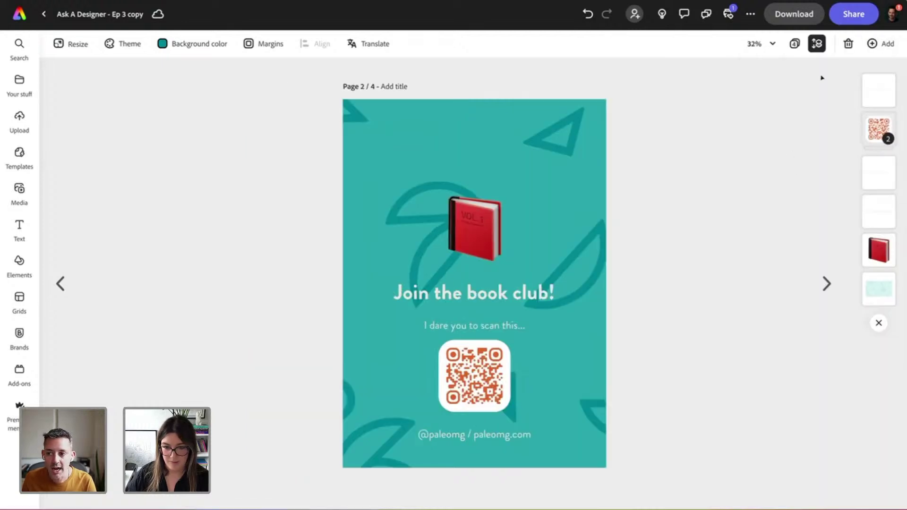
# Add a new page of the same size, paste the quote about lifting weights and reading smutty novels, and enlarge and reposition it
pyautogui.click(882, 43)
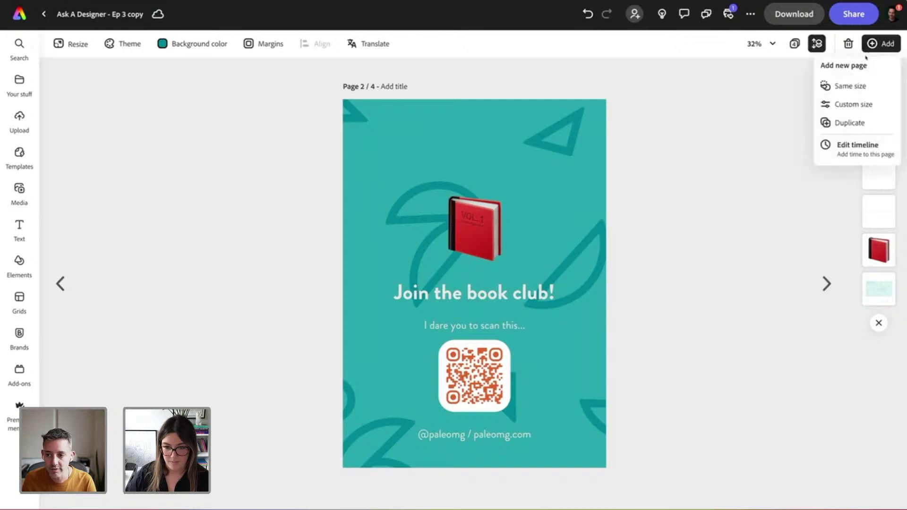
pyautogui.click(838, 87)
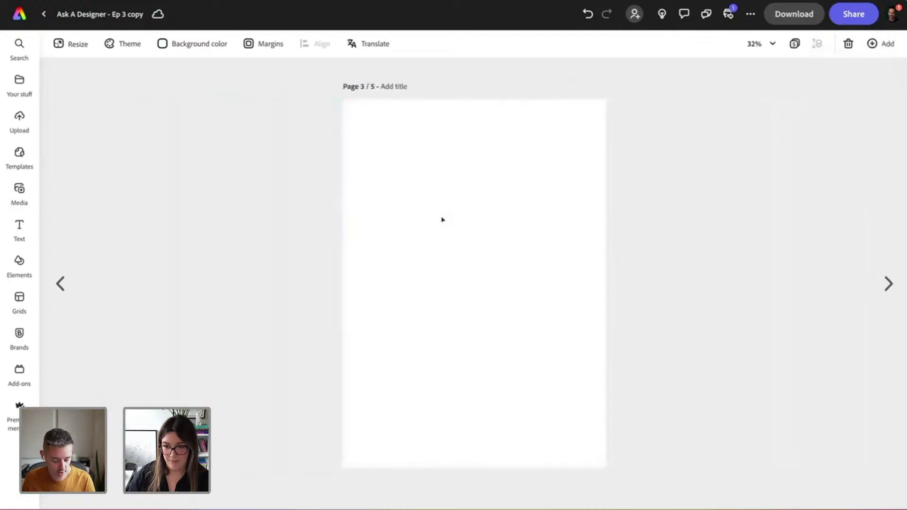
pyautogui.hotkey('ctrl', 'v')
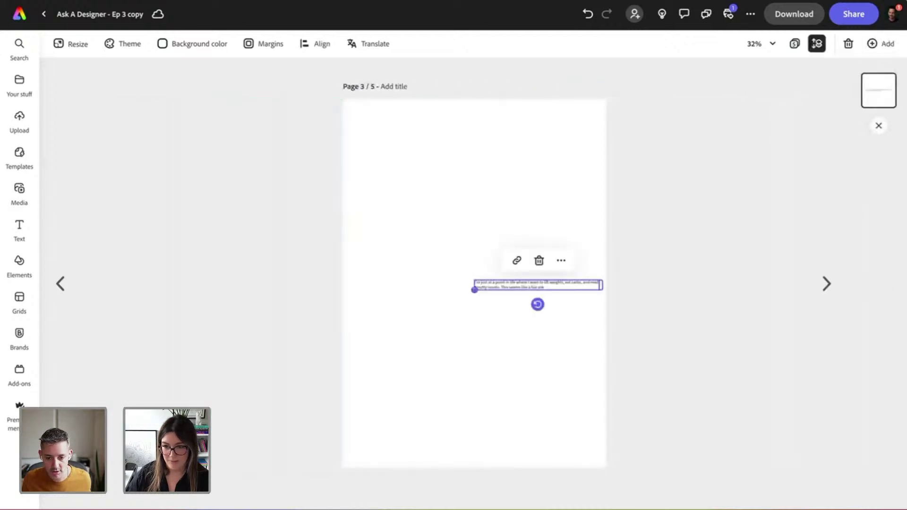
pyautogui.moveTo(474, 290); pyautogui.dragTo(254, 306)
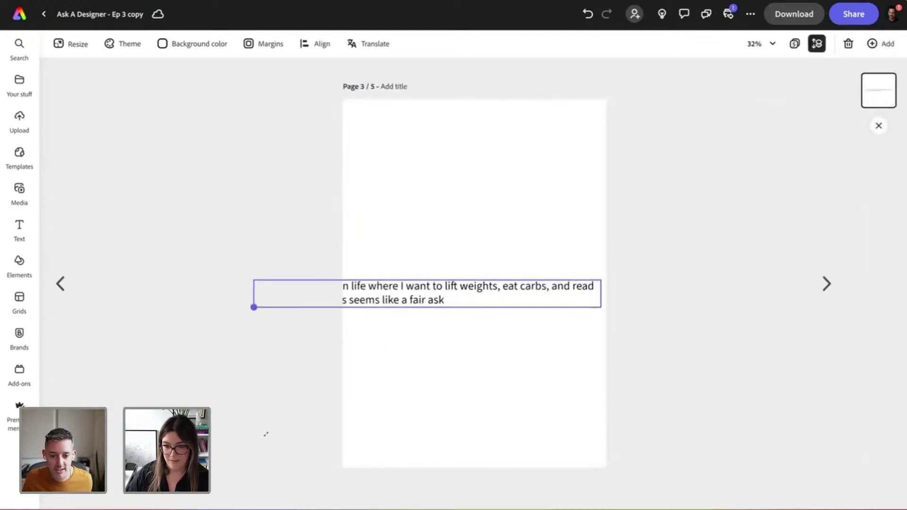
pyautogui.moveTo(341, 284); pyautogui.dragTo(440, 231)
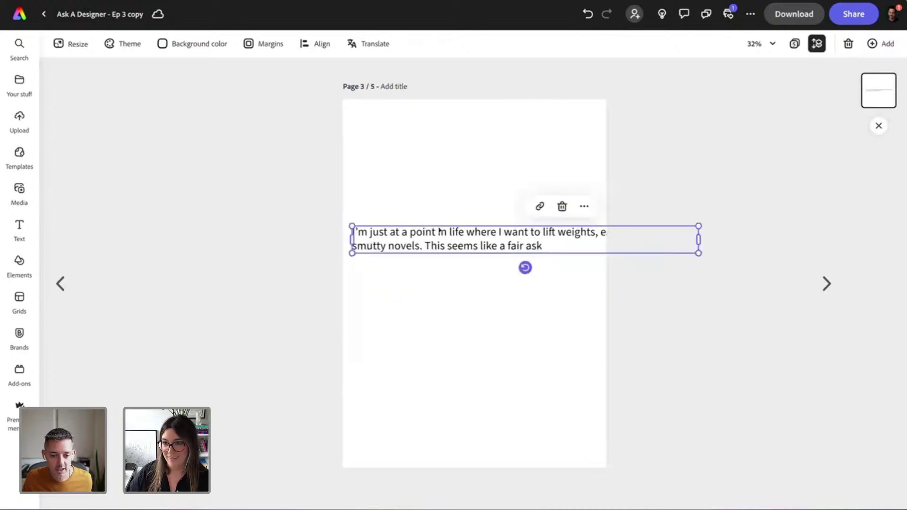
# Review the PaleOMG brand assets and the brand font choices available for the quote text
pyautogui.click(19, 229)
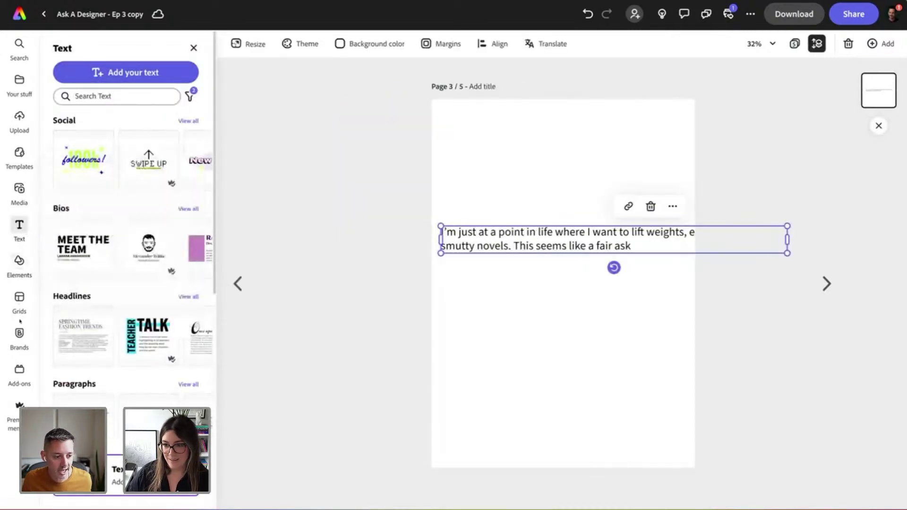
pyautogui.click(19, 334)
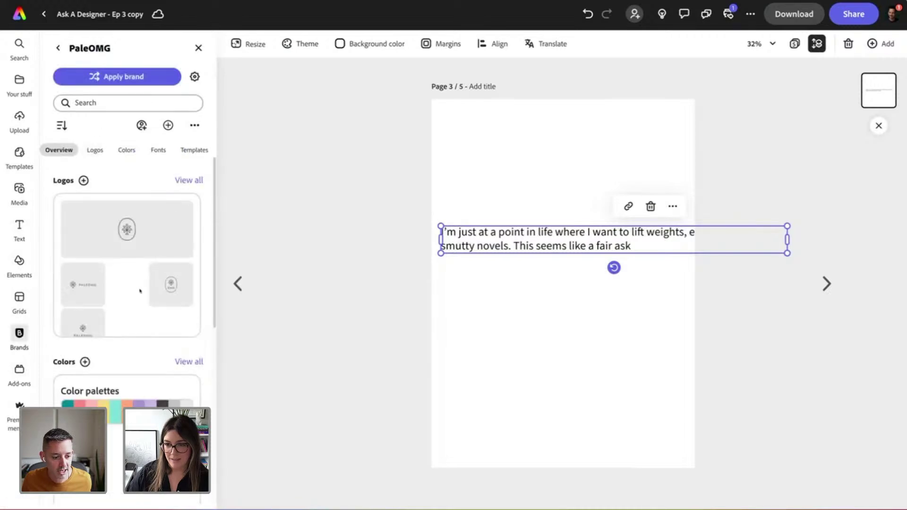
pyautogui.scroll(-5, 140, 290)
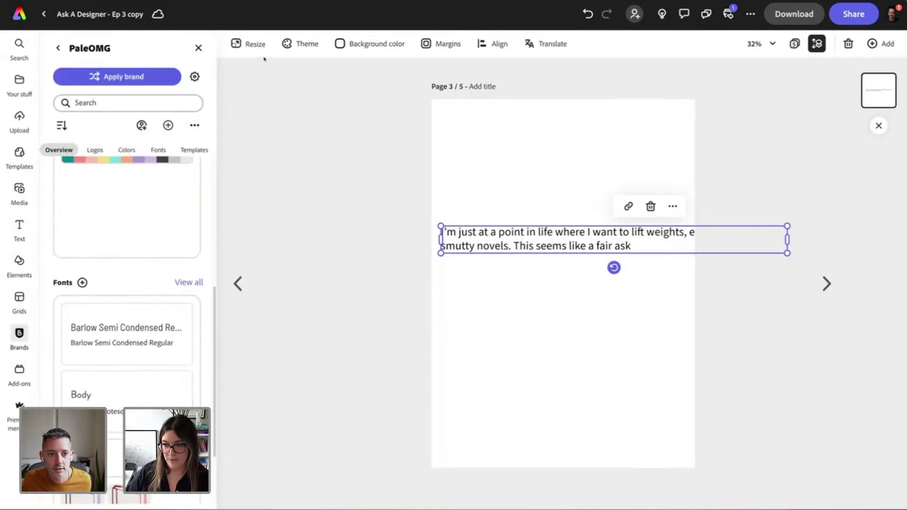
pyautogui.click(268, 100)
pyautogui.click(194, 53)
pyautogui.click(489, 246)
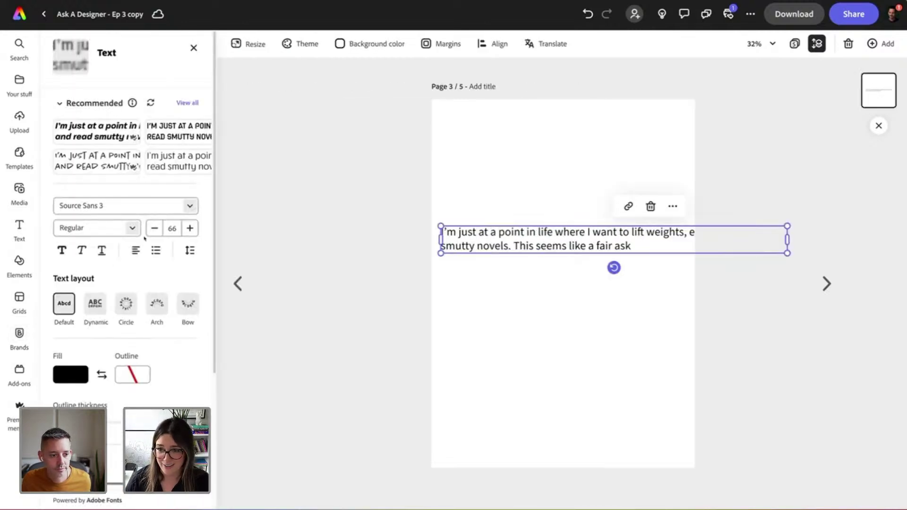
pyautogui.click(190, 206)
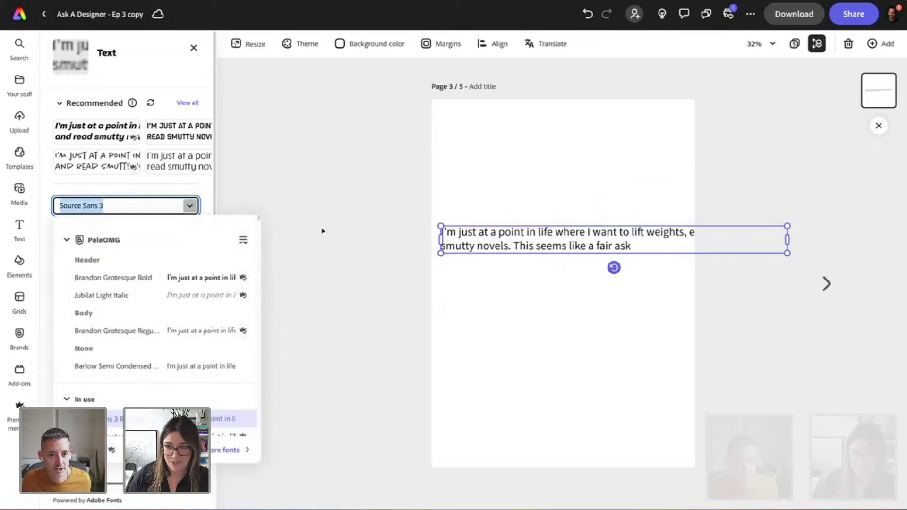
pyautogui.click(334, 233)
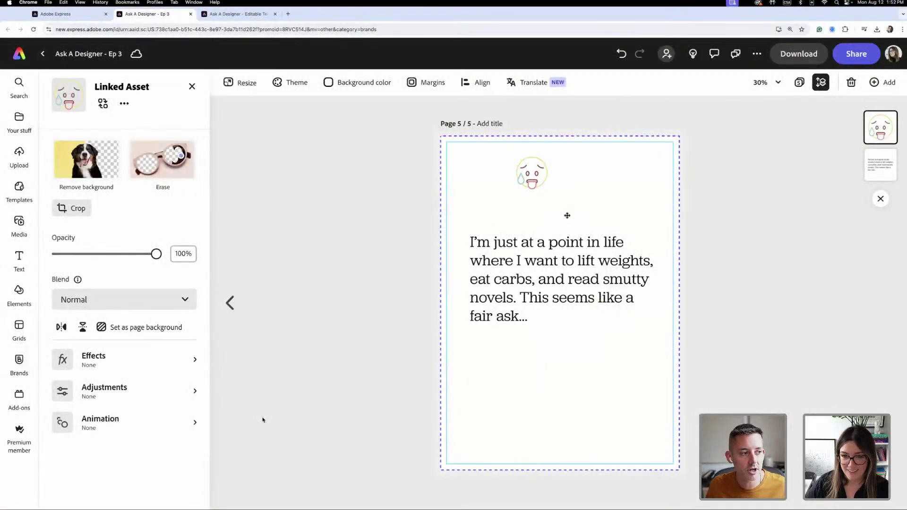
# Move the emoji and the quote to the page's horizontal centre and centre-align the quote's lines
pyautogui.moveTo(567, 213); pyautogui.dragTo(569, 227)
pyautogui.moveTo(603, 275); pyautogui.dragTo(600, 288)
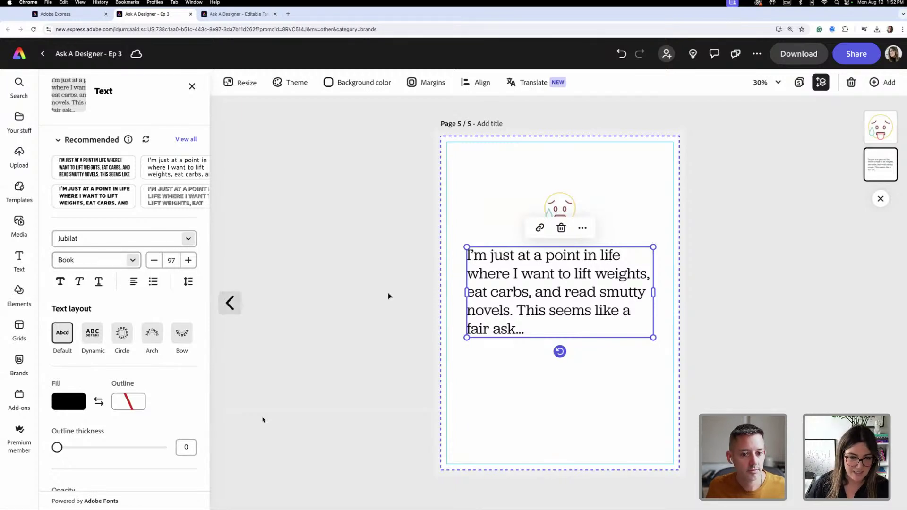
pyautogui.click(134, 281)
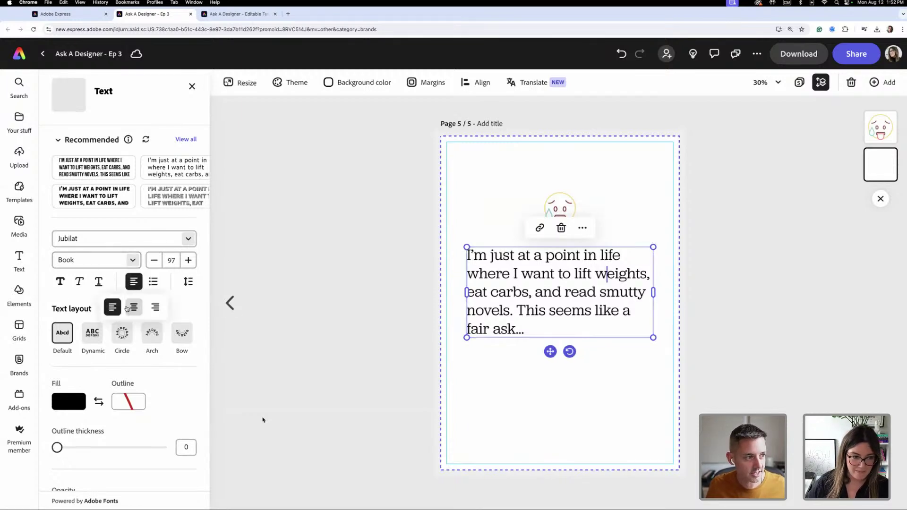
pyautogui.click(128, 308)
pyautogui.moveTo(619, 277); pyautogui.dragTo(616, 279)
# Adjust the vertical spacing between the emoji and the quote, keeping both centred on the page
pyautogui.click(585, 206)
pyautogui.click(572, 210)
pyautogui.moveTo(572, 210); pyautogui.dragTo(572, 214)
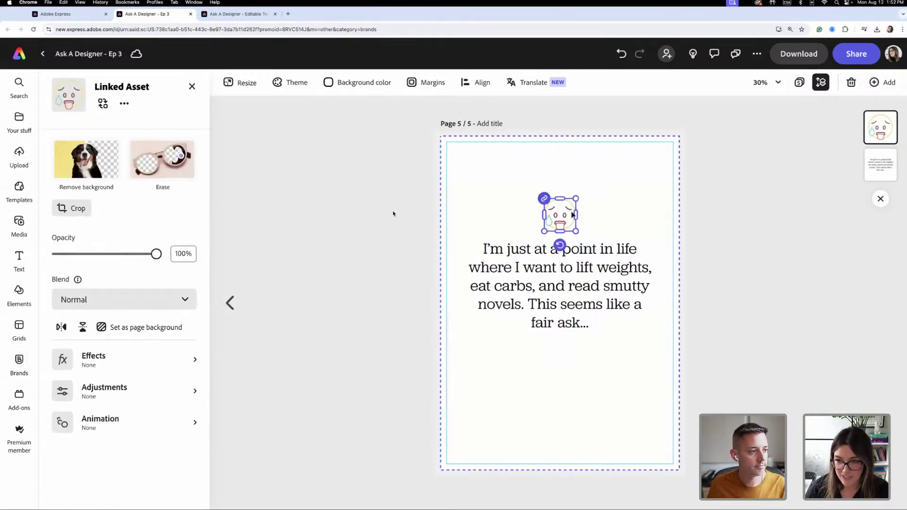
pyautogui.click(642, 197)
pyautogui.moveTo(598, 264); pyautogui.dragTo(603, 269)
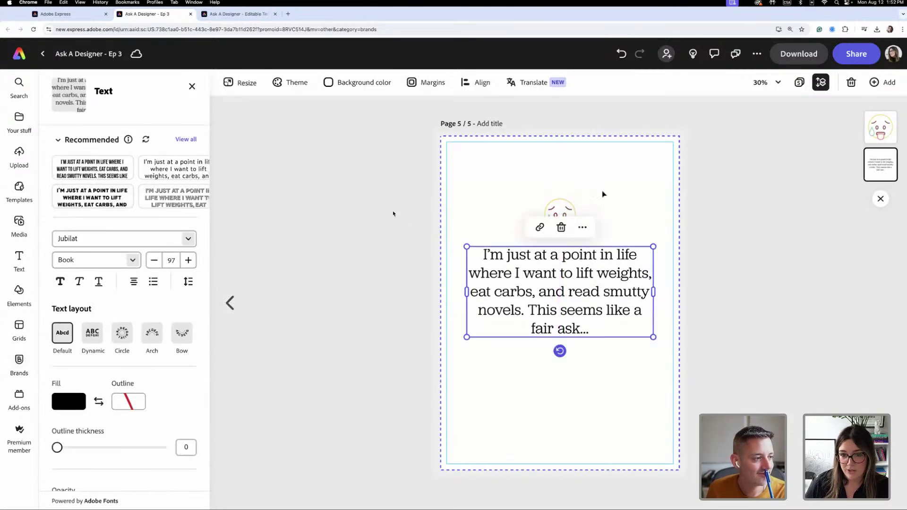
# Set the page background to black and give the quote the Regular weight and the lightest gray PaleOMG fill
pyautogui.click(364, 82)
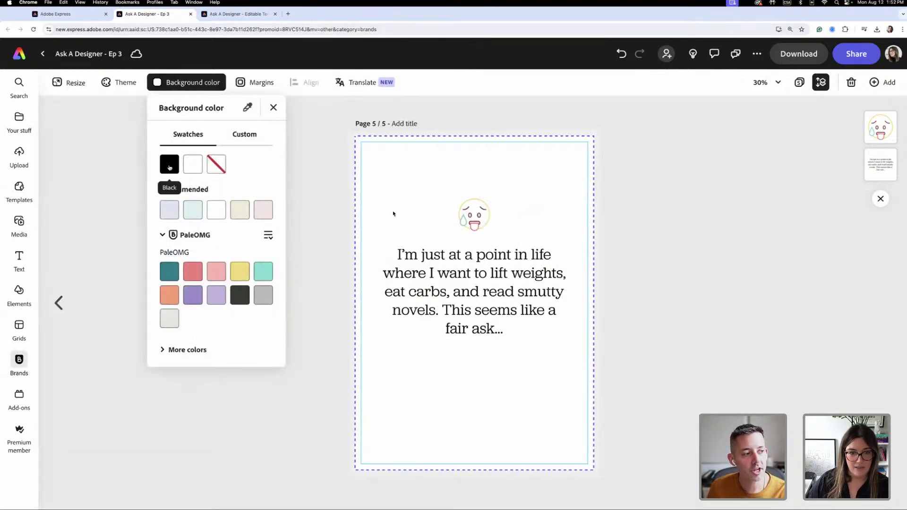
pyautogui.click(169, 165)
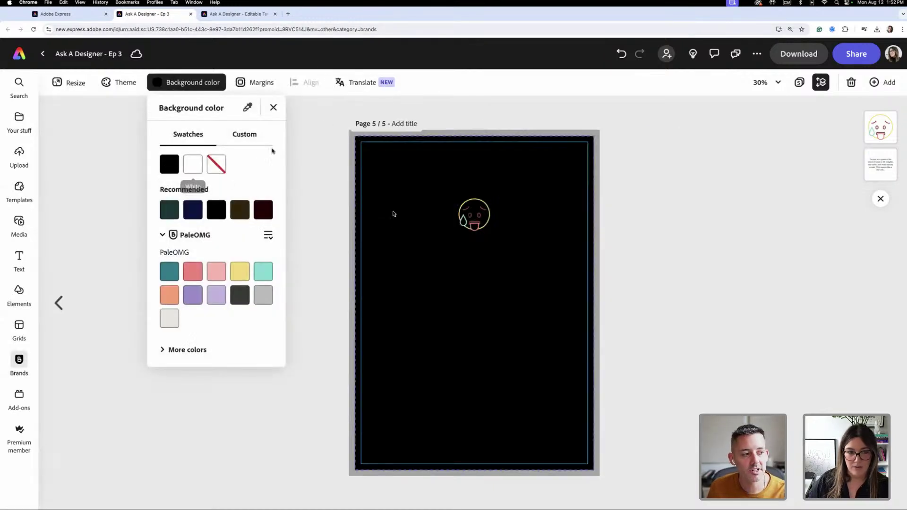
pyautogui.press('t')
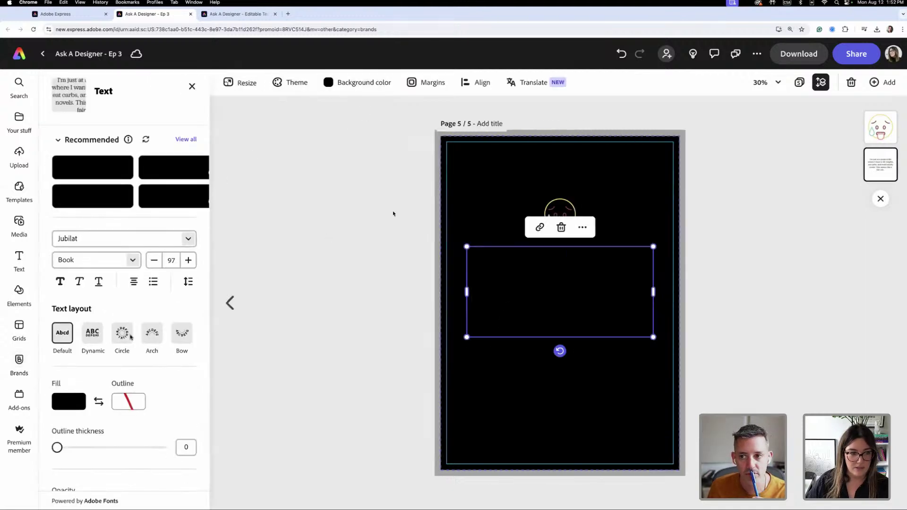
pyautogui.click(139, 266)
pyautogui.click(66, 394)
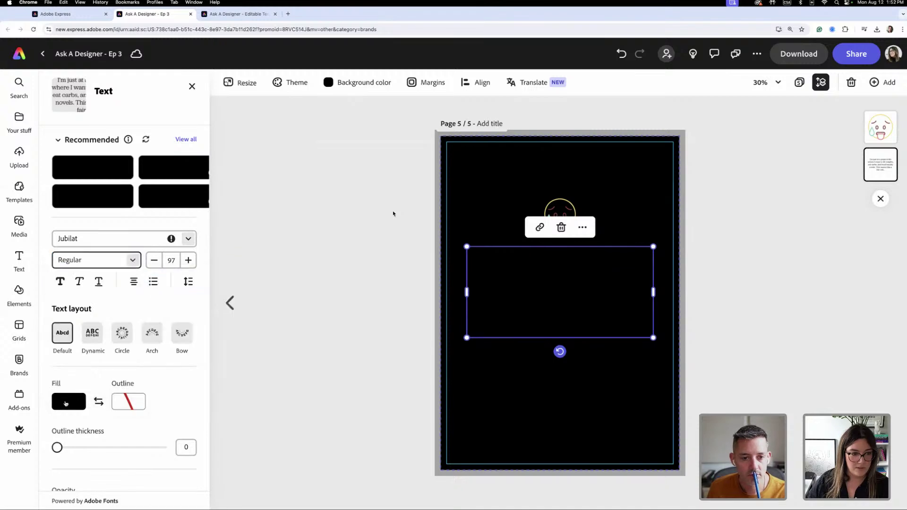
pyautogui.click(65, 407)
pyautogui.click(107, 457)
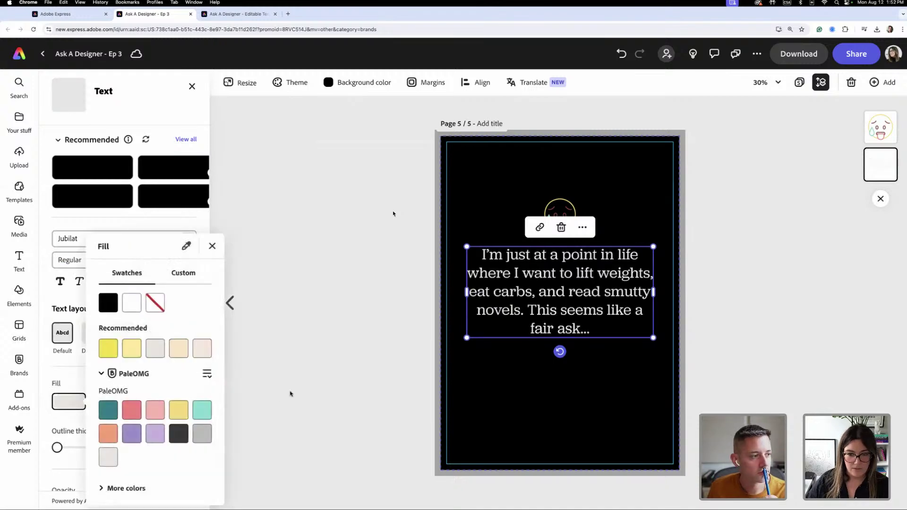
pyautogui.click(383, 292)
# Replace the outlined emoji with the full-colour hot-face emoji from the PaleOMG brand assets, centred above the quote
pyautogui.click(563, 207)
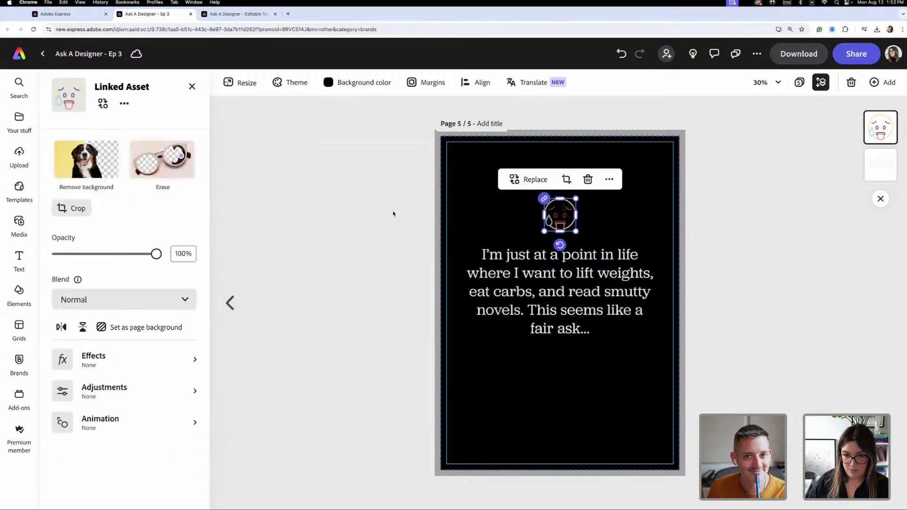
pyautogui.press('Delete')
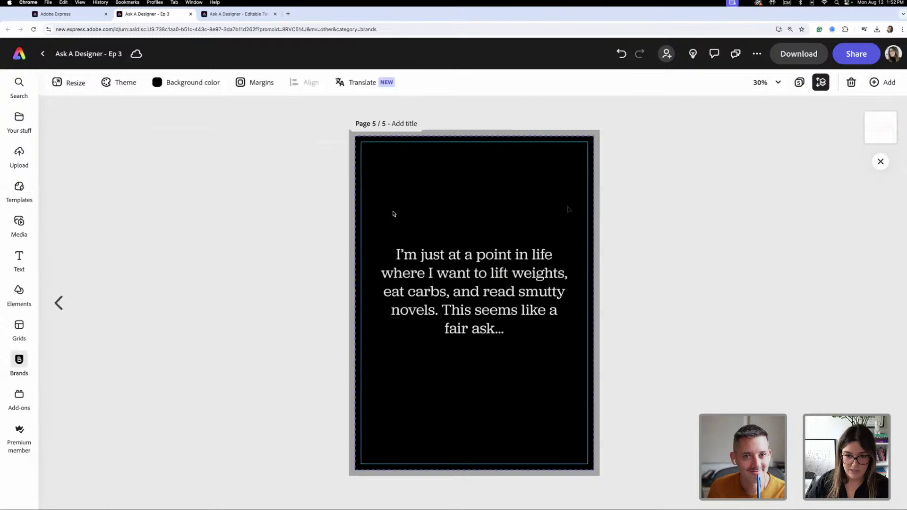
pyautogui.click(19, 363)
pyautogui.click(189, 377)
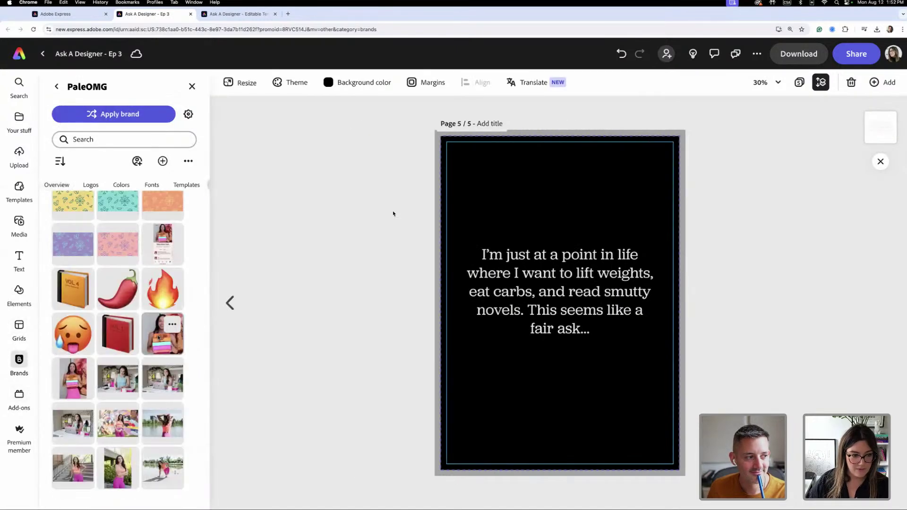
pyautogui.moveTo(73, 334); pyautogui.dragTo(568, 221)
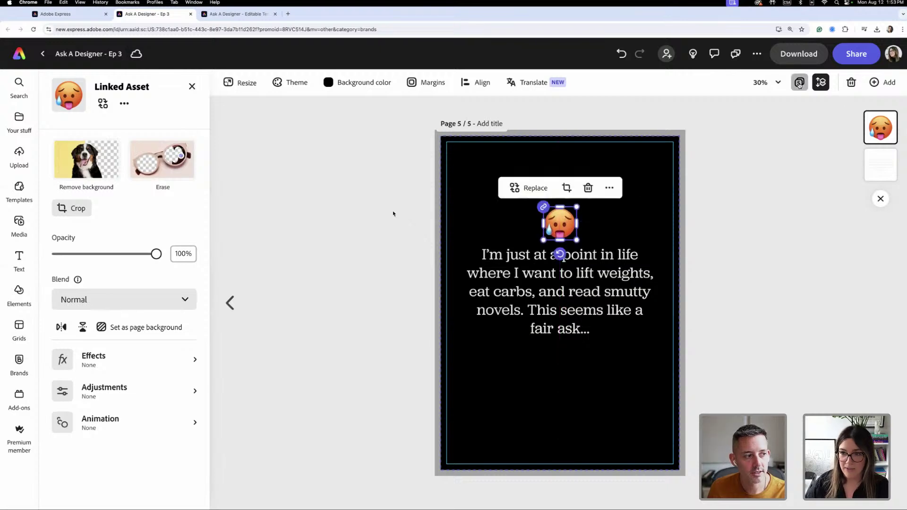
# Check the design in the all-pages overview, lower the quote slightly, and narrow its text box centred beneath the emoji
pyautogui.click(799, 84)
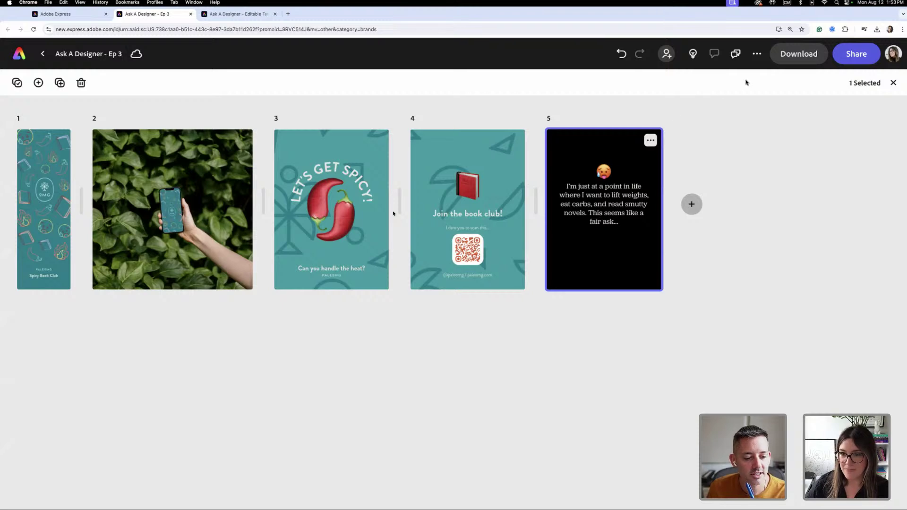
pyautogui.doubleClick(645, 173)
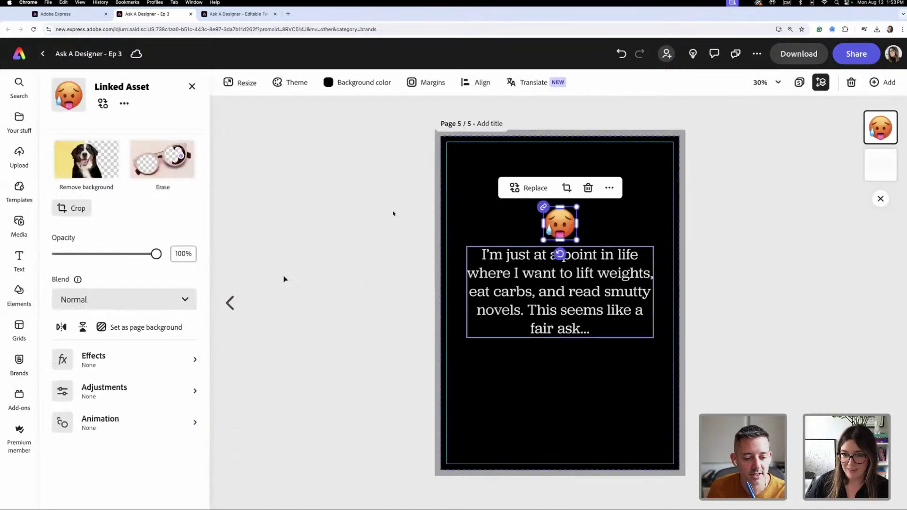
pyautogui.click(320, 276)
pyautogui.moveTo(586, 292); pyautogui.dragTo(586, 295)
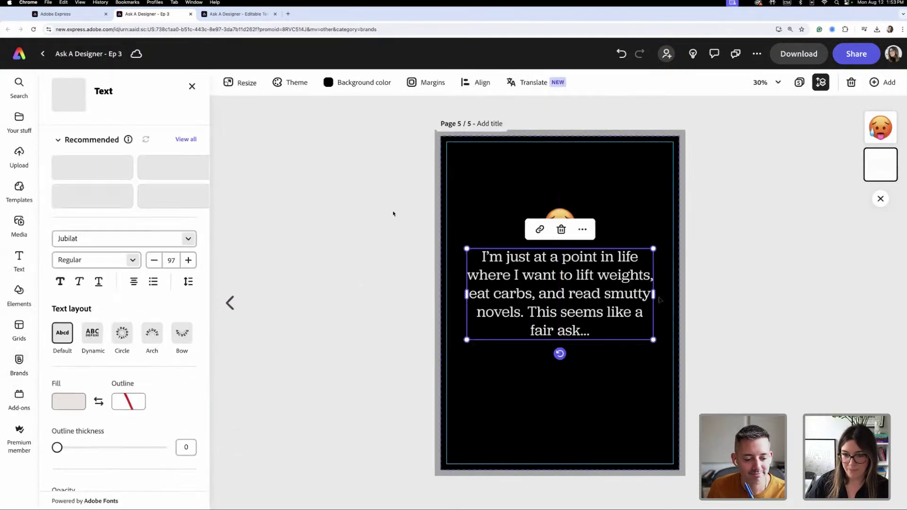
pyautogui.moveTo(663, 295); pyautogui.dragTo(618, 305)
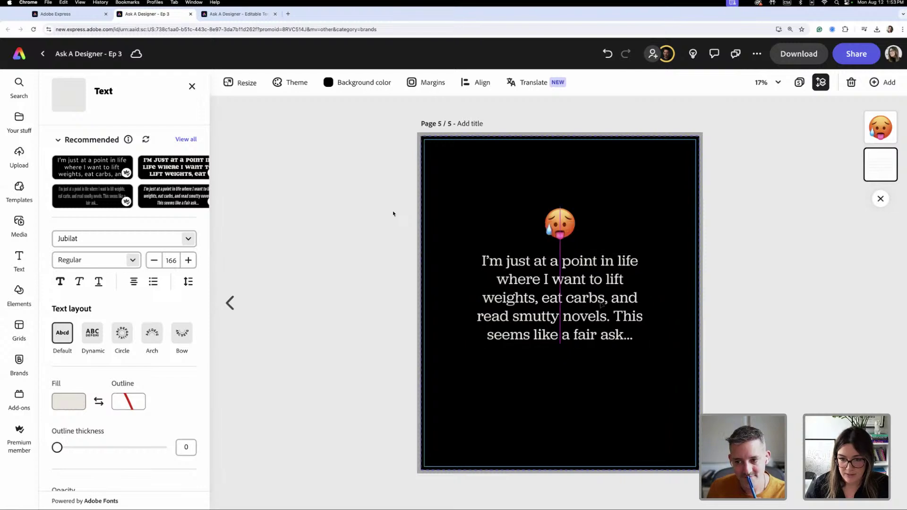
pyautogui.click(351, 274)
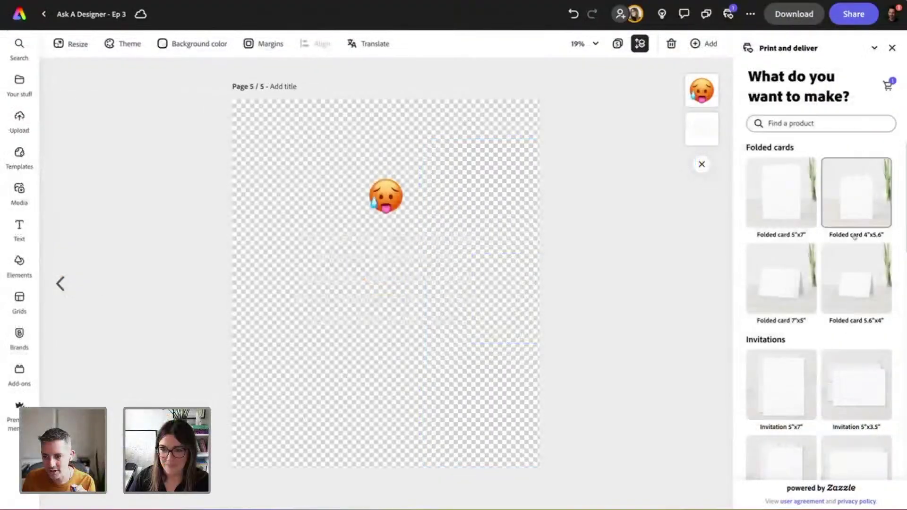
# Resize the document for the Dark shirt product and assign page 5 of 5 to the shirt's front
pyautogui.scroll(-10, 845, 241)
pyautogui.scroll(-3, 841, 310)
pyautogui.click(864, 435)
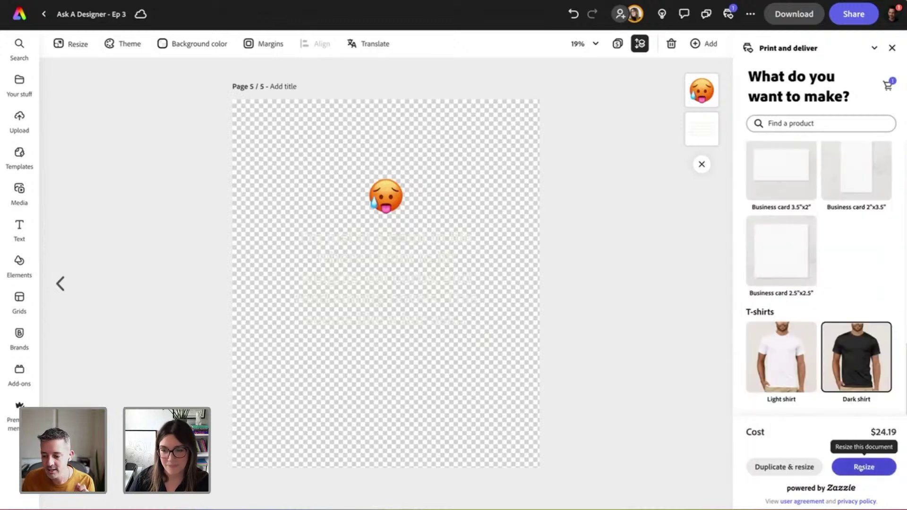
pyautogui.click(864, 467)
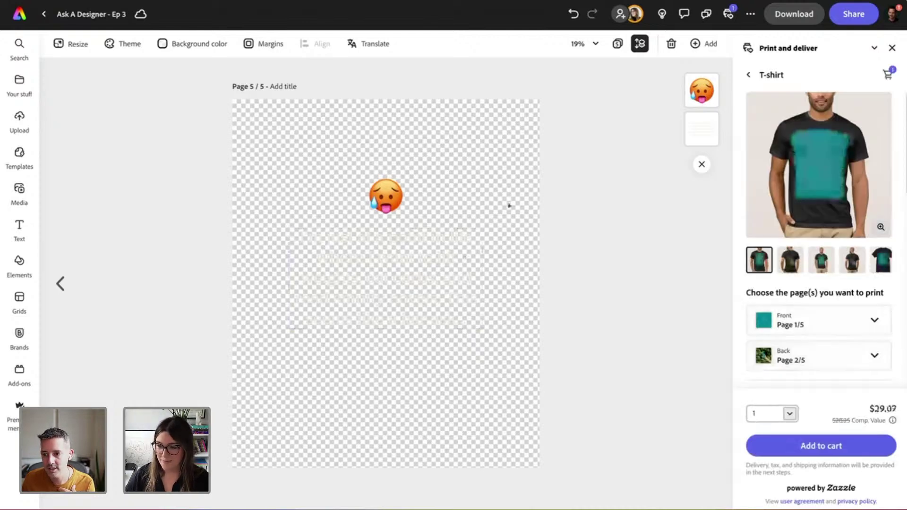
pyautogui.click(798, 325)
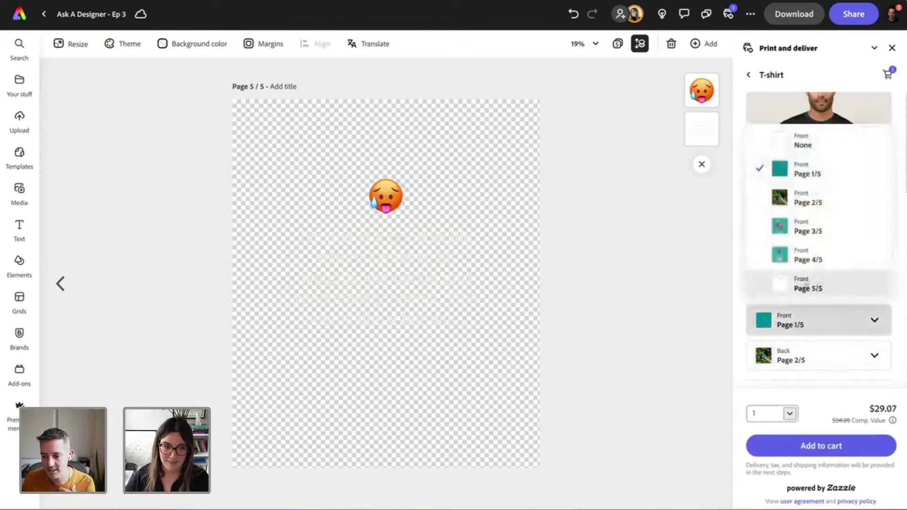
pyautogui.click(806, 288)
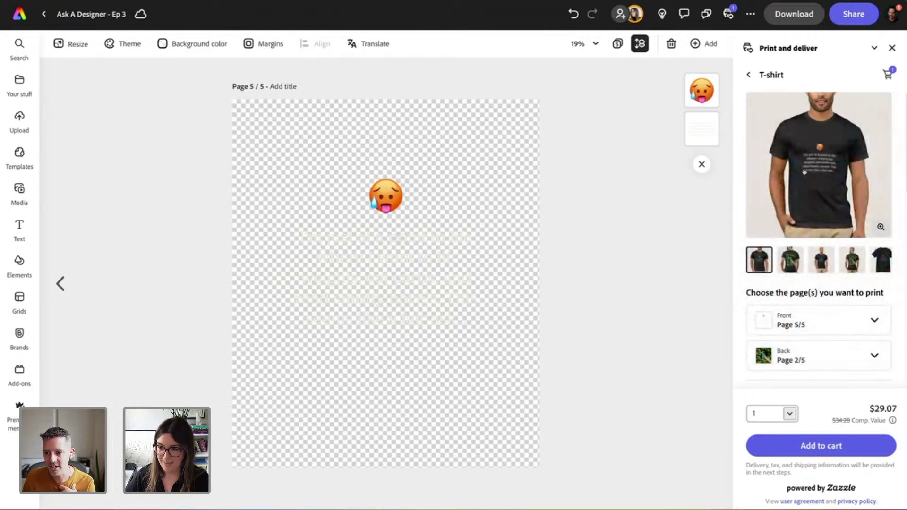
# Examine the enlarged dark shirt mockups in the front, full-front, design-front and full-back views and the front and back videos
pyautogui.click(815, 218)
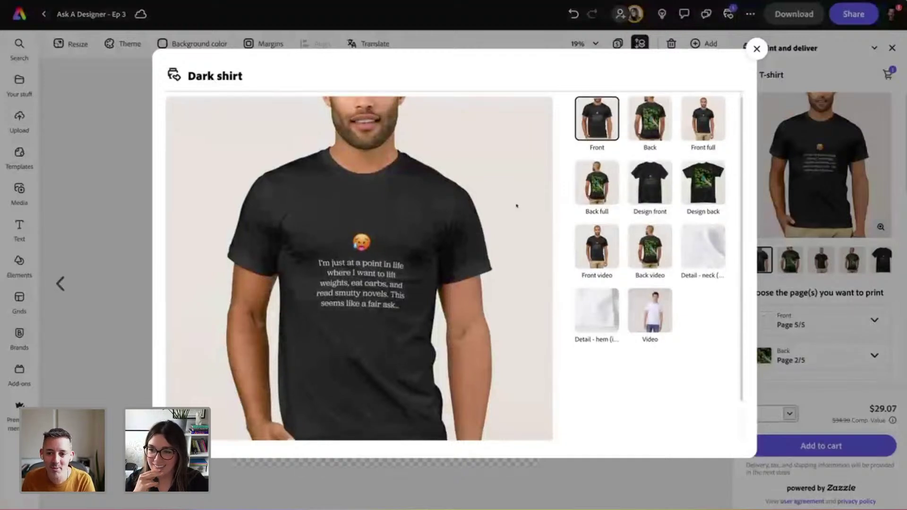
pyautogui.click(707, 146)
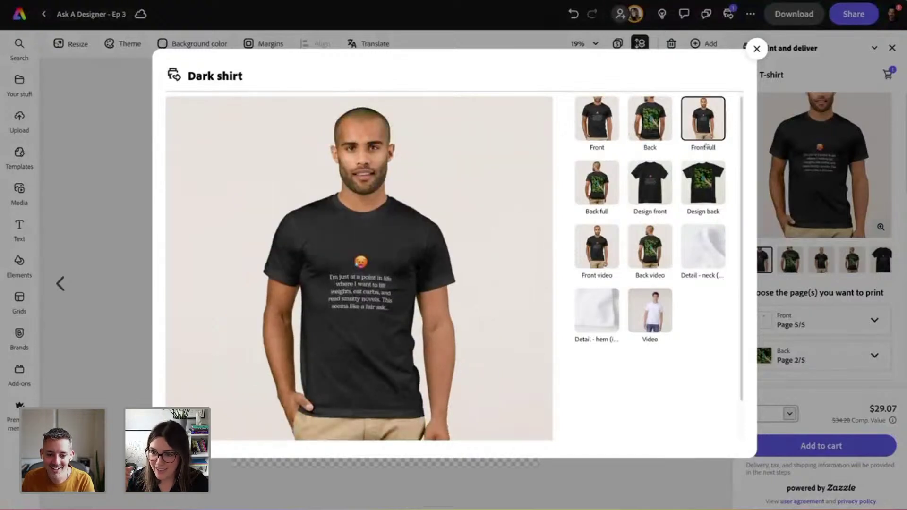
pyautogui.click(652, 189)
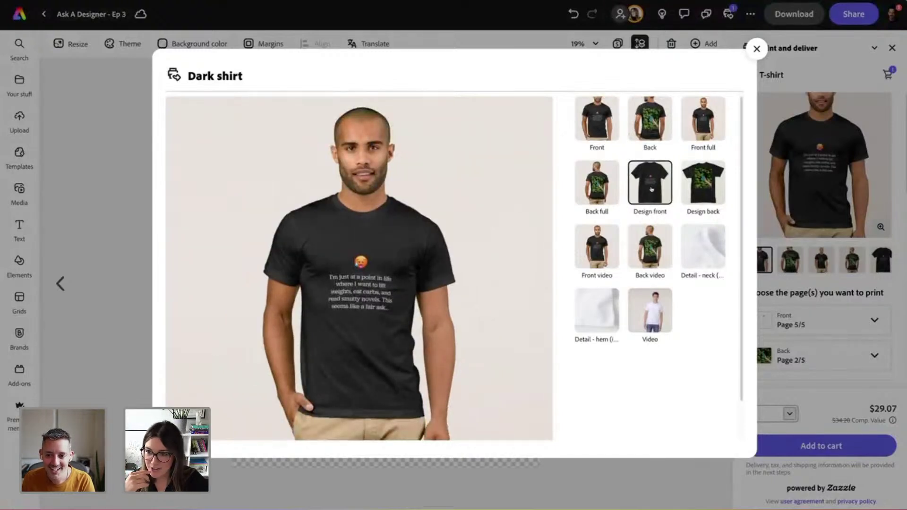
pyautogui.click(595, 187)
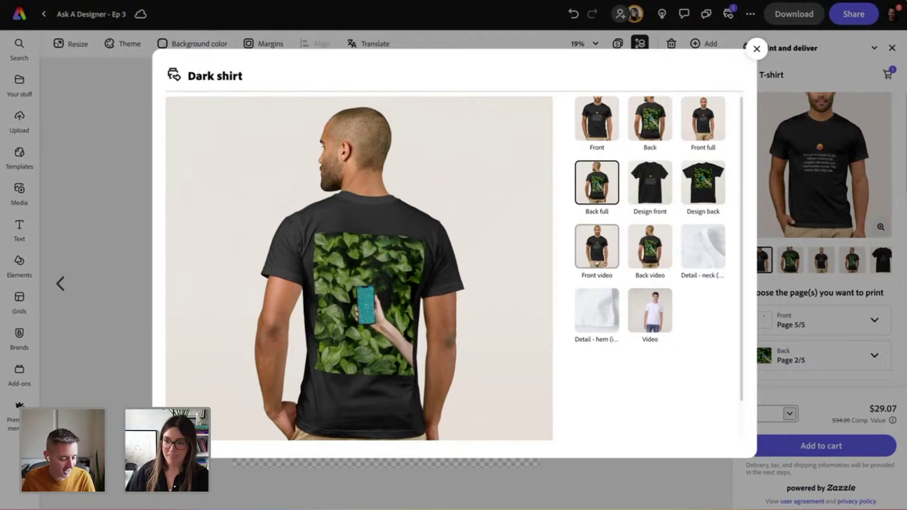
pyautogui.click(599, 262)
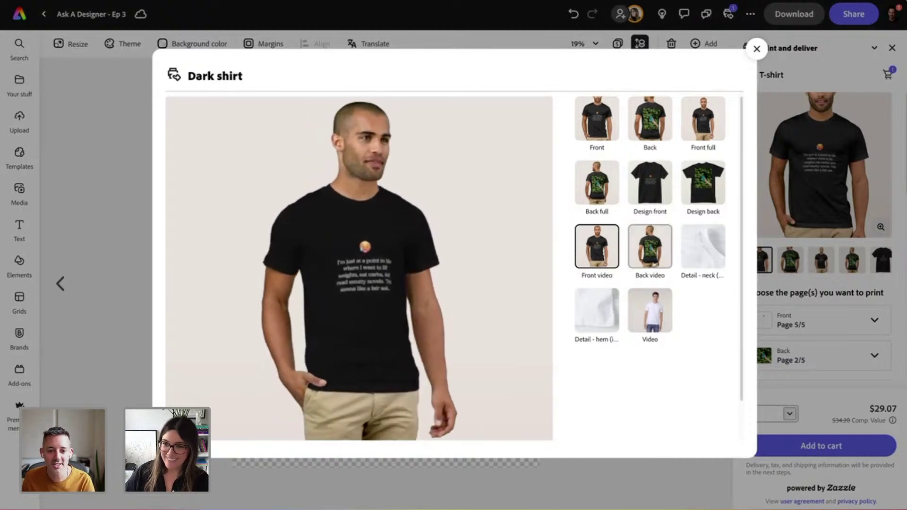
pyautogui.click(656, 259)
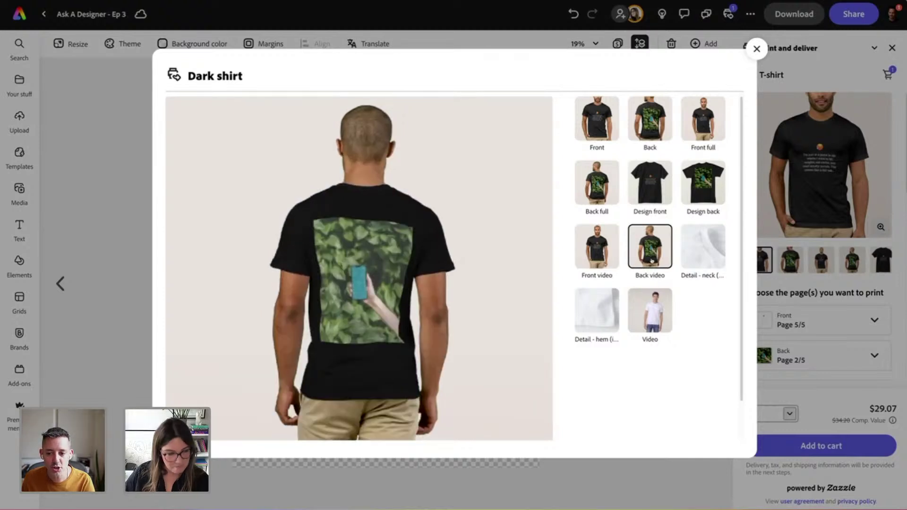
pyautogui.click(597, 246)
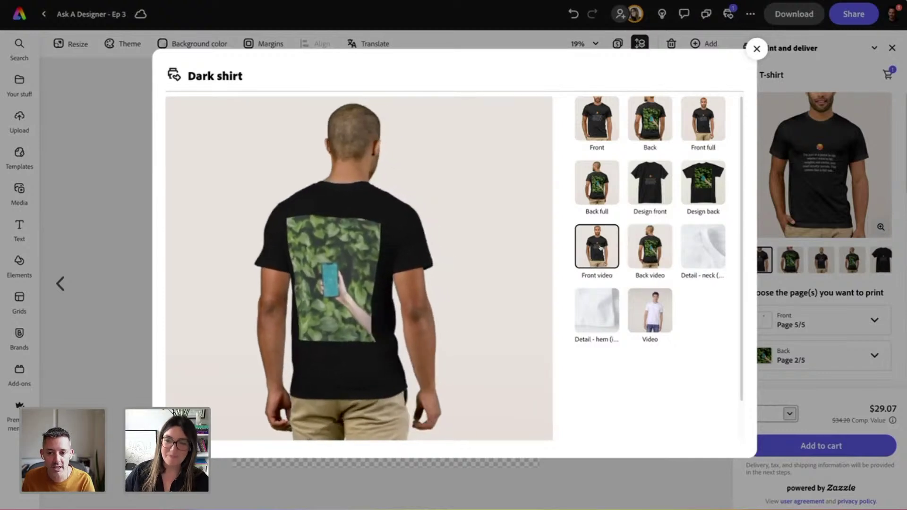
pyautogui.click(597, 119)
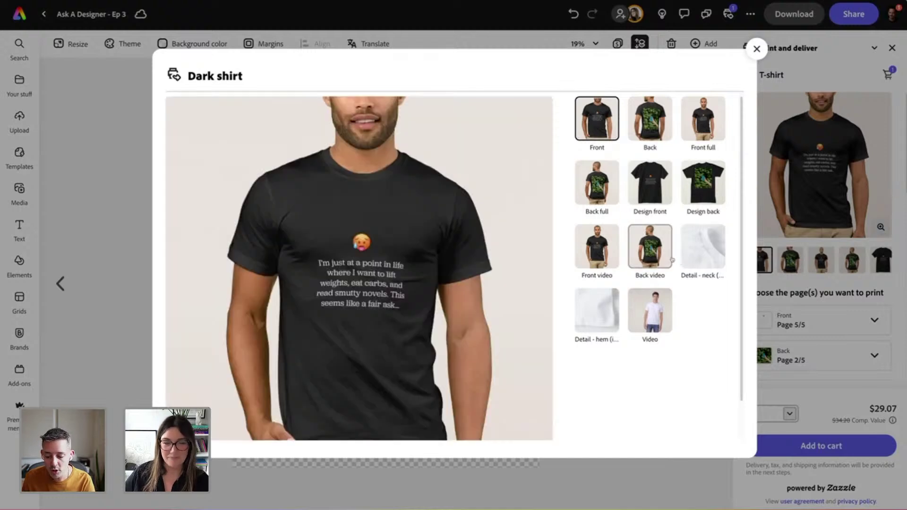